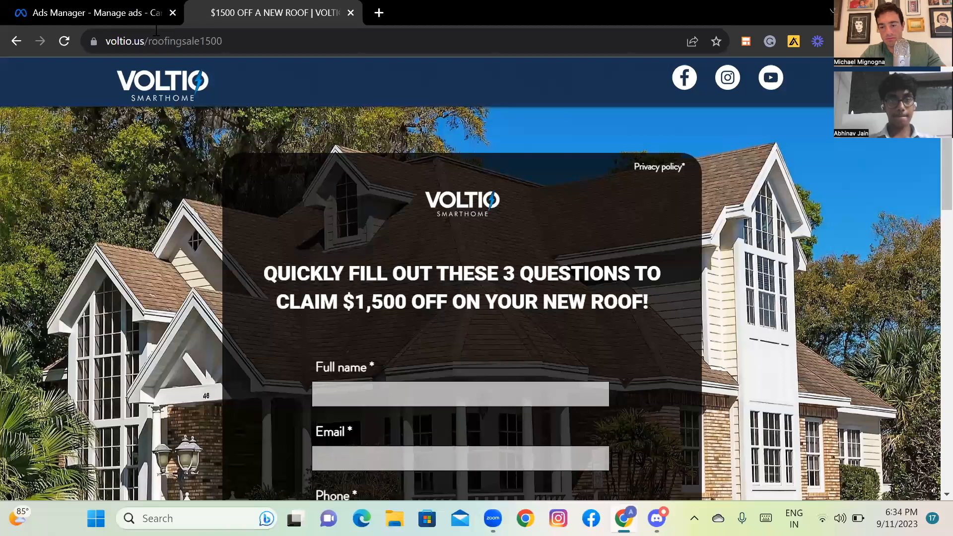
Review the campaigns' reach, frequency, CPM and CTR figures in Ads Manager, and return to the roofing sale landing page.
{"action": "scroll", "coordinate": [566, 144], "scroll_direction": "down", "scroll_amount": 3}
{"action": "scroll", "coordinate": [608, 310], "scroll_direction": "up", "scroll_amount": 3}
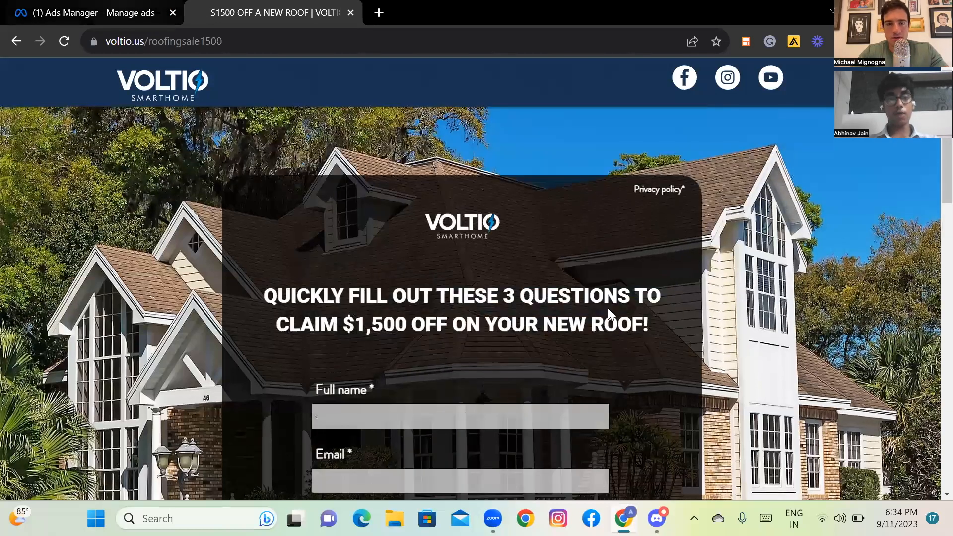
{"action": "key", "text": "ctrl+Tab"}
{"action": "scroll", "coordinate": [608, 306], "scroll_direction": "right", "scroll_amount": 5}
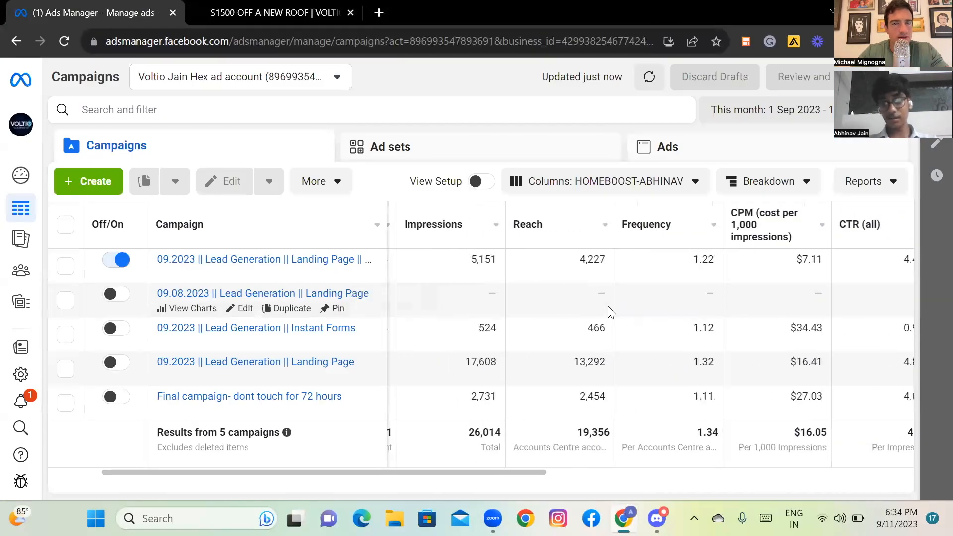
{"action": "scroll", "coordinate": [507, 229], "scroll_direction": "right", "scroll_amount": 2}
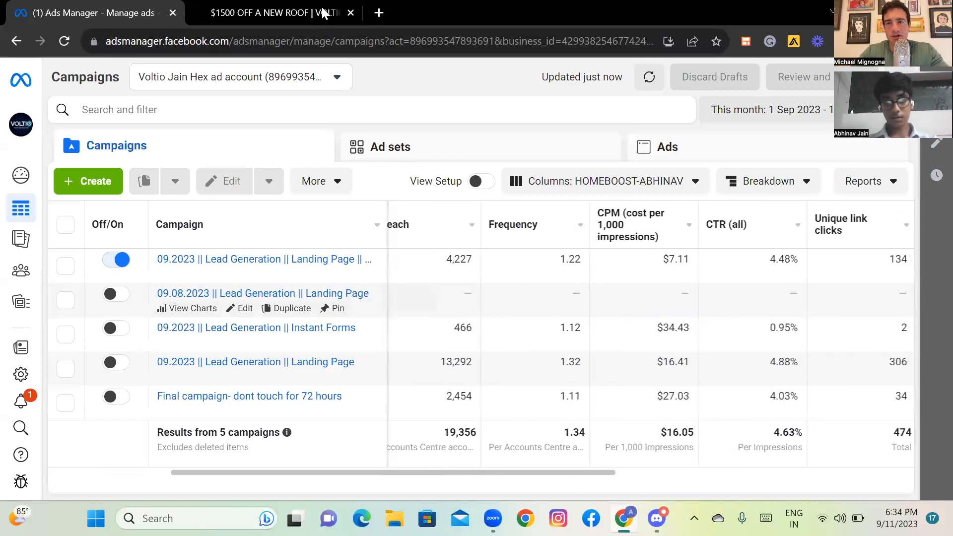
{"action": "scroll", "coordinate": [507, 228], "scroll_direction": "left", "scroll_amount": 4}
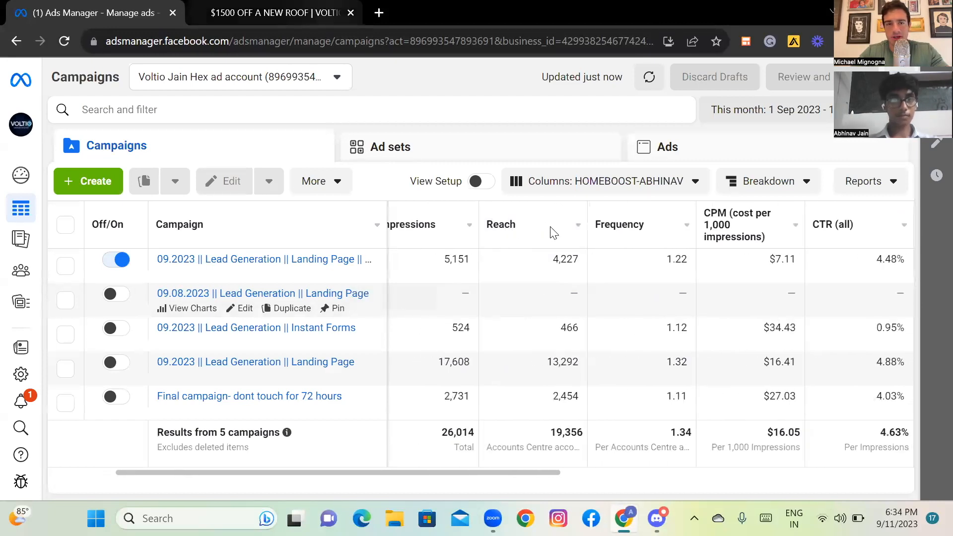
{"action": "key", "text": "ctrl+Tab"}
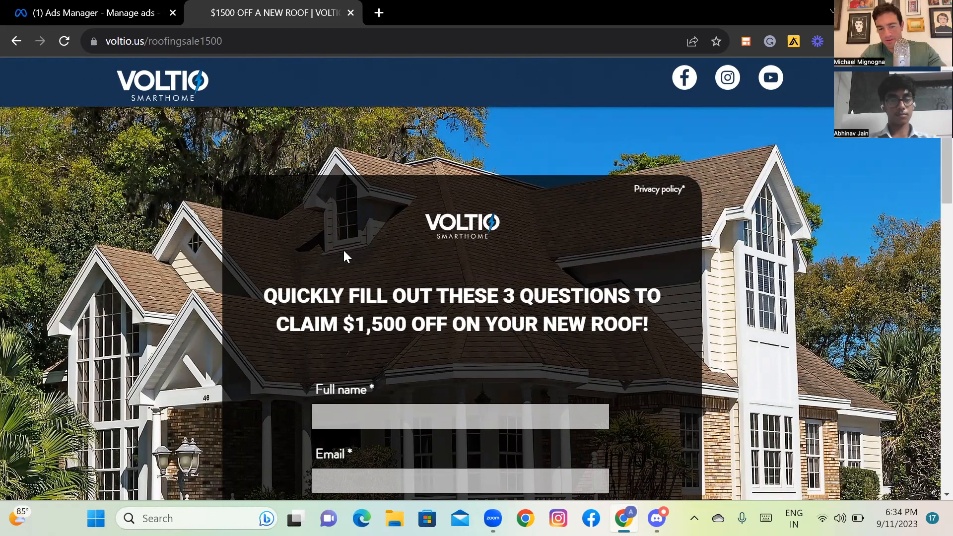
{"action": "key", "text": "XF86AudioRaiseVolume"}
{"action": "key", "text": "XF86AudioRaiseVolume"}
{"action": "key", "text": "XF86AudioRaiseVolume"}
{"action": "key", "text": "XF86AudioRaiseVolume"}
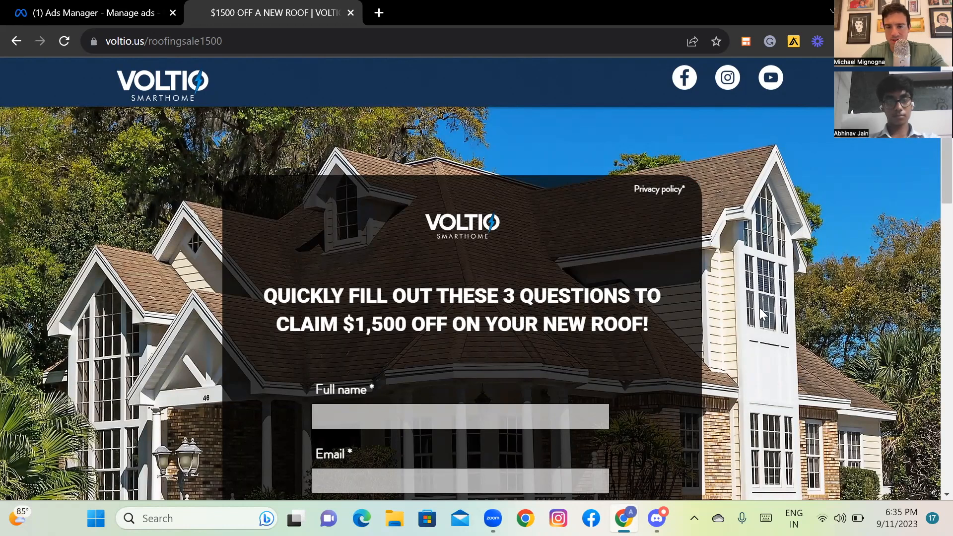
Examine the roofing sale landing page's lead form, from the headline through the contact fields to the submission area.
{"action": "scroll", "coordinate": [760, 310], "scroll_direction": "down", "scroll_amount": 1}
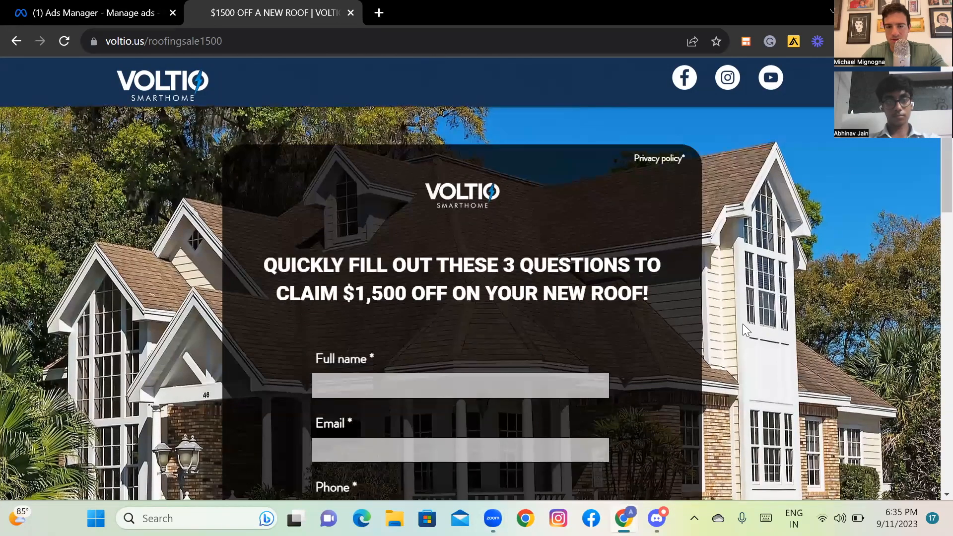
{"action": "scroll", "coordinate": [743, 324], "scroll_direction": "down", "scroll_amount": 2}
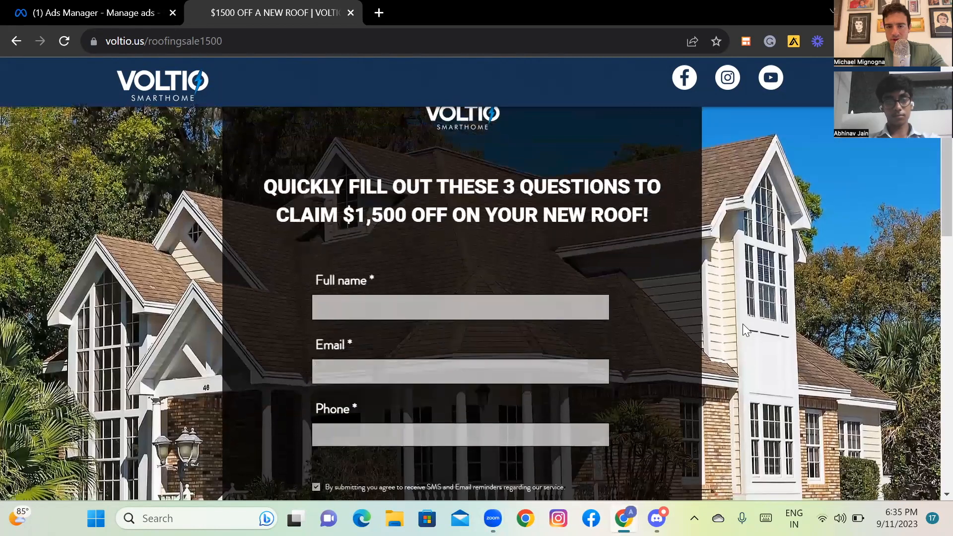
{"action": "scroll", "coordinate": [743, 324], "scroll_direction": "down", "scroll_amount": 2}
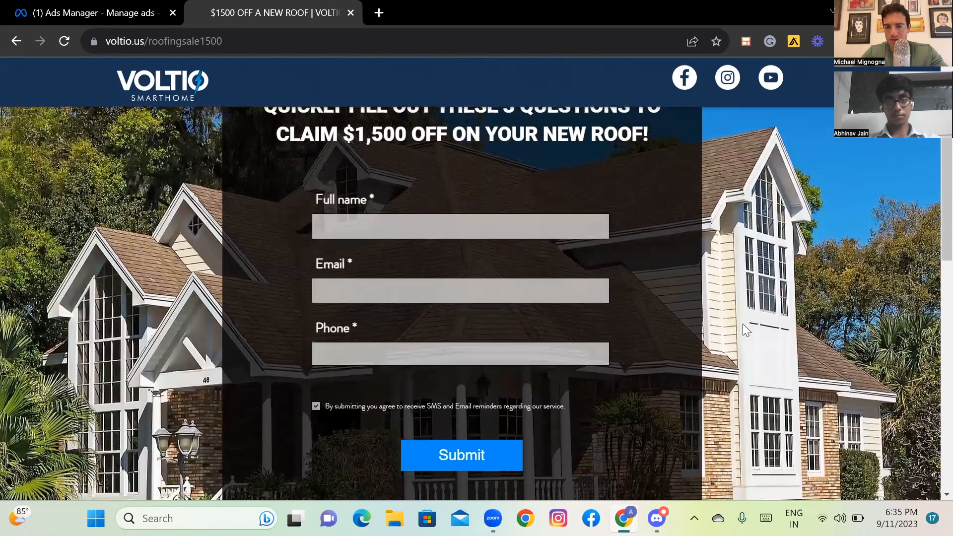
{"action": "scroll", "coordinate": [730, 321], "scroll_direction": "down", "scroll_amount": 1}
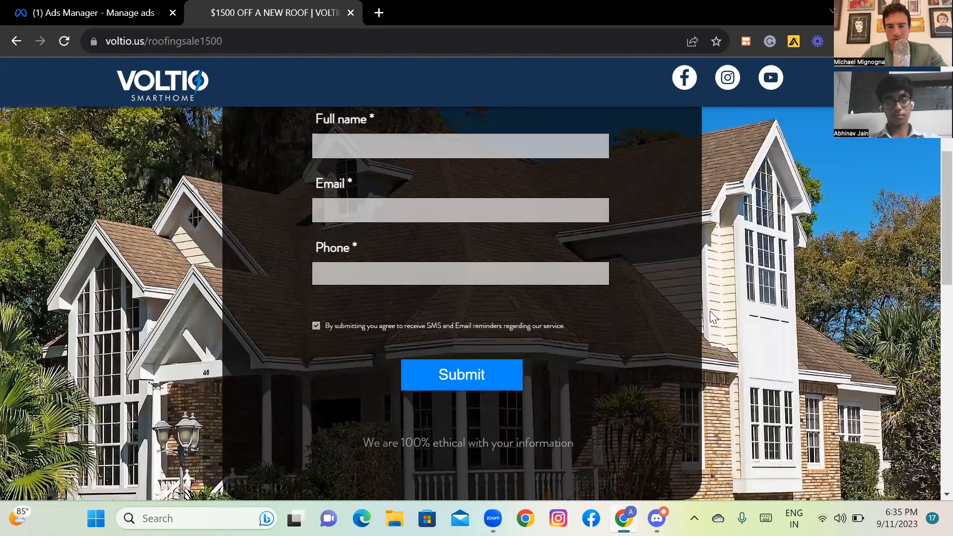
{"action": "scroll", "coordinate": [615, 318], "scroll_direction": "down", "scroll_amount": 1}
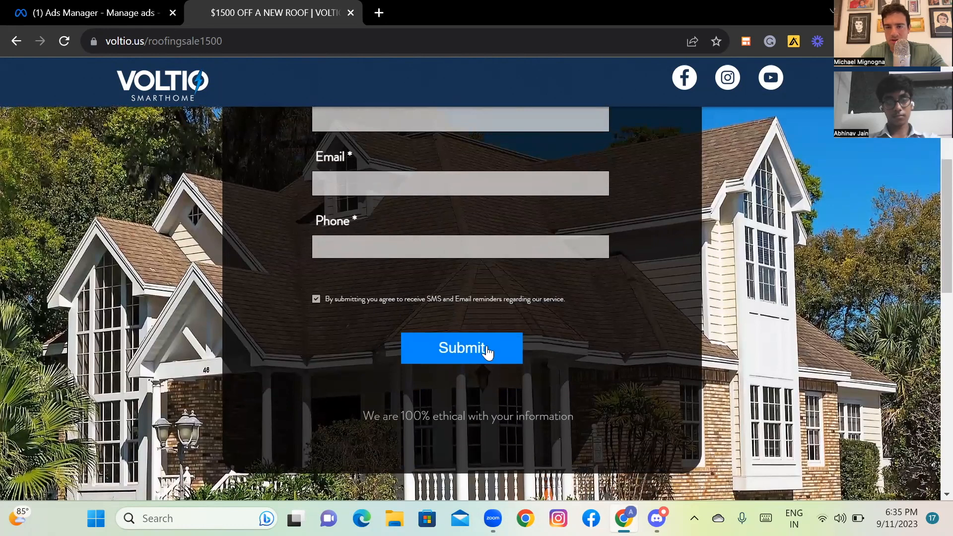
{"action": "scroll", "coordinate": [592, 349], "scroll_direction": "up", "scroll_amount": 1}
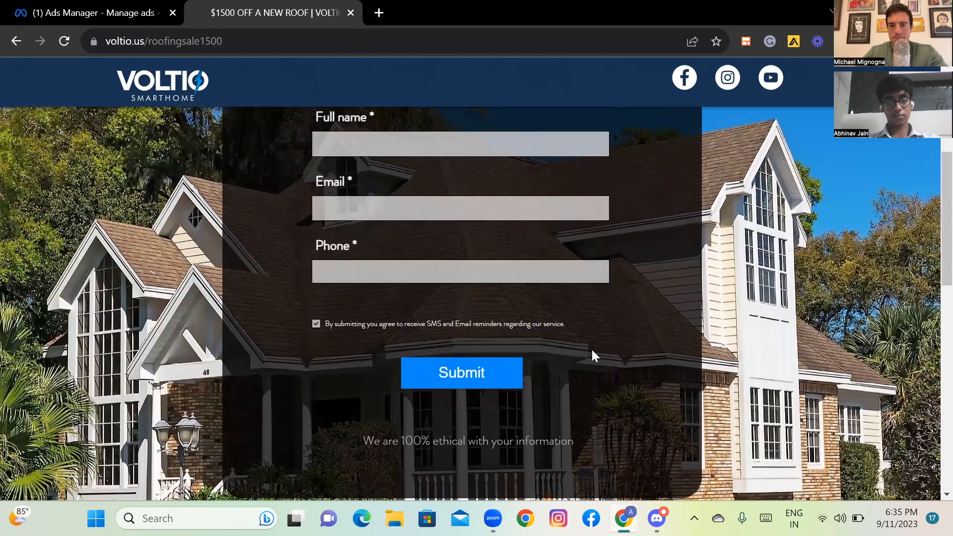
{"action": "scroll", "coordinate": [591, 348], "scroll_direction": "up", "scroll_amount": 5}
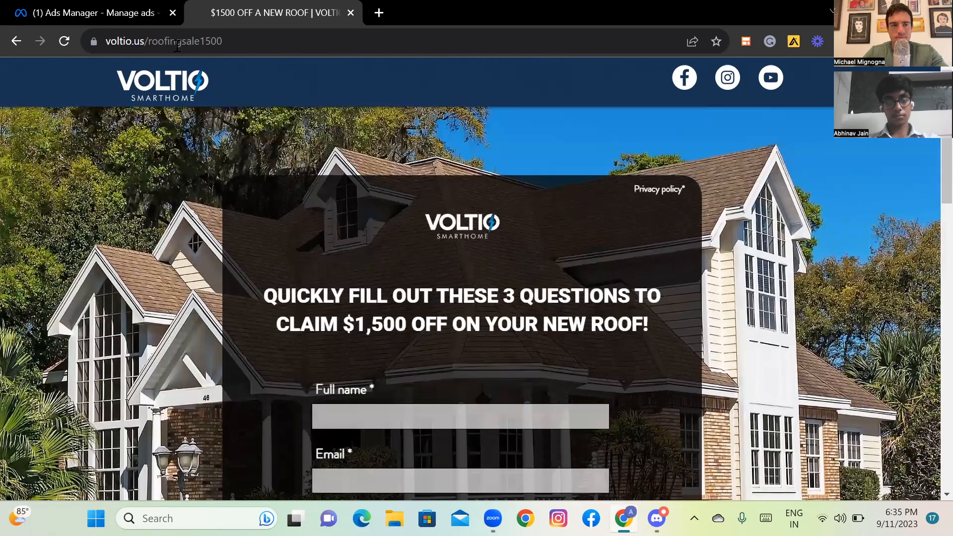
Open the ad sets of the active Lifetime Budget campaign in Ads Manager and examine their amount spent and delivery figures.
{"action": "left_click", "coordinate": [122, 11]}
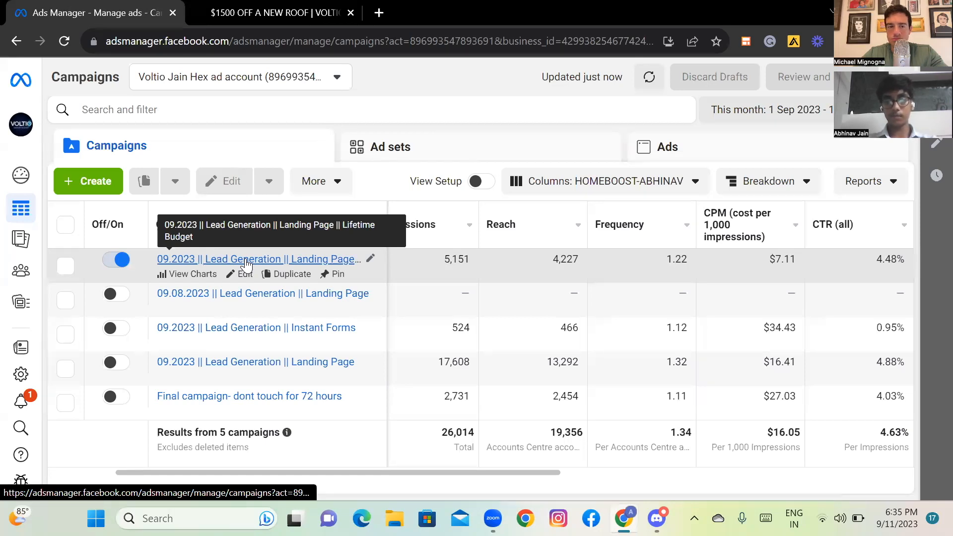
{"action": "left_click", "coordinate": [246, 265]}
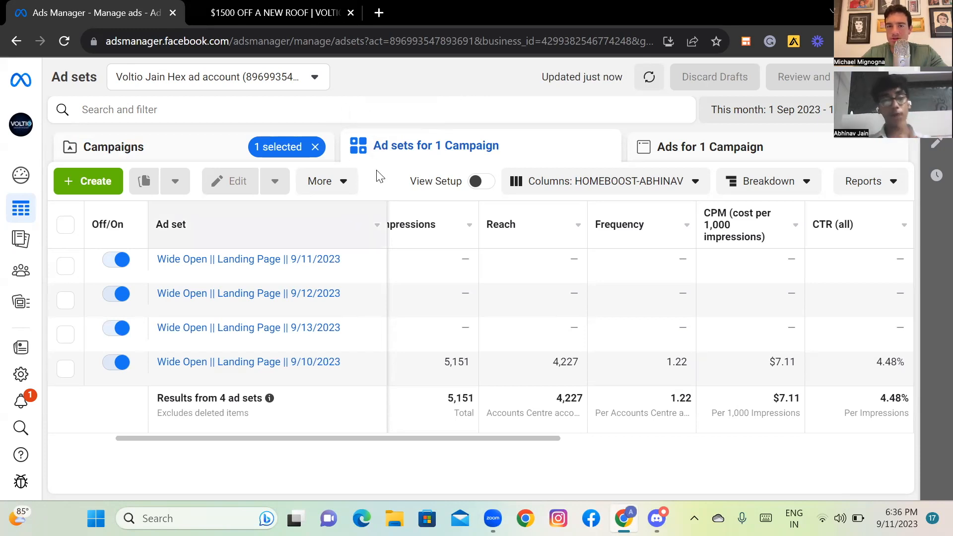
{"action": "mouse_move", "coordinate": [251, 252]}
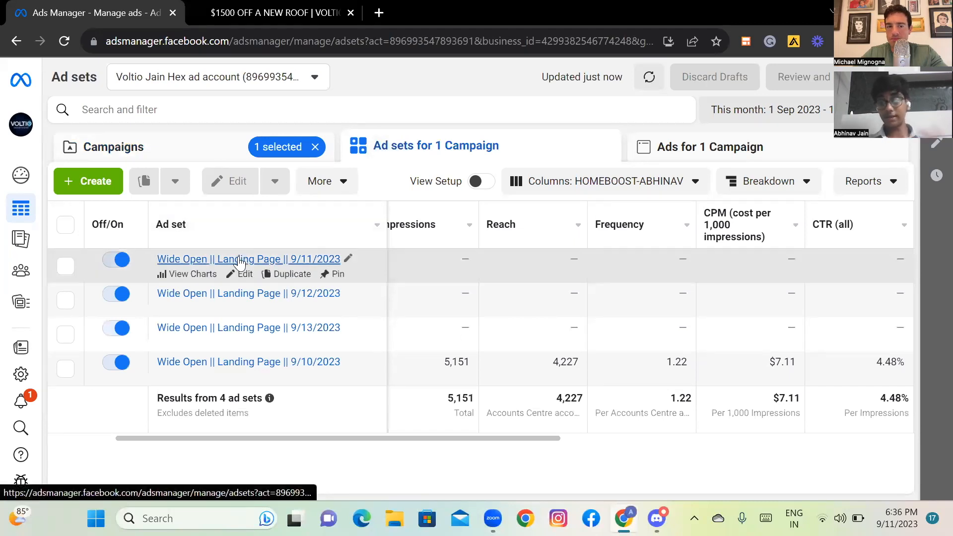
{"action": "mouse_move", "coordinate": [244, 304]}
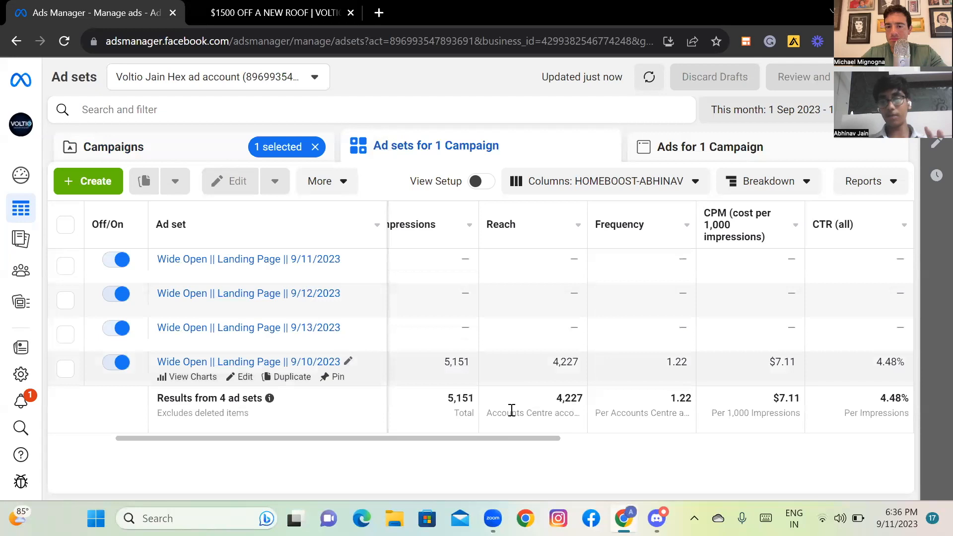
{"action": "left_click_drag", "start_coordinate": [506, 438], "coordinate": [419, 439]}
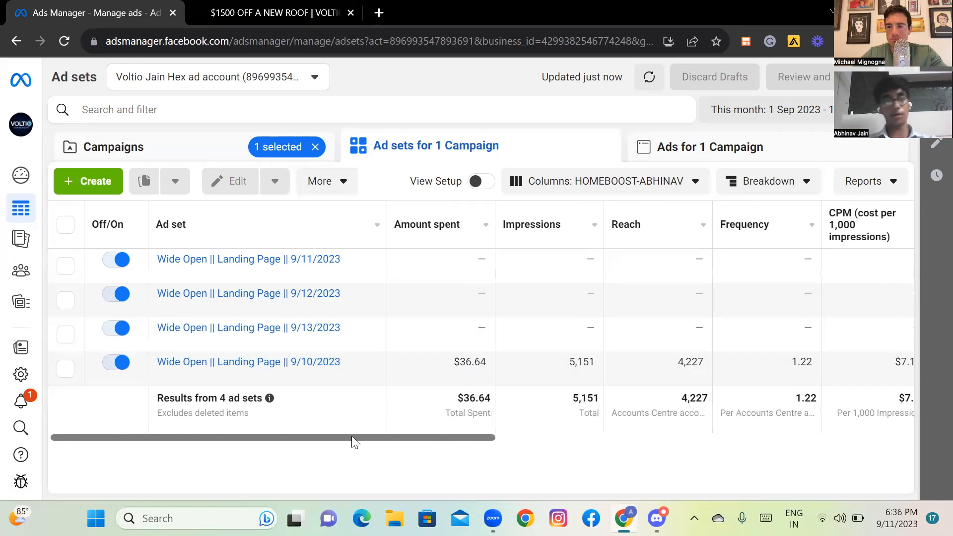
{"action": "left_click_drag", "start_coordinate": [352, 436], "coordinate": [321, 430]}
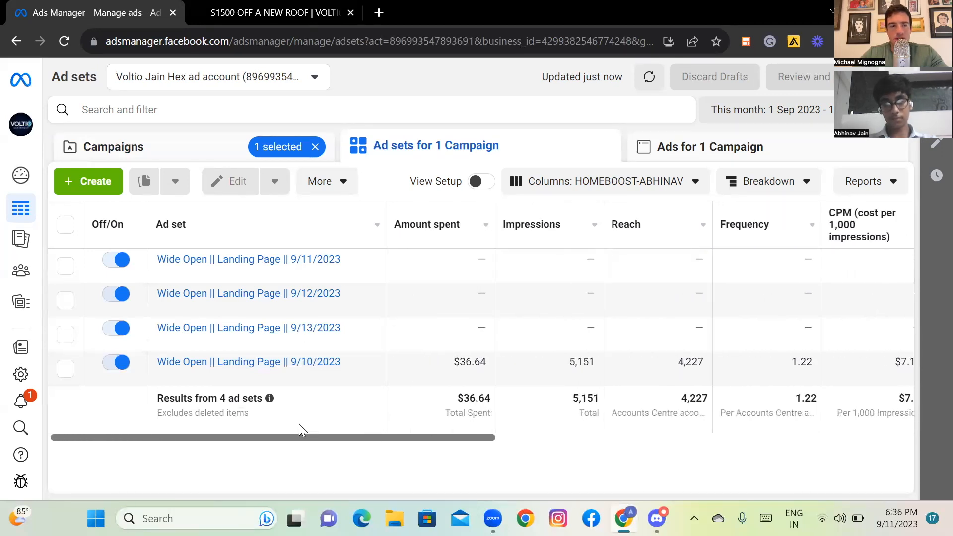
Open the active Lifetime Budget campaign for editing and review its ad category, objective, A/B test and Advantage campaign budget settings.
{"action": "left_click", "coordinate": [211, 152]}
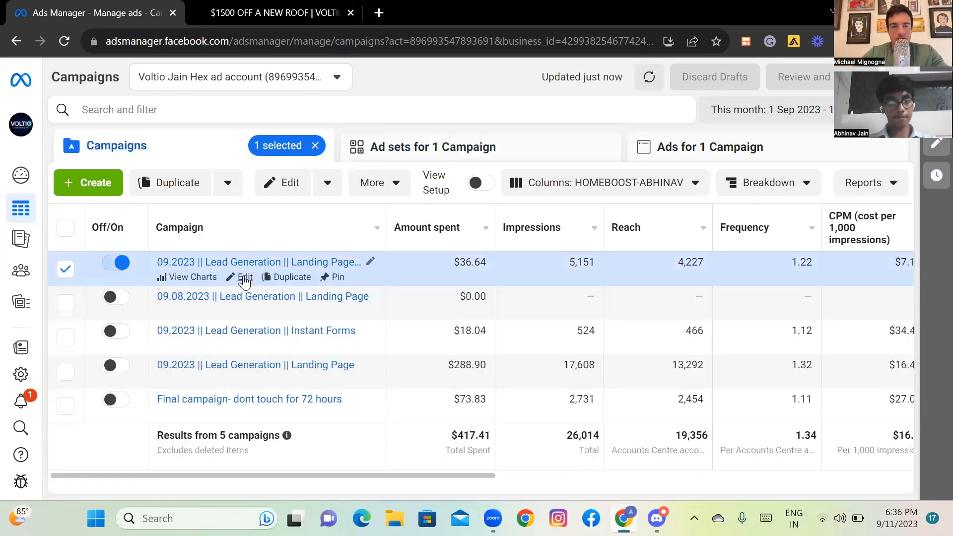
{"action": "left_click", "coordinate": [244, 279]}
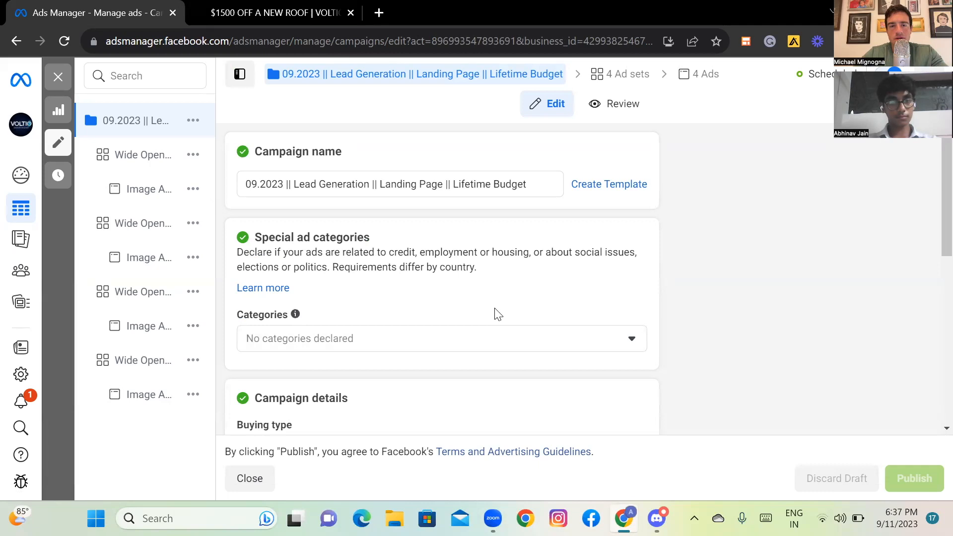
{"action": "scroll", "coordinate": [498, 314], "scroll_direction": "down", "scroll_amount": 1}
{"action": "scroll", "coordinate": [498, 314], "scroll_direction": "down", "scroll_amount": 3}
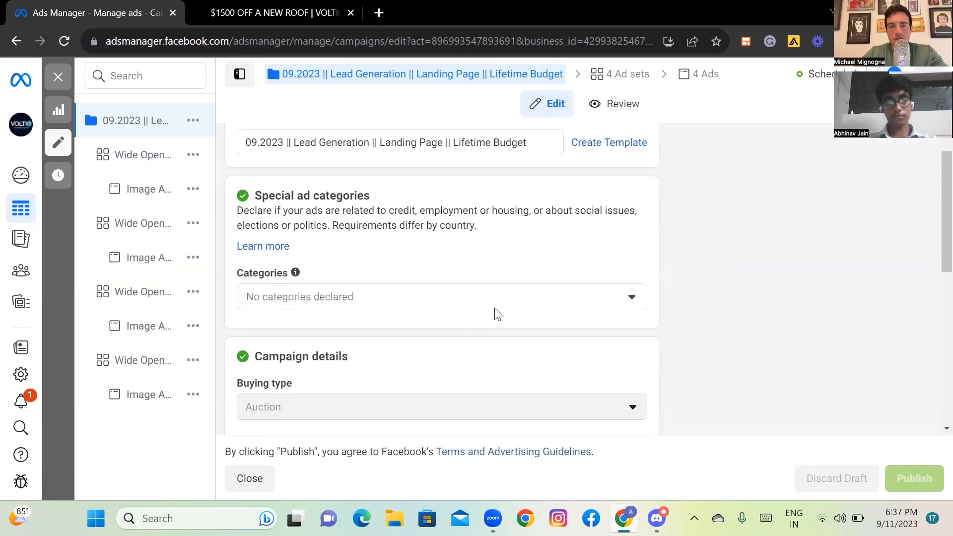
{"action": "scroll", "coordinate": [516, 323], "scroll_direction": "down", "scroll_amount": 2}
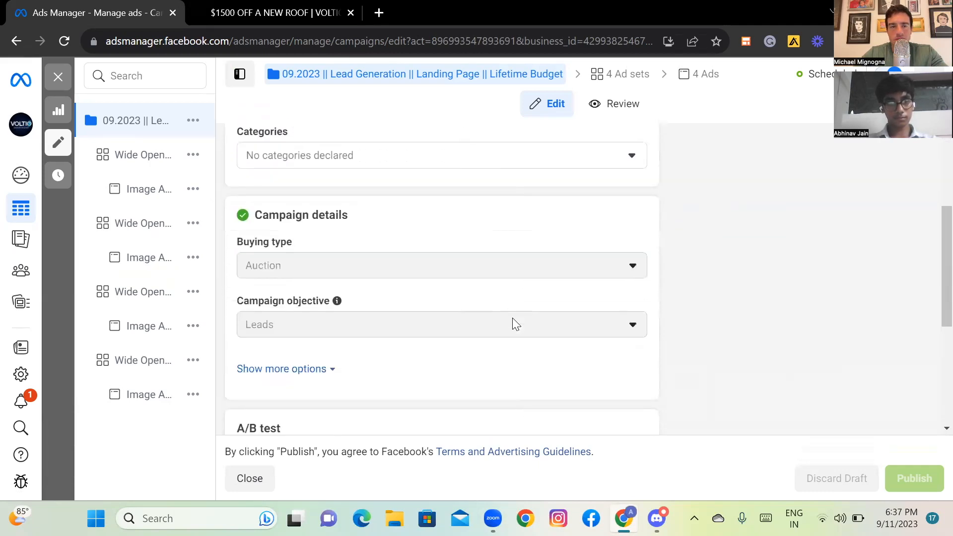
{"action": "scroll", "coordinate": [368, 164], "scroll_direction": "down", "scroll_amount": 3}
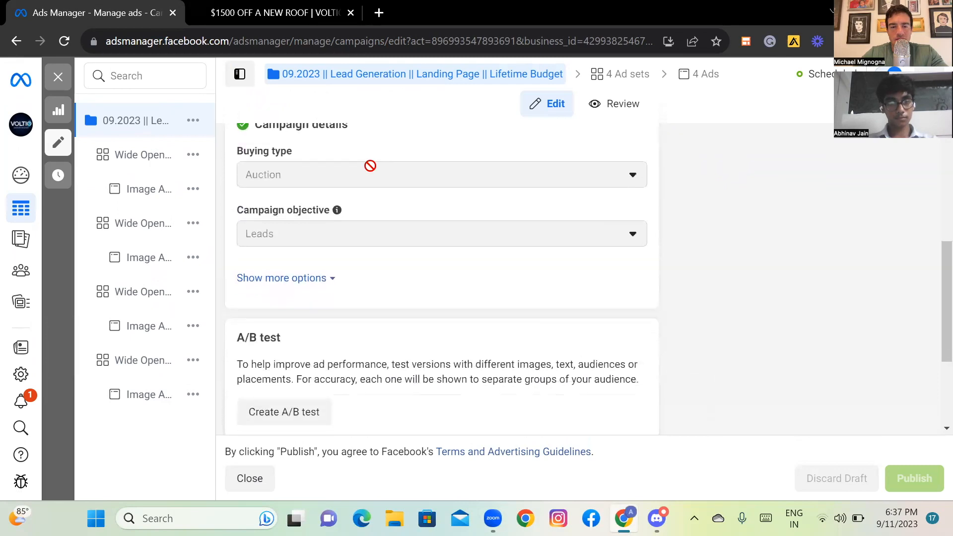
{"action": "scroll", "coordinate": [381, 242], "scroll_direction": "down", "scroll_amount": 1}
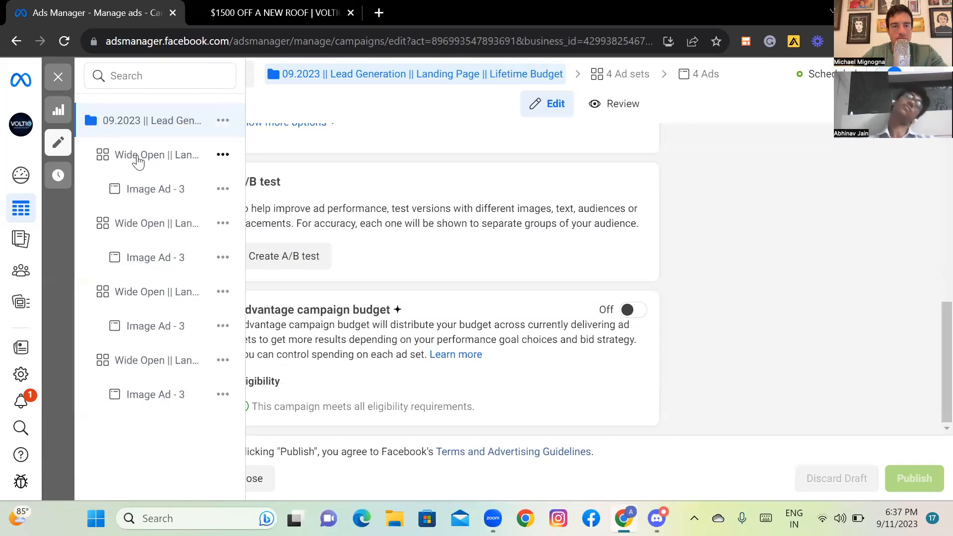
Open the 9/11/2023 Wide Open ad set, review its conversion settings, and dismiss the recommendation about getting zero leads.
{"action": "left_click", "coordinate": [138, 157]}
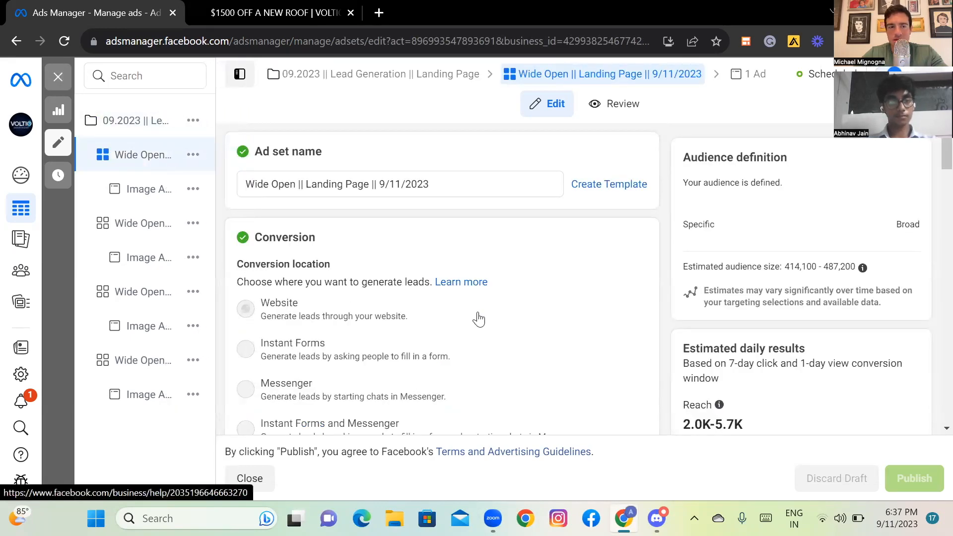
{"action": "scroll", "coordinate": [479, 319], "scroll_direction": "down", "scroll_amount": 4}
{"action": "scroll", "coordinate": [478, 312], "scroll_direction": "down", "scroll_amount": 3}
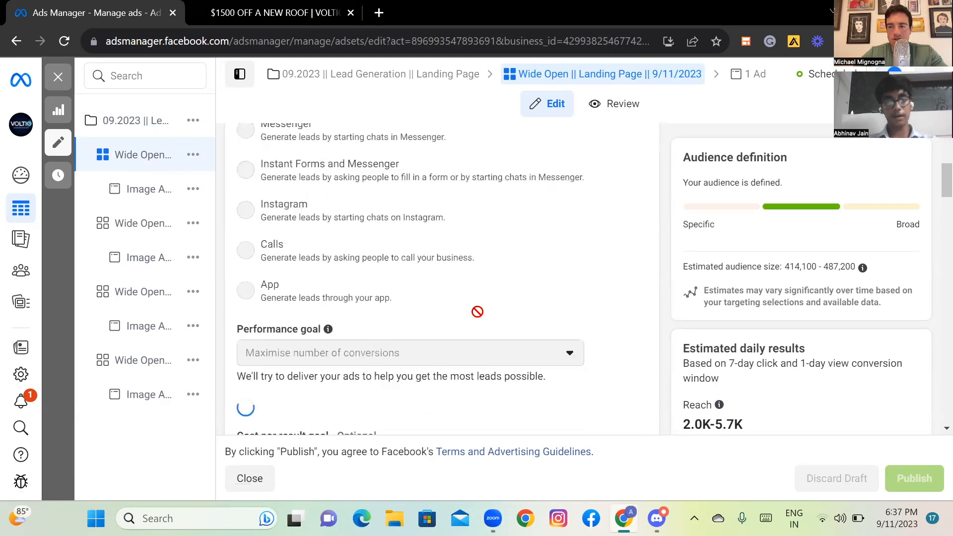
{"action": "scroll", "coordinate": [479, 313], "scroll_direction": "down", "scroll_amount": 2}
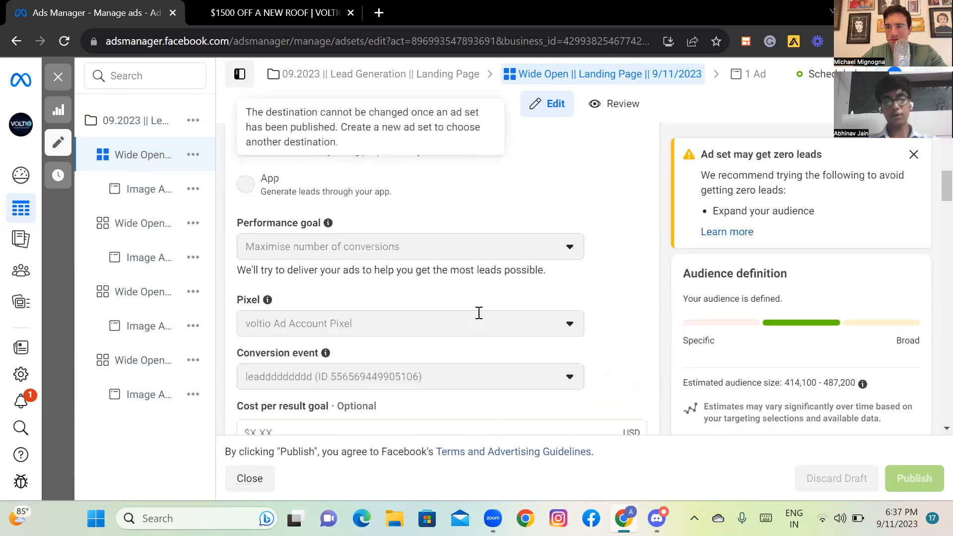
{"action": "scroll", "coordinate": [481, 317], "scroll_direction": "down", "scroll_amount": 1}
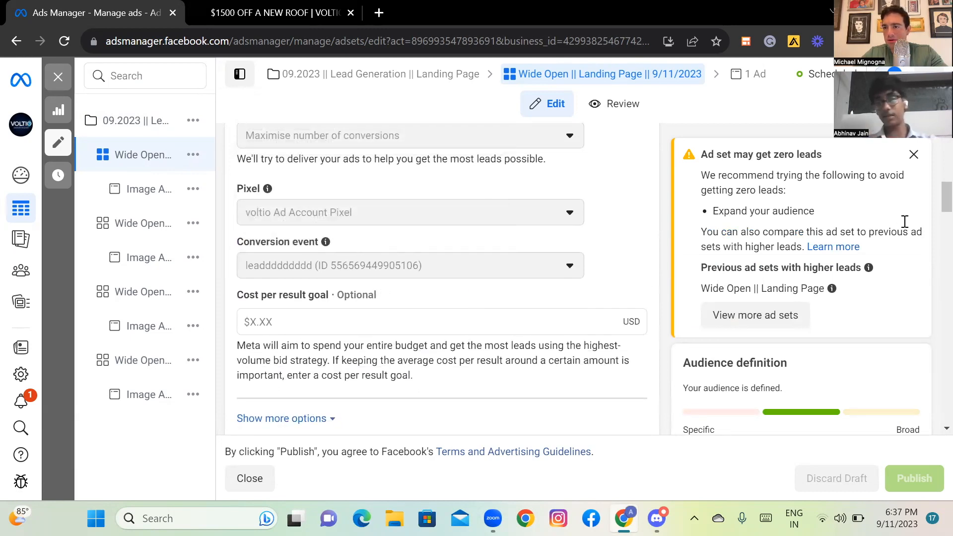
{"action": "left_click", "coordinate": [914, 155]}
{"action": "scroll", "coordinate": [539, 263], "scroll_direction": "down", "scroll_amount": 1}
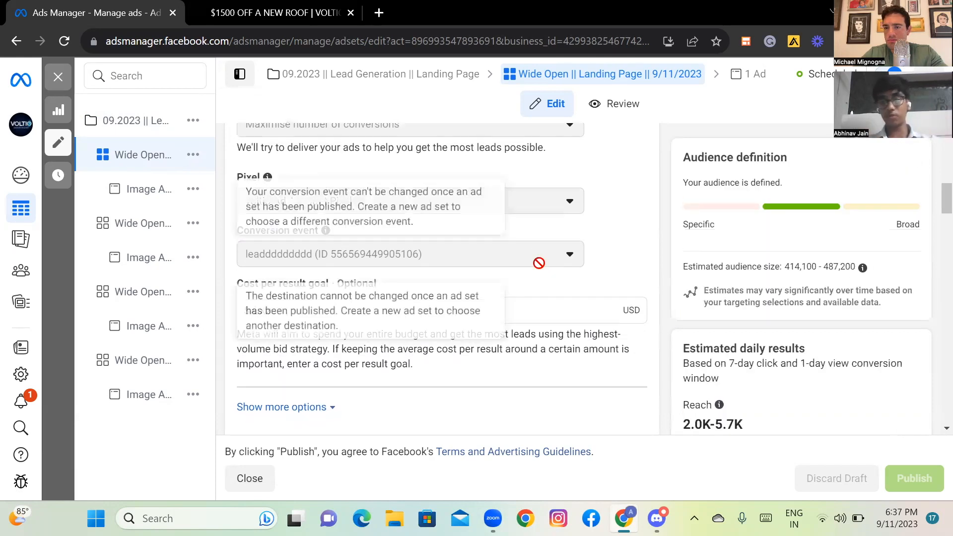
Review the 9/11/2023 ad set's dynamic creative, lifetime budget, estimated daily leads, and start and end schedule.
{"action": "scroll", "coordinate": [539, 263], "scroll_direction": "down", "scroll_amount": 6}
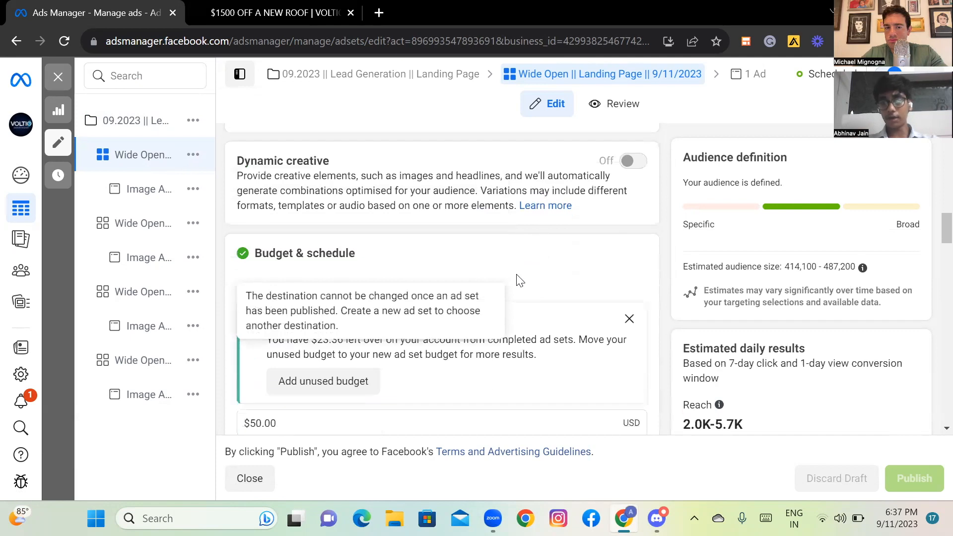
{"action": "scroll", "coordinate": [519, 281], "scroll_direction": "down", "scroll_amount": 2}
{"action": "scroll", "coordinate": [560, 316], "scroll_direction": "down", "scroll_amount": 3}
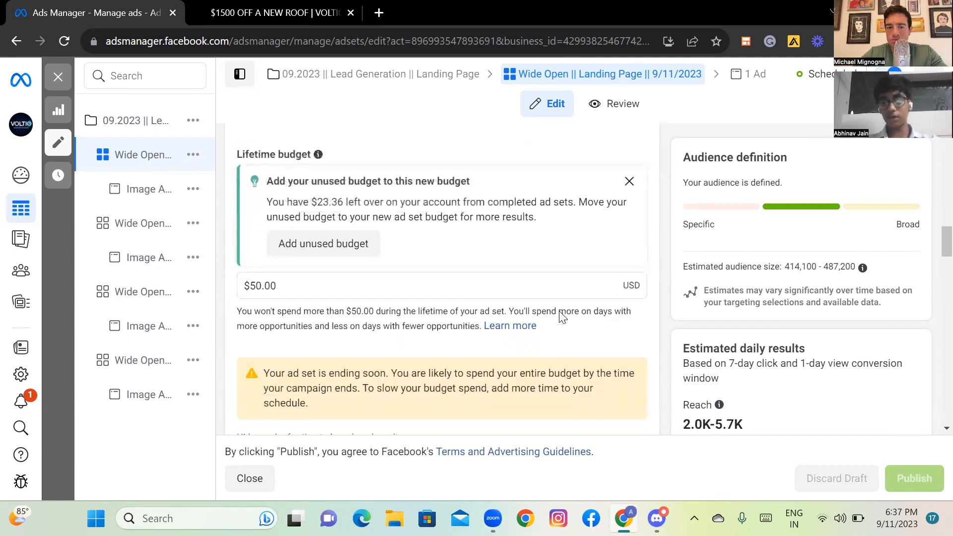
{"action": "scroll", "coordinate": [562, 316], "scroll_direction": "down", "scroll_amount": 3}
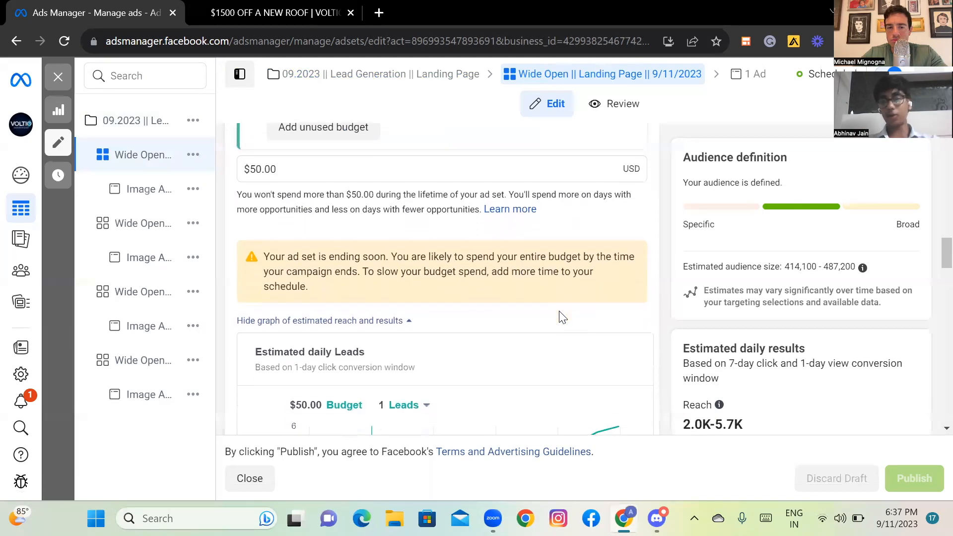
{"action": "scroll", "coordinate": [561, 317], "scroll_direction": "down", "scroll_amount": 6}
{"action": "scroll", "coordinate": [561, 318], "scroll_direction": "down", "scroll_amount": 3}
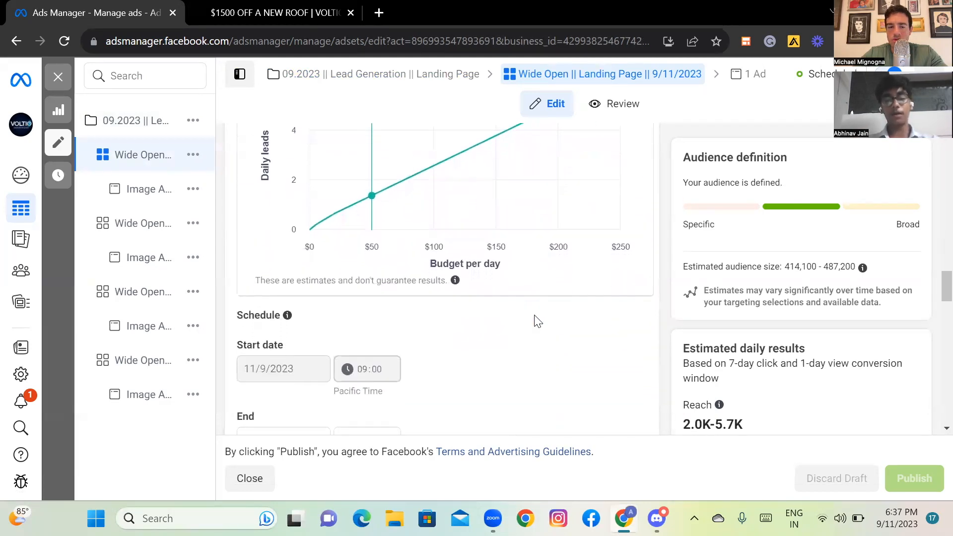
{"action": "scroll", "coordinate": [539, 321], "scroll_direction": "down", "scroll_amount": 4}
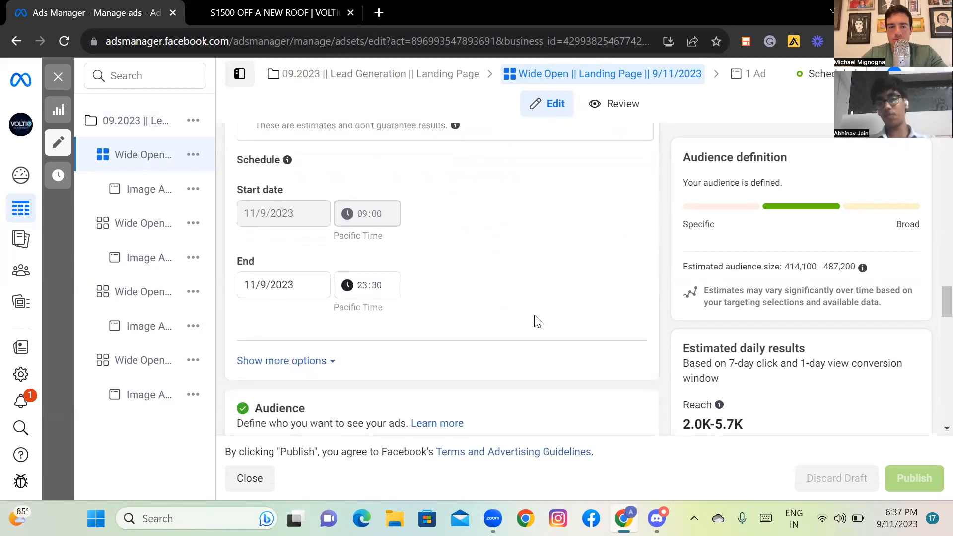
Compare the start and end schedules of the 9/12, 9/10, 9/13 and 9/11/2023 Wide Open ad sets.
{"action": "mouse_move", "coordinate": [155, 187]}
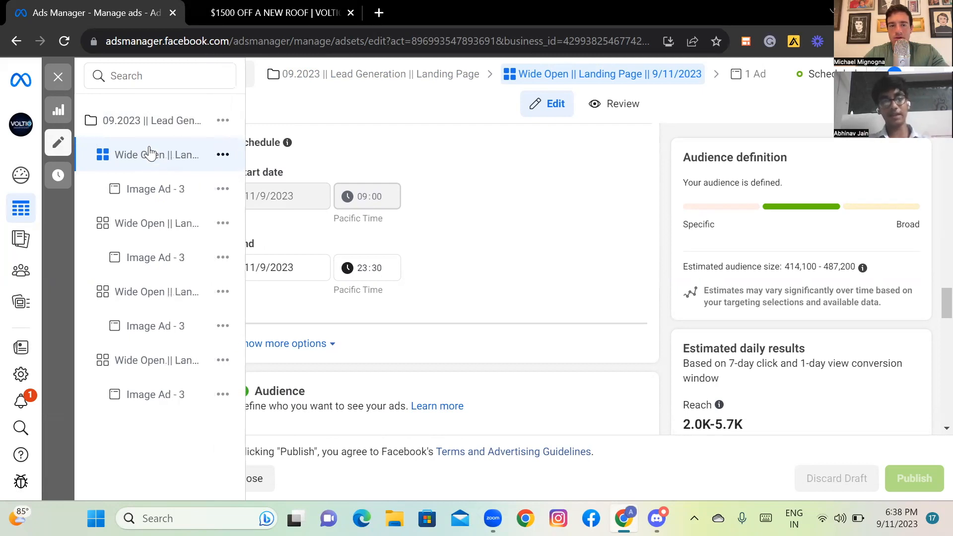
{"action": "left_click", "coordinate": [153, 228]}
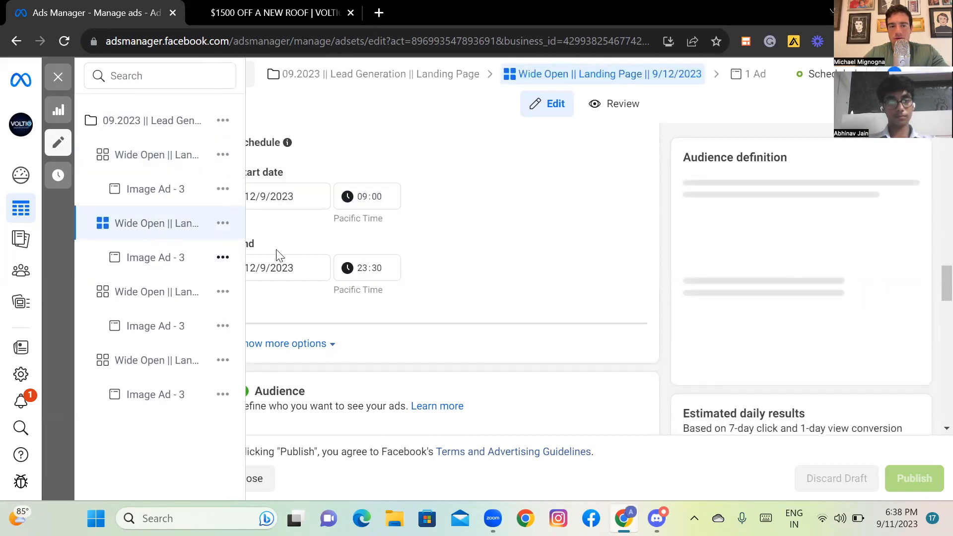
{"action": "left_click", "coordinate": [152, 294]}
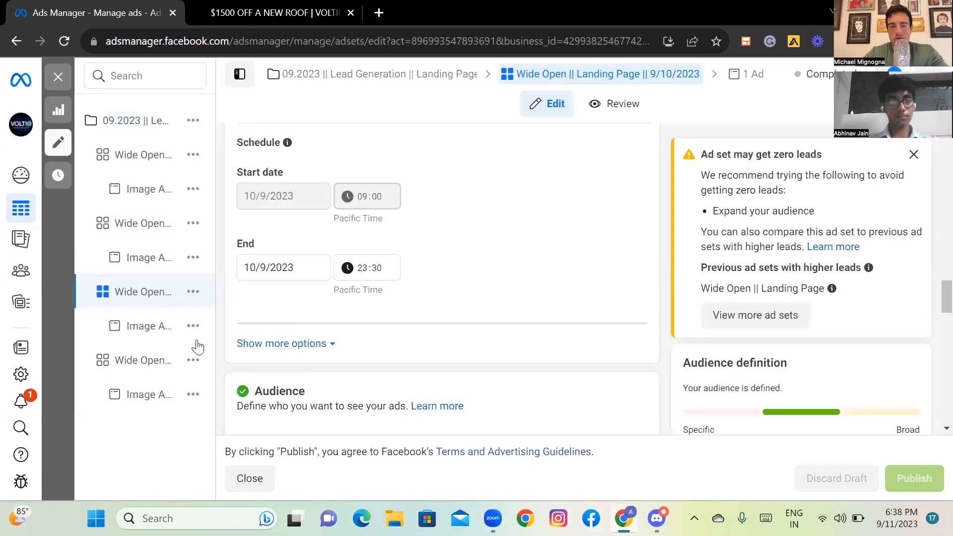
{"action": "left_click", "coordinate": [150, 364]}
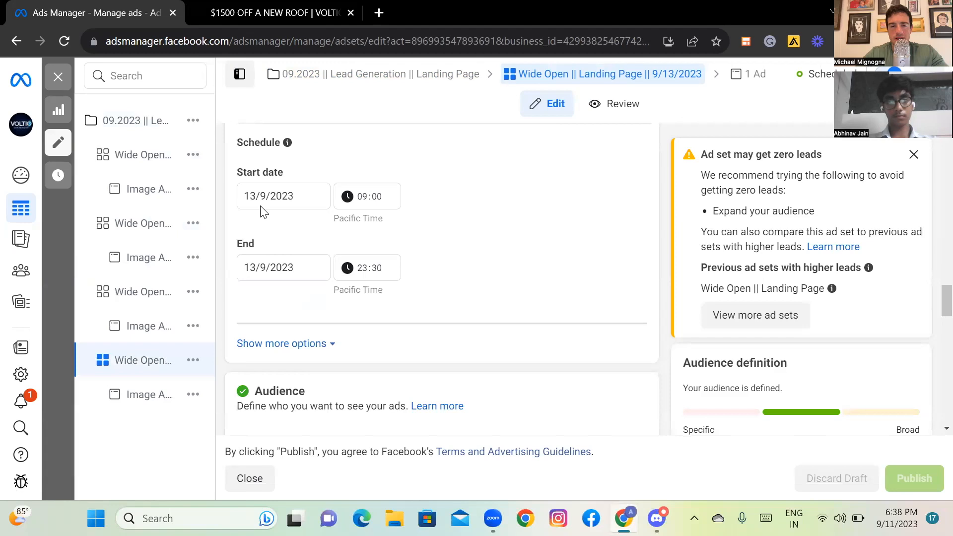
{"action": "left_click", "coordinate": [148, 298]}
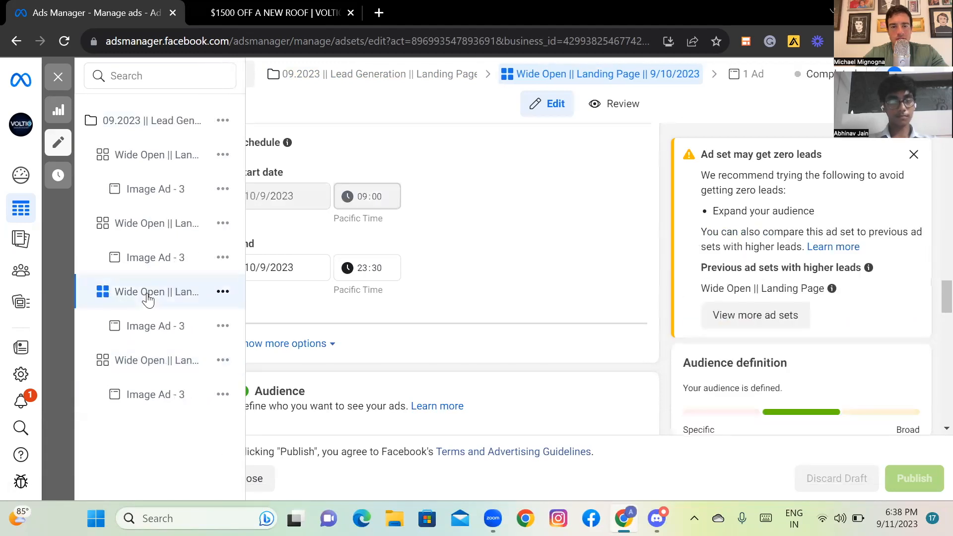
{"action": "left_click", "coordinate": [150, 230]}
{"action": "left_click", "coordinate": [149, 162]}
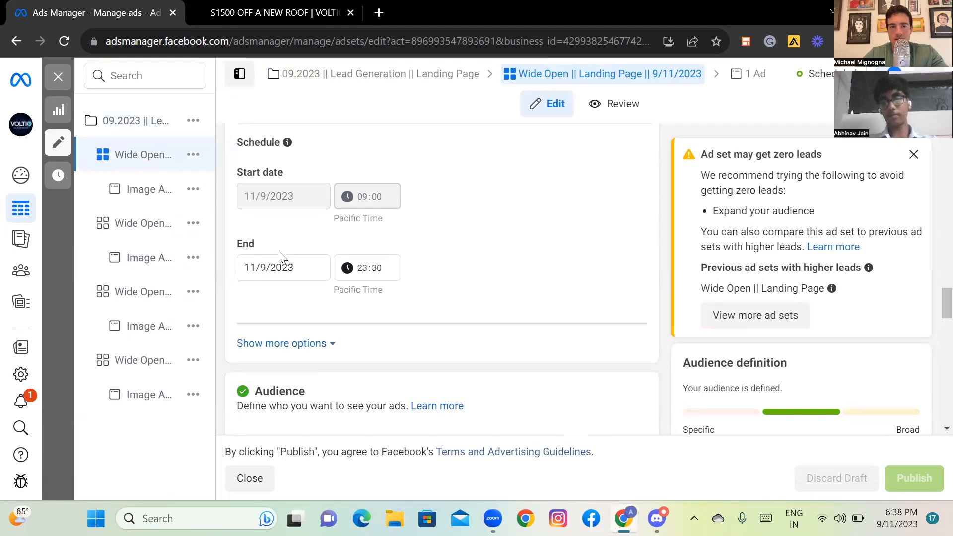
Review the 9/11/2023 ad set's start and end times alongside its estimated daily leads graph.
{"action": "mouse_move", "coordinate": [199, 192]}
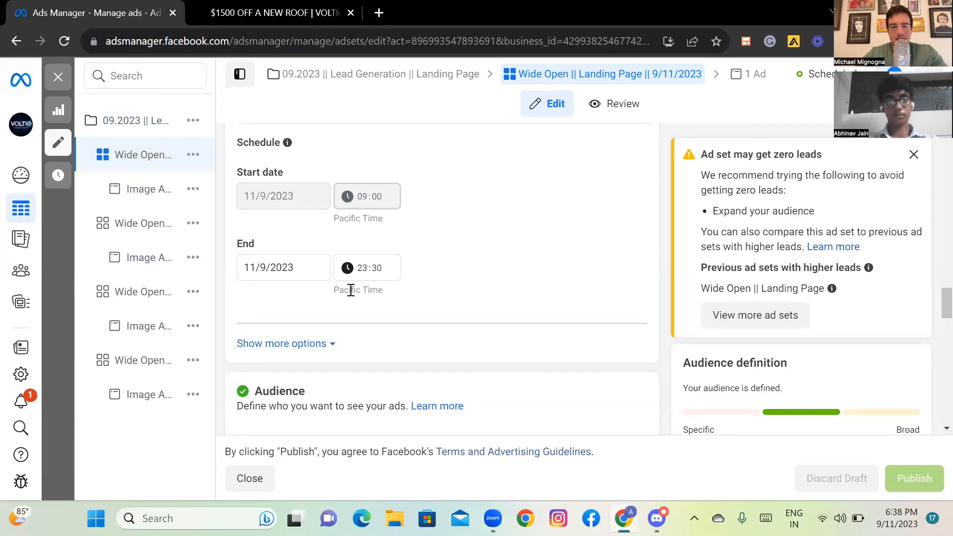
{"action": "scroll", "coordinate": [438, 313], "scroll_direction": "down", "scroll_amount": 2}
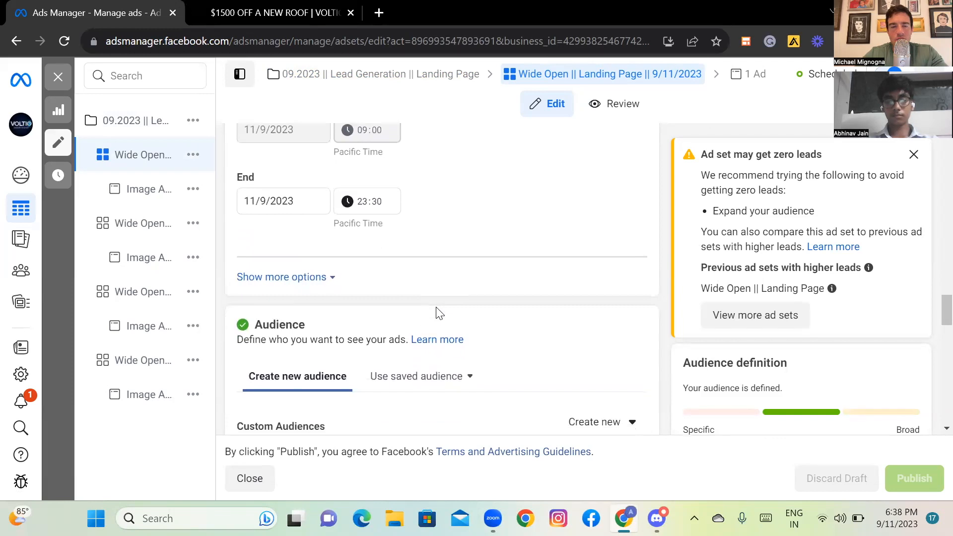
{"action": "scroll", "coordinate": [438, 313], "scroll_direction": "up", "scroll_amount": 4}
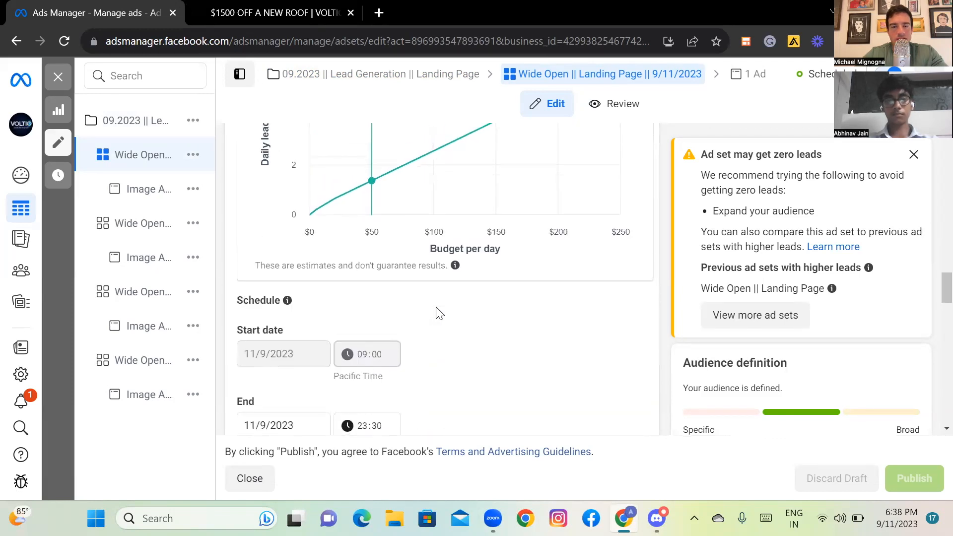
{"action": "scroll", "coordinate": [438, 313], "scroll_direction": "down", "scroll_amount": 2}
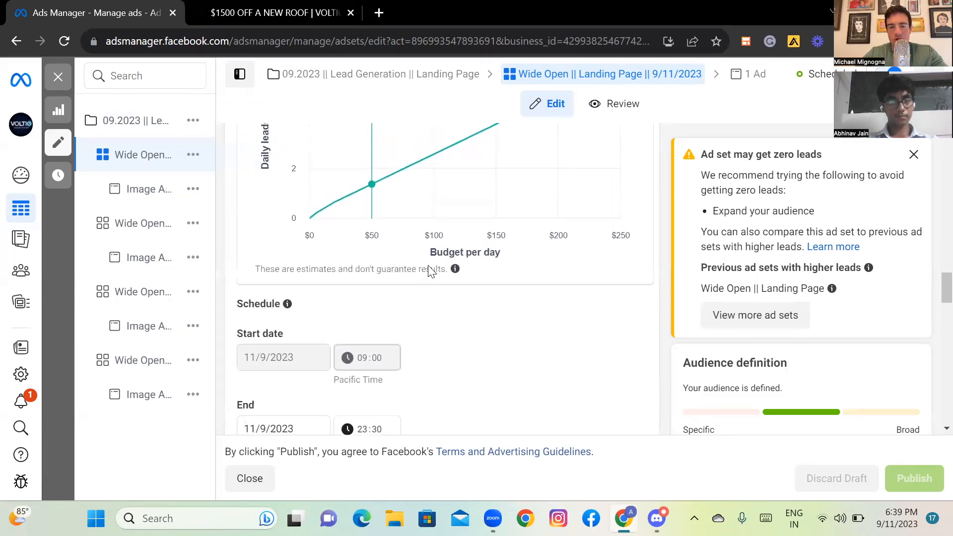
{"action": "scroll", "coordinate": [431, 272], "scroll_direction": "down", "scroll_amount": 1}
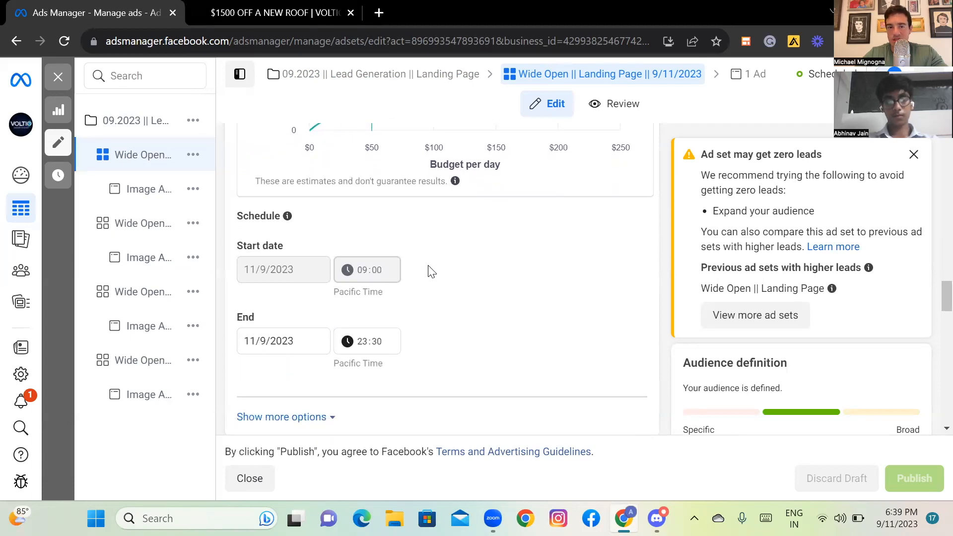
{"action": "scroll", "coordinate": [432, 271], "scroll_direction": "up", "scroll_amount": 2}
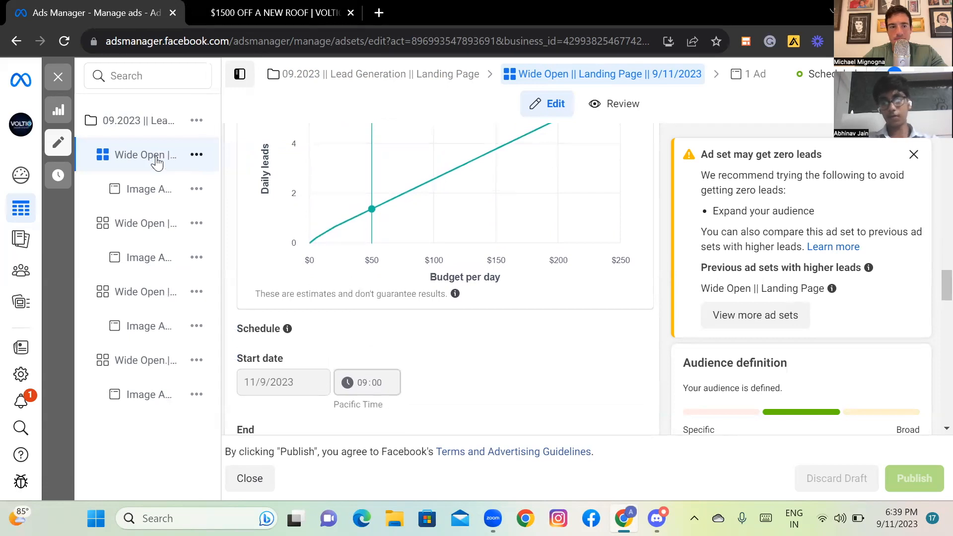
Duplicate the 9/11/2023 Wide Open ad set once within its original campaign.
{"action": "left_click", "coordinate": [222, 158]}
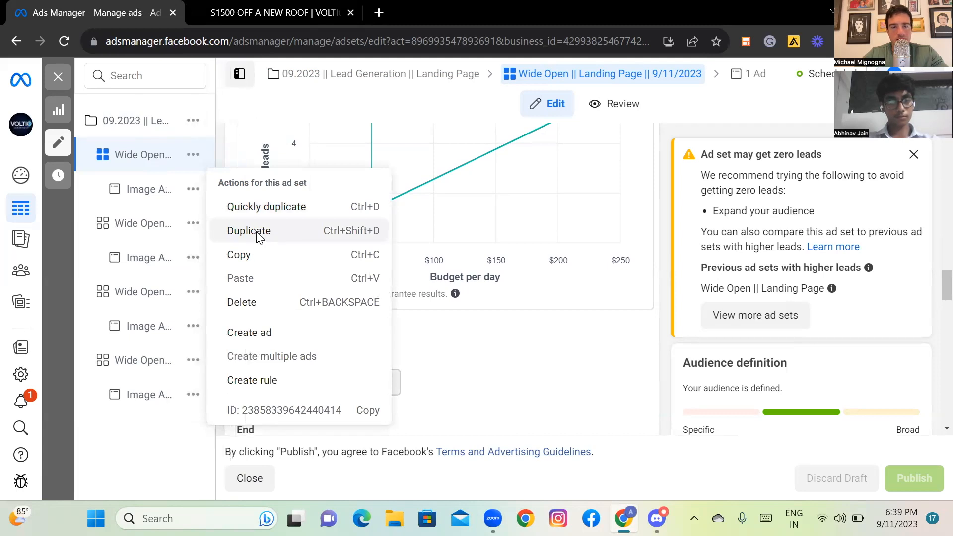
{"action": "left_click", "coordinate": [258, 232]}
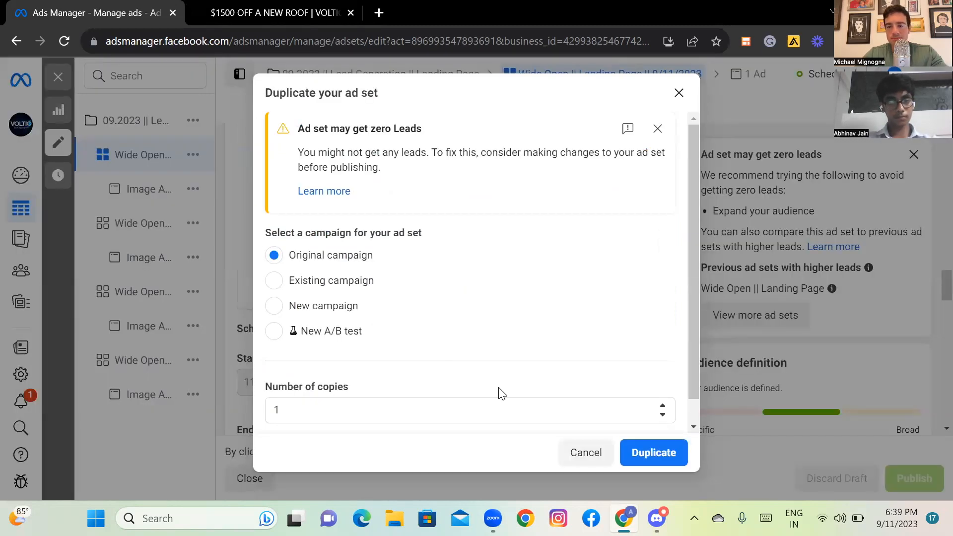
{"action": "left_click", "coordinate": [662, 454]}
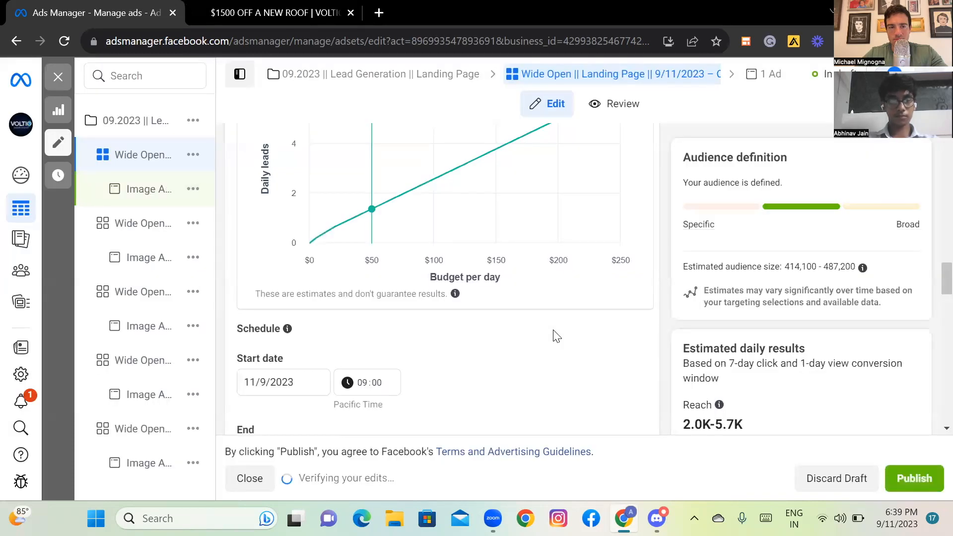
Show the duplicated ad set's additional schedule options and enable running ads on a schedule.
{"action": "scroll", "coordinate": [363, 345], "scroll_direction": "down", "scroll_amount": 3}
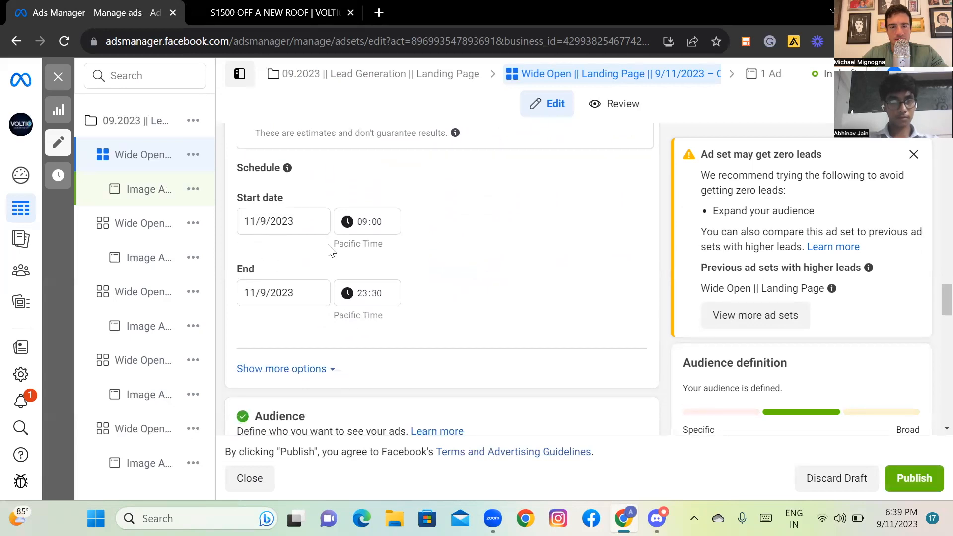
{"action": "left_click", "coordinate": [320, 369]}
{"action": "scroll", "coordinate": [386, 341], "scroll_direction": "down", "scroll_amount": 3}
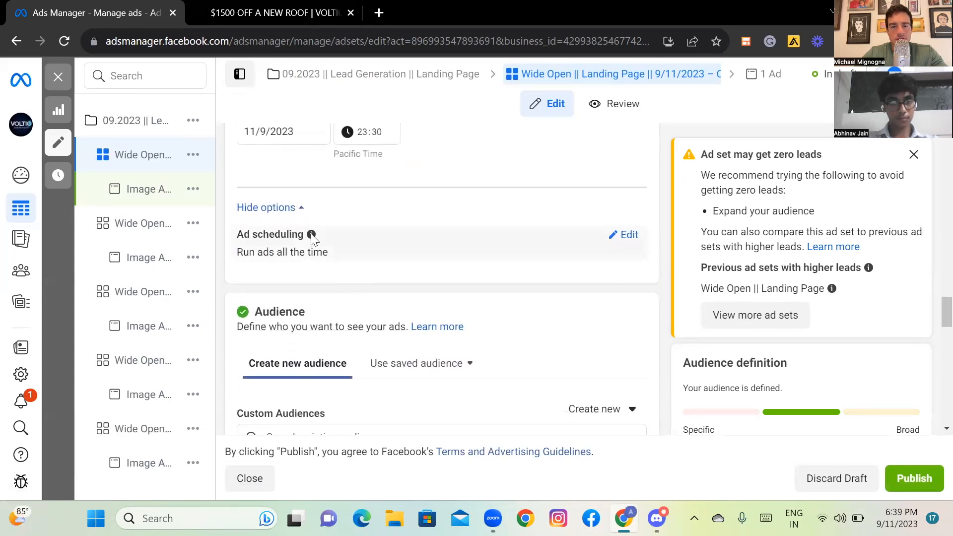
{"action": "left_click", "coordinate": [629, 235]}
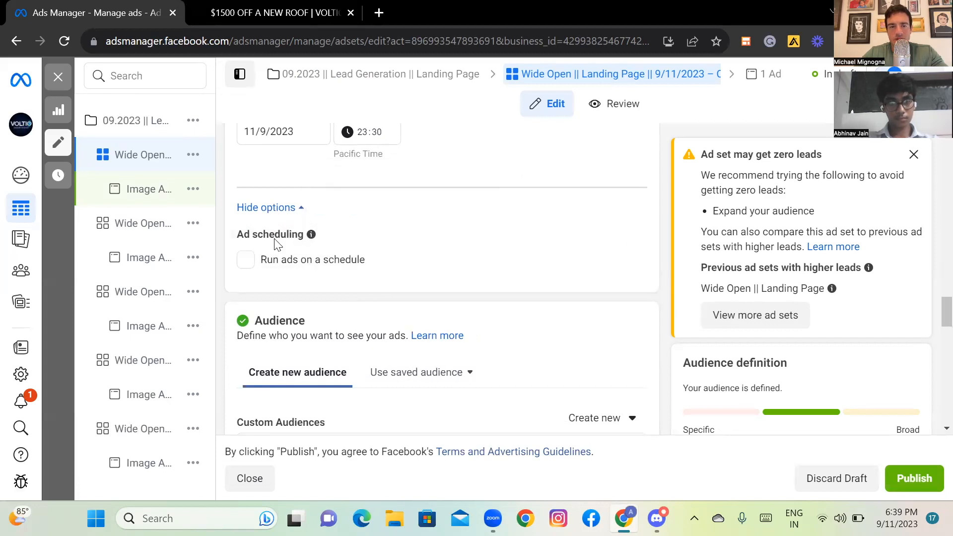
{"action": "left_click", "coordinate": [247, 259]}
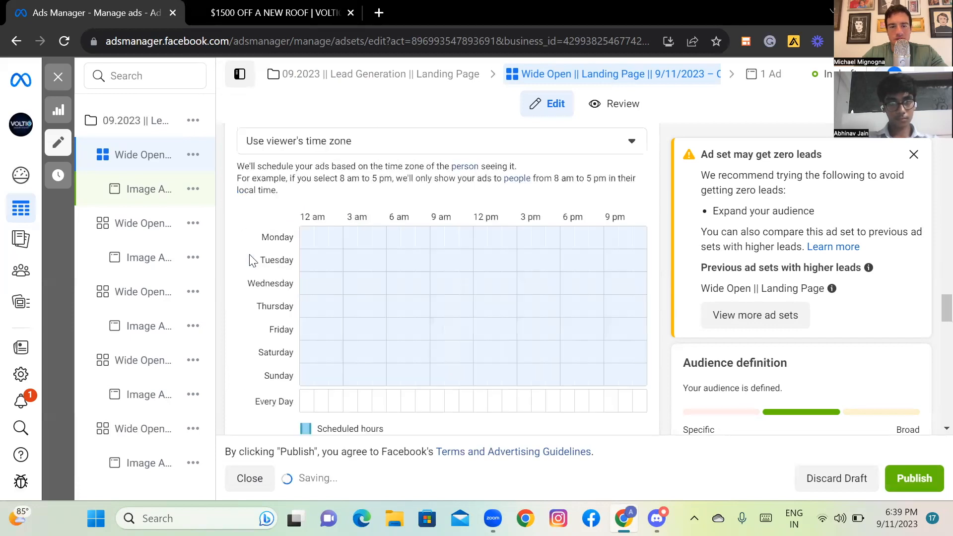
Schedule the duplicated ad set's ads from 6 am to midnight on every day, Monday through Sunday.
{"action": "scroll", "coordinate": [660, 304], "scroll_direction": "down", "scroll_amount": 1}
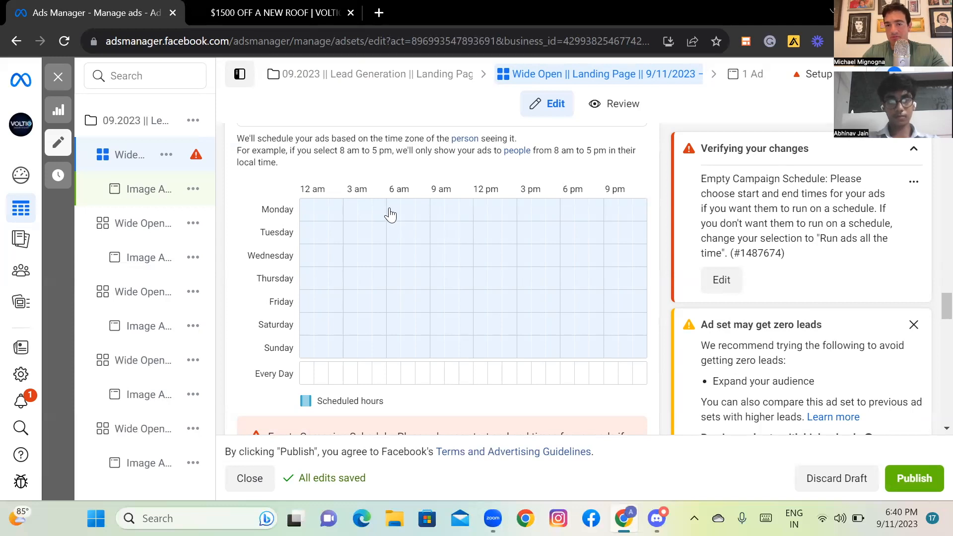
{"action": "left_click_drag", "start_coordinate": [390, 214], "coordinate": [639, 358]}
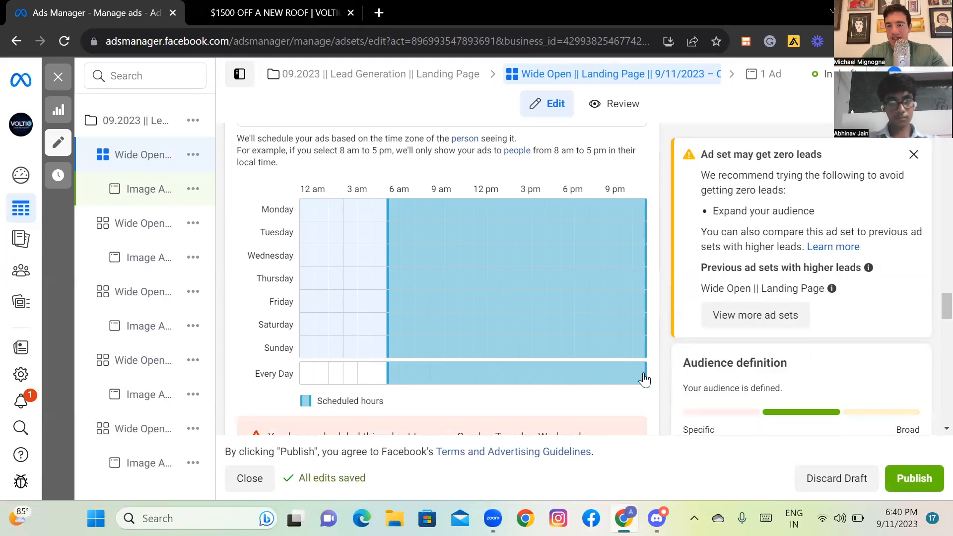
{"action": "scroll", "coordinate": [660, 373], "scroll_direction": "down", "scroll_amount": 2}
{"action": "scroll", "coordinate": [660, 372], "scroll_direction": "down", "scroll_amount": 1}
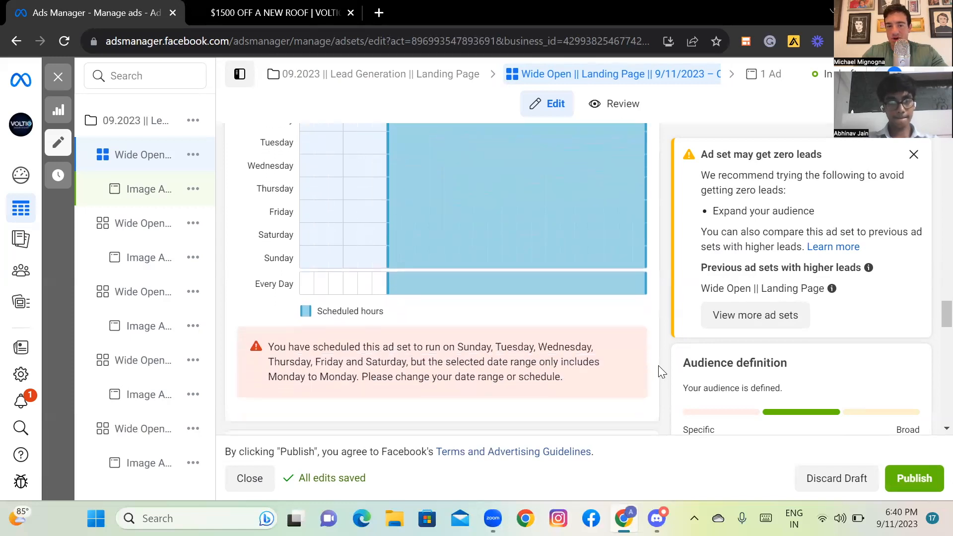
{"action": "scroll", "coordinate": [661, 372], "scroll_direction": "up", "scroll_amount": 1}
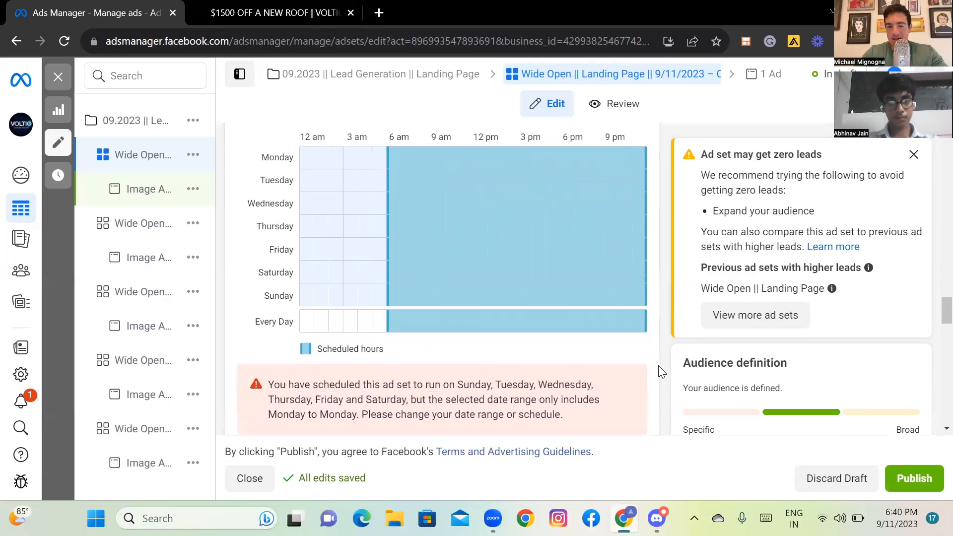
{"action": "scroll", "coordinate": [662, 372], "scroll_direction": "down", "scroll_amount": 1}
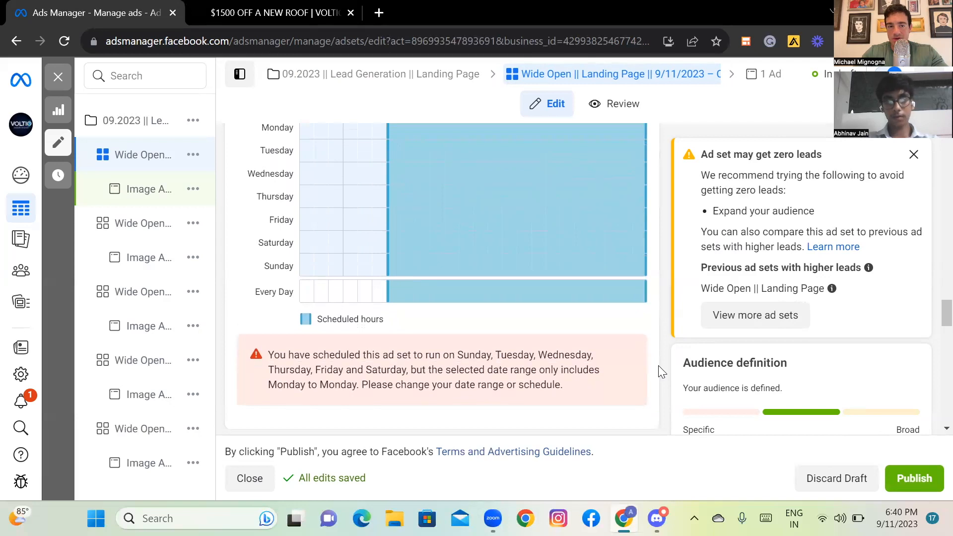
{"action": "scroll", "coordinate": [662, 372], "scroll_direction": "up", "scroll_amount": 1}
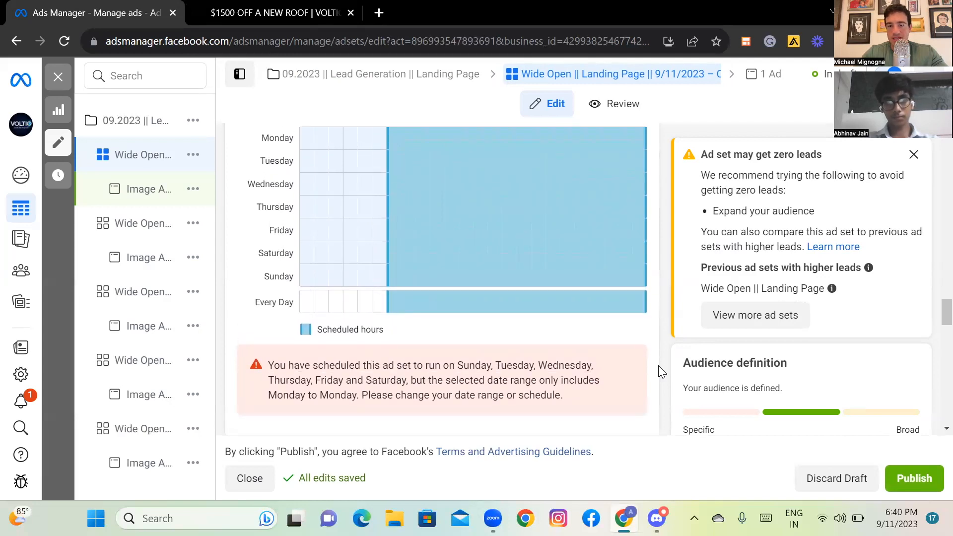
{"action": "scroll", "coordinate": [516, 382], "scroll_direction": "down", "scroll_amount": 1}
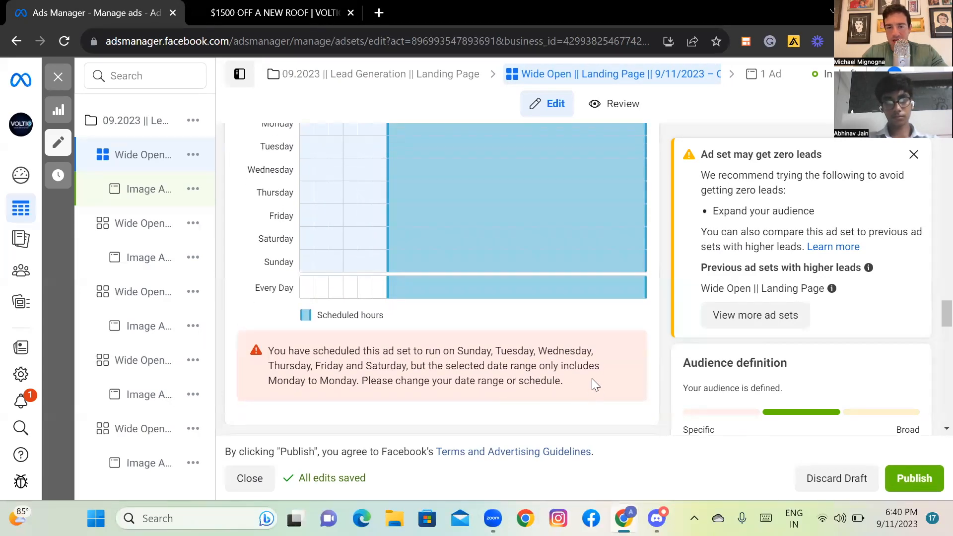
Set the duplicated ad set's end date to 30/9/2023.
{"action": "scroll", "coordinate": [619, 370], "scroll_direction": "up", "scroll_amount": 8}
{"action": "scroll", "coordinate": [646, 383], "scroll_direction": "up", "scroll_amount": 2}
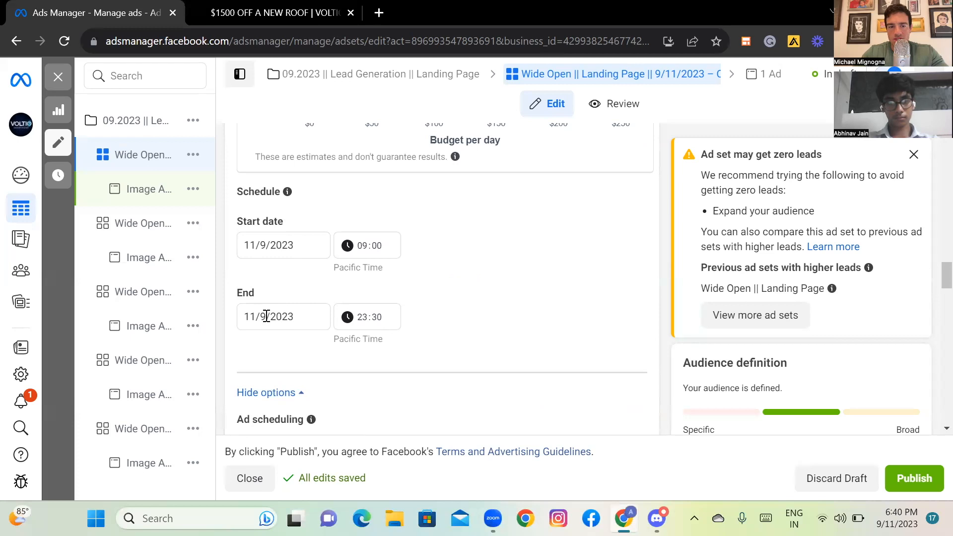
{"action": "left_click", "coordinate": [267, 316]}
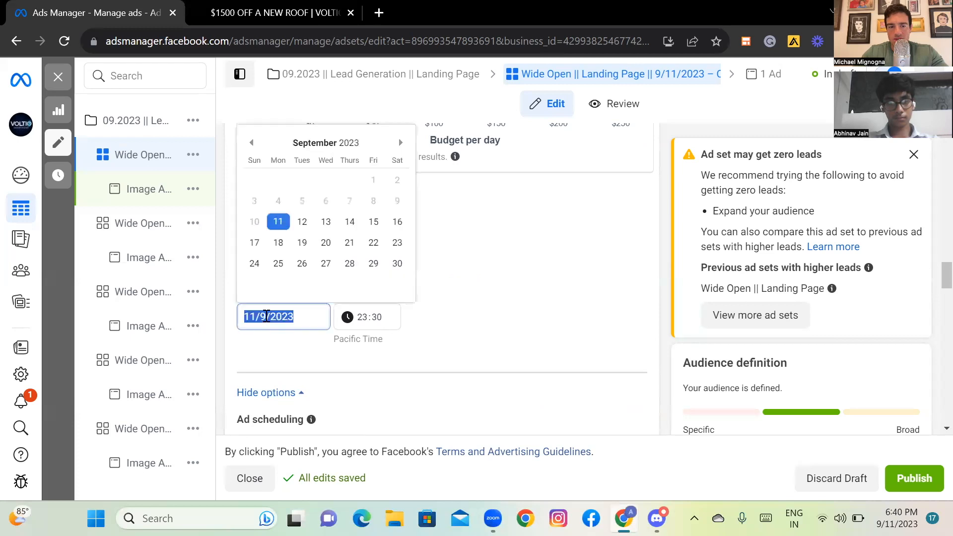
{"action": "left_click", "coordinate": [400, 264]}
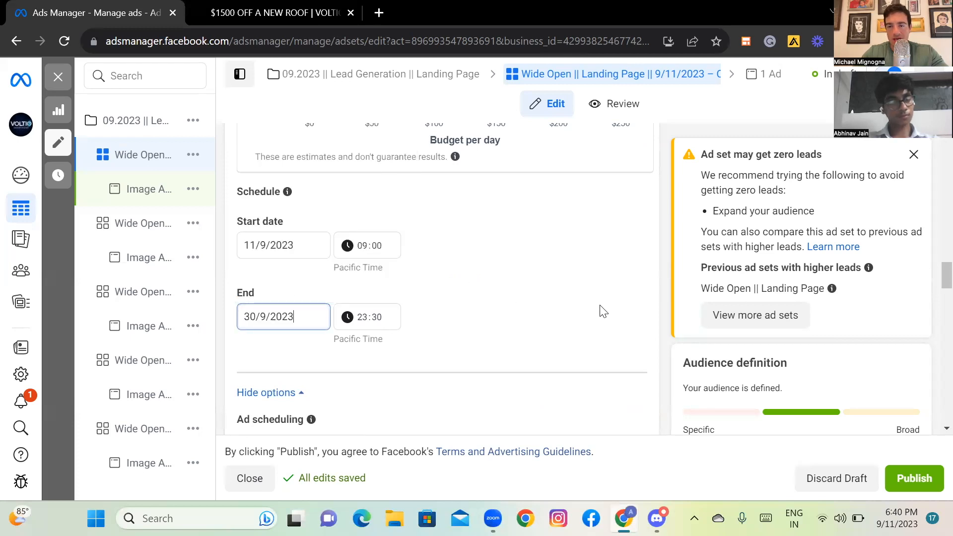
Review the duplicated ad set's lifetime budget amount, the available budget types and the estimated daily leads graph.
{"action": "scroll", "coordinate": [663, 328], "scroll_direction": "up", "scroll_amount": 3}
{"action": "scroll", "coordinate": [663, 328], "scroll_direction": "up", "scroll_amount": 5}
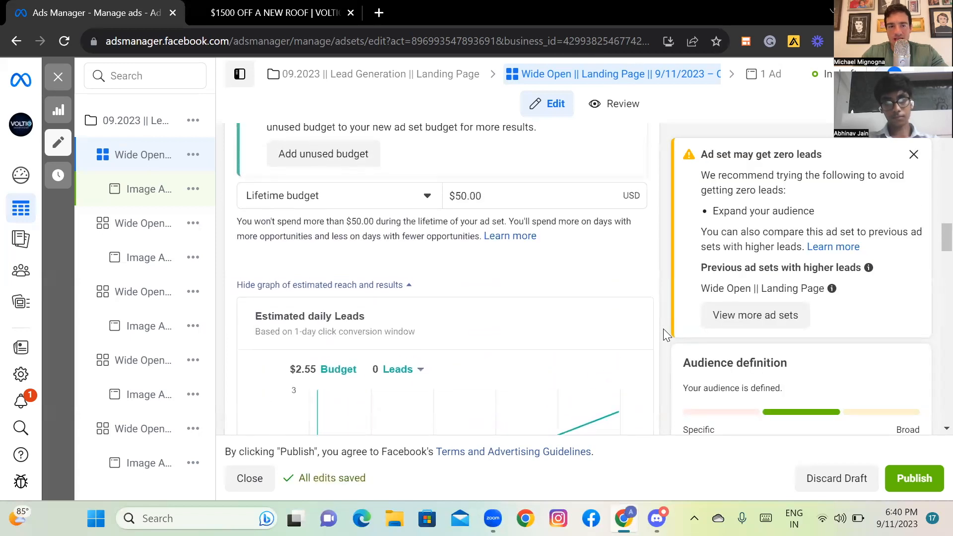
{"action": "scroll", "coordinate": [664, 328], "scroll_direction": "up", "scroll_amount": 2}
{"action": "scroll", "coordinate": [664, 329], "scroll_direction": "down", "scroll_amount": 1}
{"action": "scroll", "coordinate": [664, 328], "scroll_direction": "up", "scroll_amount": 1}
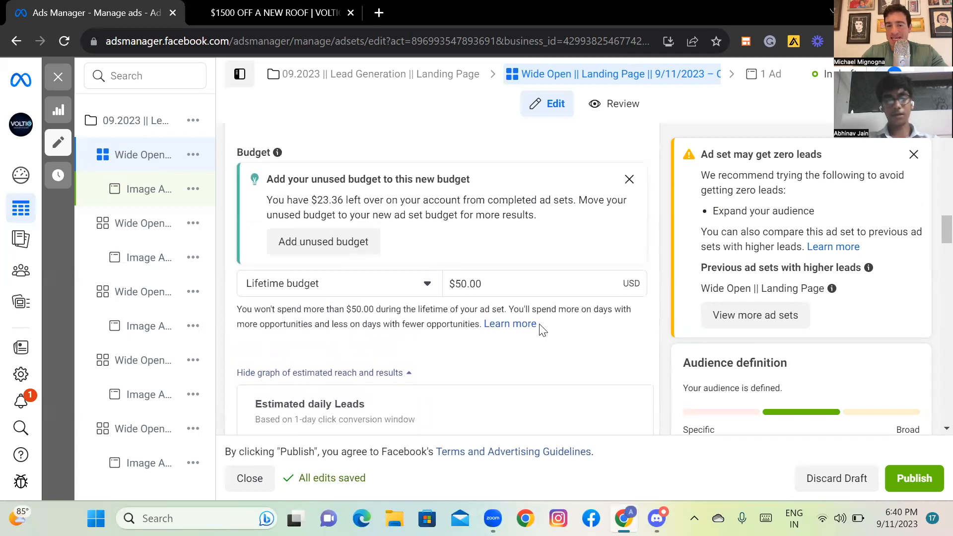
{"action": "left_click", "coordinate": [415, 284]}
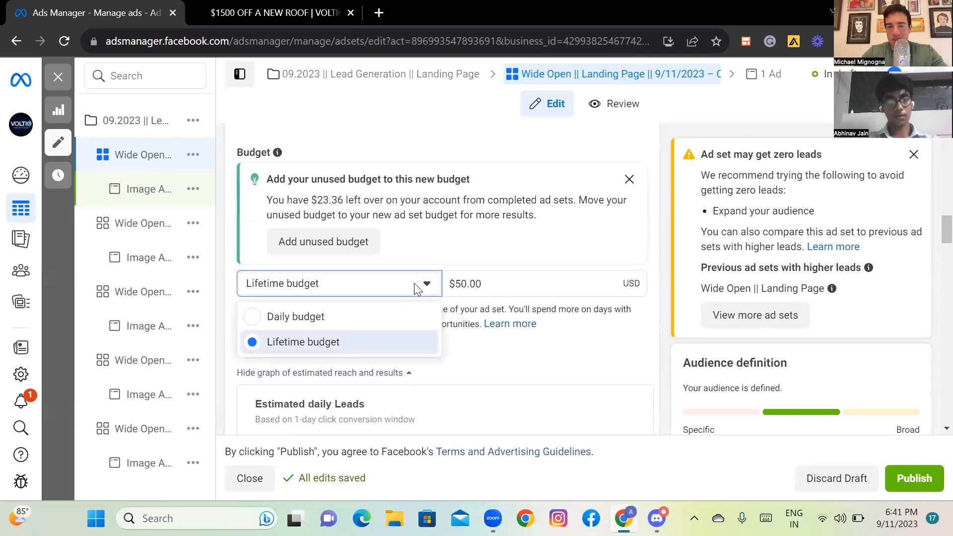
{"action": "left_click", "coordinate": [665, 356]}
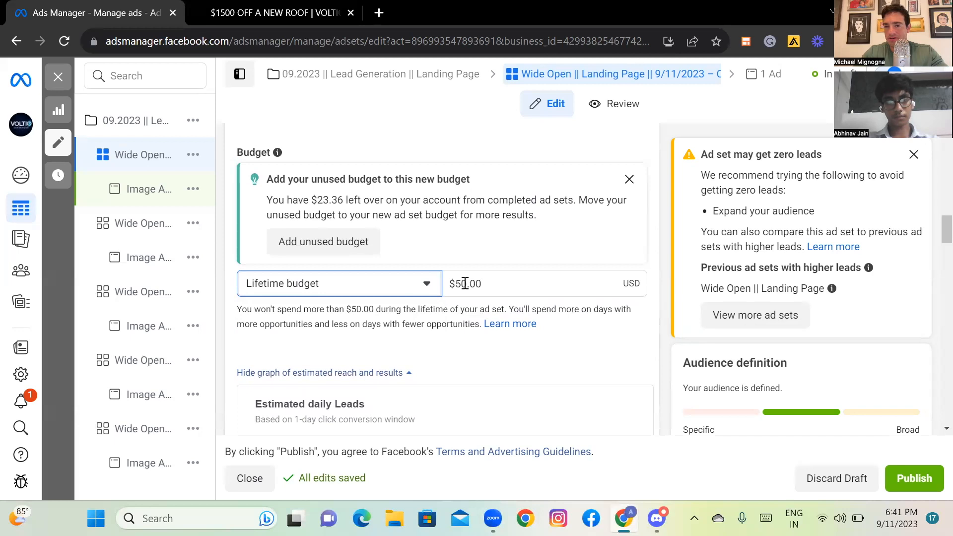
{"action": "scroll", "coordinate": [662, 355], "scroll_direction": "down", "scroll_amount": 1}
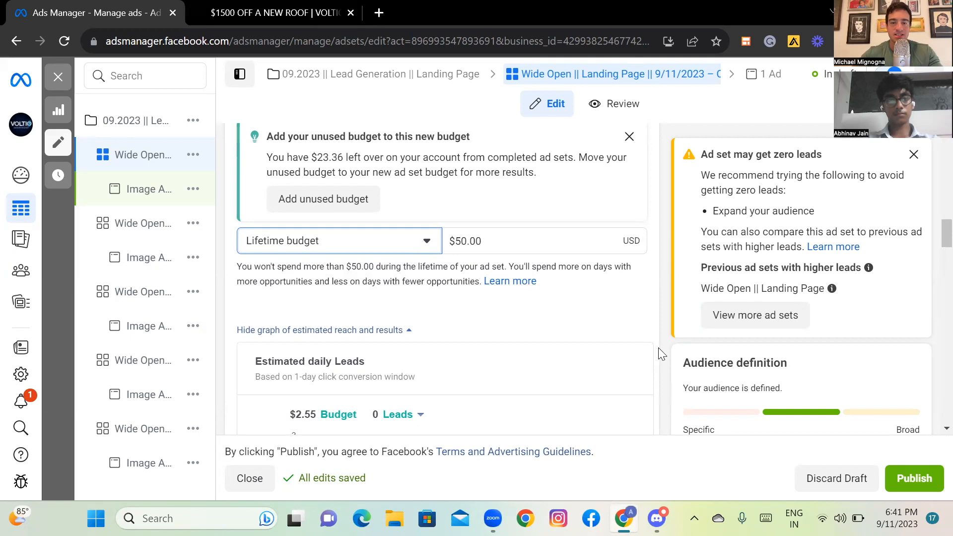
{"action": "scroll", "coordinate": [659, 354], "scroll_direction": "down", "scroll_amount": 10}
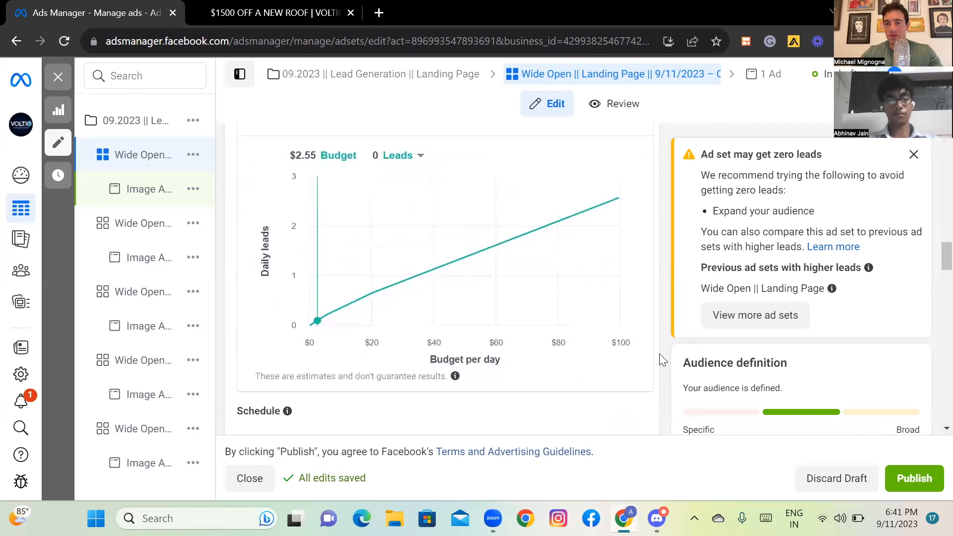
Set the duplicated ad set's lifetime budget to $950.00.
{"action": "scroll", "coordinate": [659, 353], "scroll_direction": "down", "scroll_amount": 6}
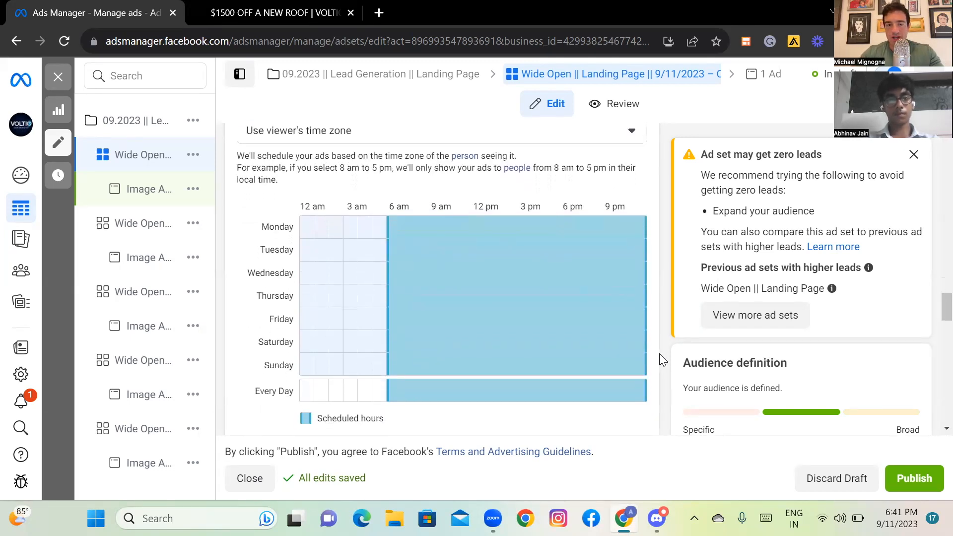
{"action": "scroll", "coordinate": [660, 354], "scroll_direction": "up", "scroll_amount": 5}
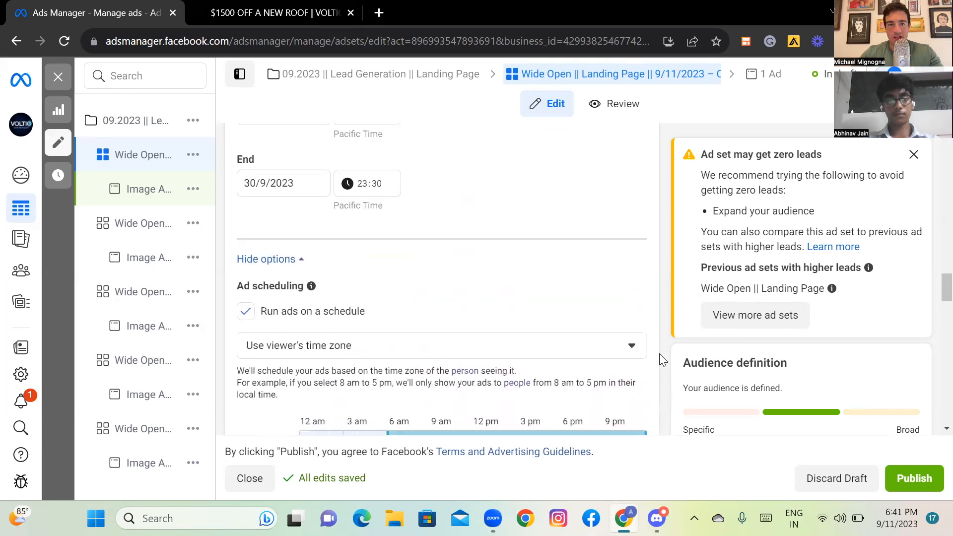
{"action": "scroll", "coordinate": [287, 189], "scroll_direction": "up", "scroll_amount": 1}
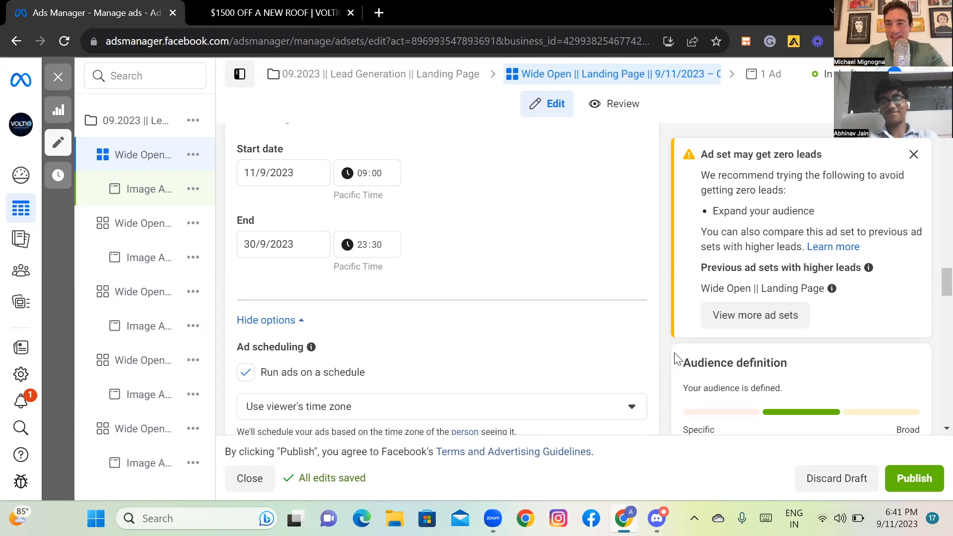
{"action": "scroll", "coordinate": [639, 373], "scroll_direction": "up", "scroll_amount": 3}
{"action": "scroll", "coordinate": [638, 372], "scroll_direction": "up", "scroll_amount": 5}
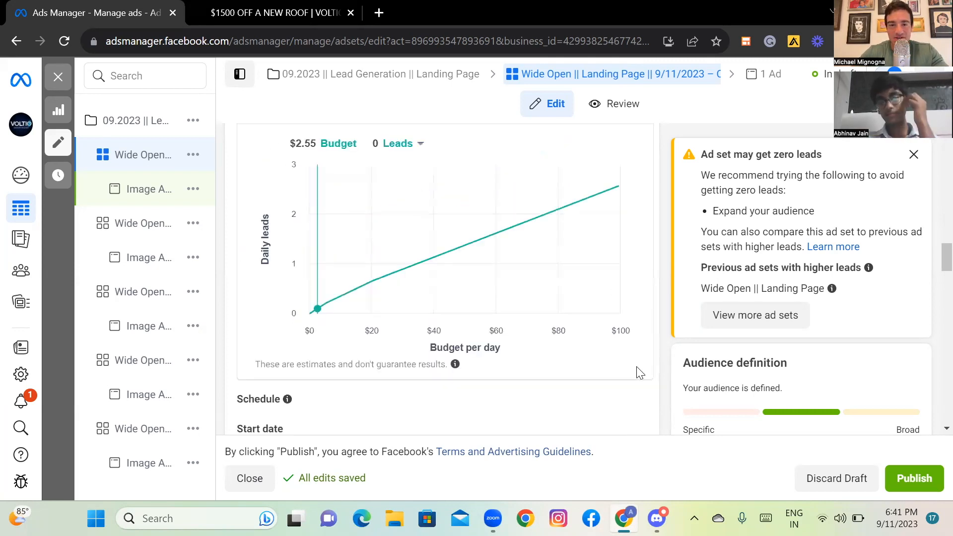
{"action": "scroll", "coordinate": [556, 233], "scroll_direction": "up", "scroll_amount": 1}
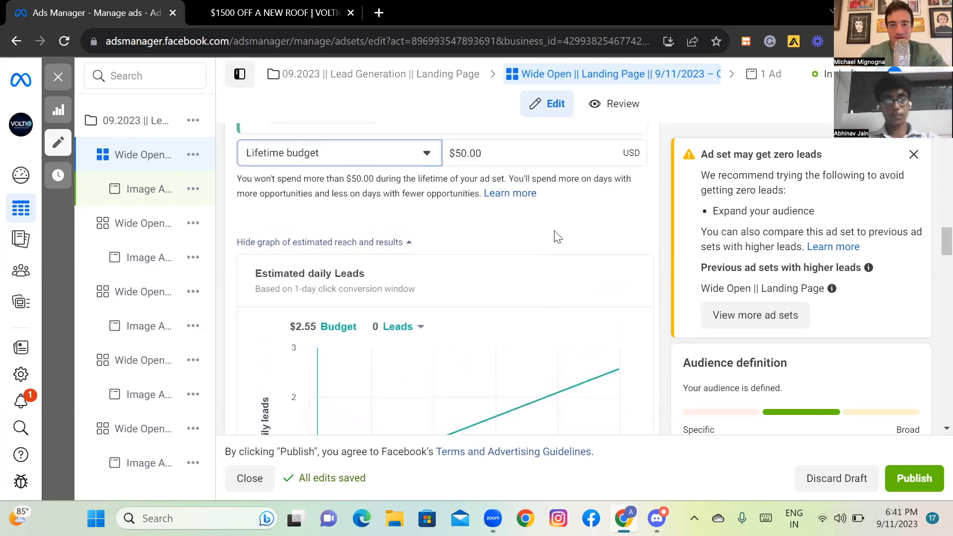
{"action": "left_click", "coordinate": [457, 180]}
{"action": "type", "text": "9"}
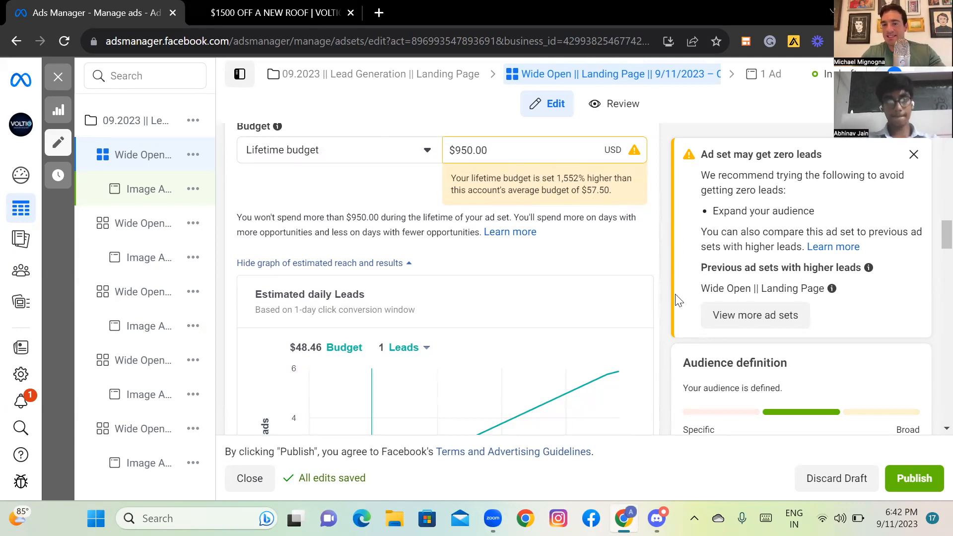
Review the duplicated ad set's start and end dates, ad scheduling hours and the beginning of its audience settings.
{"action": "scroll", "coordinate": [628, 266], "scroll_direction": "down", "scroll_amount": 6}
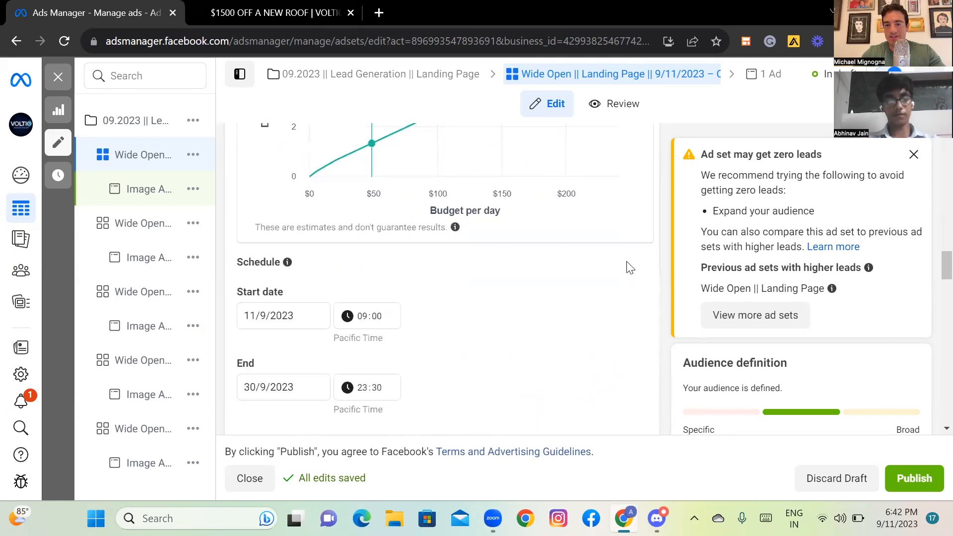
{"action": "scroll", "coordinate": [285, 292], "scroll_direction": "down", "scroll_amount": 2}
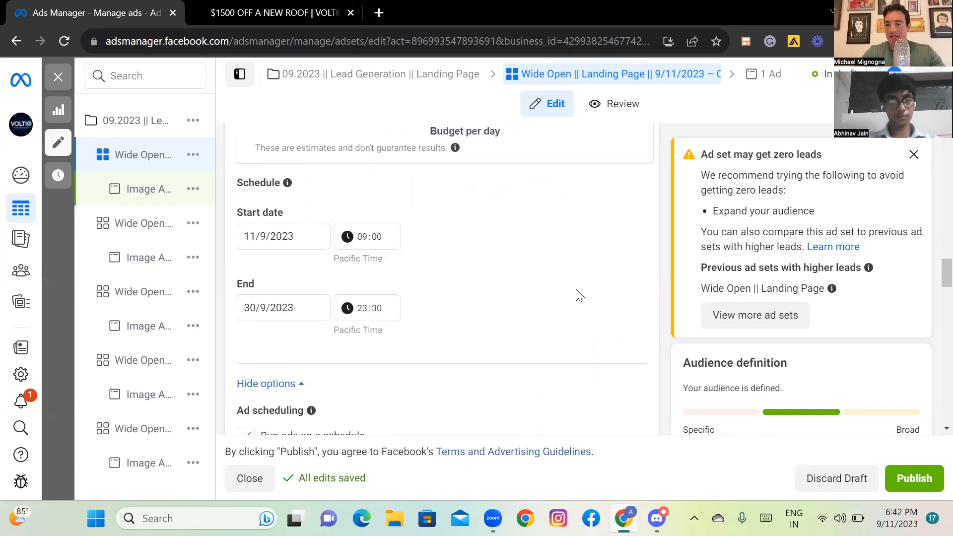
{"action": "scroll", "coordinate": [621, 294], "scroll_direction": "down", "scroll_amount": 1}
{"action": "scroll", "coordinate": [660, 295], "scroll_direction": "down", "scroll_amount": 3}
{"action": "scroll", "coordinate": [660, 295], "scroll_direction": "up", "scroll_amount": 5}
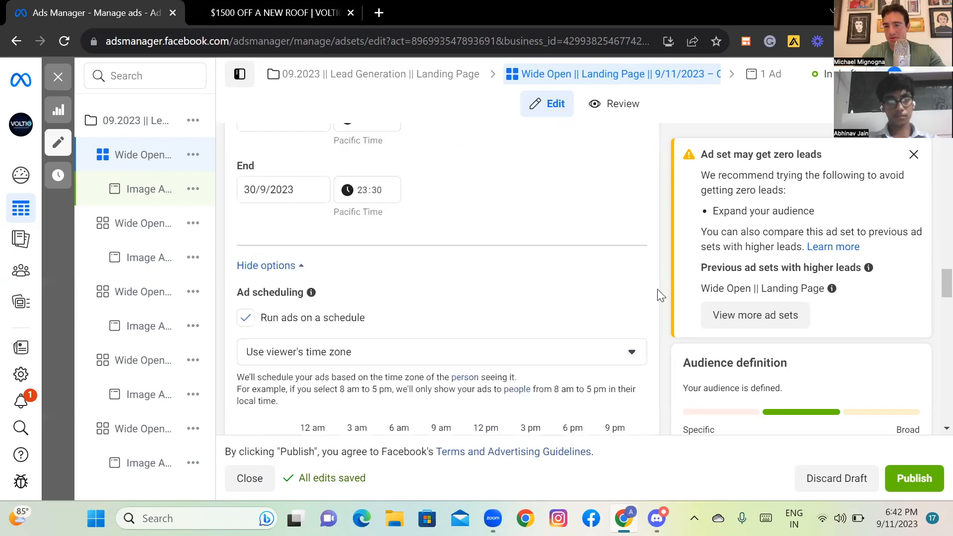
{"action": "scroll", "coordinate": [661, 295], "scroll_direction": "up", "scroll_amount": 3}
{"action": "scroll", "coordinate": [660, 295], "scroll_direction": "down", "scroll_amount": 2}
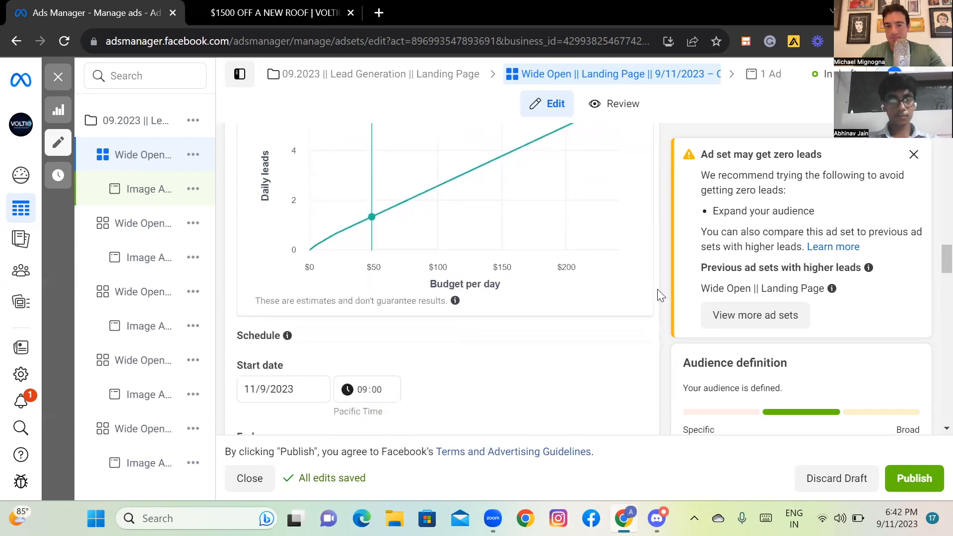
{"action": "scroll", "coordinate": [660, 295], "scroll_direction": "down", "scroll_amount": 6}
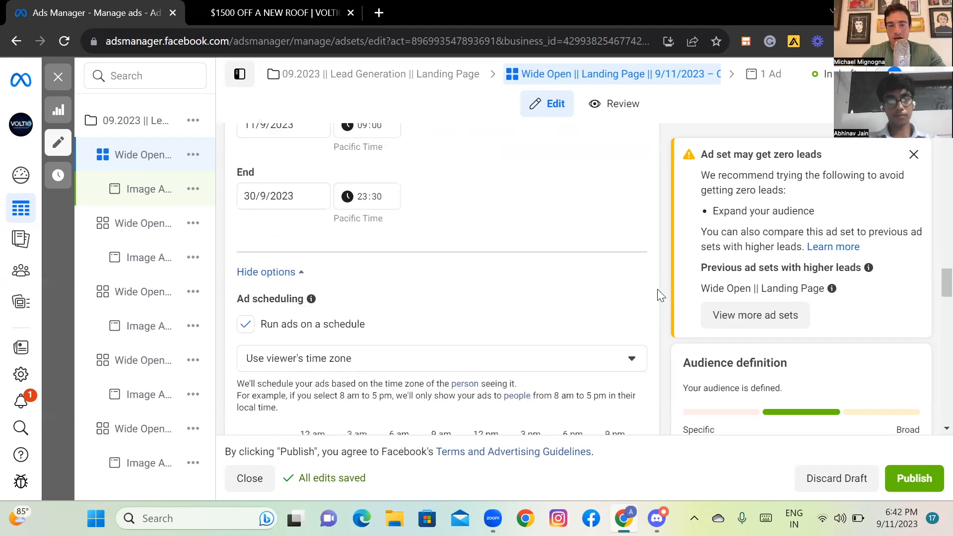
{"action": "scroll", "coordinate": [660, 295], "scroll_direction": "down", "scroll_amount": 2}
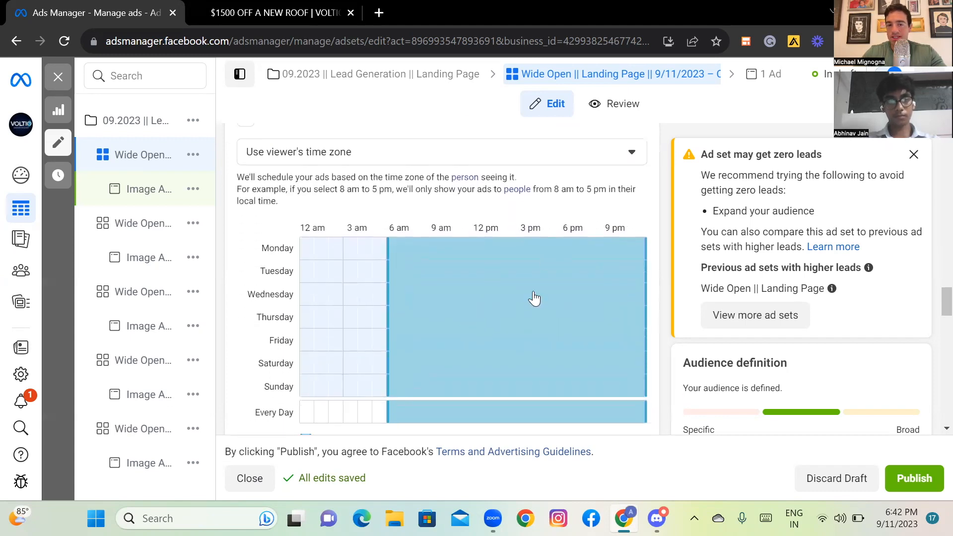
{"action": "scroll", "coordinate": [659, 355], "scroll_direction": "down", "scroll_amount": 3}
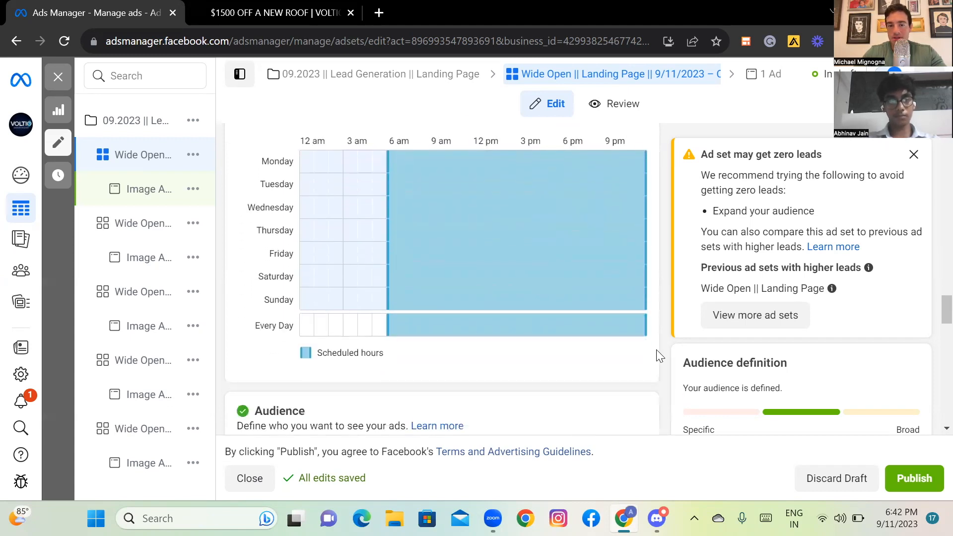
{"action": "scroll", "coordinate": [660, 355], "scroll_direction": "down", "scroll_amount": 1}
{"action": "scroll", "coordinate": [660, 356], "scroll_direction": "up", "scroll_amount": 4}
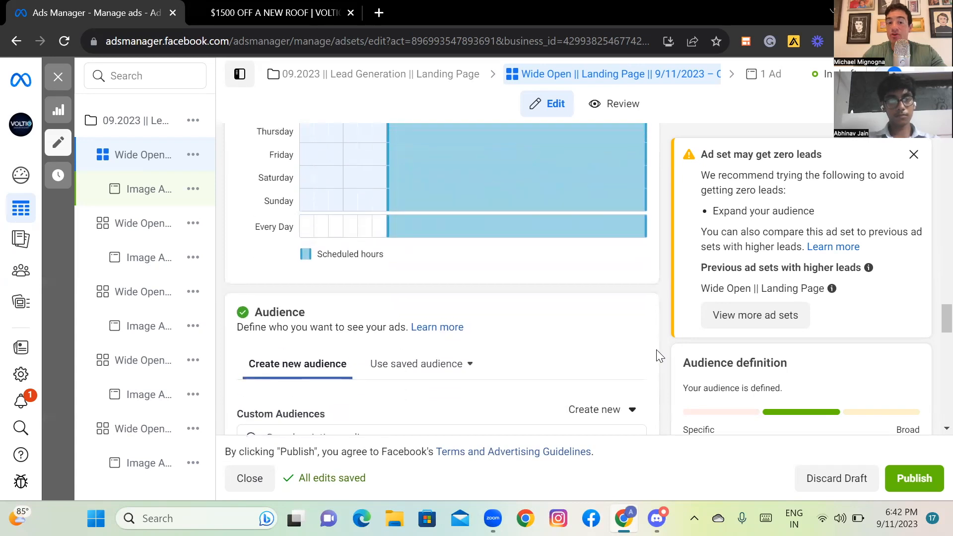
{"action": "scroll", "coordinate": [659, 355], "scroll_direction": "up", "scroll_amount": 4}
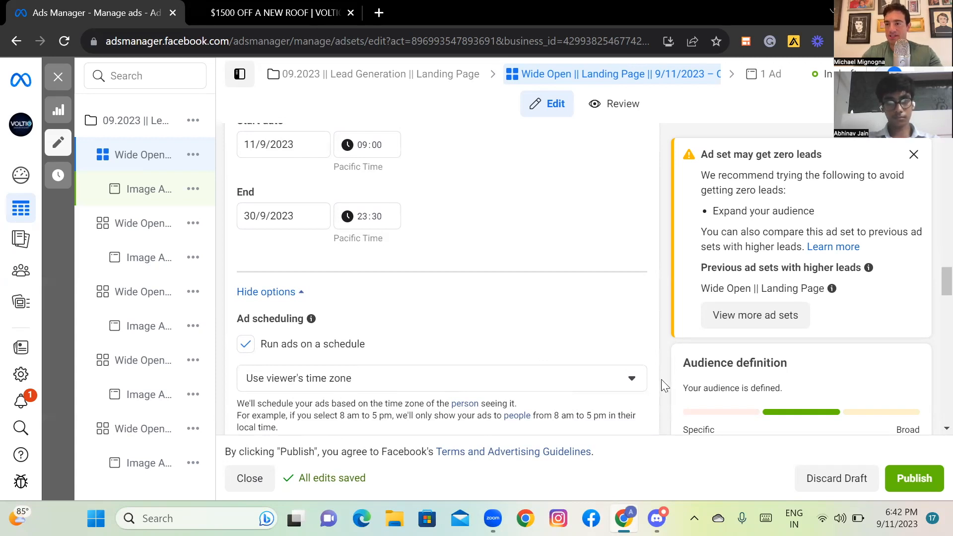
{"action": "scroll", "coordinate": [668, 411], "scroll_direction": "down", "scroll_amount": 1}
{"action": "scroll", "coordinate": [668, 411], "scroll_direction": "down", "scroll_amount": 8}
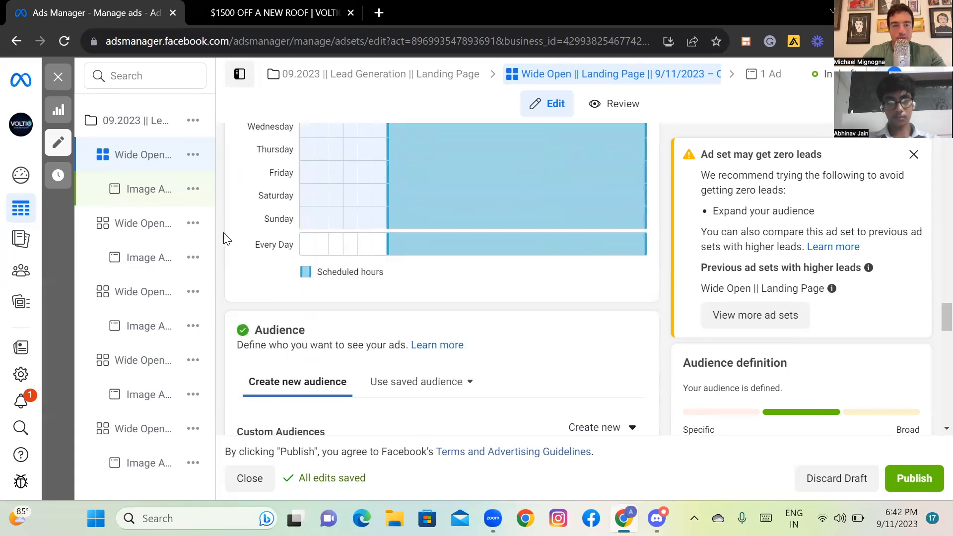
Look through the campaign's original daily ad sets, including those named for 9/11/2023 and 9/12/2023.
{"action": "left_click", "coordinate": [145, 230]}
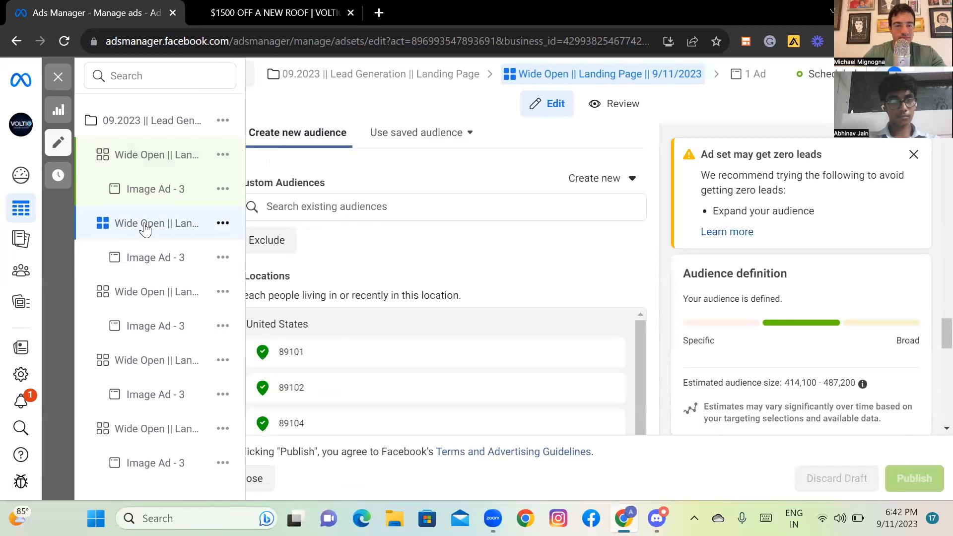
{"action": "key", "text": "super"}
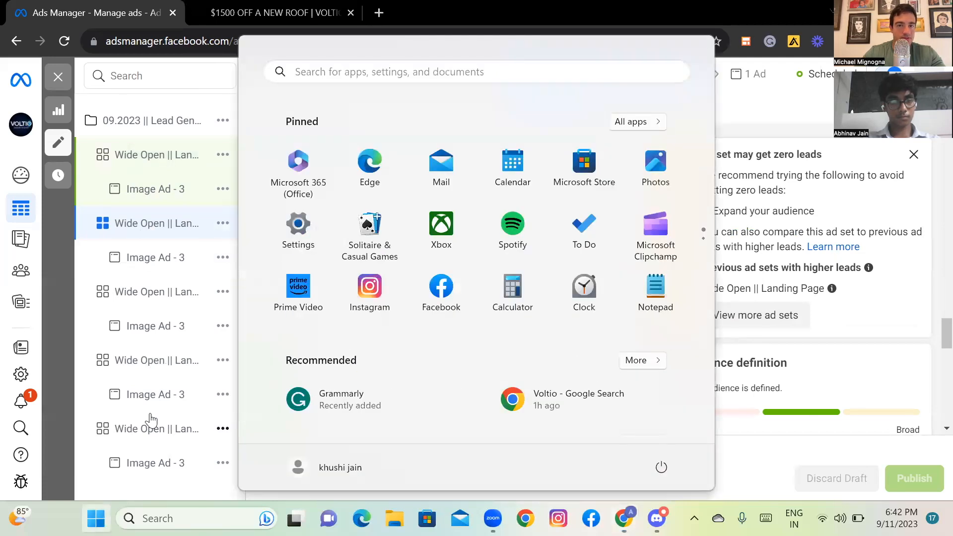
{"action": "left_click", "coordinate": [158, 407]}
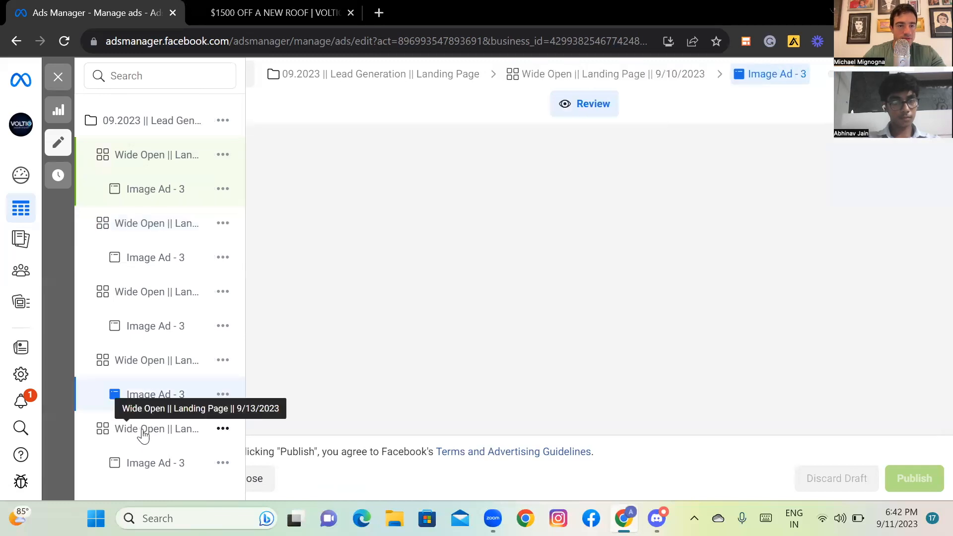
{"action": "key", "text": "super"}
{"action": "left_click", "coordinate": [141, 228]}
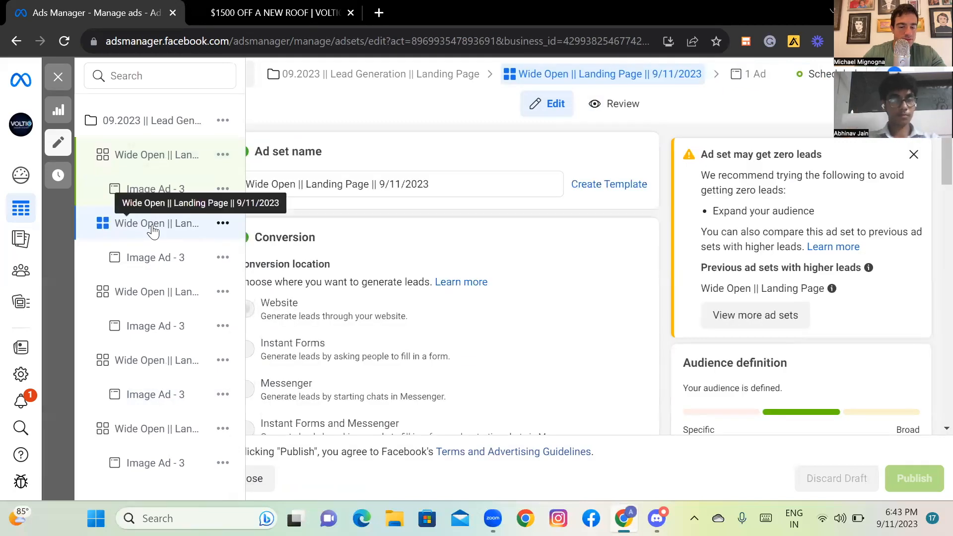
{"action": "left_click", "coordinate": [151, 293]}
{"action": "key", "text": "super"}
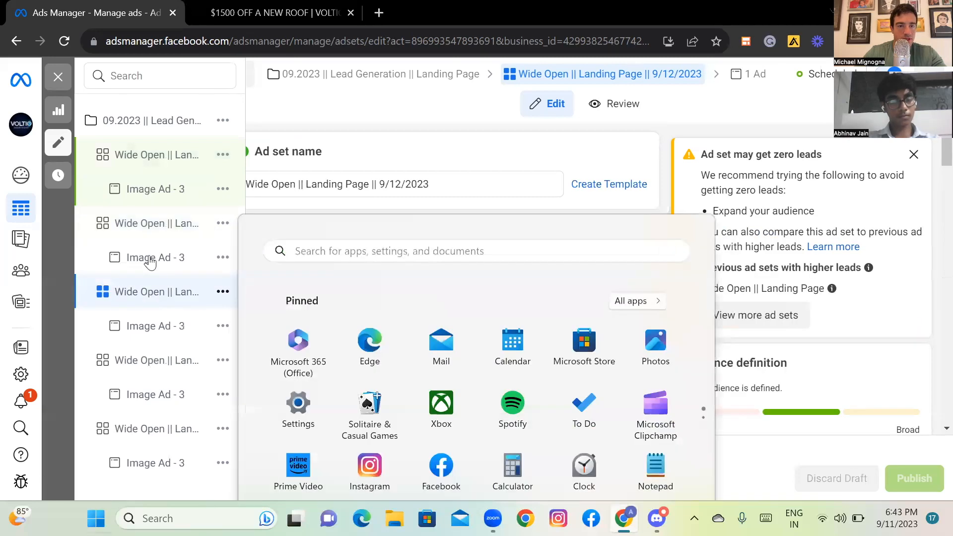
{"action": "key", "text": "super"}
{"action": "left_click", "coordinate": [183, 225]}
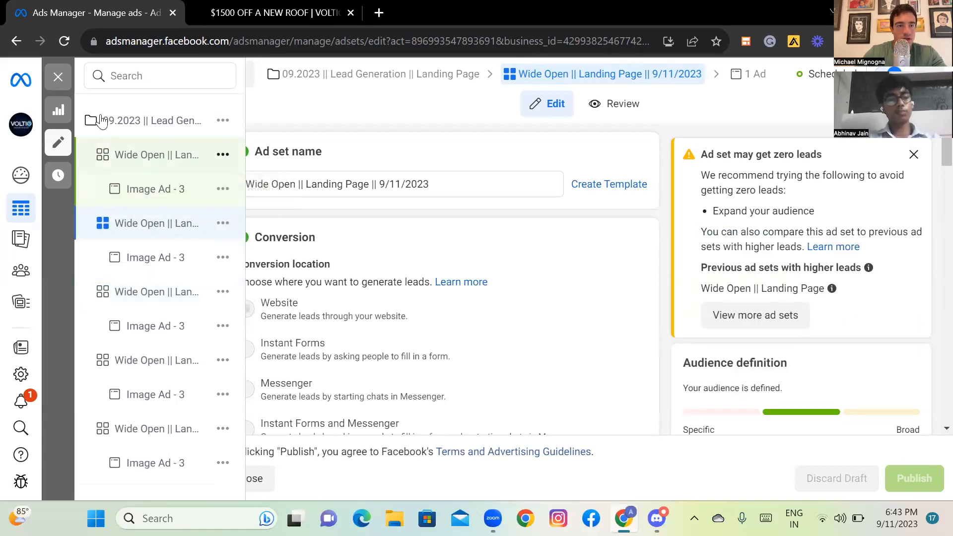
Turn off the four original ad sets dated 9/10, 9/11, 9/12 and 9/13/2023 together and publish the status change.
{"action": "left_click", "coordinate": [59, 77]}
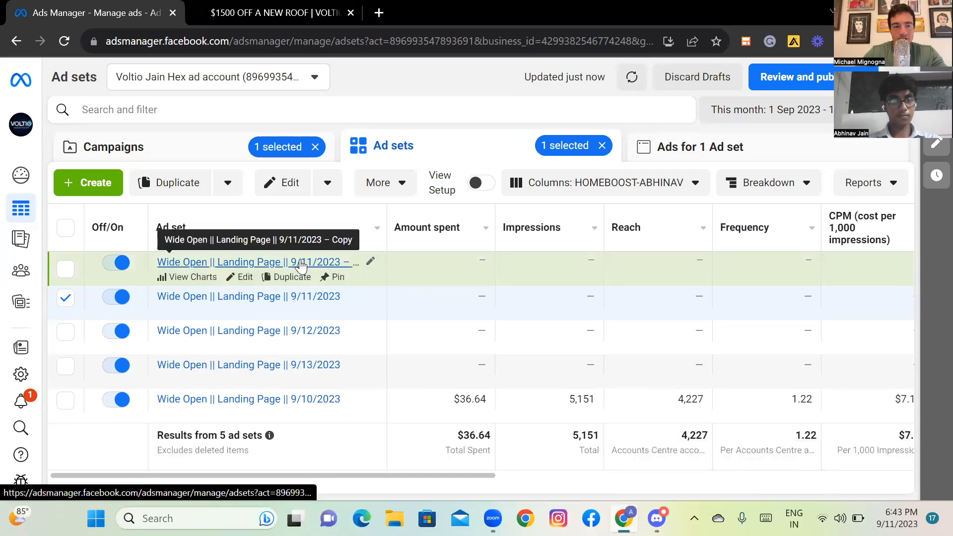
{"action": "left_click", "coordinate": [66, 336]}
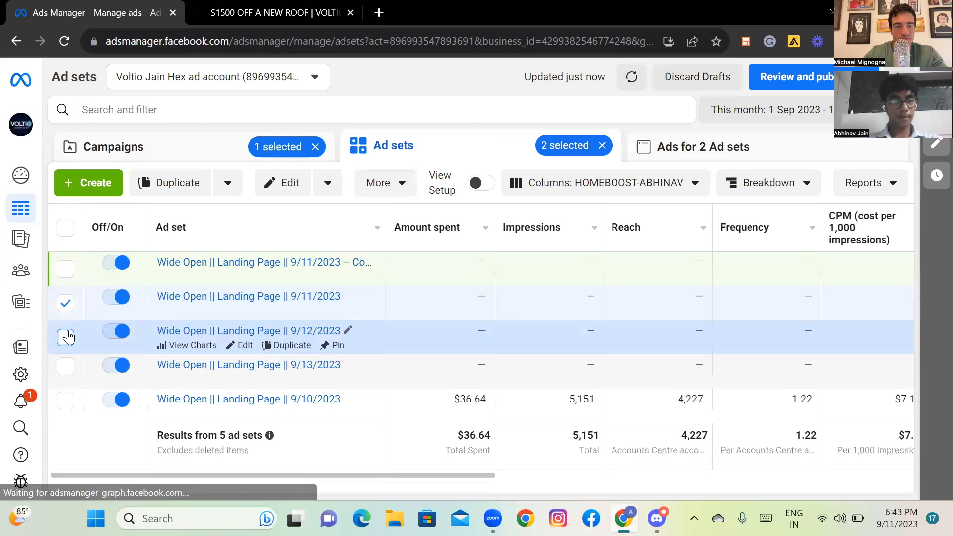
{"action": "left_click", "coordinate": [65, 371]}
{"action": "left_click", "coordinate": [66, 406]}
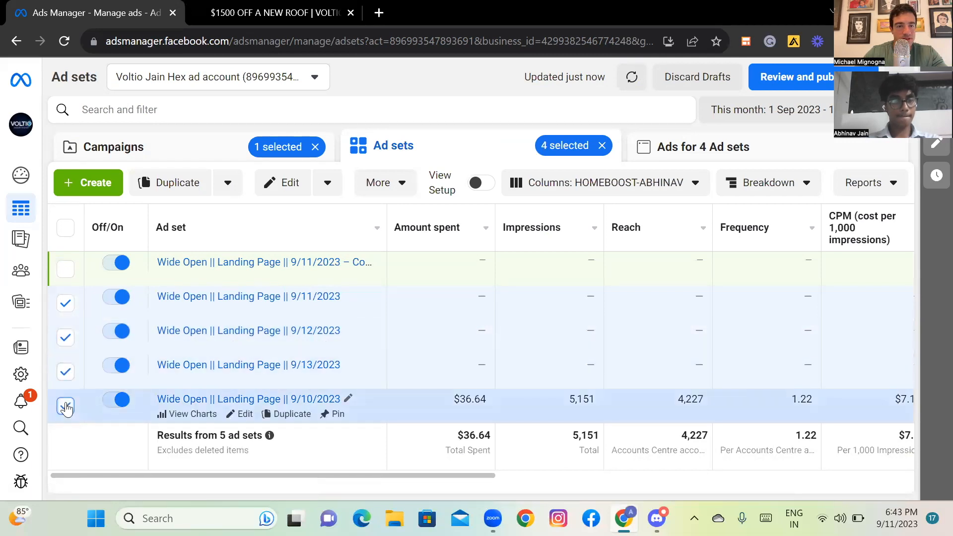
{"action": "left_click", "coordinate": [328, 185]}
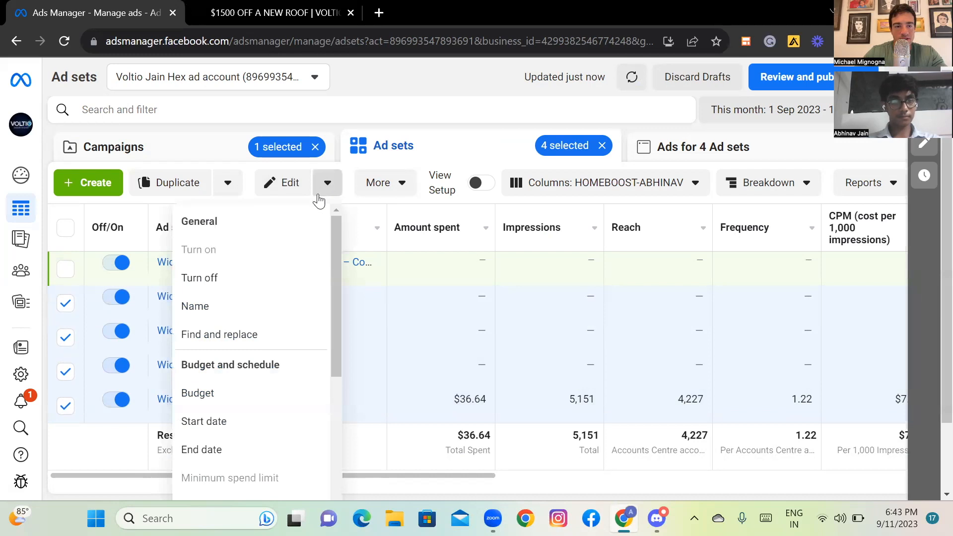
{"action": "left_click", "coordinate": [216, 279]}
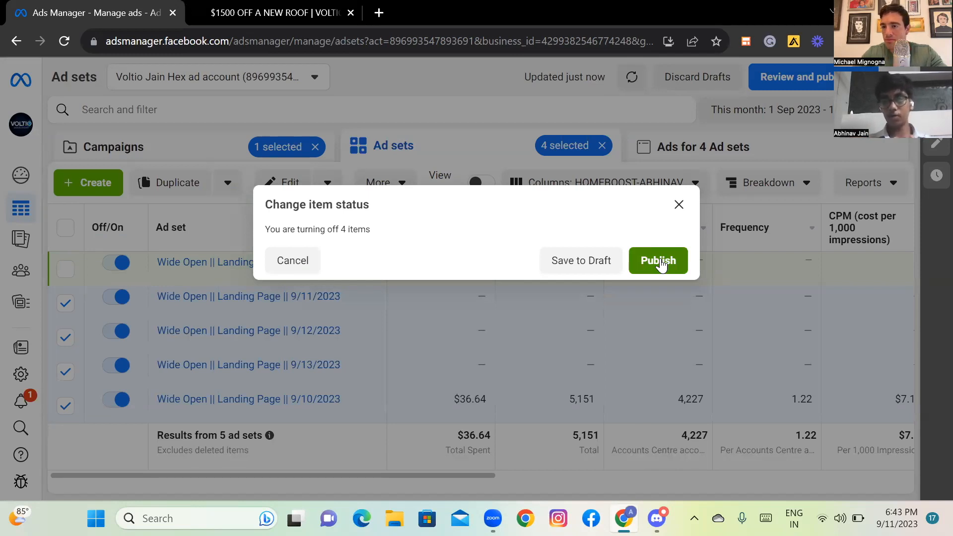
{"action": "left_click", "coordinate": [659, 260]}
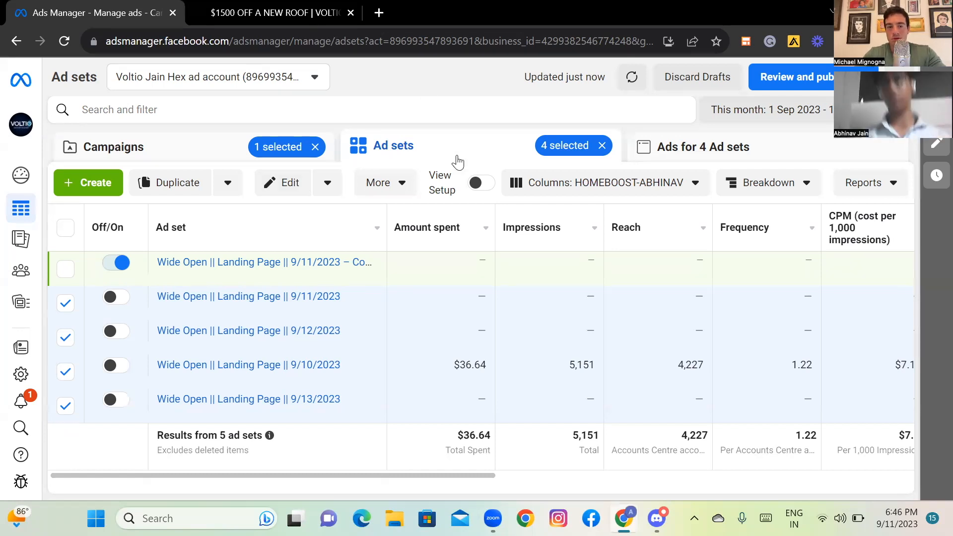
Open the duplicated 9/11/2023 ad set for editing and review its conversion, budget and schedule settings.
{"action": "mouse_move", "coordinate": [232, 272]}
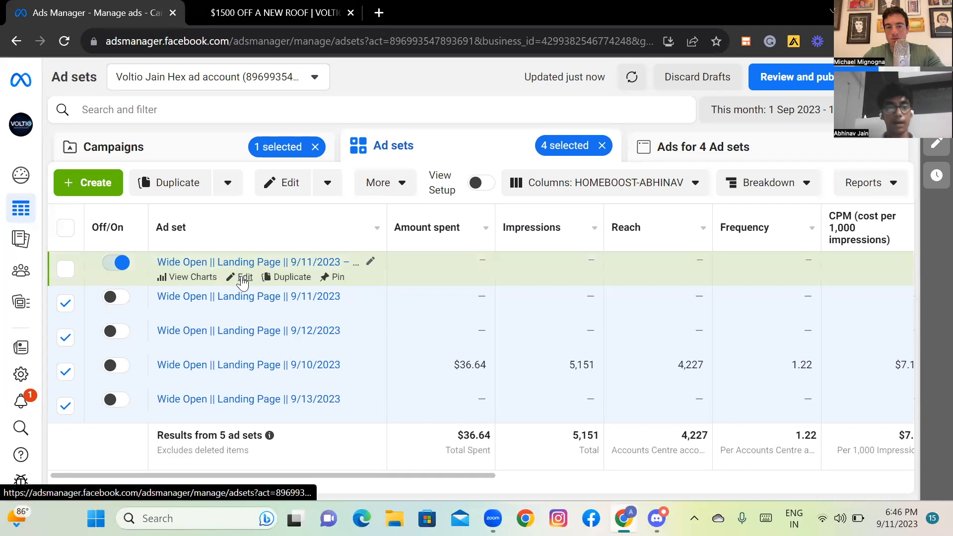
{"action": "left_click", "coordinate": [242, 278]}
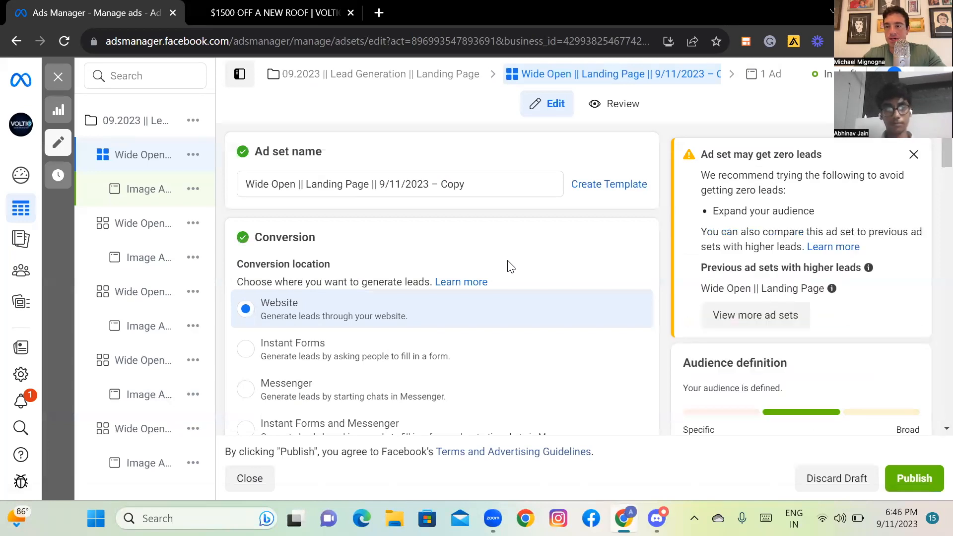
{"action": "scroll", "coordinate": [512, 267], "scroll_direction": "down", "scroll_amount": 3}
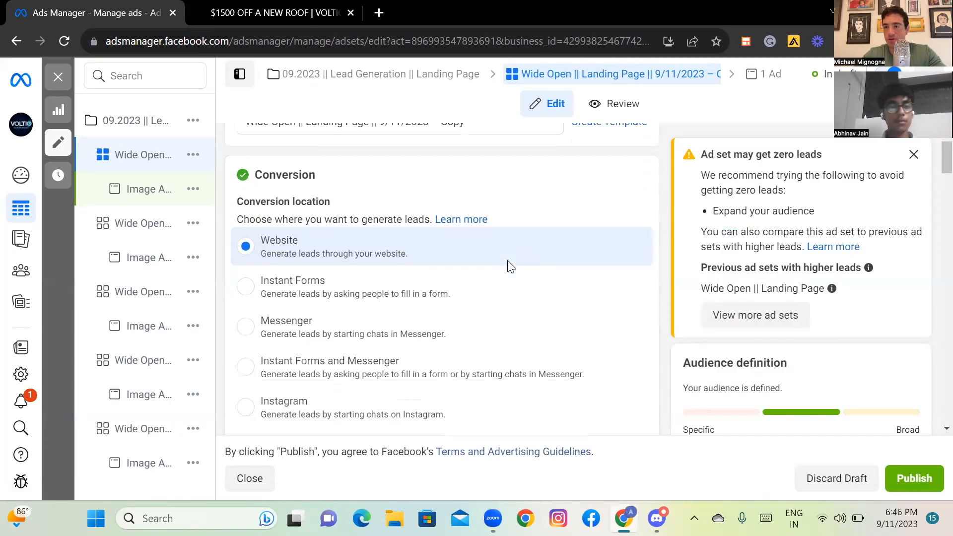
{"action": "scroll", "coordinate": [512, 267], "scroll_direction": "down", "scroll_amount": 5}
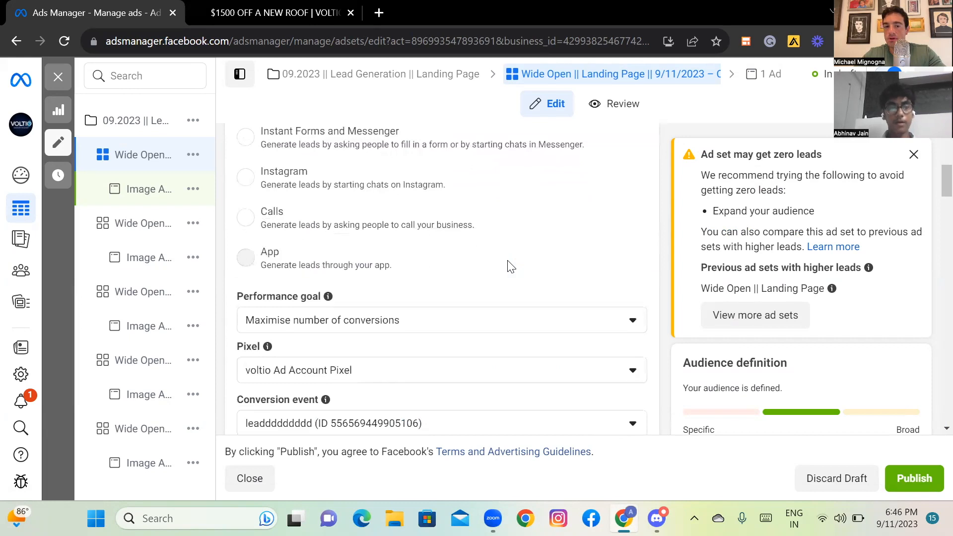
{"action": "scroll", "coordinate": [511, 267], "scroll_direction": "down", "scroll_amount": 3}
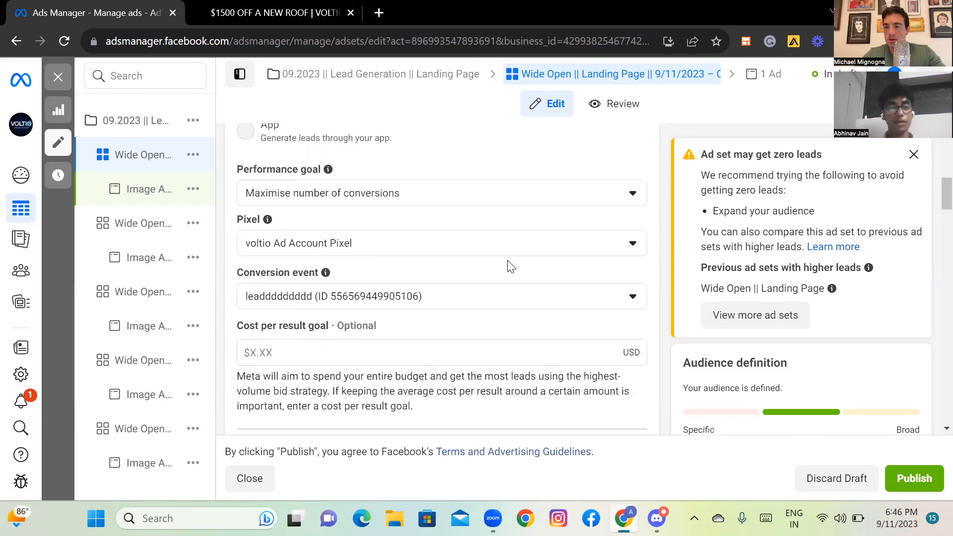
{"action": "scroll", "coordinate": [512, 266], "scroll_direction": "down", "scroll_amount": 1}
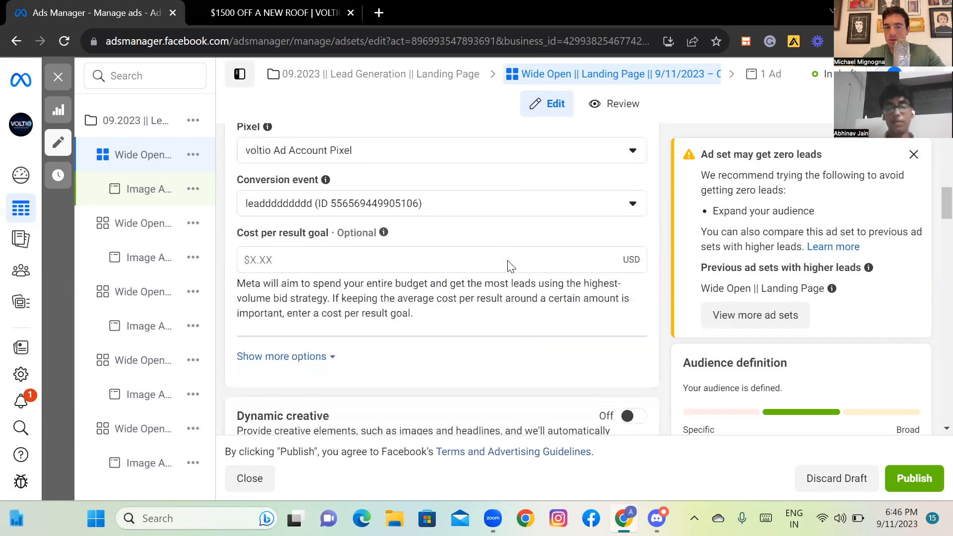
{"action": "scroll", "coordinate": [509, 261], "scroll_direction": "down", "scroll_amount": 3}
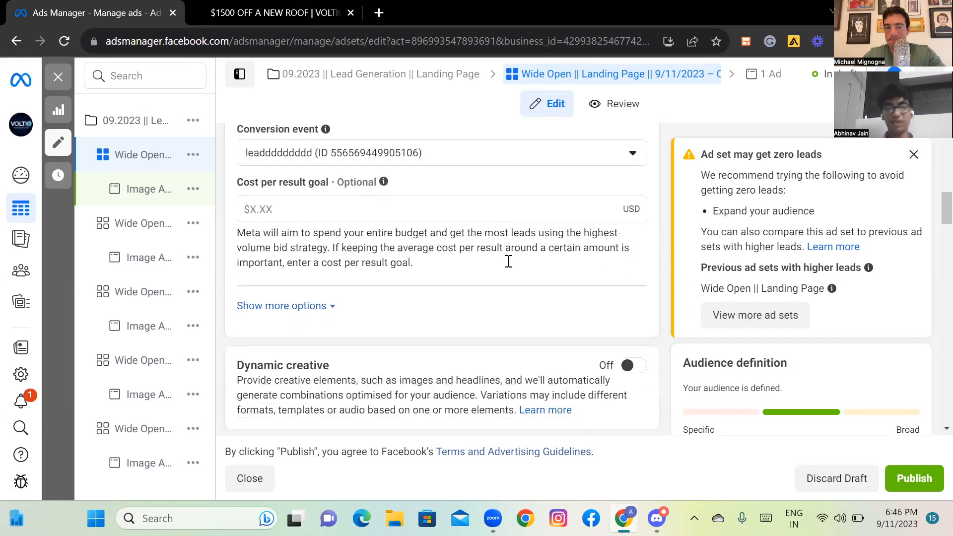
{"action": "scroll", "coordinate": [509, 261], "scroll_direction": "down", "scroll_amount": 3}
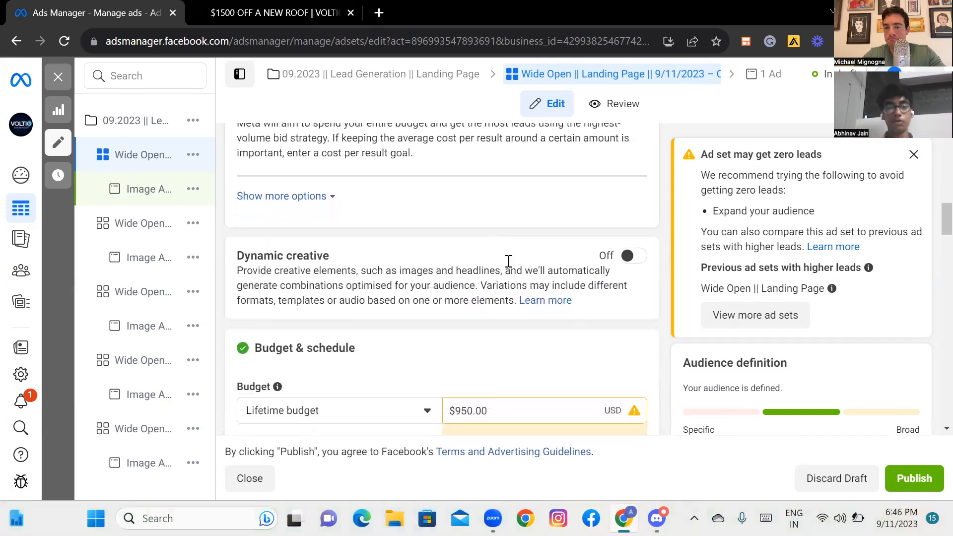
{"action": "scroll", "coordinate": [509, 261], "scroll_direction": "down", "scroll_amount": 3}
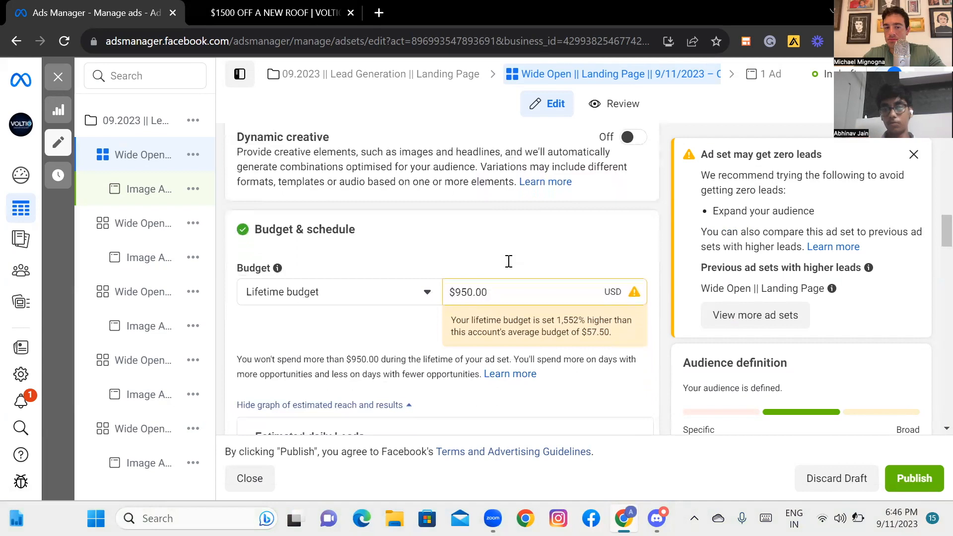
{"action": "scroll", "coordinate": [509, 261], "scroll_direction": "down", "scroll_amount": 3}
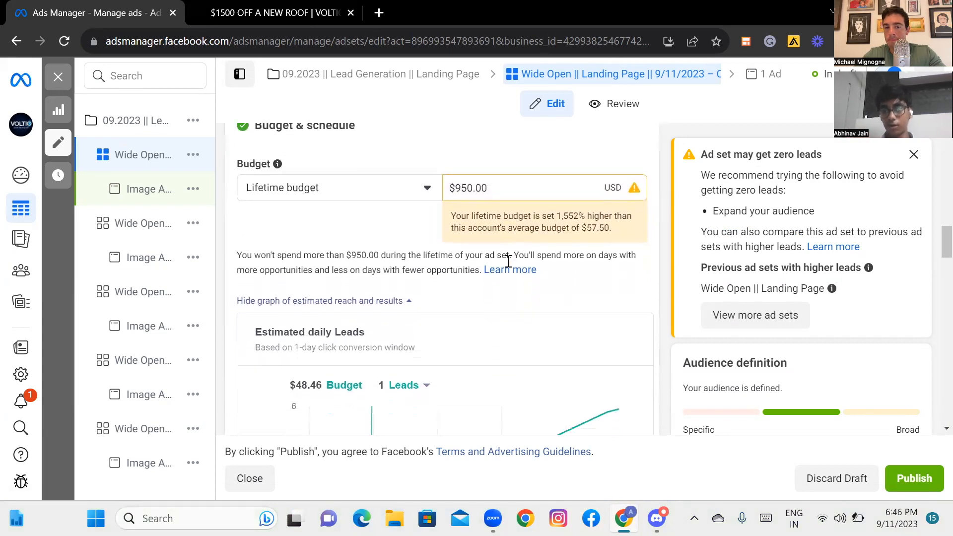
{"action": "scroll", "coordinate": [490, 272], "scroll_direction": "down", "scroll_amount": 10}
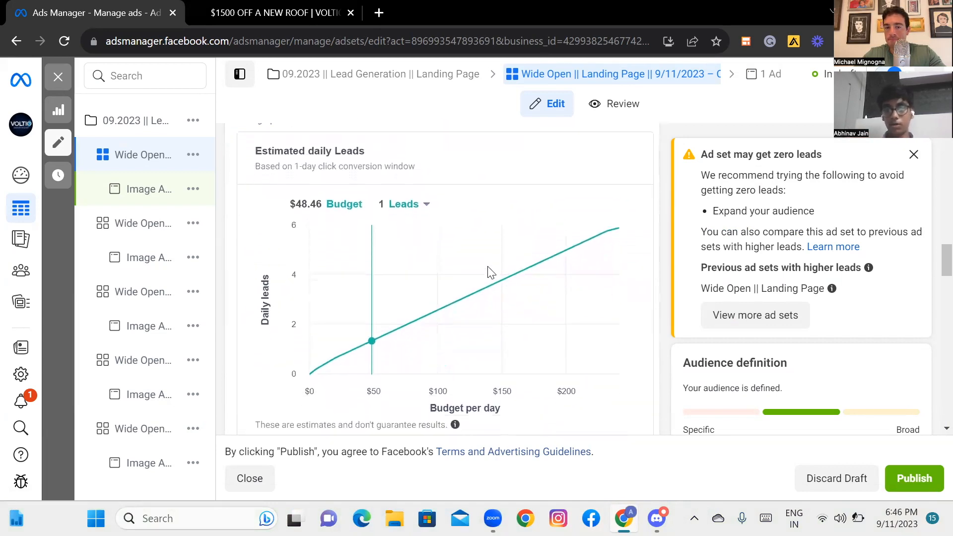
{"action": "scroll", "coordinate": [490, 272], "scroll_direction": "down", "scroll_amount": 8}
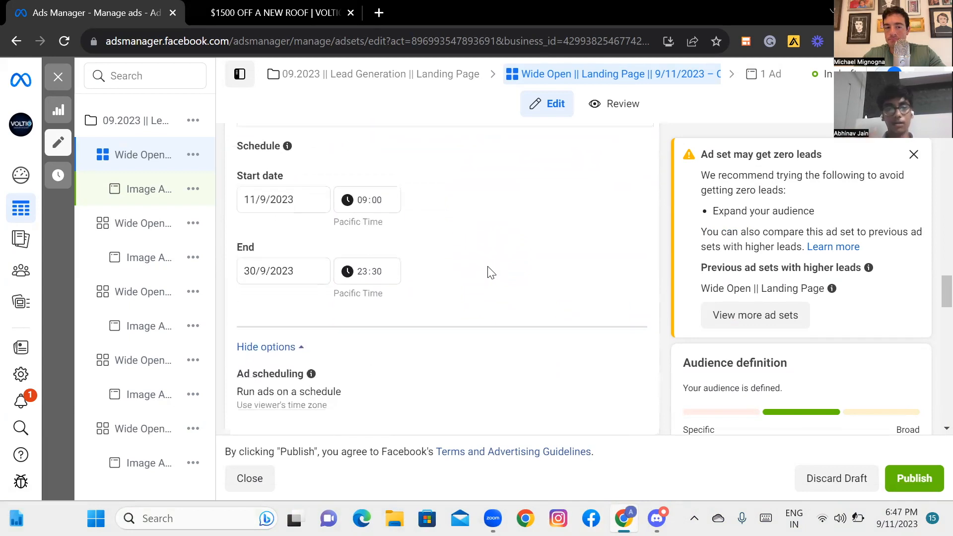
Review the duplicated ad set's audience settings, including the targeted ZIP code locations, age range, gender and detailed targeting.
{"action": "scroll", "coordinate": [490, 273], "scroll_direction": "down", "scroll_amount": 4}
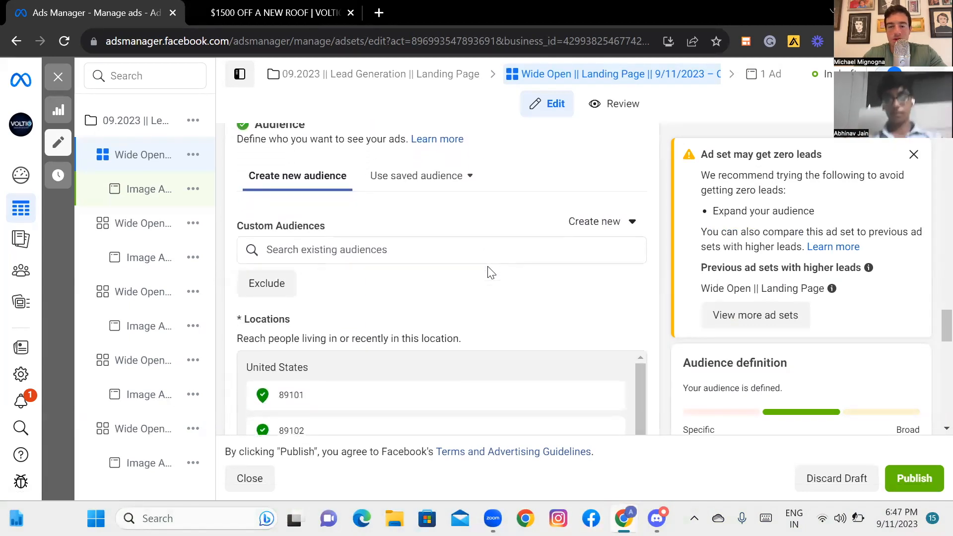
{"action": "scroll", "coordinate": [491, 272], "scroll_direction": "down", "scroll_amount": 2}
{"action": "scroll", "coordinate": [496, 274], "scroll_direction": "down", "scroll_amount": 2}
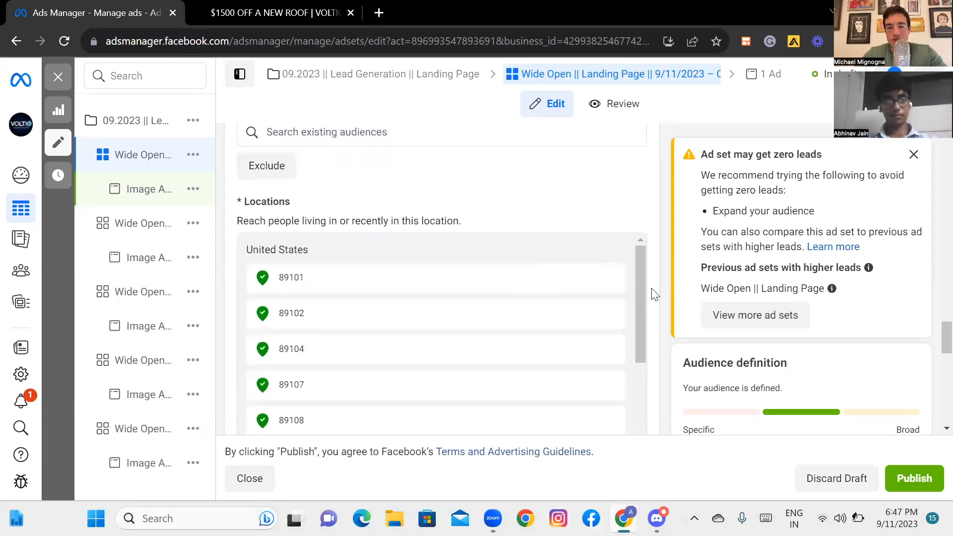
{"action": "scroll", "coordinate": [657, 297], "scroll_direction": "down", "scroll_amount": 2}
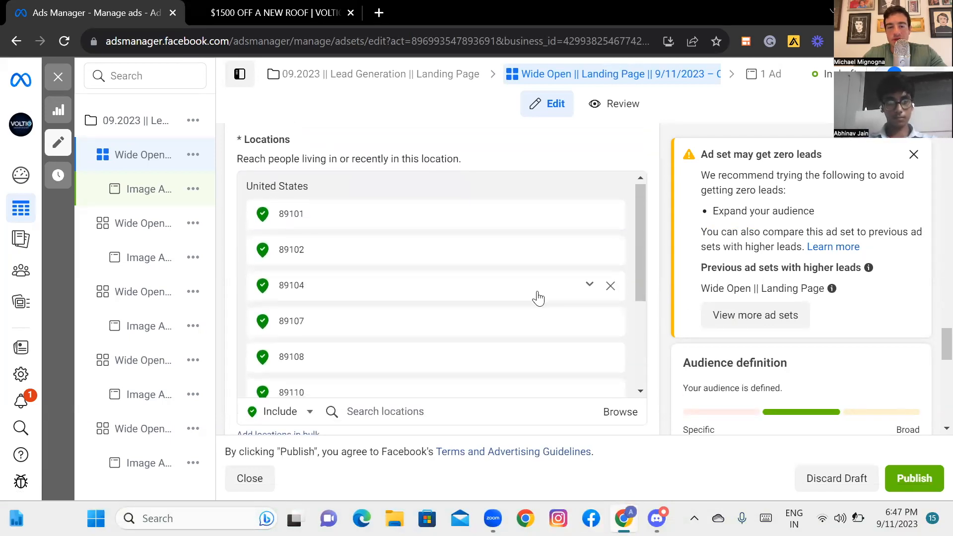
{"action": "scroll", "coordinate": [539, 298], "scroll_direction": "down", "scroll_amount": 2}
{"action": "scroll", "coordinate": [539, 298], "scroll_direction": "down", "scroll_amount": 1}
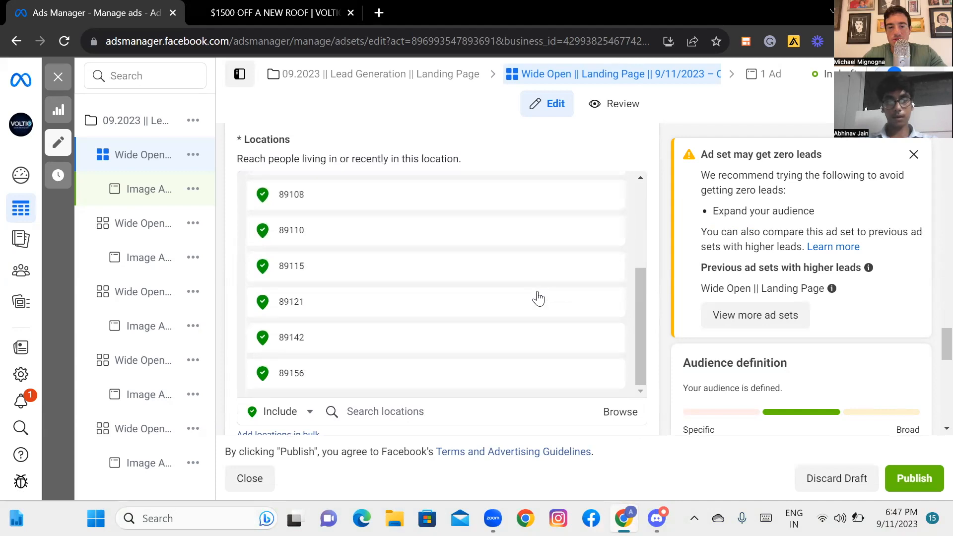
{"action": "scroll", "coordinate": [665, 326], "scroll_direction": "down", "scroll_amount": 3}
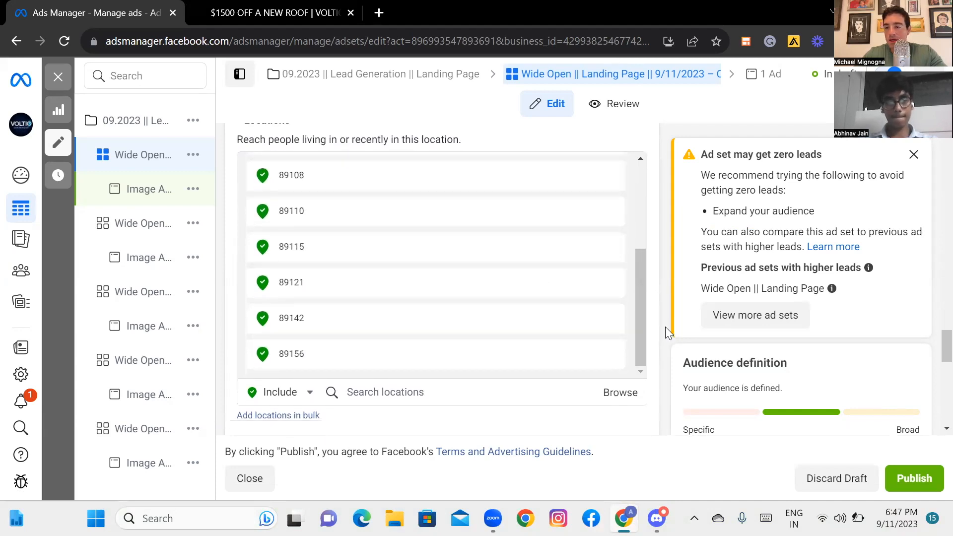
{"action": "scroll", "coordinate": [714, 332], "scroll_direction": "down", "scroll_amount": 2}
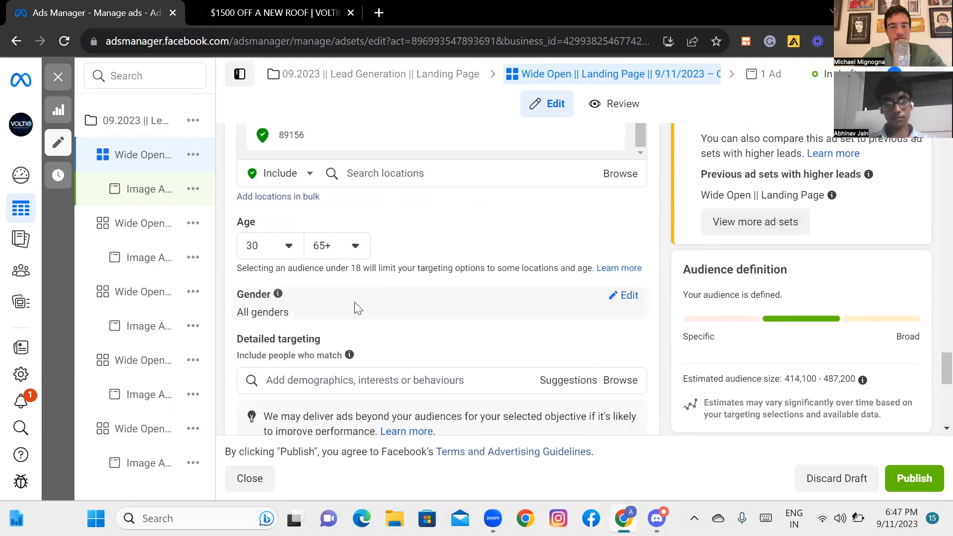
{"action": "scroll", "coordinate": [474, 320], "scroll_direction": "down", "scroll_amount": 5}
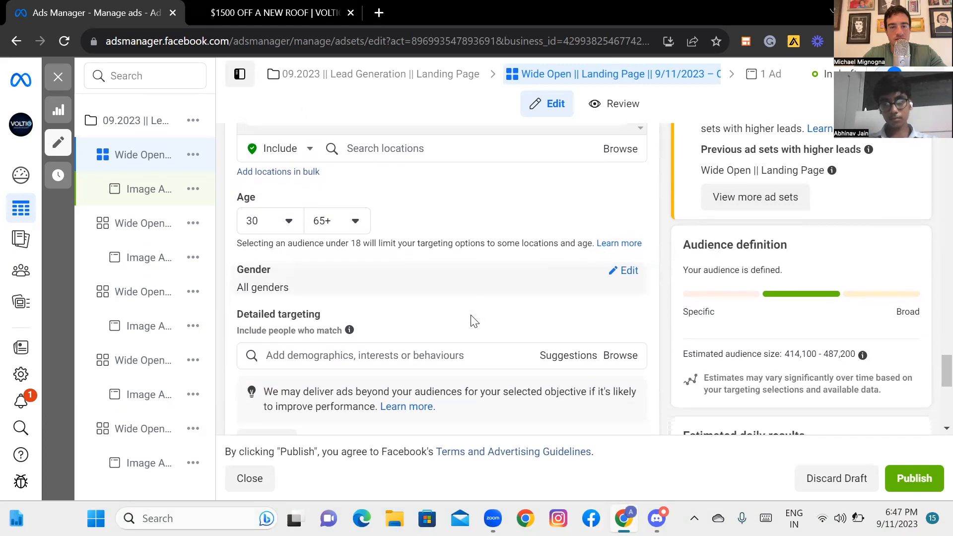
Switch the ad set to manual placements and deselect the Facebook, Instagram and Audience Network platforms.
{"action": "scroll", "coordinate": [471, 320], "scroll_direction": "down", "scroll_amount": 3}
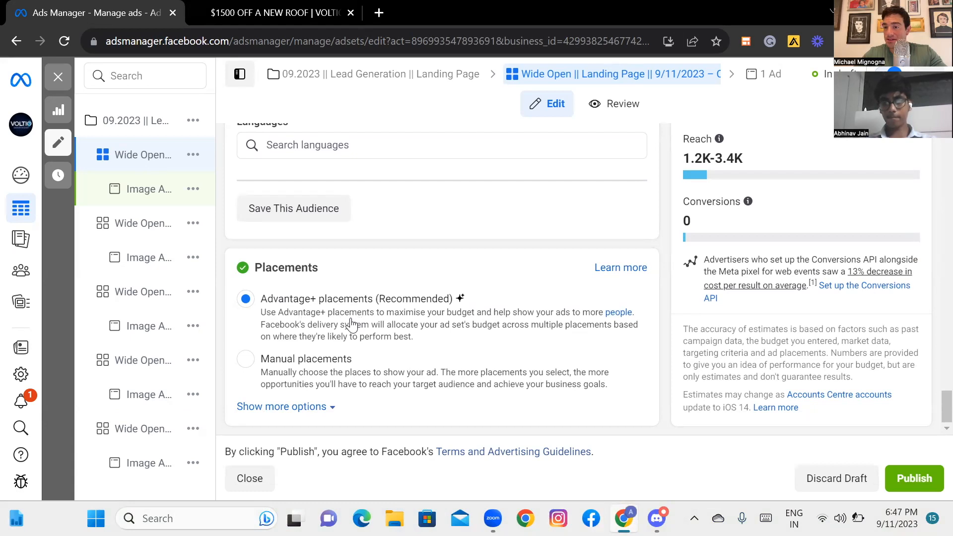
{"action": "left_click", "coordinate": [248, 361]}
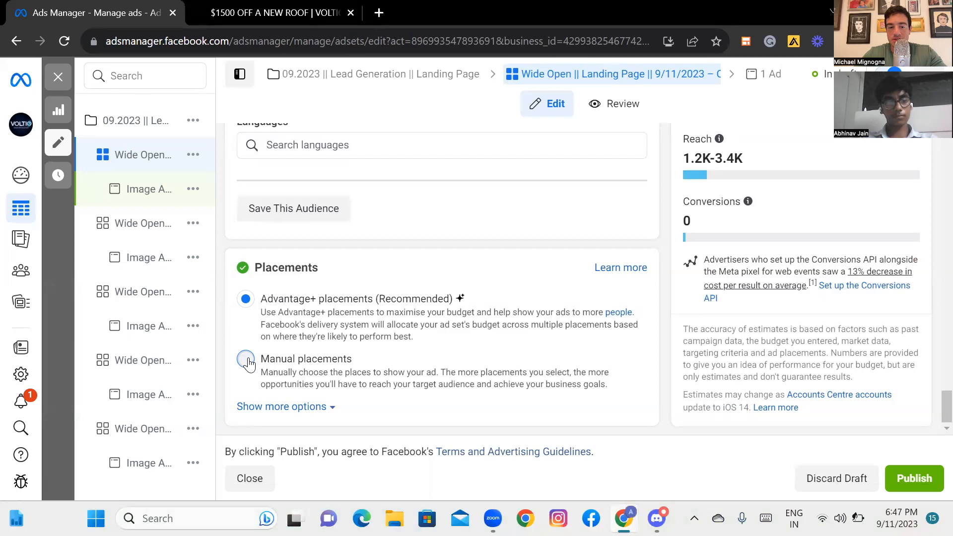
{"action": "scroll", "coordinate": [416, 340], "scroll_direction": "down", "scroll_amount": 7}
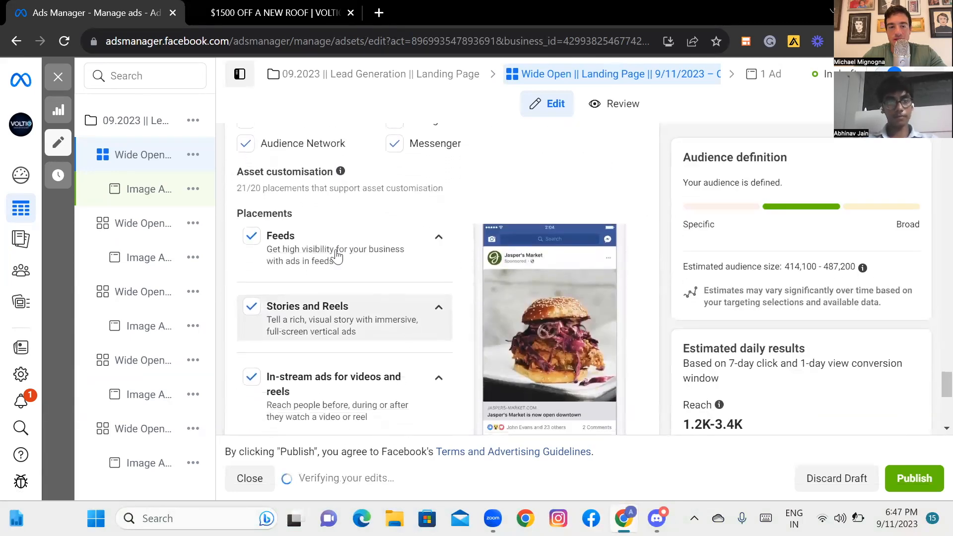
{"action": "scroll", "coordinate": [278, 199], "scroll_direction": "up", "scroll_amount": 1}
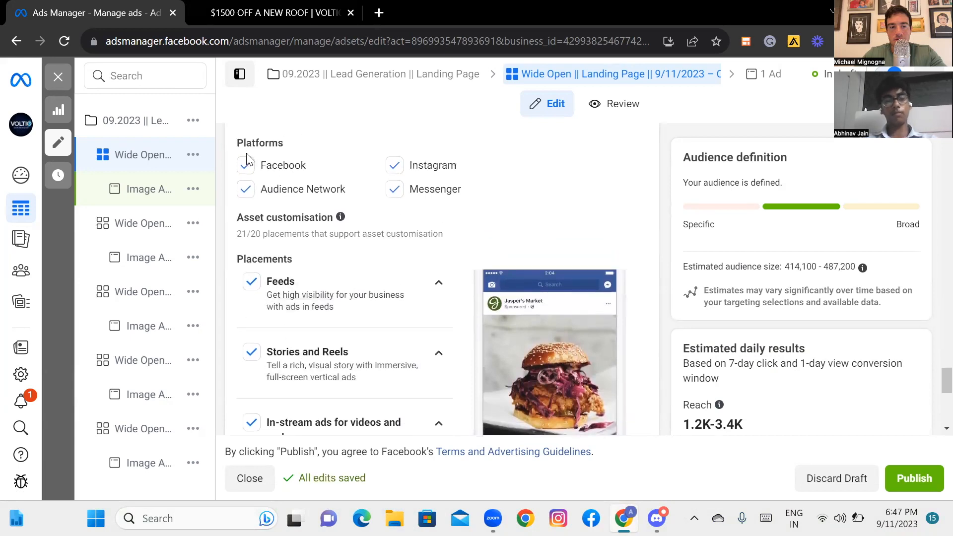
{"action": "left_click", "coordinate": [246, 194]}
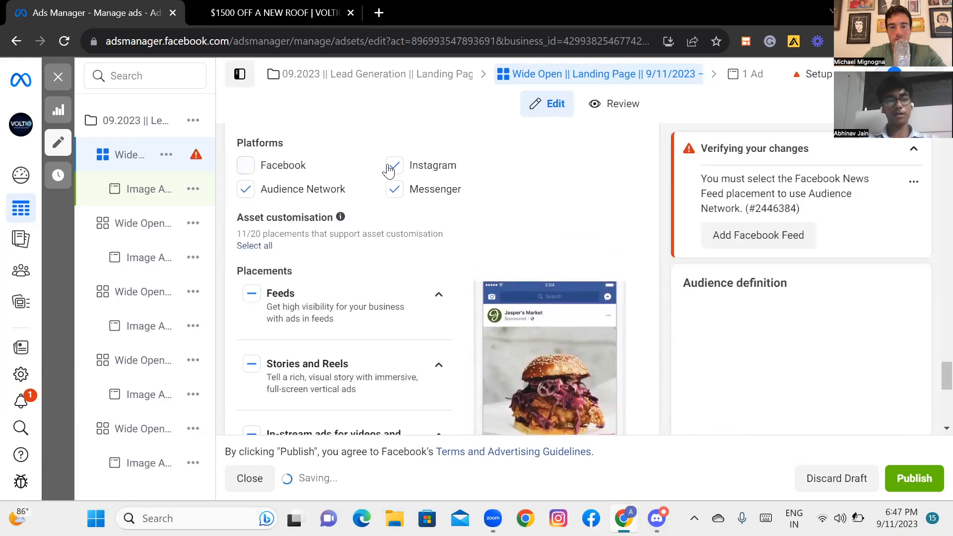
{"action": "left_click", "coordinate": [394, 192]}
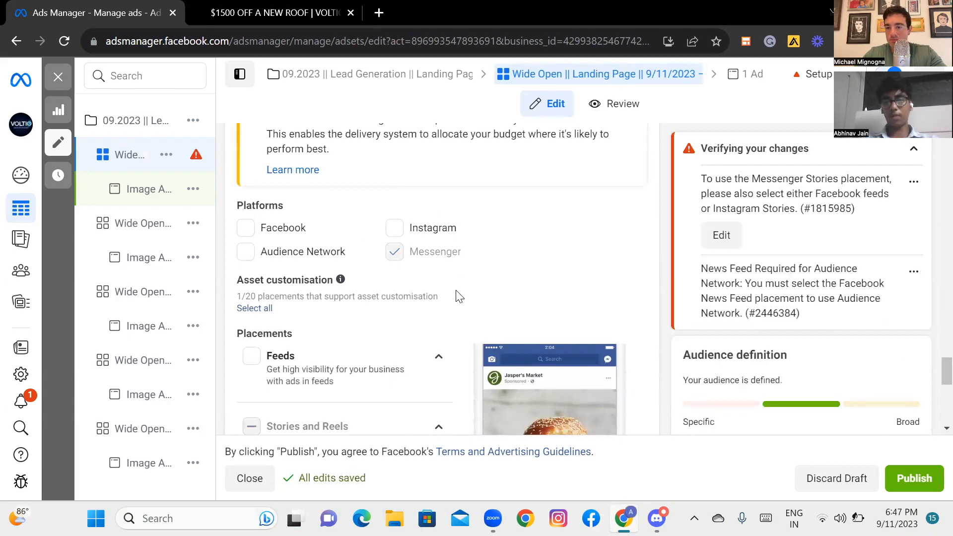
Expand the Feeds placement group and select only Facebook Feed within it.
{"action": "scroll", "coordinate": [459, 296], "scroll_direction": "down", "scroll_amount": 2}
{"action": "scroll", "coordinate": [459, 297], "scroll_direction": "down", "scroll_amount": 4}
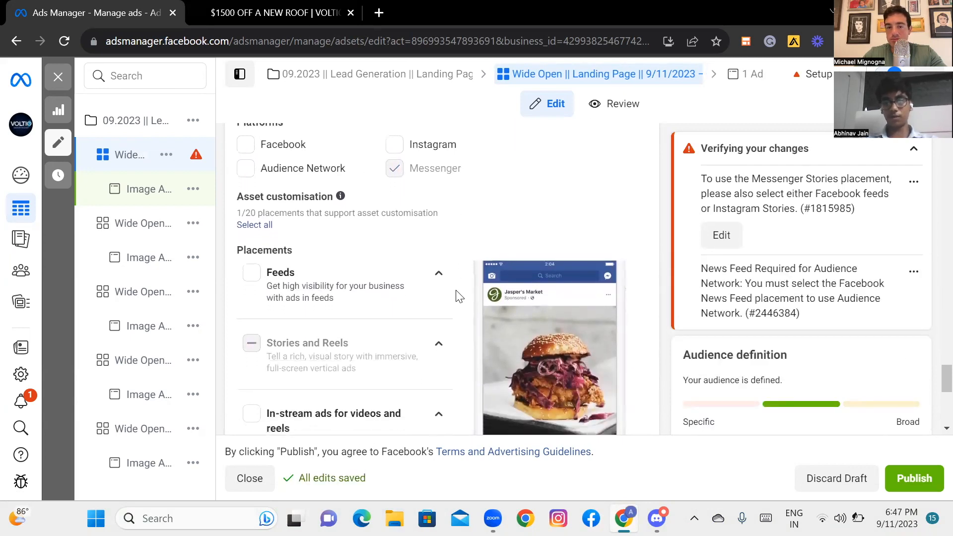
{"action": "scroll", "coordinate": [459, 296], "scroll_direction": "down", "scroll_amount": 3}
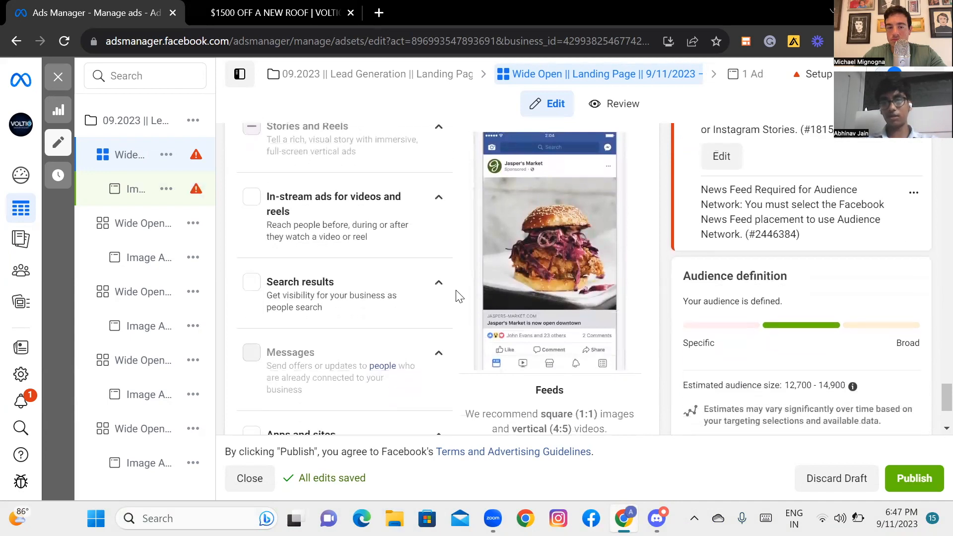
{"action": "scroll", "coordinate": [457, 293], "scroll_direction": "up", "scroll_amount": 1}
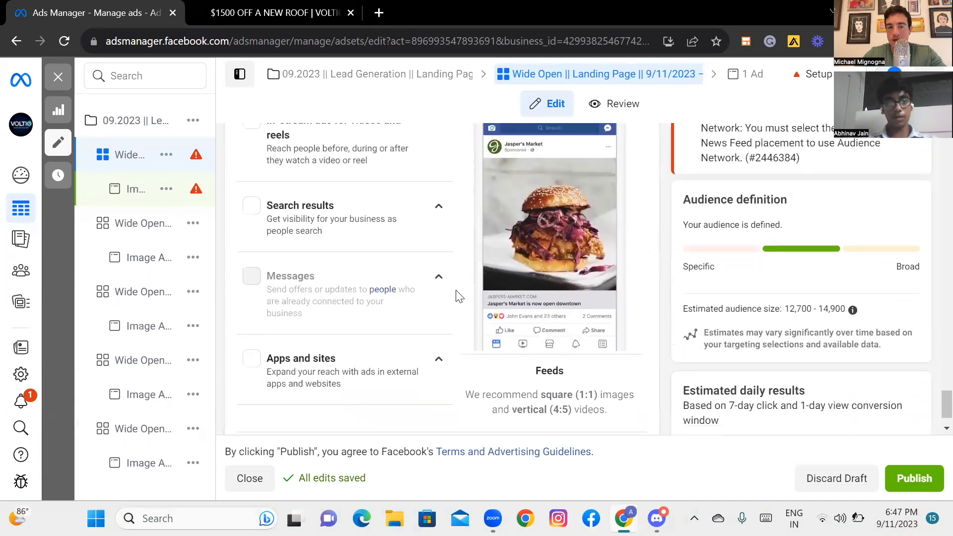
{"action": "scroll", "coordinate": [450, 243], "scroll_direction": "up", "scroll_amount": 3}
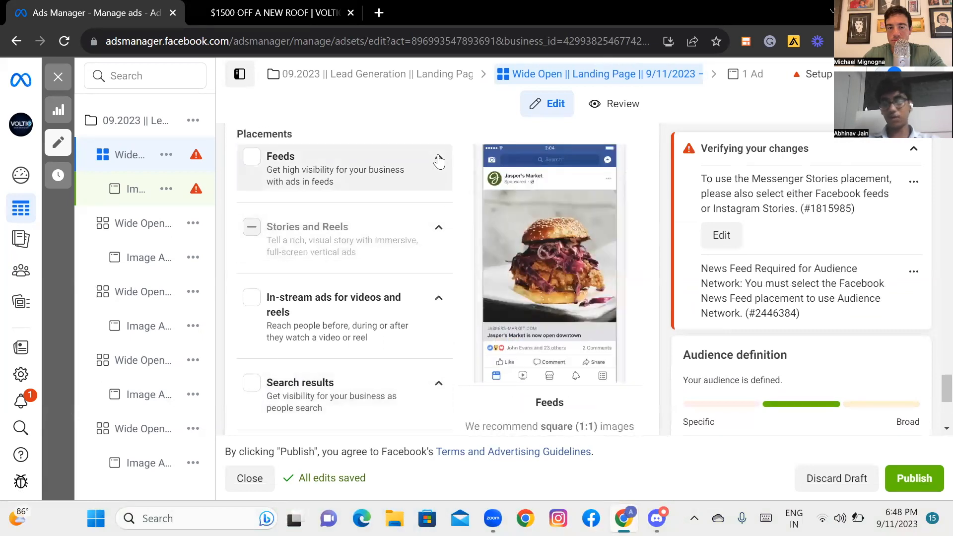
{"action": "left_click", "coordinate": [438, 161]}
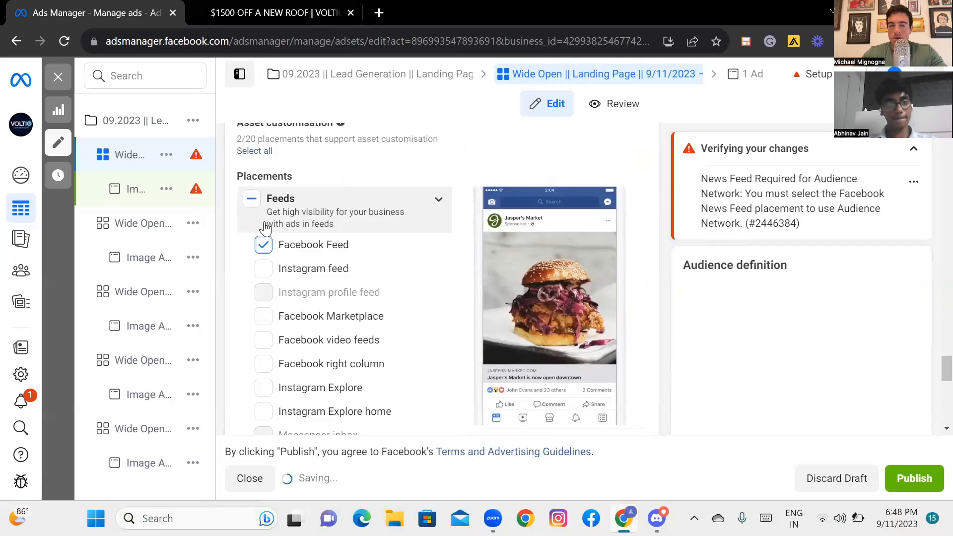
{"action": "left_click", "coordinate": [252, 199]}
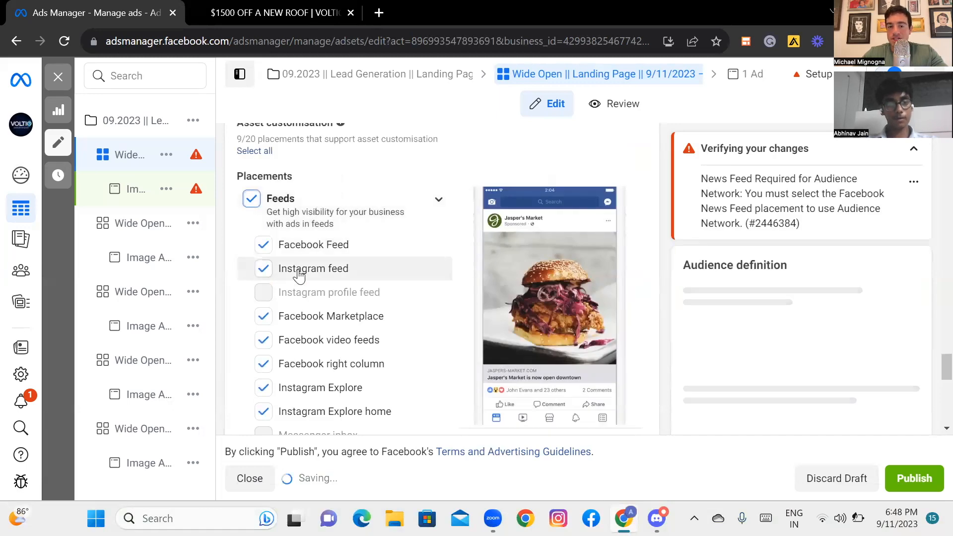
{"action": "left_click", "coordinate": [252, 199]}
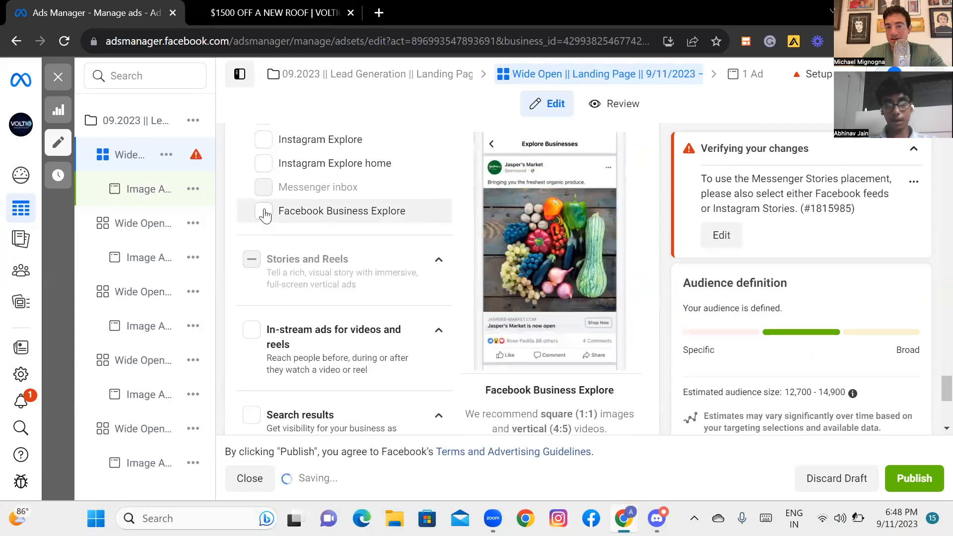
{"action": "scroll", "coordinate": [265, 215], "scroll_direction": "up", "scroll_amount": 4}
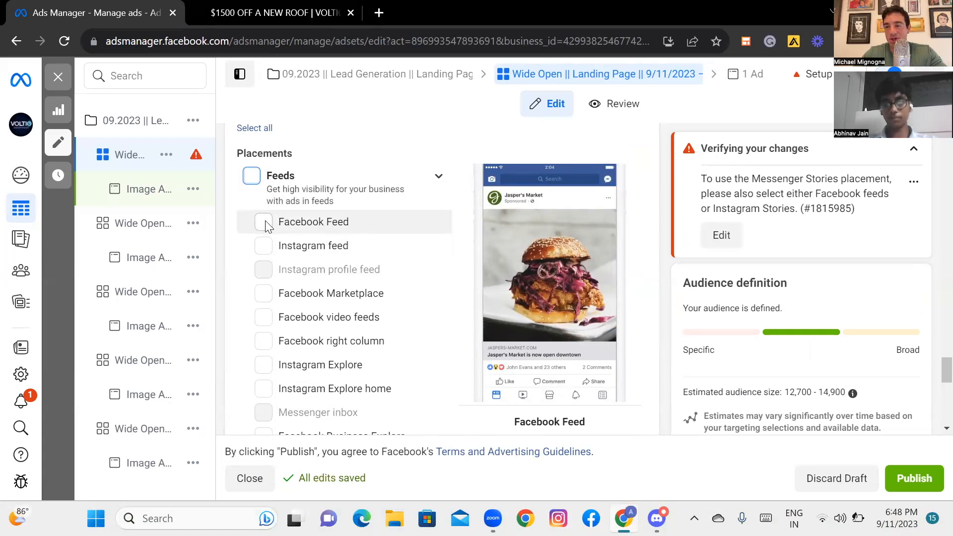
{"action": "left_click", "coordinate": [266, 224]}
{"action": "scroll", "coordinate": [300, 235], "scroll_direction": "down", "scroll_amount": 5}
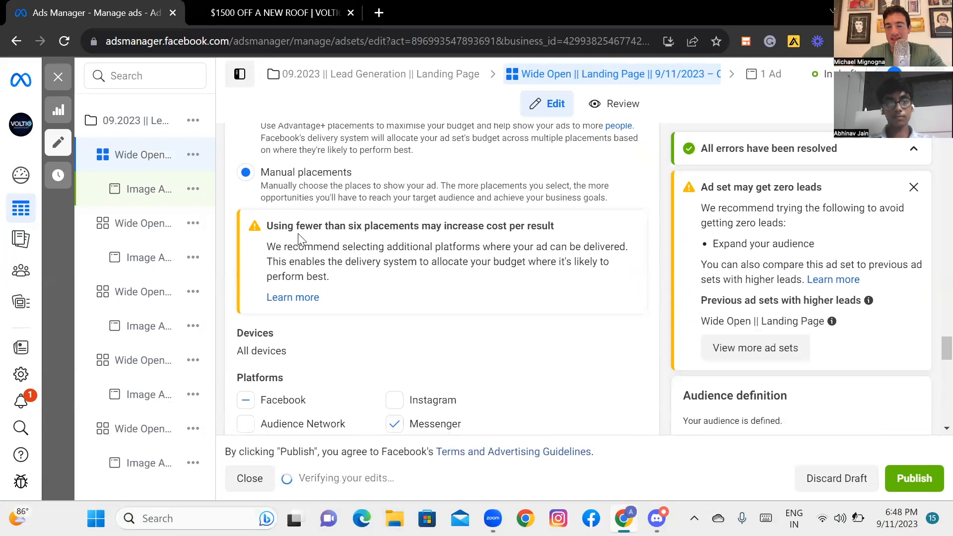
{"action": "scroll", "coordinate": [299, 240], "scroll_direction": "down", "scroll_amount": 1}
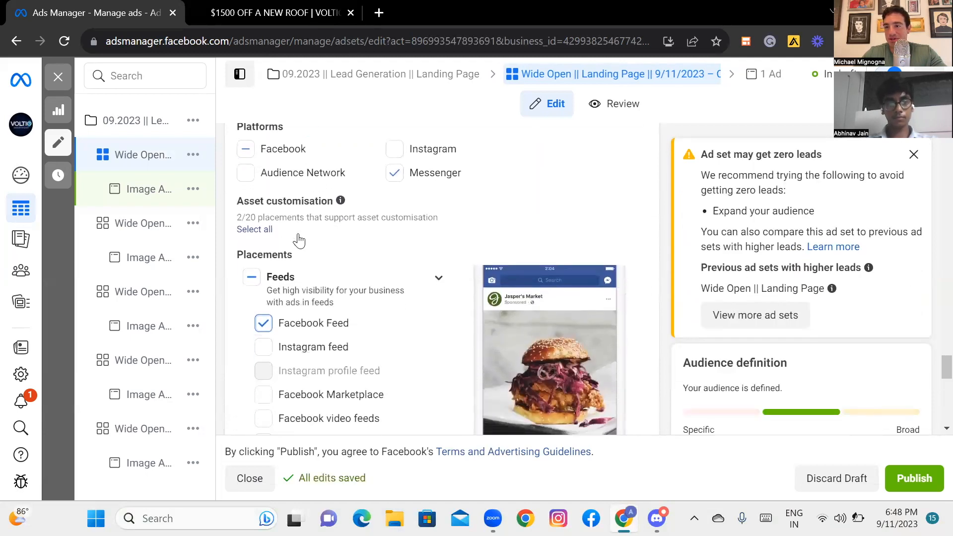
Add Instagram feed to the Feeds placements and deselect Messenger Stories in the Stories and Reels group.
{"action": "left_click", "coordinate": [264, 346]}
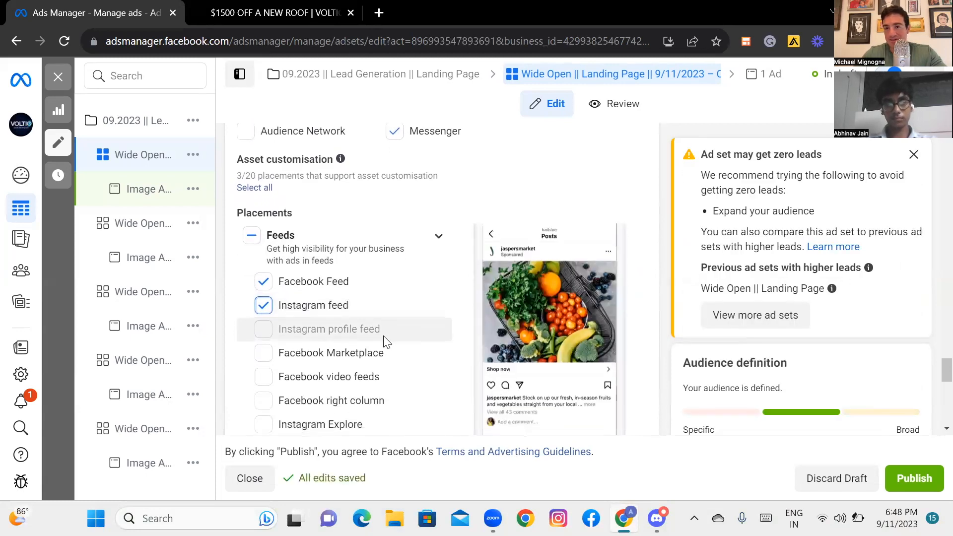
{"action": "scroll", "coordinate": [385, 342], "scroll_direction": "down", "scroll_amount": 1}
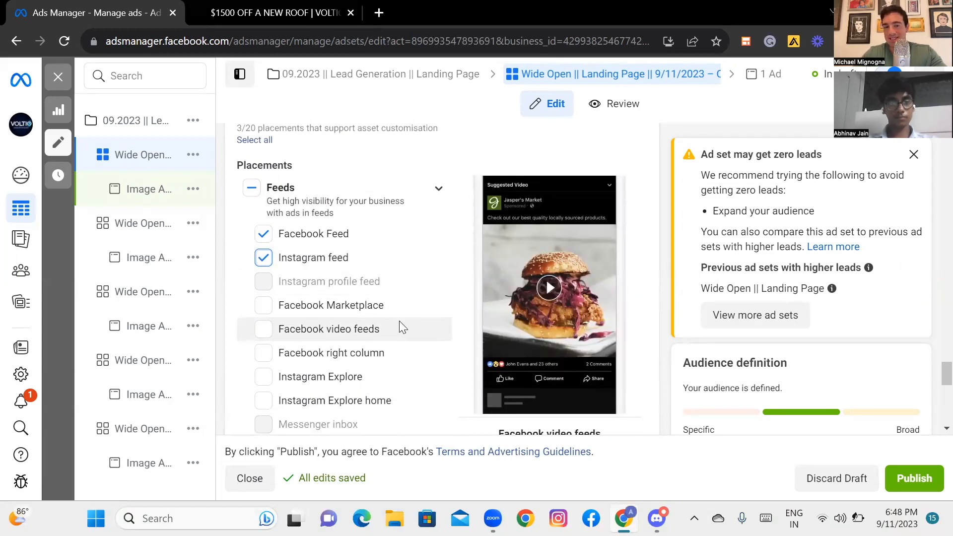
{"action": "scroll", "coordinate": [399, 322], "scroll_direction": "down", "scroll_amount": 2}
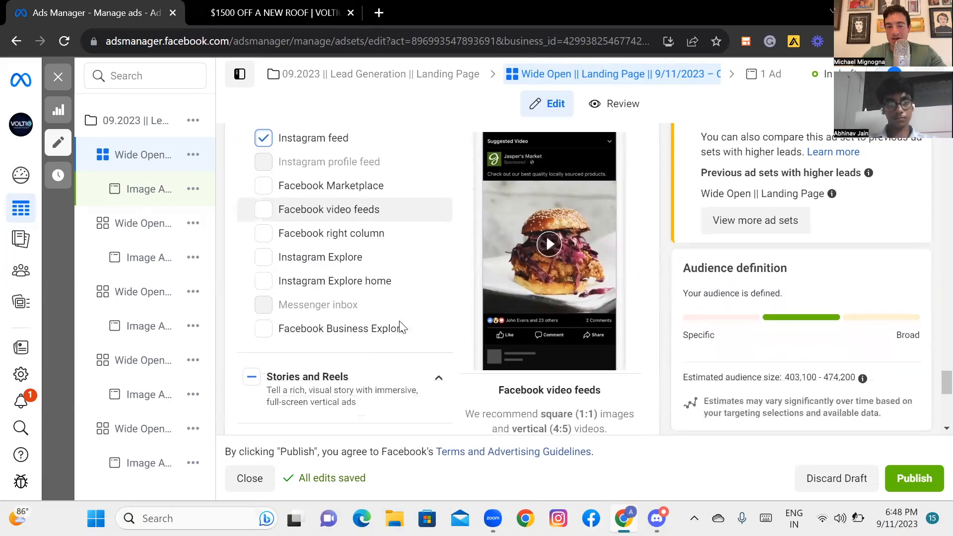
{"action": "scroll", "coordinate": [402, 327], "scroll_direction": "down", "scroll_amount": 1}
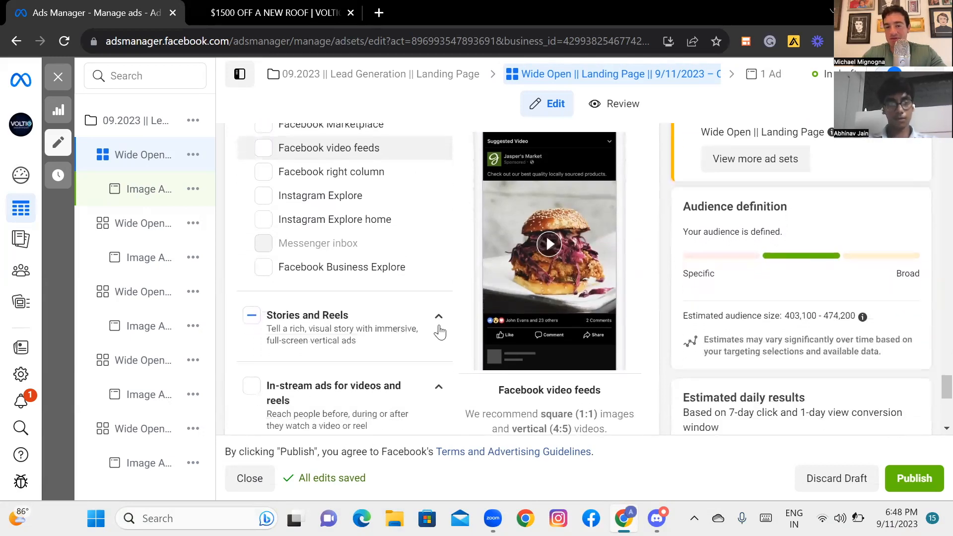
{"action": "left_click", "coordinate": [439, 320]}
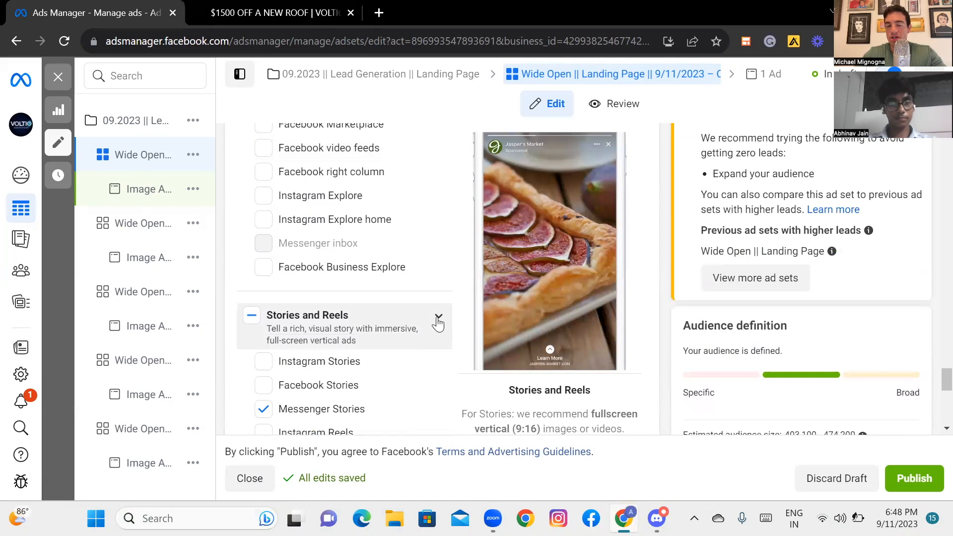
{"action": "scroll", "coordinate": [438, 324], "scroll_direction": "down", "scroll_amount": 2}
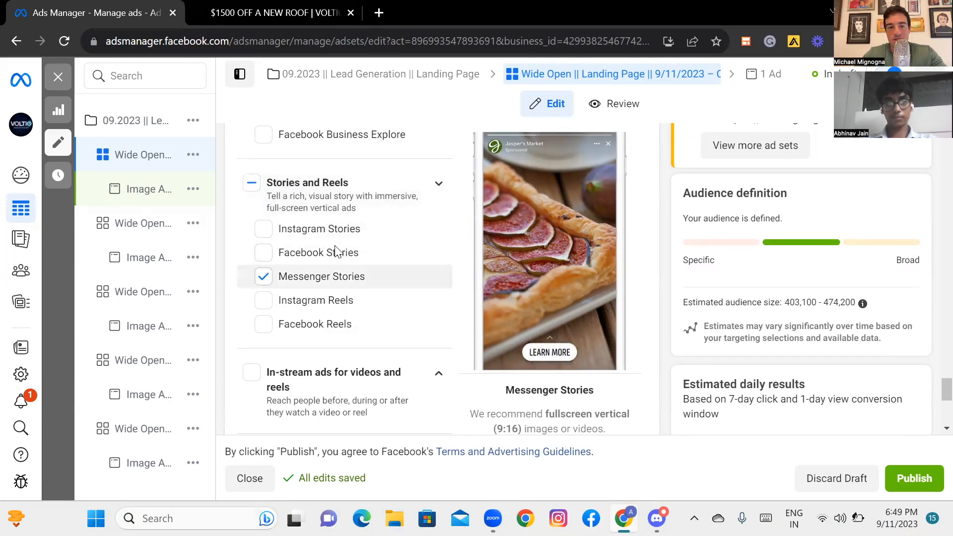
{"action": "left_click", "coordinate": [337, 274]}
{"action": "scroll", "coordinate": [337, 253], "scroll_direction": "down", "scroll_amount": 6}
{"action": "scroll", "coordinate": [337, 252], "scroll_direction": "up", "scroll_amount": 4}
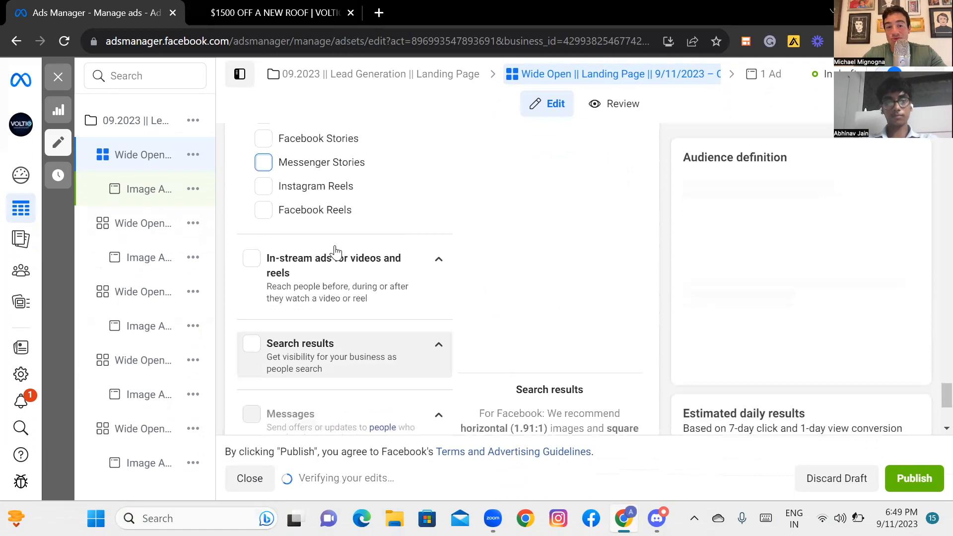
Select Instagram Stories and Facebook Stories within the Stories and Reels placement group.
{"action": "scroll", "coordinate": [336, 252], "scroll_direction": "up", "scroll_amount": 3}
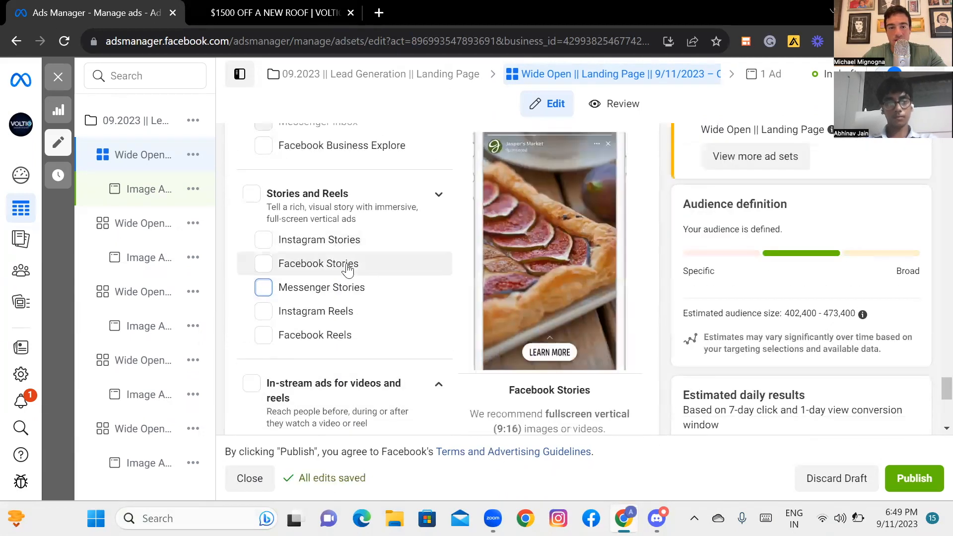
{"action": "scroll", "coordinate": [334, 276], "scroll_direction": "up", "scroll_amount": 4}
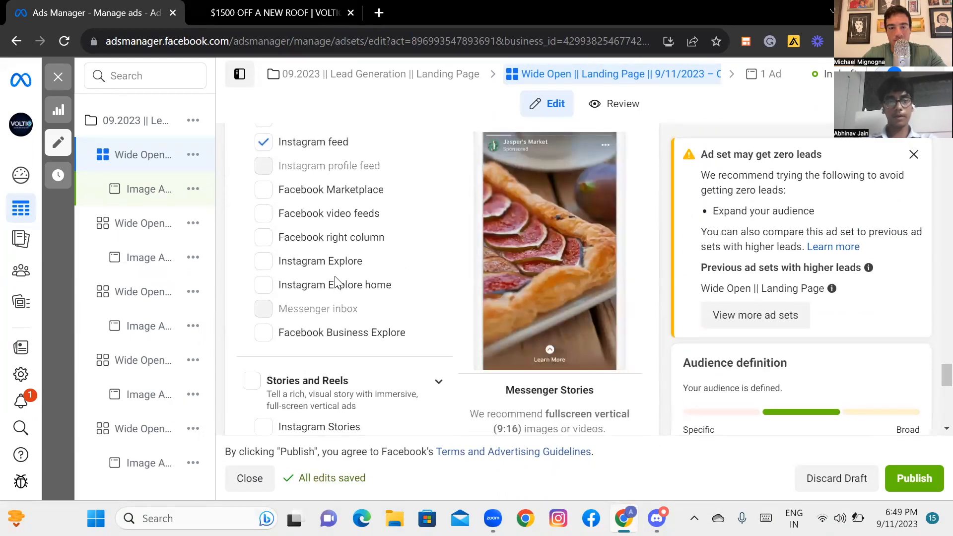
{"action": "scroll", "coordinate": [336, 283], "scroll_direction": "up", "scroll_amount": 1}
{"action": "scroll", "coordinate": [336, 283], "scroll_direction": "down", "scroll_amount": 2}
{"action": "scroll", "coordinate": [336, 283], "scroll_direction": "down", "scroll_amount": 1}
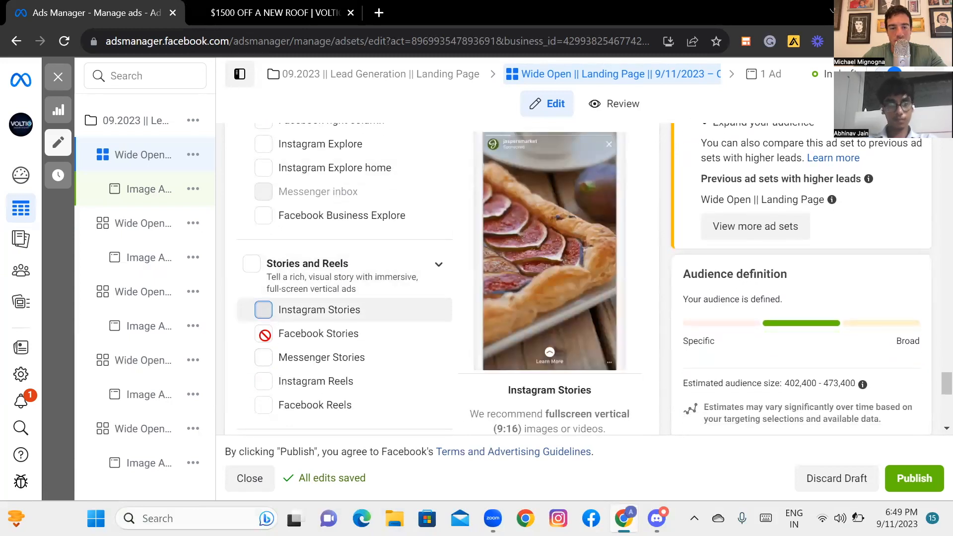
{"action": "left_click", "coordinate": [264, 309]}
{"action": "scroll", "coordinate": [263, 310], "scroll_direction": "down", "scroll_amount": 4}
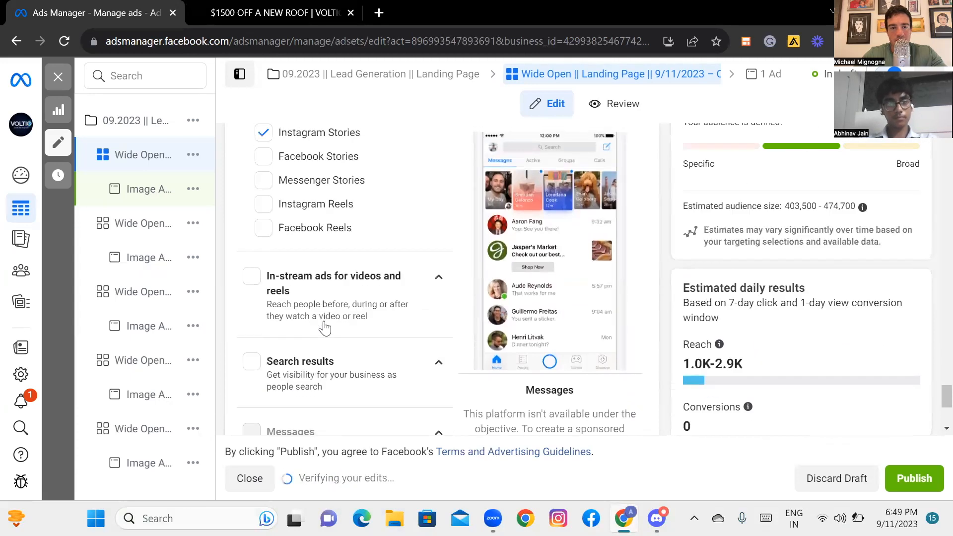
{"action": "scroll", "coordinate": [325, 328], "scroll_direction": "up", "scroll_amount": 7}
{"action": "scroll", "coordinate": [326, 326], "scroll_direction": "down", "scroll_amount": 2}
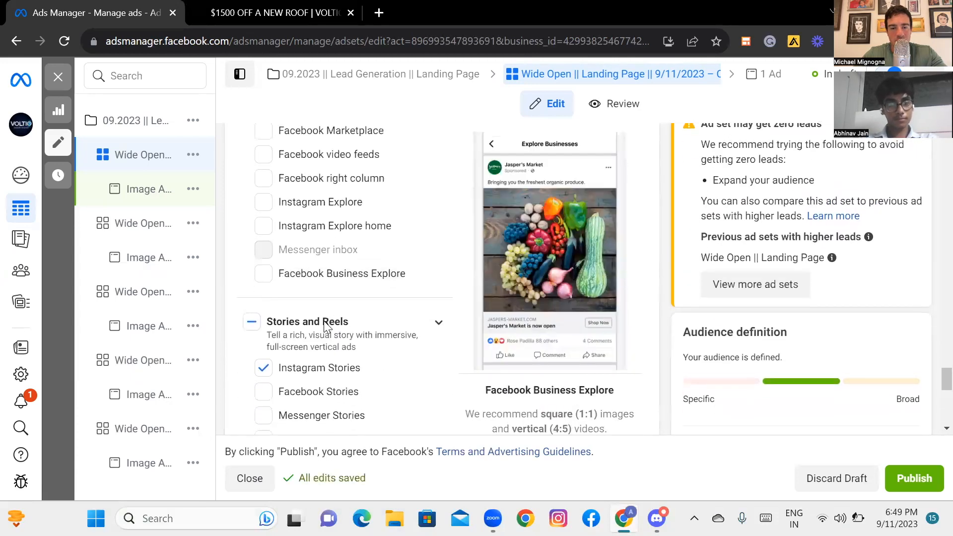
{"action": "left_click", "coordinate": [264, 385]}
Review the selected platforms and the Feeds, Stories and Reels, in-stream, search results, messages and apps and sites placements.
{"action": "scroll", "coordinate": [373, 356], "scroll_direction": "up", "scroll_amount": 2}
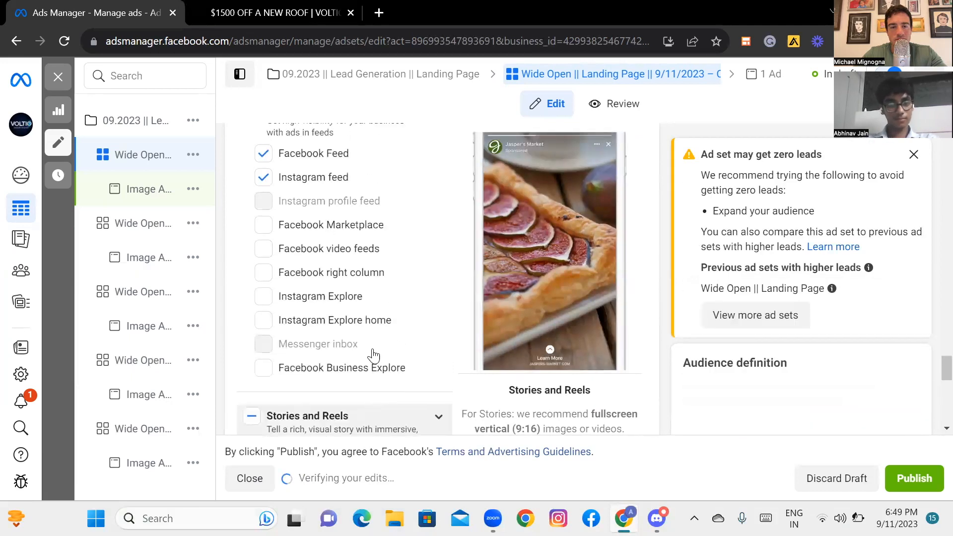
{"action": "scroll", "coordinate": [373, 352], "scroll_direction": "up", "scroll_amount": 1}
{"action": "scroll", "coordinate": [372, 349], "scroll_direction": "down", "scroll_amount": 5}
{"action": "scroll", "coordinate": [374, 354], "scroll_direction": "down", "scroll_amount": 5}
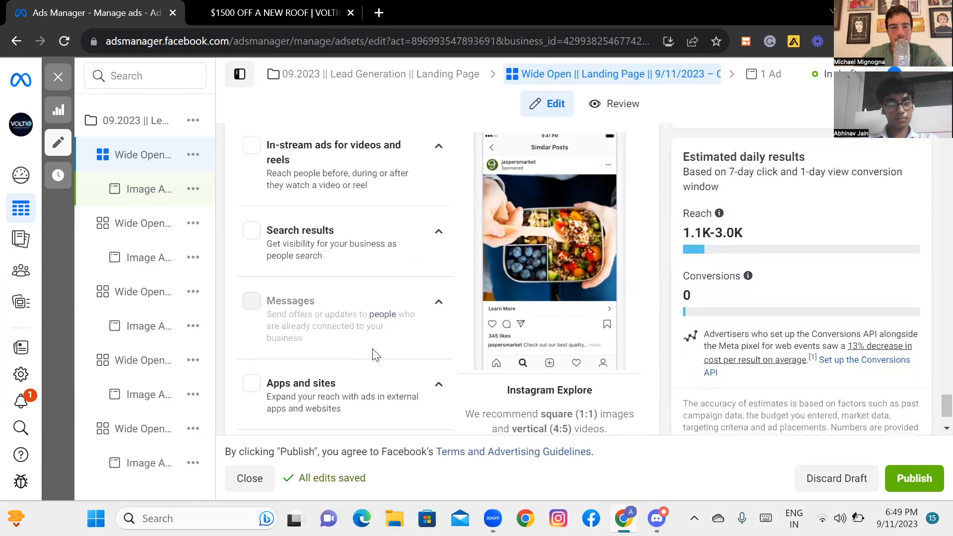
{"action": "scroll", "coordinate": [375, 354], "scroll_direction": "down", "scroll_amount": 2}
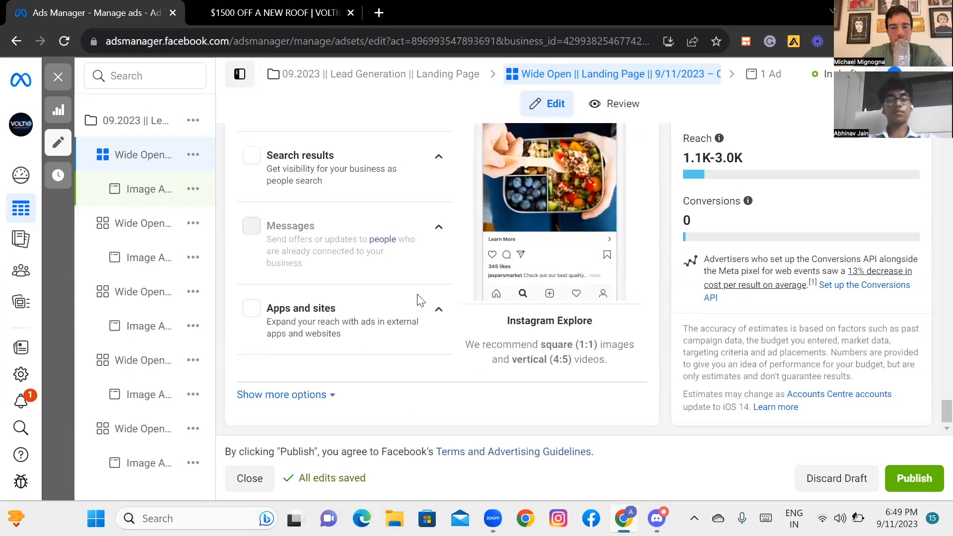
{"action": "scroll", "coordinate": [419, 299], "scroll_direction": "up", "scroll_amount": 10}
{"action": "scroll", "coordinate": [417, 296], "scroll_direction": "down", "scroll_amount": 3}
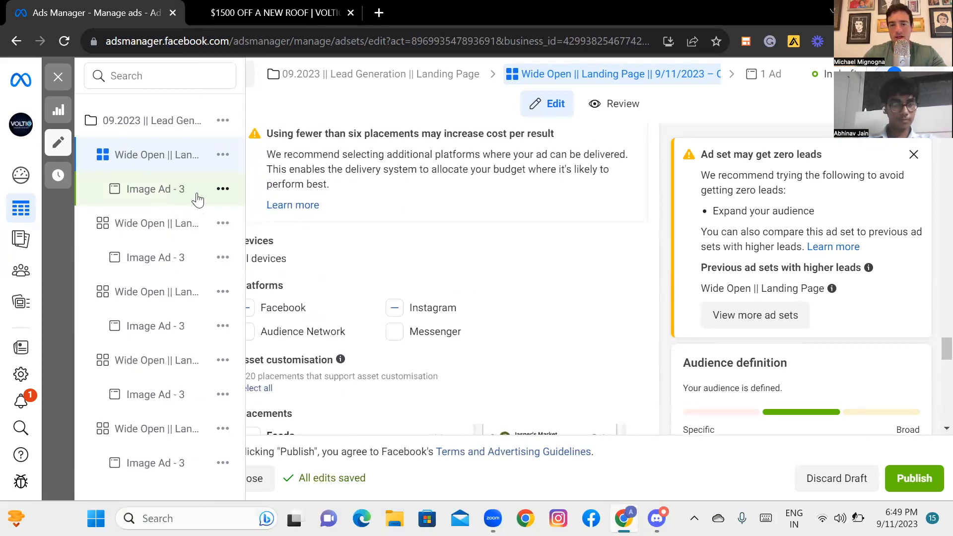
{"action": "scroll", "coordinate": [348, 248], "scroll_direction": "down", "scroll_amount": 8}
{"action": "scroll", "coordinate": [289, 233], "scroll_direction": "down", "scroll_amount": 2}
Open the duplicated ad set's Image Ad - 3 and set its Instagram account to voltio_us.
{"action": "left_click", "coordinate": [143, 194]}
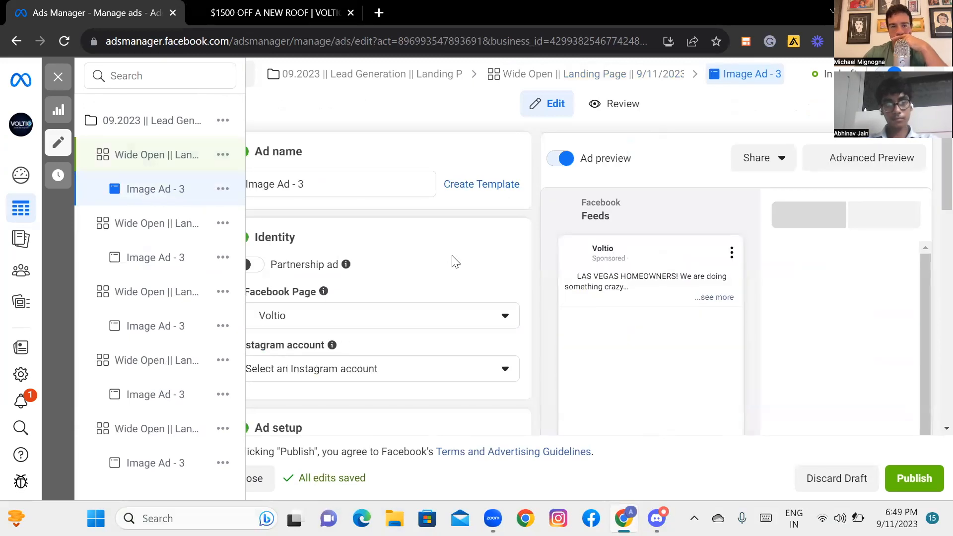
{"action": "scroll", "coordinate": [455, 261], "scroll_direction": "down", "scroll_amount": 1}
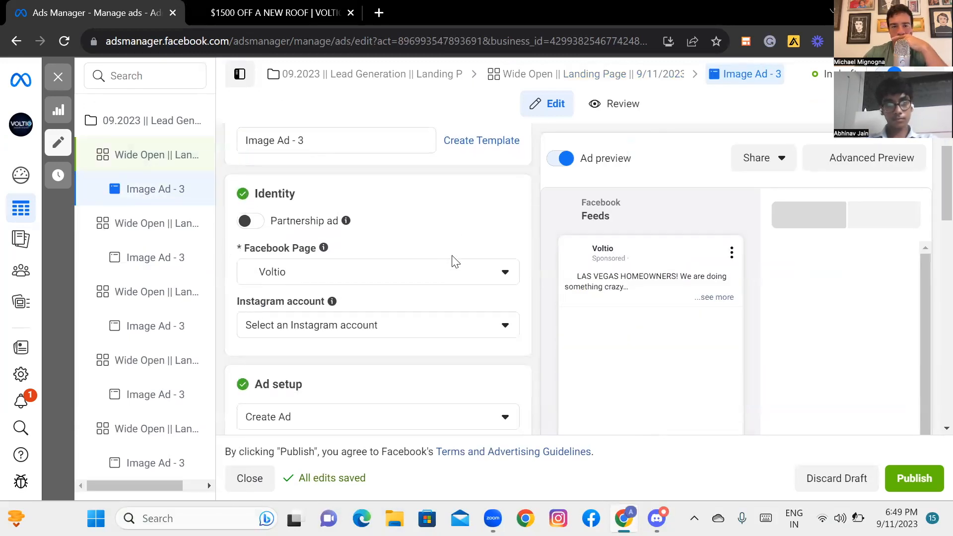
{"action": "scroll", "coordinate": [525, 259], "scroll_direction": "down", "scroll_amount": 1}
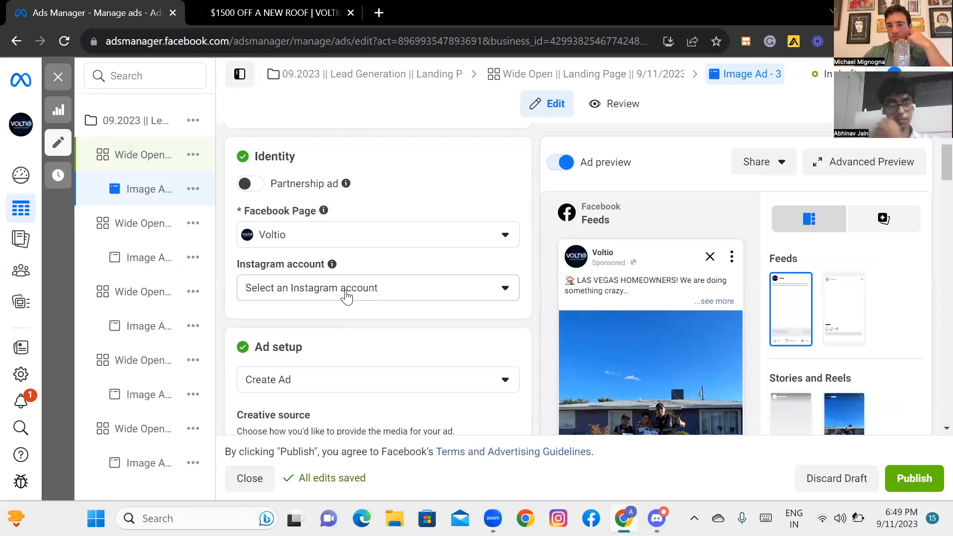
{"action": "left_click", "coordinate": [347, 294]}
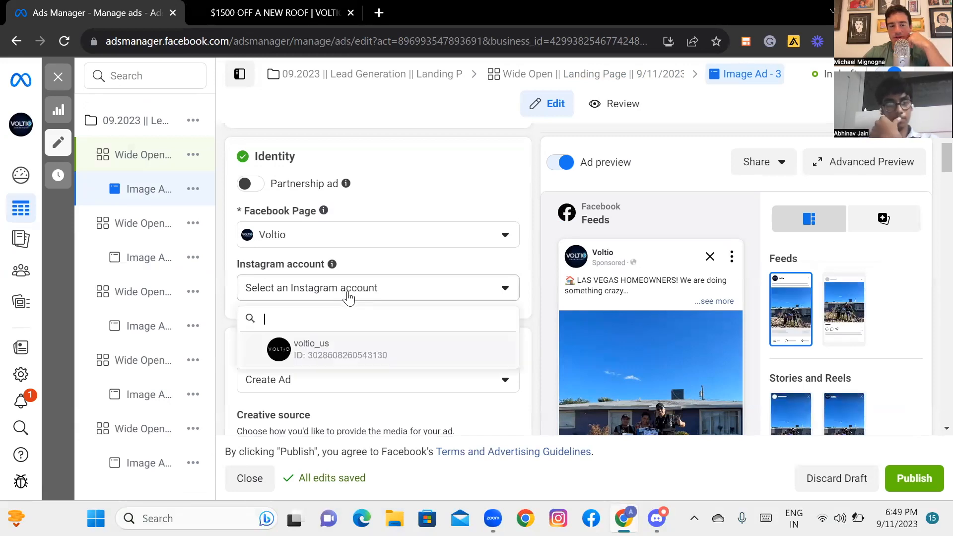
{"action": "left_click", "coordinate": [341, 351]}
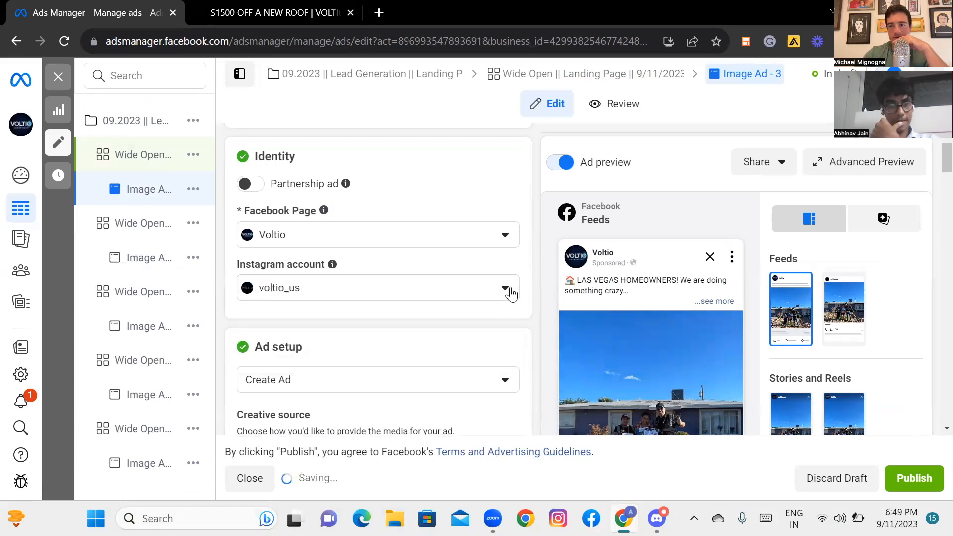
Review the ad's setup, format, media, primary text, headline and description, and expand the full primary text in the feed preview.
{"action": "scroll", "coordinate": [535, 304], "scroll_direction": "down", "scroll_amount": 3}
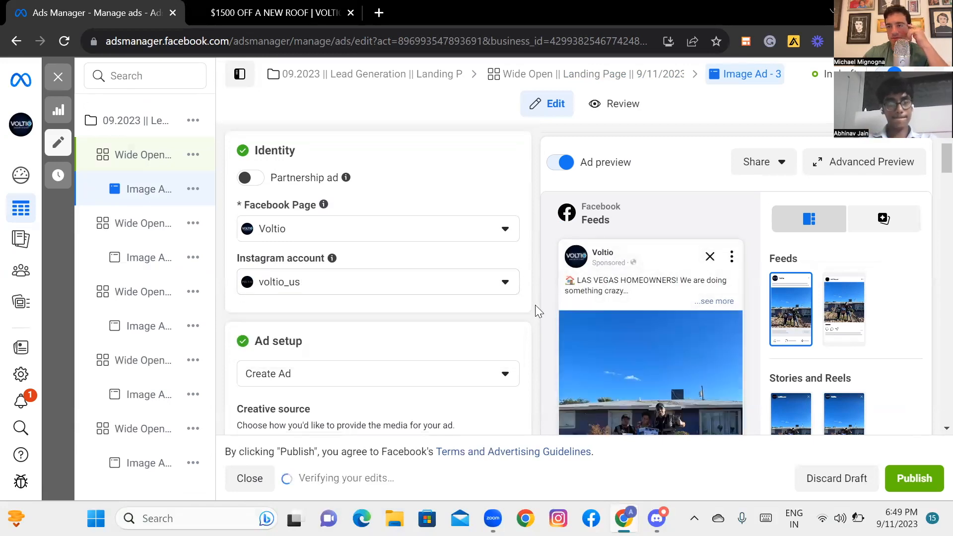
{"action": "scroll", "coordinate": [535, 305], "scroll_direction": "down", "scroll_amount": 3}
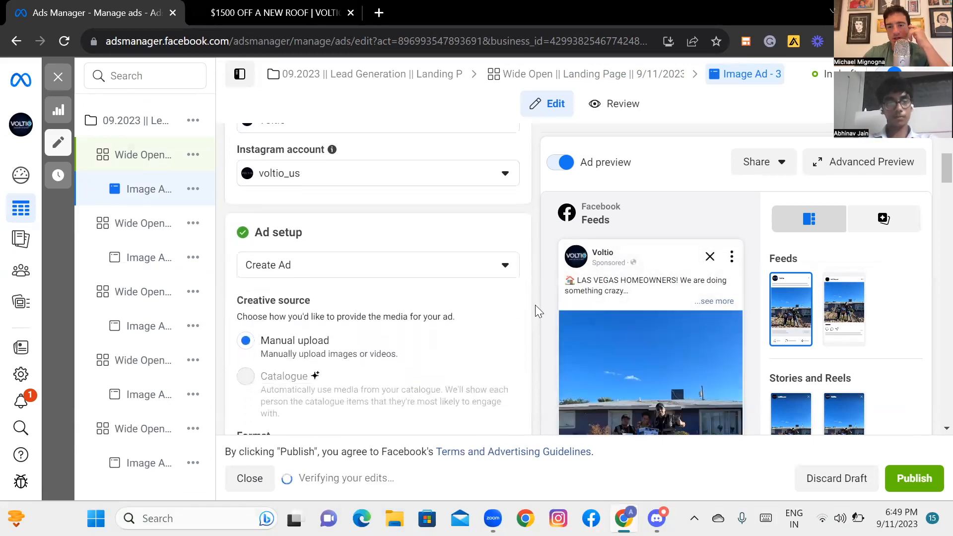
{"action": "scroll", "coordinate": [535, 305], "scroll_direction": "down", "scroll_amount": 8}
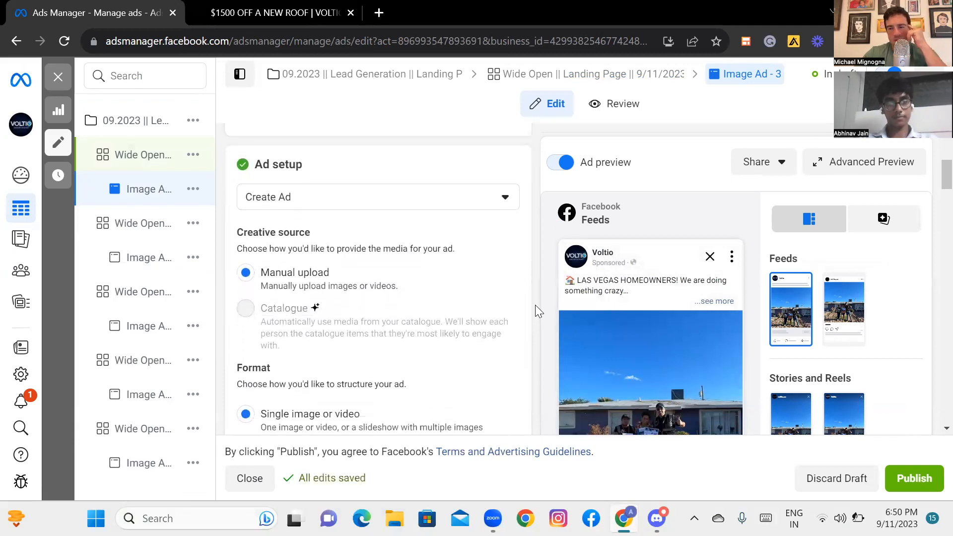
{"action": "scroll", "coordinate": [535, 305], "scroll_direction": "down", "scroll_amount": 8}
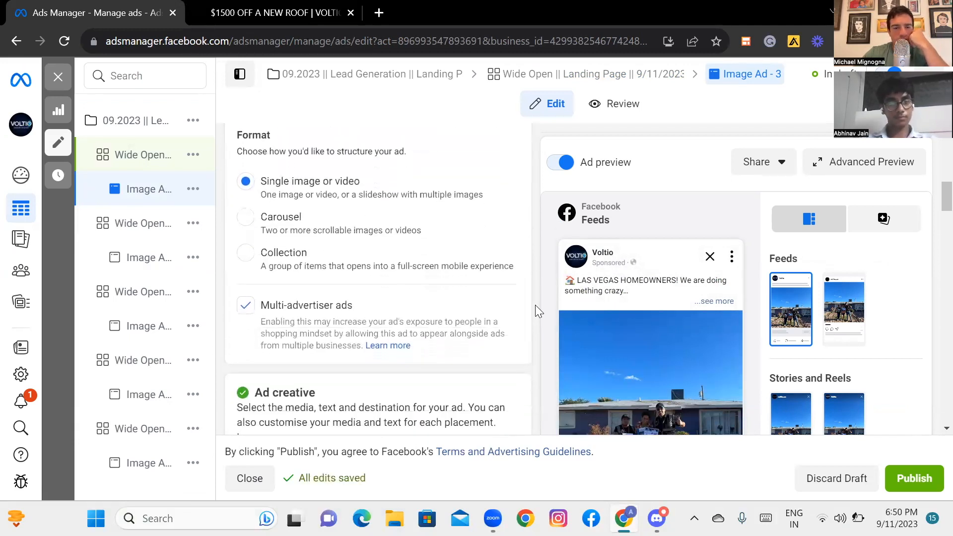
{"action": "scroll", "coordinate": [536, 305], "scroll_direction": "down", "scroll_amount": 9}
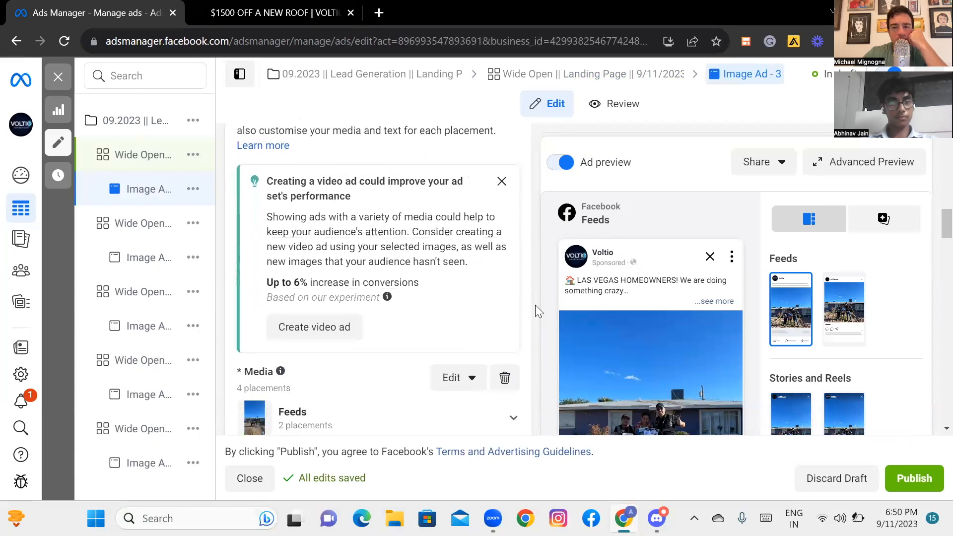
{"action": "scroll", "coordinate": [536, 305], "scroll_direction": "down", "scroll_amount": 8}
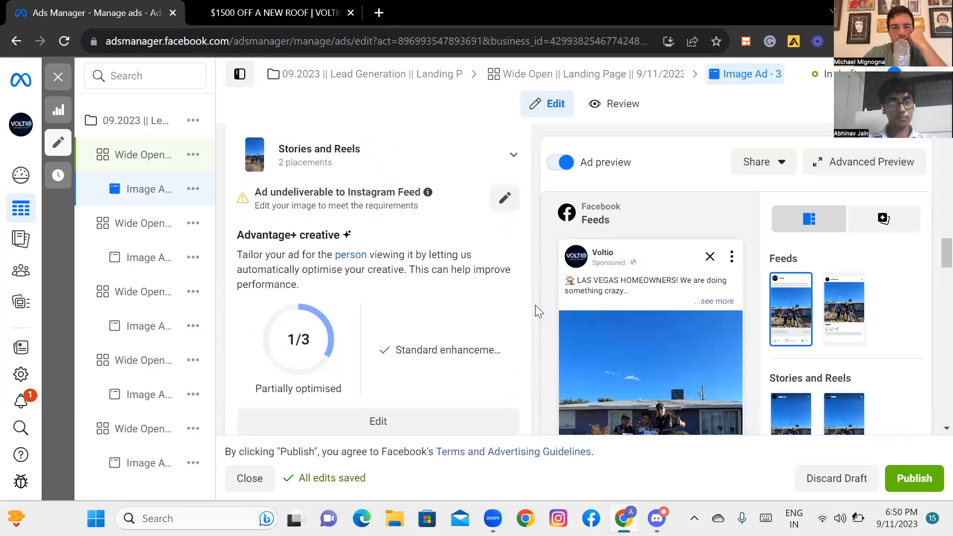
{"action": "scroll", "coordinate": [536, 305], "scroll_direction": "down", "scroll_amount": 3}
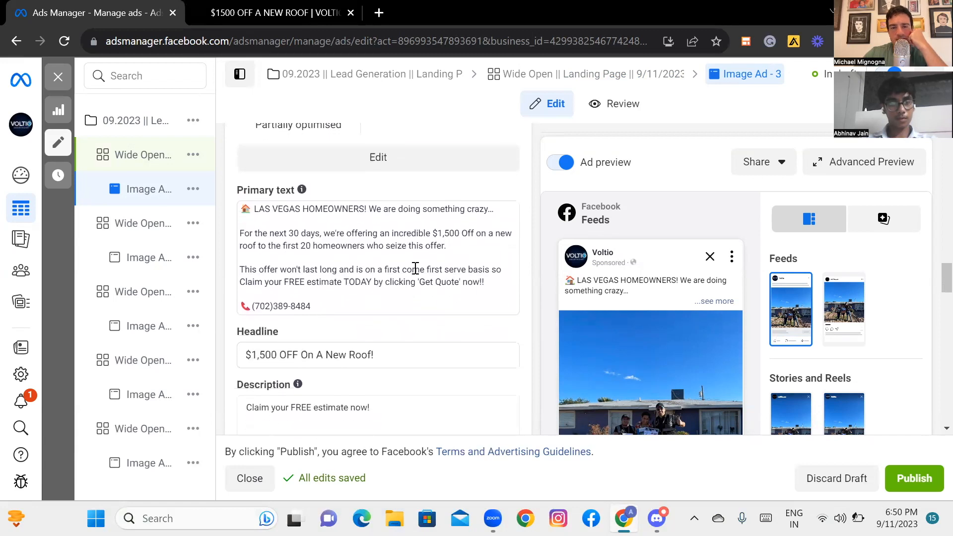
{"action": "scroll", "coordinate": [611, 299], "scroll_direction": "down", "scroll_amount": 4}
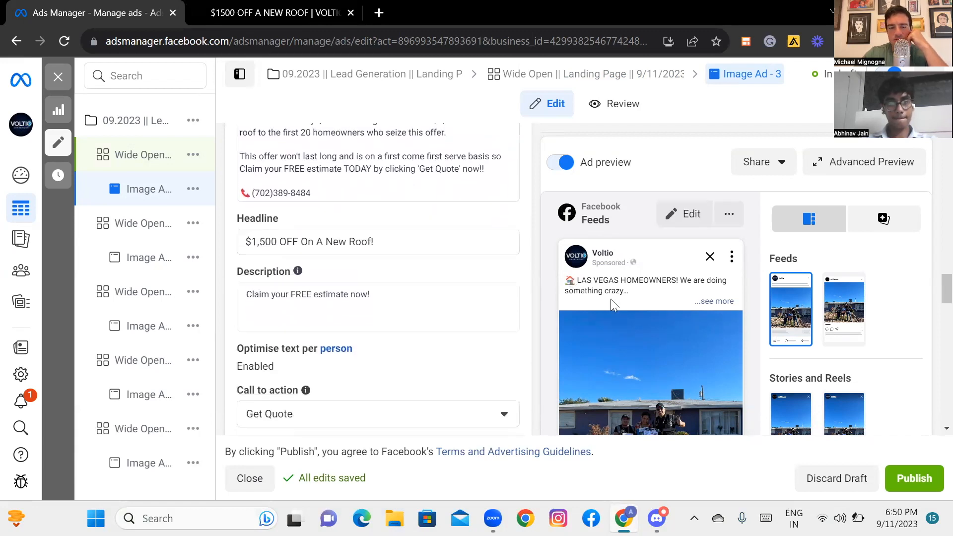
{"action": "left_click", "coordinate": [721, 302]}
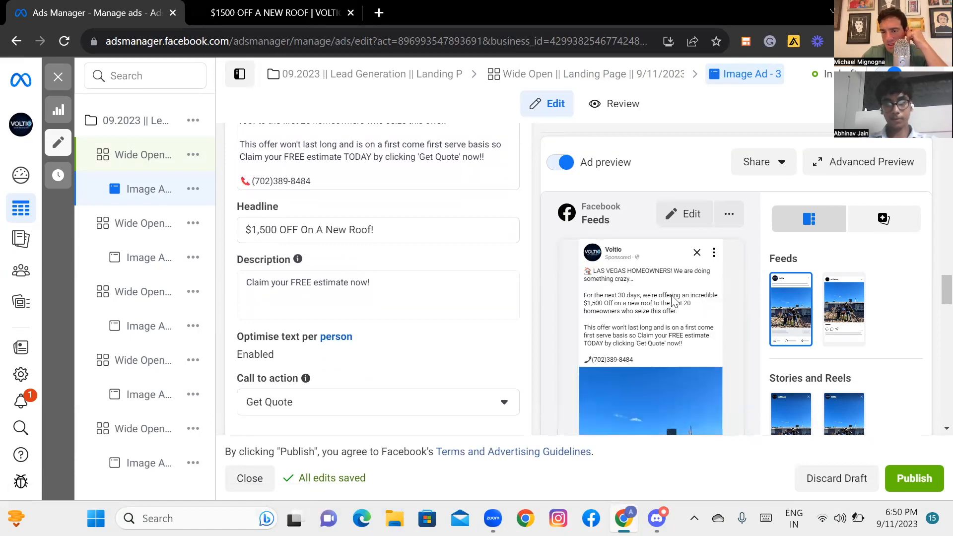
Review the ad's call to action, website destination, browser add-ons, event tracking and URL parameters.
{"action": "scroll", "coordinate": [665, 293], "scroll_direction": "down", "scroll_amount": 4}
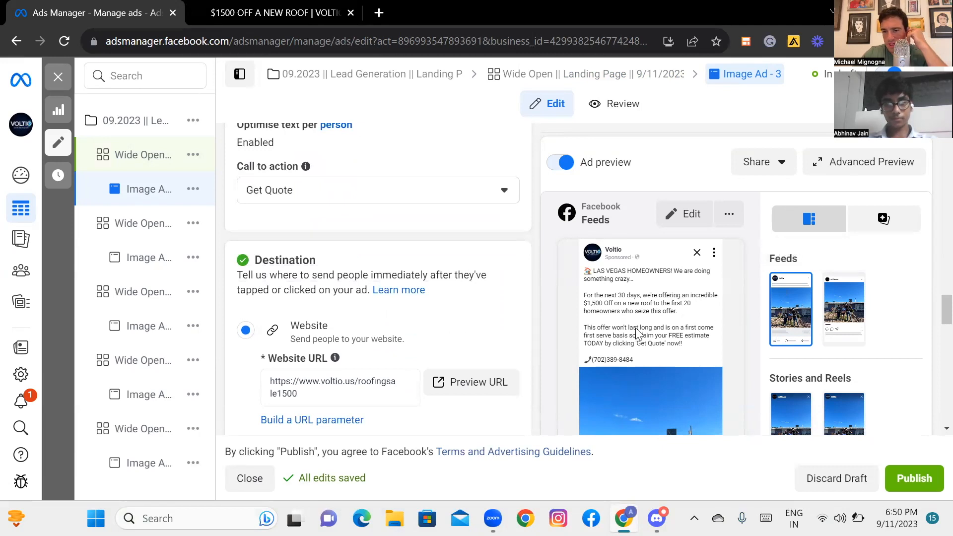
{"action": "scroll", "coordinate": [728, 314], "scroll_direction": "down", "scroll_amount": 7}
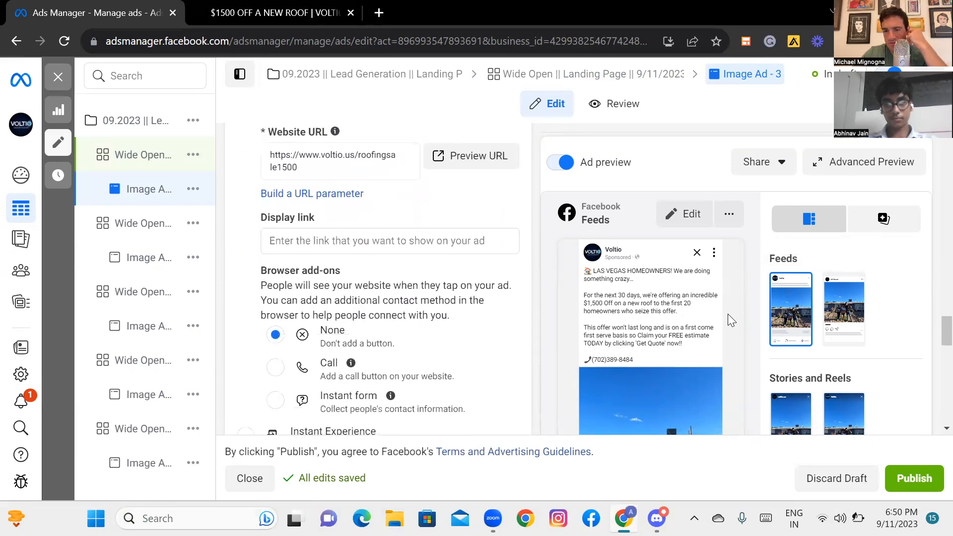
{"action": "scroll", "coordinate": [728, 314], "scroll_direction": "down", "scroll_amount": 8}
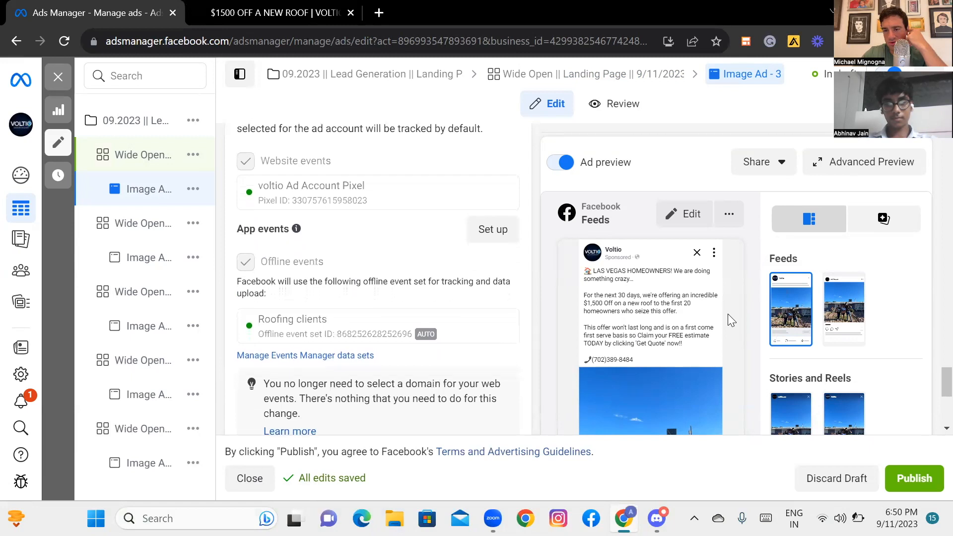
{"action": "scroll", "coordinate": [728, 314], "scroll_direction": "down", "scroll_amount": 5}
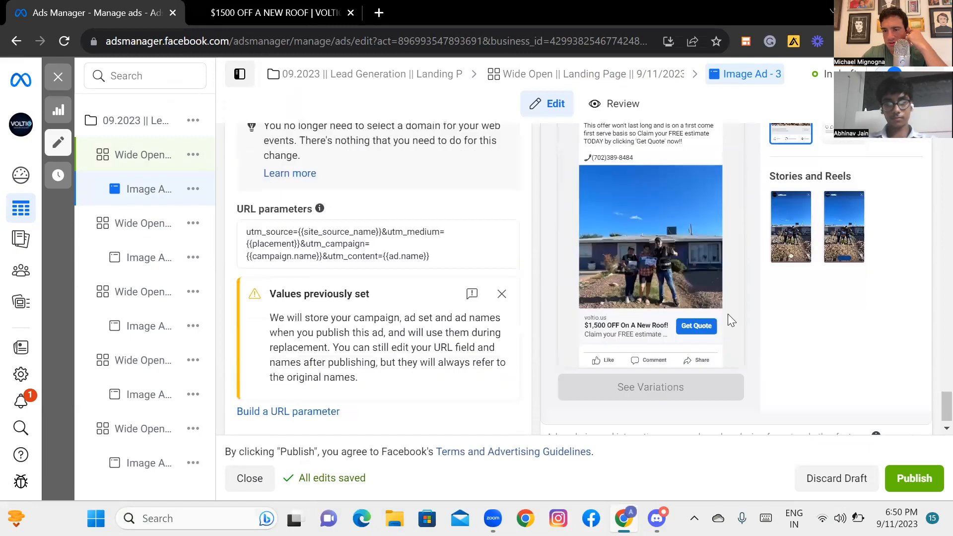
{"action": "scroll", "coordinate": [728, 313], "scroll_direction": "up", "scroll_amount": 1}
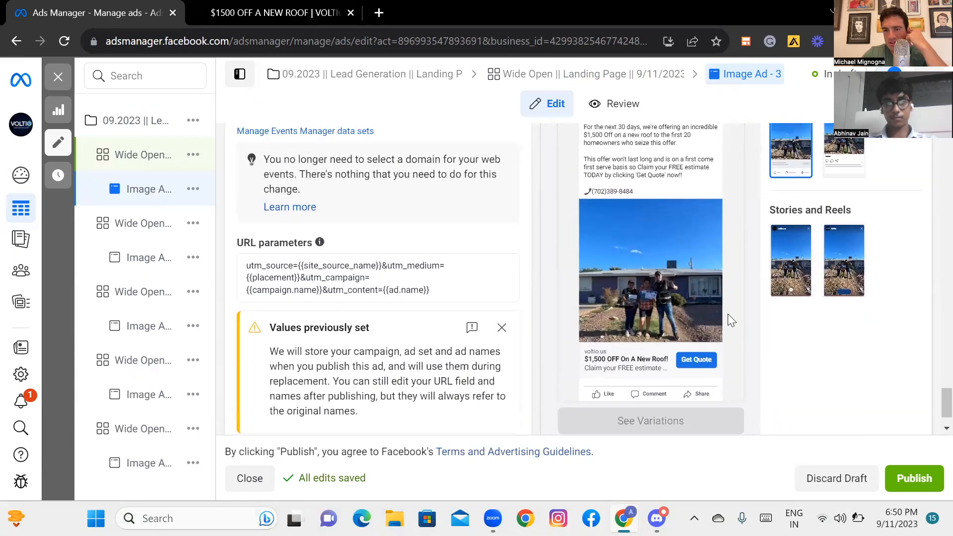
Recheck Image Ad - 3's URL parameters, tracking, language, browser add-on and website destination settings alongside its feed preview.
{"action": "scroll", "coordinate": [727, 313], "scroll_direction": "up", "scroll_amount": 2}
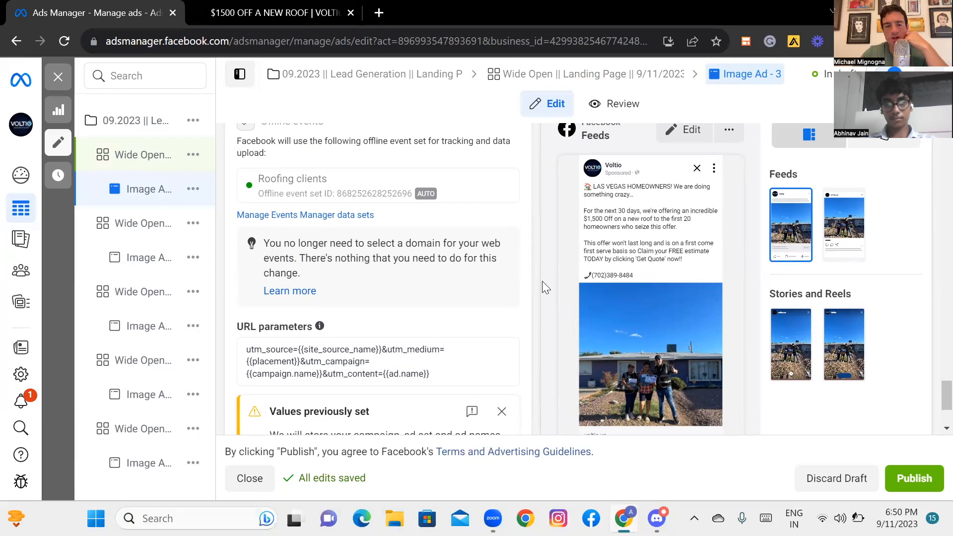
{"action": "scroll", "coordinate": [443, 301], "scroll_direction": "down", "scroll_amount": 3}
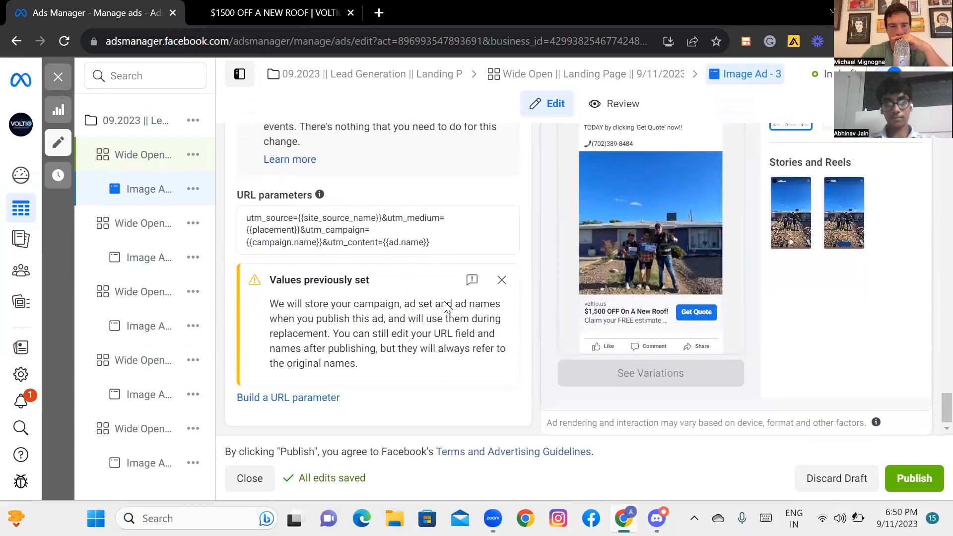
{"action": "scroll", "coordinate": [444, 301], "scroll_direction": "up", "scroll_amount": 10}
{"action": "scroll", "coordinate": [445, 307], "scroll_direction": "up", "scroll_amount": 7}
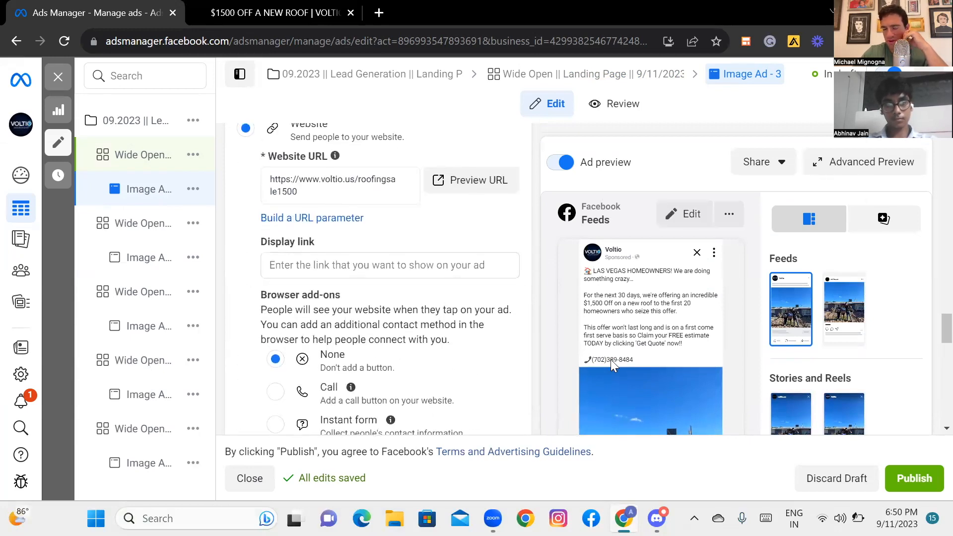
{"action": "scroll", "coordinate": [674, 351], "scroll_direction": "down", "scroll_amount": 10}
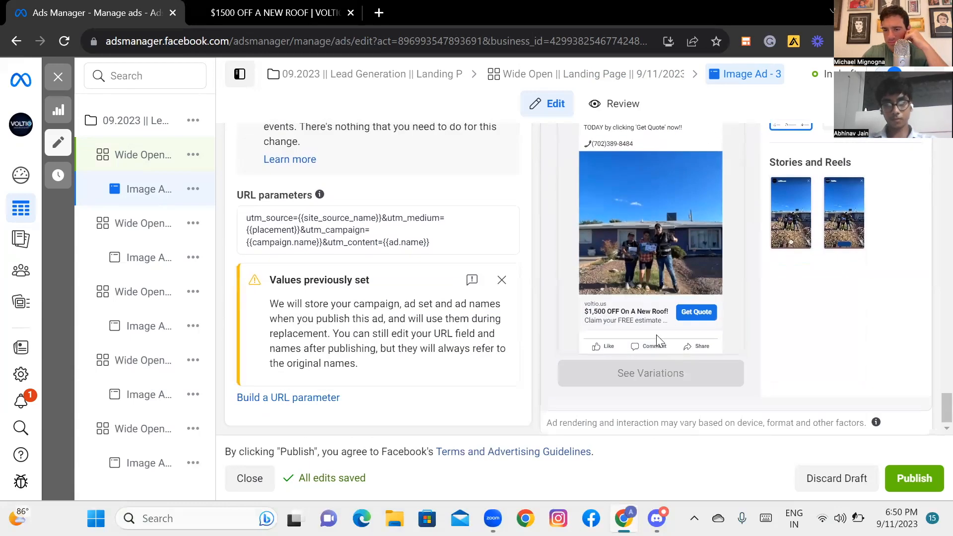
{"action": "scroll", "coordinate": [638, 318], "scroll_direction": "up", "scroll_amount": 5}
{"action": "scroll", "coordinate": [441, 317], "scroll_direction": "up", "scroll_amount": 5}
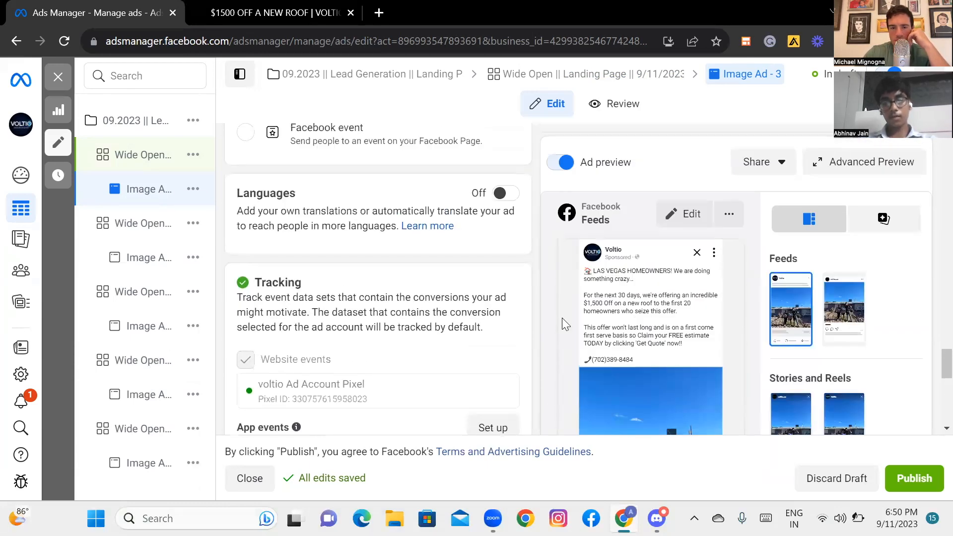
{"action": "scroll", "coordinate": [440, 317], "scroll_direction": "up", "scroll_amount": 4}
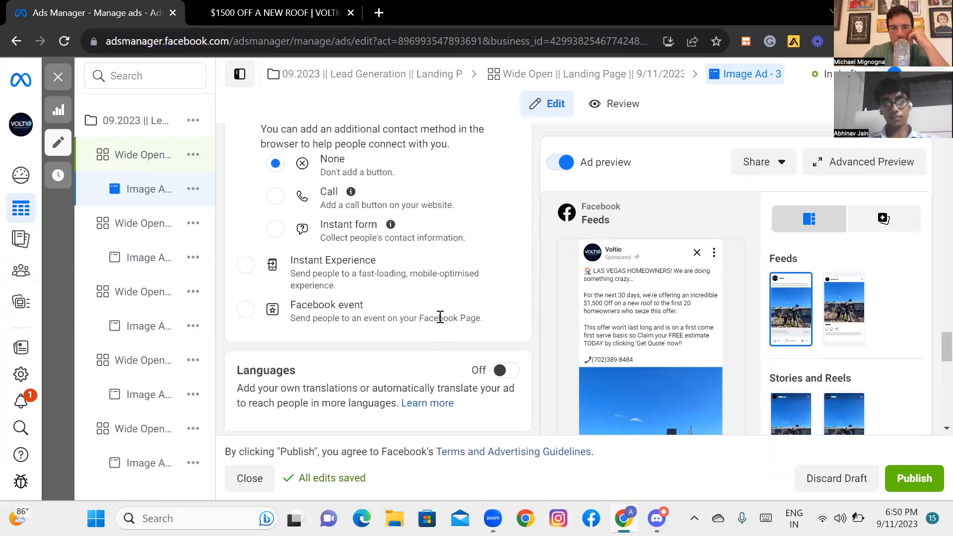
{"action": "scroll", "coordinate": [440, 317], "scroll_direction": "up", "scroll_amount": 1}
{"action": "mouse_move", "coordinate": [639, 305]}
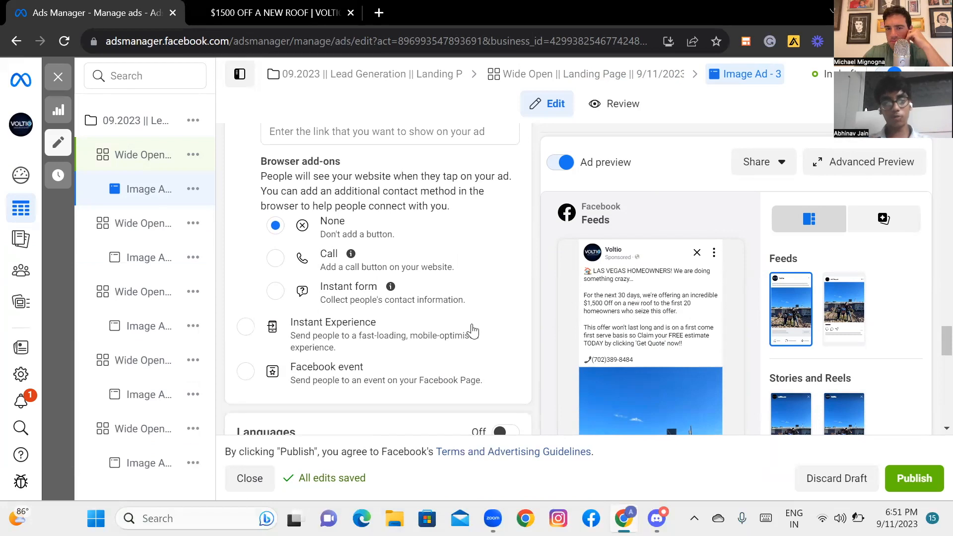
{"action": "scroll", "coordinate": [472, 330], "scroll_direction": "down", "scroll_amount": 10}
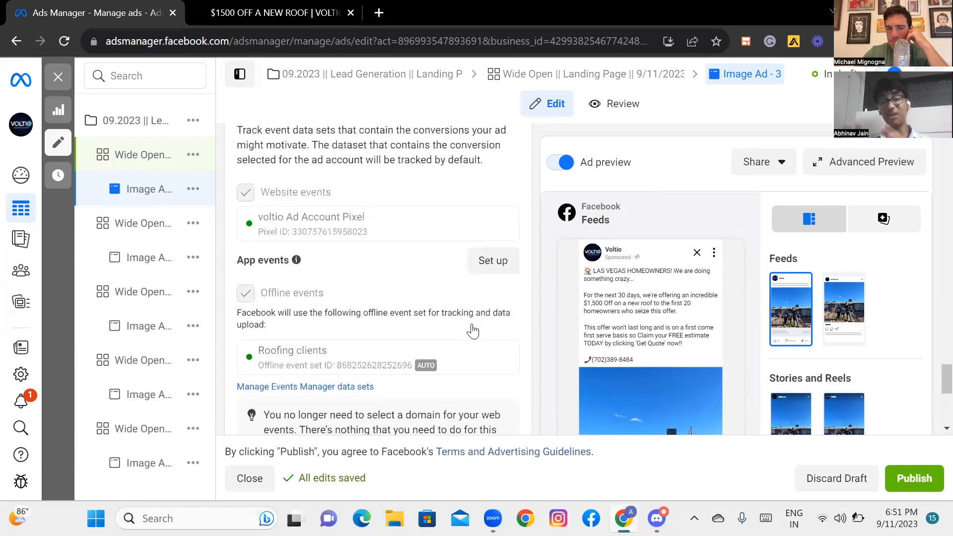
{"action": "scroll", "coordinate": [473, 328], "scroll_direction": "up", "scroll_amount": 5}
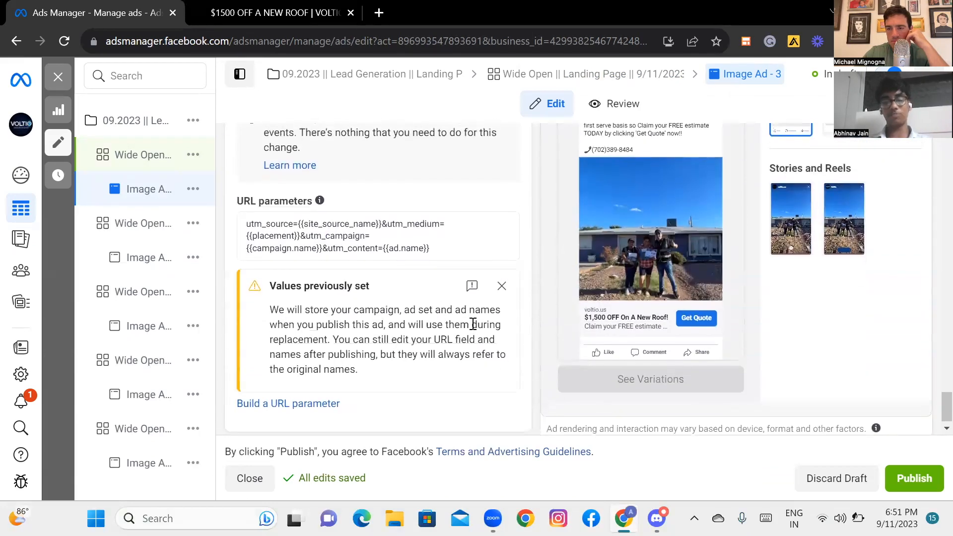
{"action": "scroll", "coordinate": [473, 324], "scroll_direction": "up", "scroll_amount": 5}
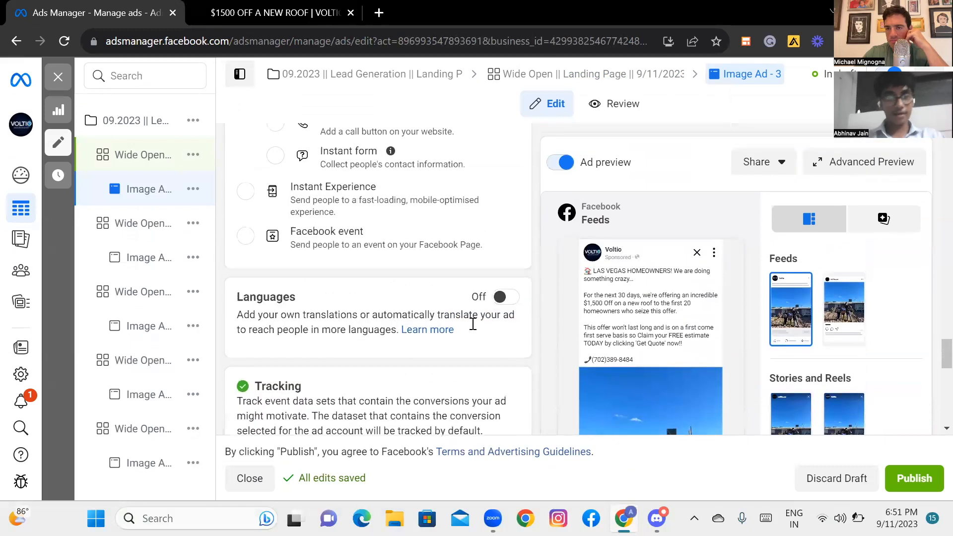
{"action": "scroll", "coordinate": [473, 324], "scroll_direction": "up", "scroll_amount": 2}
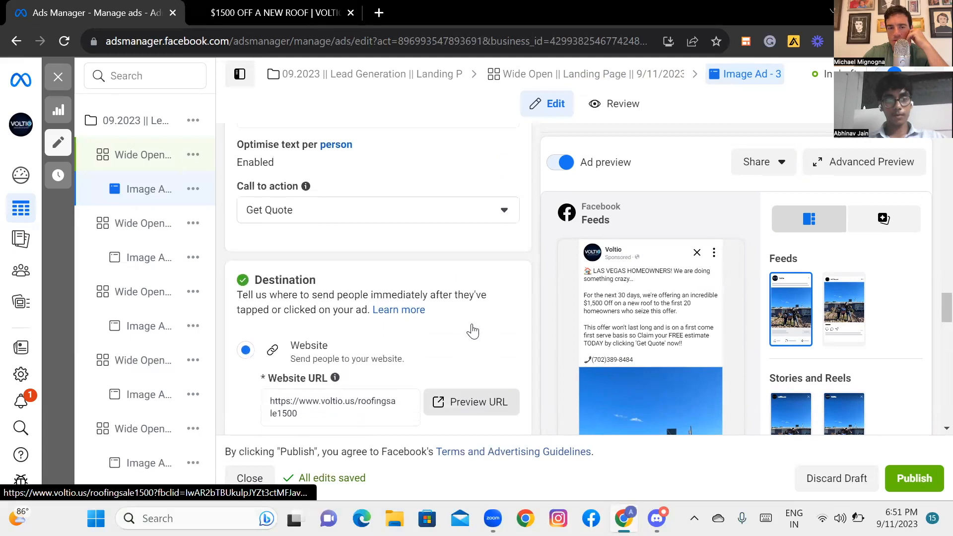
Delete the phone number line and the blank lines above it from the end of the ad's primary text.
{"action": "scroll", "coordinate": [473, 330], "scroll_direction": "up", "scroll_amount": 2}
{"action": "scroll", "coordinate": [473, 331], "scroll_direction": "up", "scroll_amount": 3}
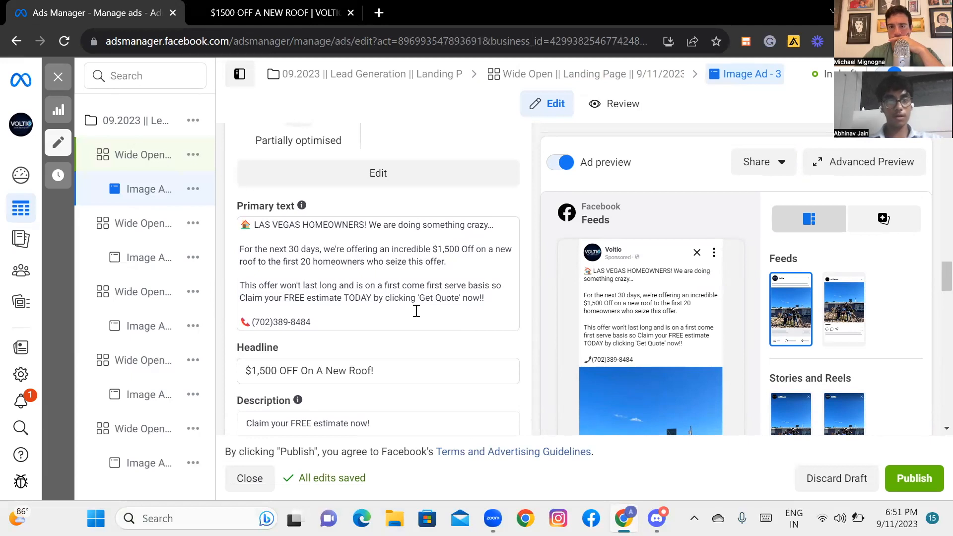
{"action": "scroll", "coordinate": [416, 311], "scroll_direction": "down", "scroll_amount": 2}
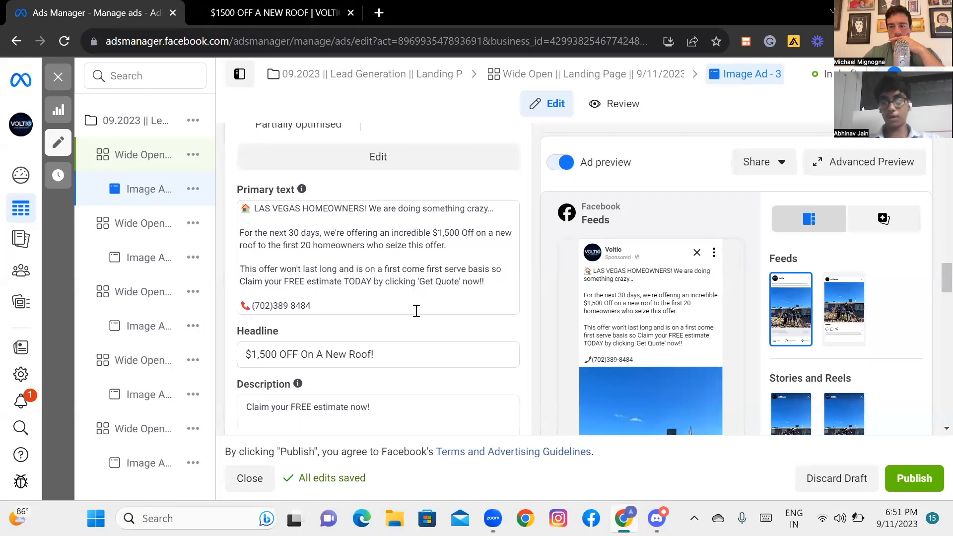
{"action": "scroll", "coordinate": [383, 265], "scroll_direction": "up", "scroll_amount": 1}
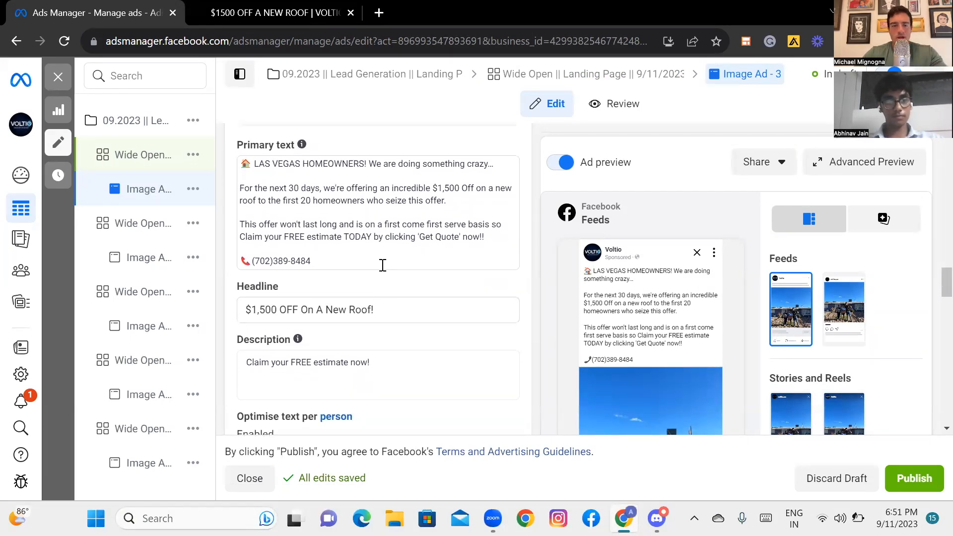
{"action": "left_click_drag", "start_coordinate": [325, 265], "coordinate": [242, 266]}
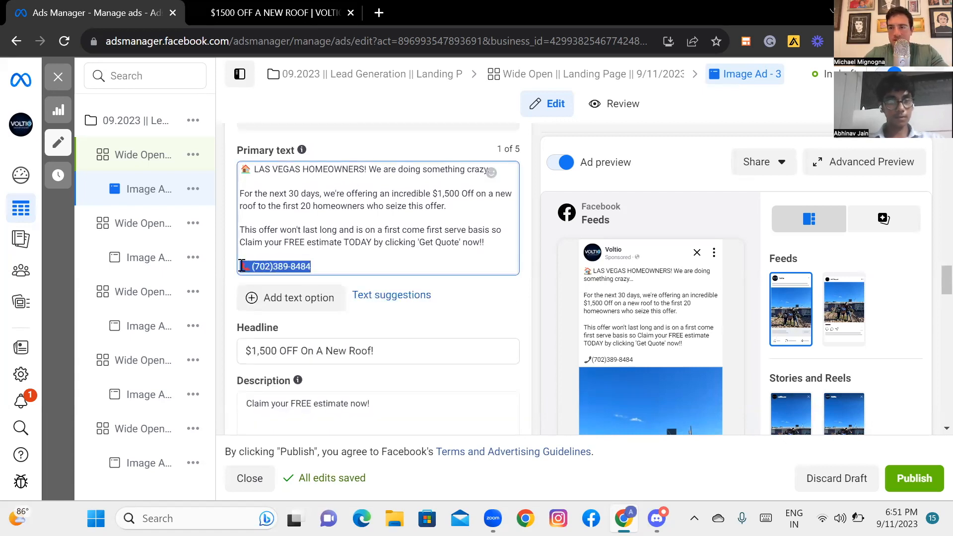
{"action": "key", "text": "BackSpace"}
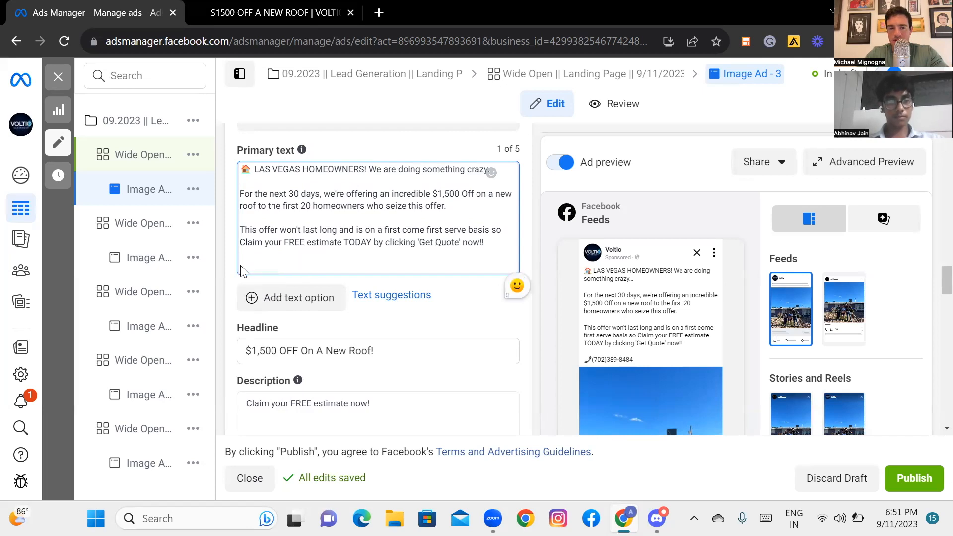
{"action": "key", "text": "BackSpace"}
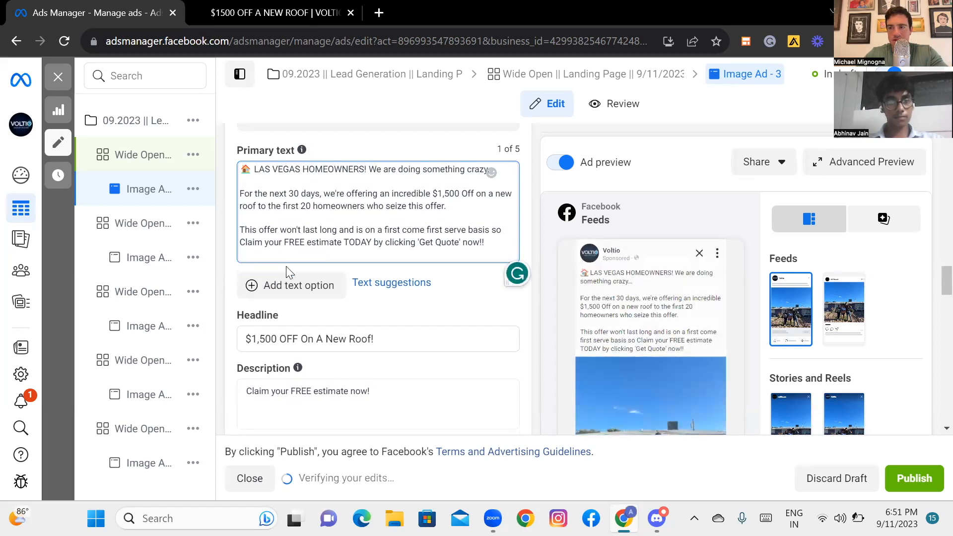
{"action": "key", "text": "BackSpace"}
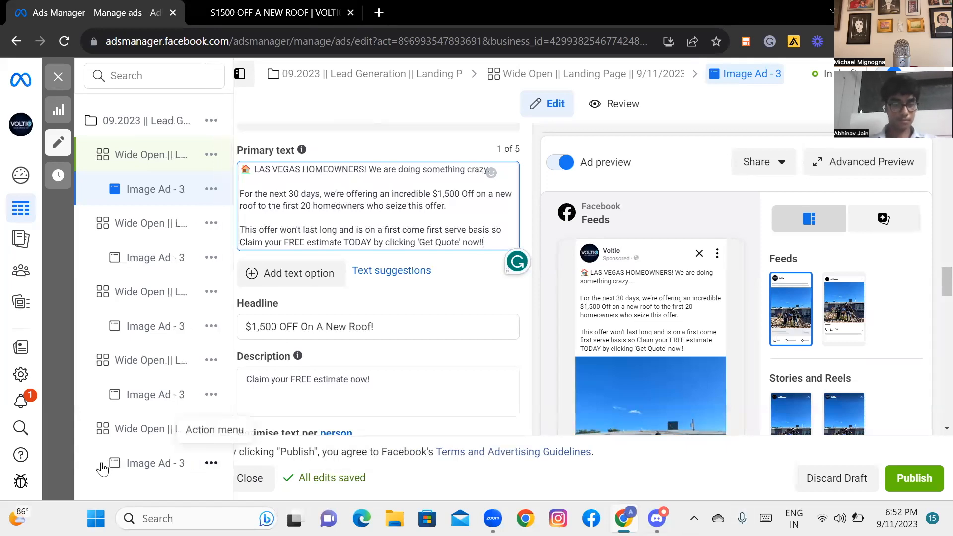
Open Image Ad - 3 in the last-listed ad set, dated 9/13/2023, and replace "seize" with "grab" in its primary text.
{"action": "left_click", "coordinate": [110, 477]}
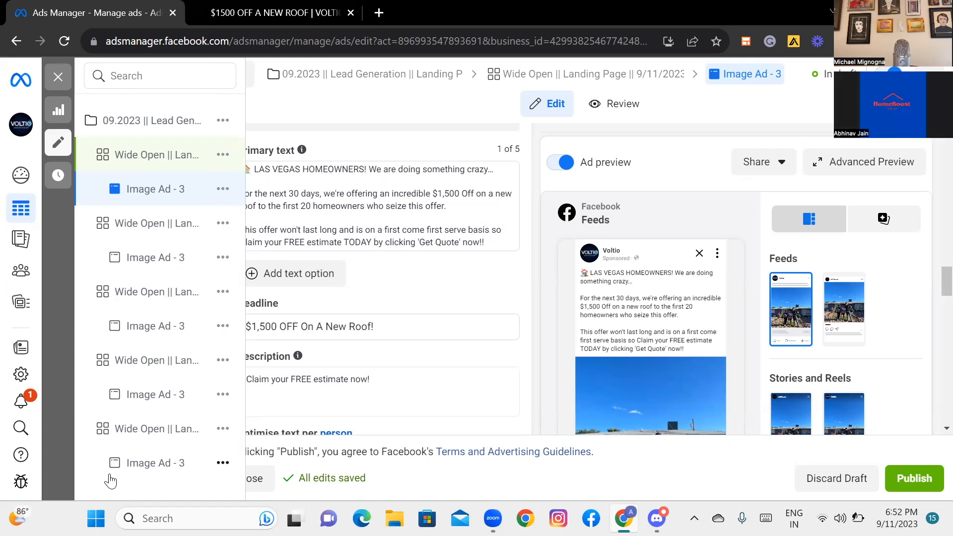
{"action": "left_click", "coordinate": [110, 481]}
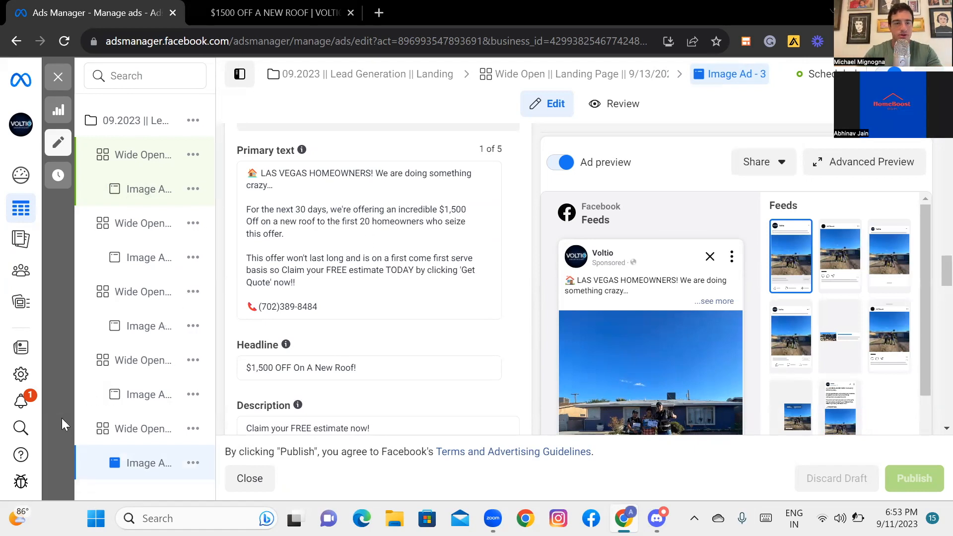
{"action": "mouse_move", "coordinate": [559, 313]}
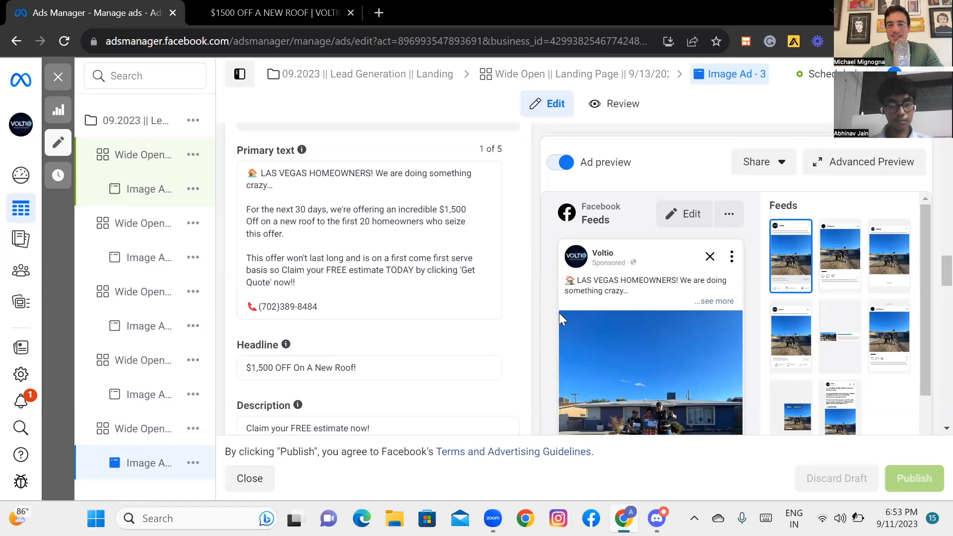
{"action": "left_click", "coordinate": [446, 222]}
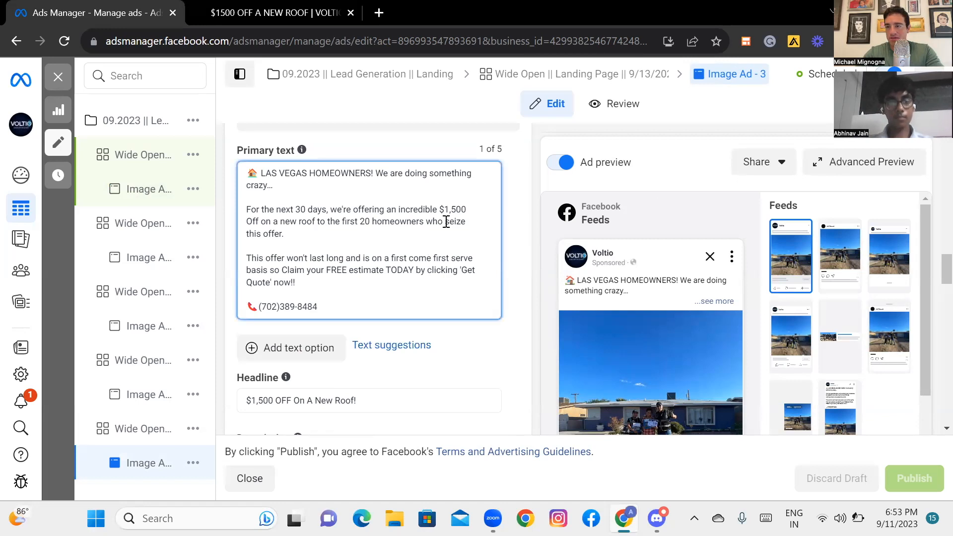
{"action": "double_click", "coordinate": [451, 222]}
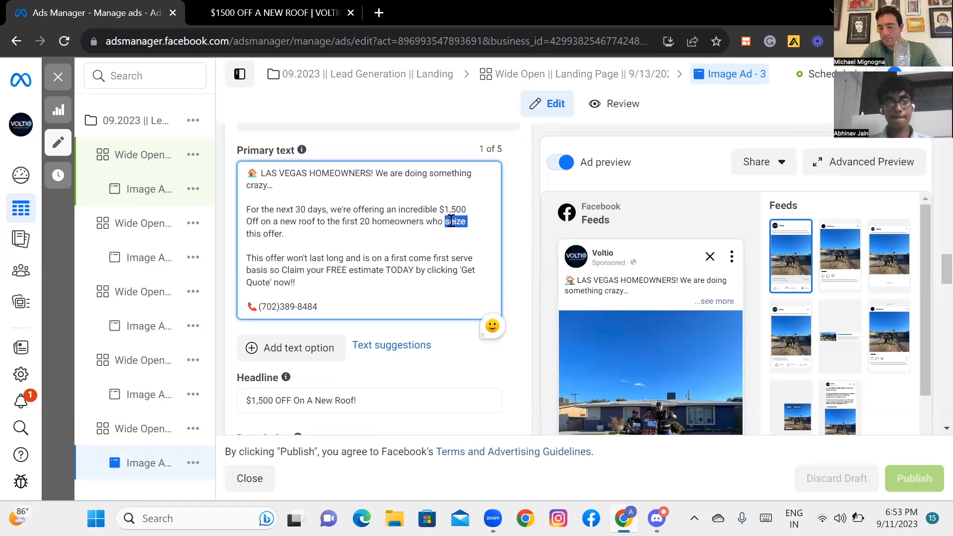
{"action": "key", "text": "BackSpace"}
{"action": "type", "text": "grab"}
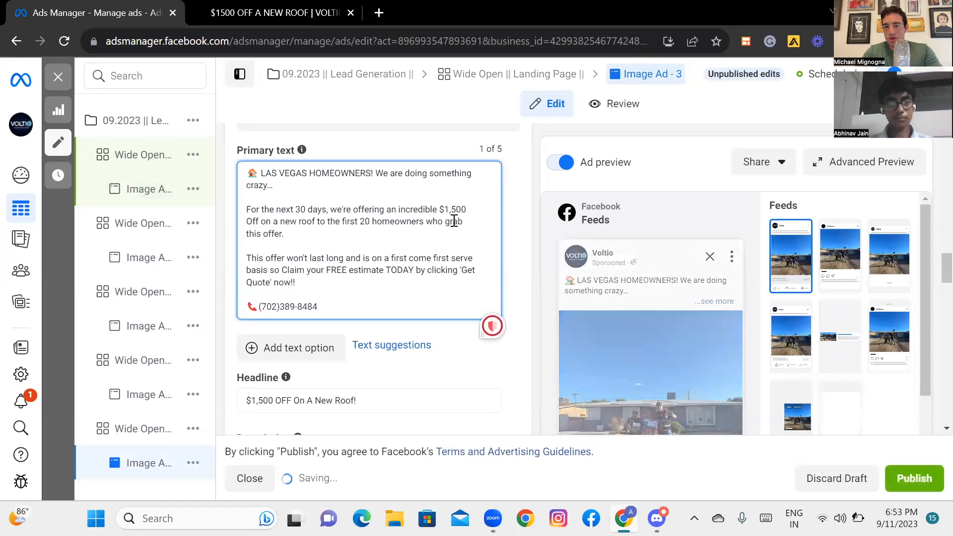
Change "grab" to "claim" in the primary text and extend the end of that sentence to "this offer right now.".
{"action": "double_click", "coordinate": [454, 221]}
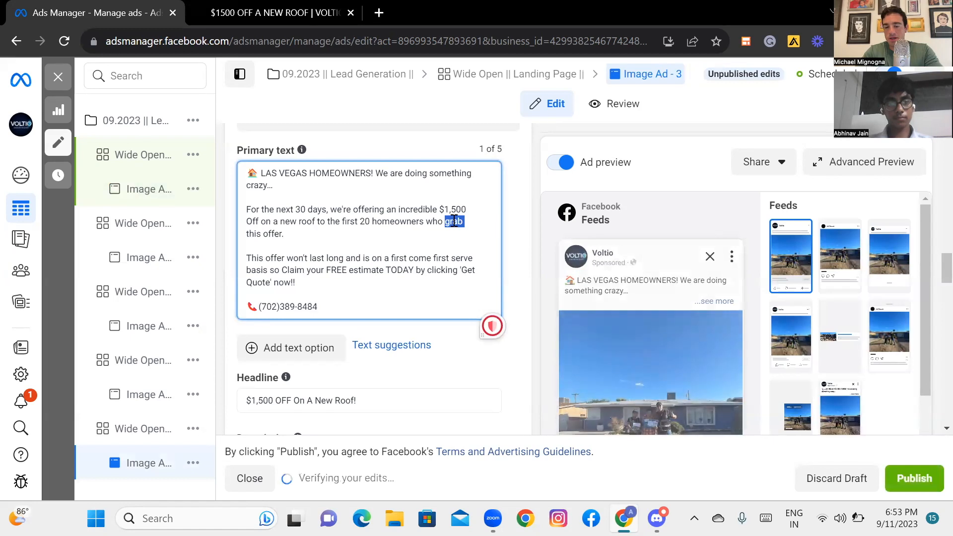
{"action": "type", "text": "claim"}
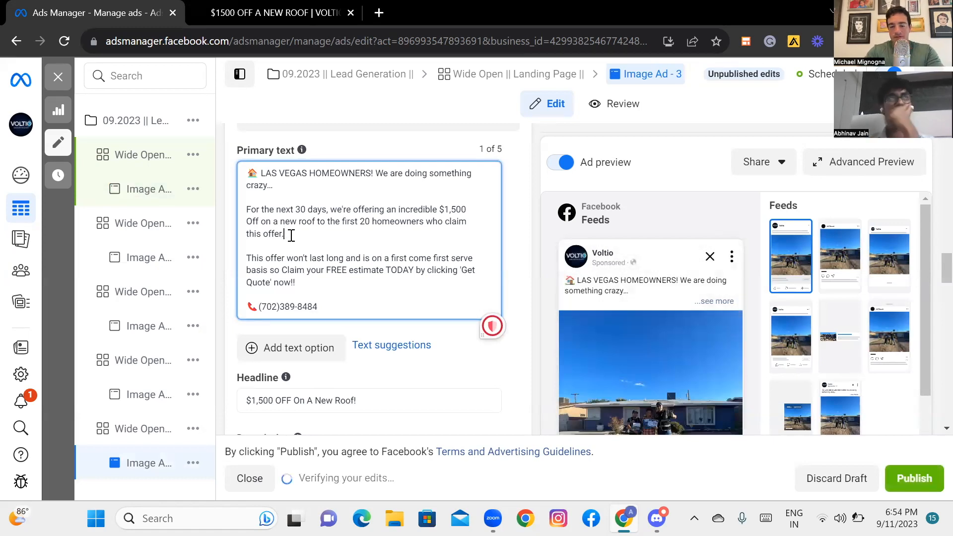
{"action": "key", "text": "BackSpace"}
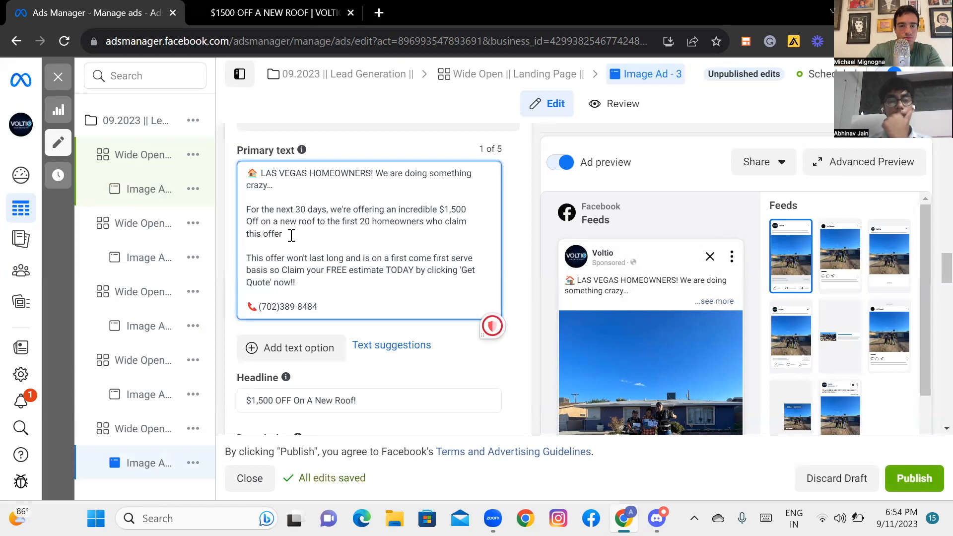
{"action": "type", "text": "right now."}
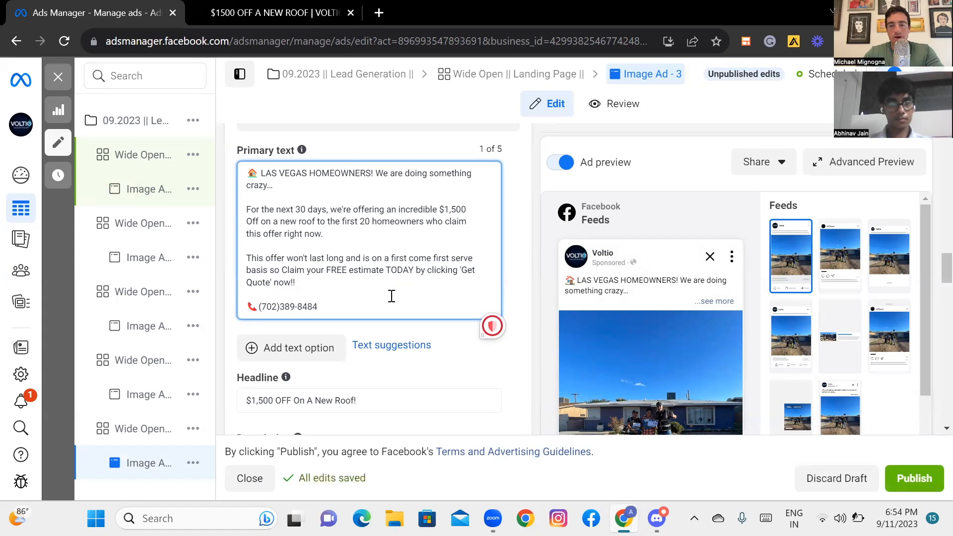
Examine the edited ad's website destination, placement media, Advantage+ creative section, primary text and headline.
{"action": "scroll", "coordinate": [533, 295], "scroll_direction": "down", "scroll_amount": 1}
{"action": "scroll", "coordinate": [534, 298], "scroll_direction": "down", "scroll_amount": 10}
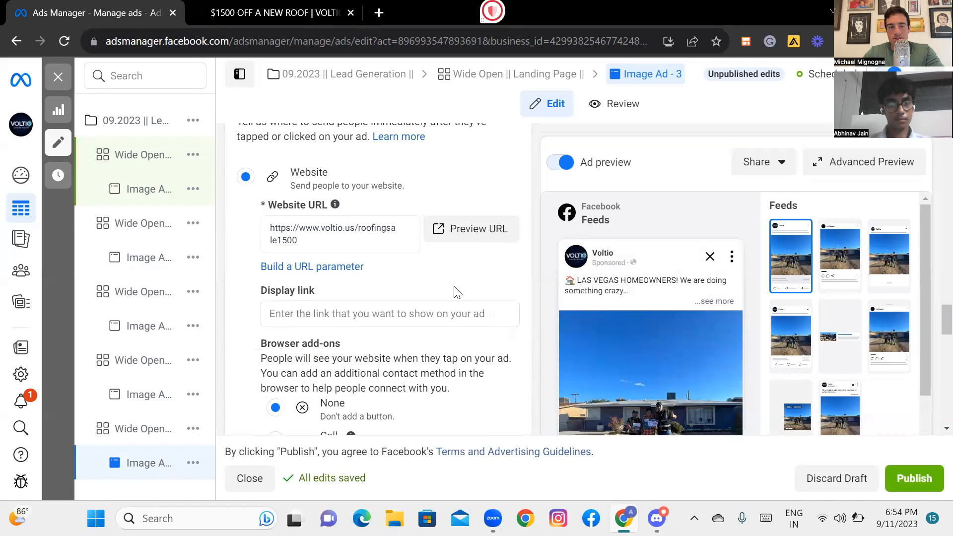
{"action": "scroll", "coordinate": [397, 288], "scroll_direction": "up", "scroll_amount": 5}
{"action": "scroll", "coordinate": [350, 287], "scroll_direction": "up", "scroll_amount": 8}
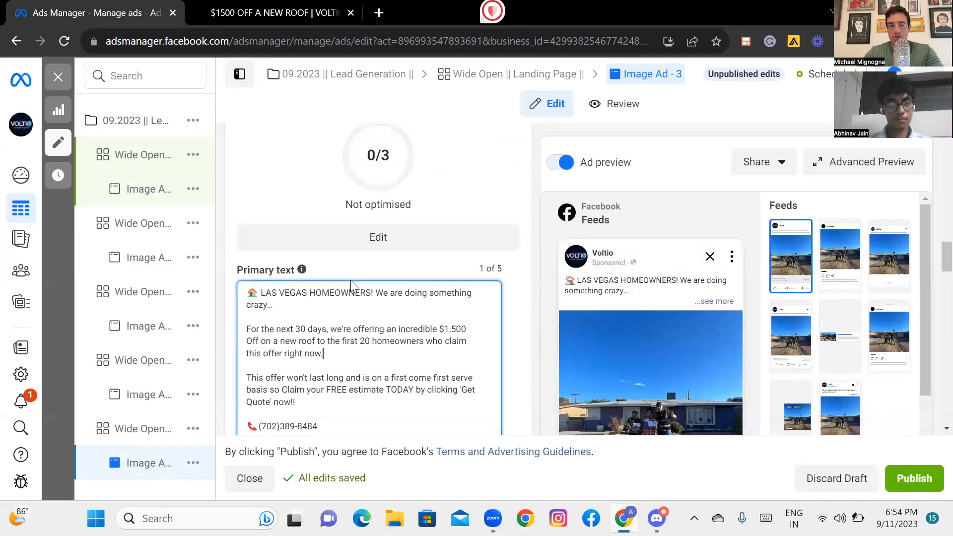
{"action": "mouse_move", "coordinate": [139, 187]}
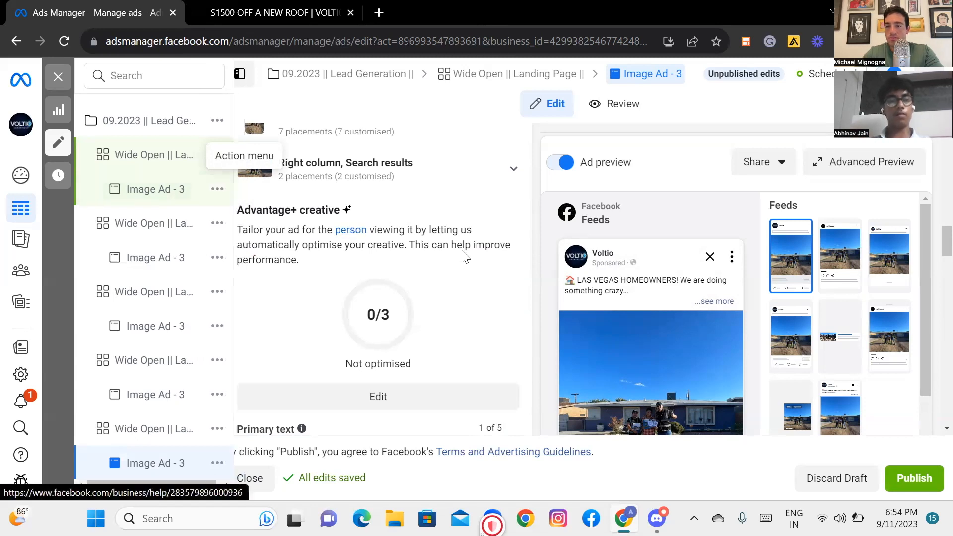
{"action": "scroll", "coordinate": [394, 277], "scroll_direction": "down", "scroll_amount": 2}
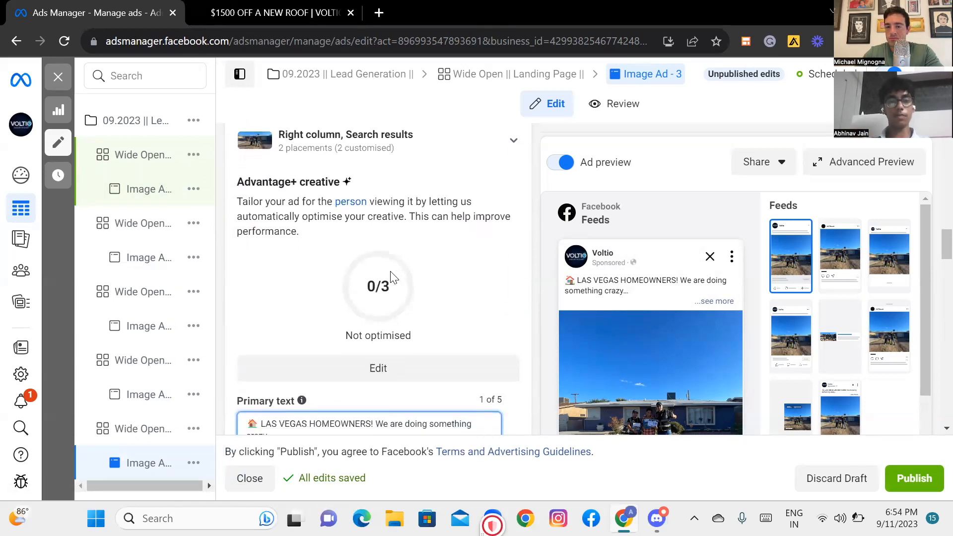
{"action": "scroll", "coordinate": [394, 277], "scroll_direction": "down", "scroll_amount": 3}
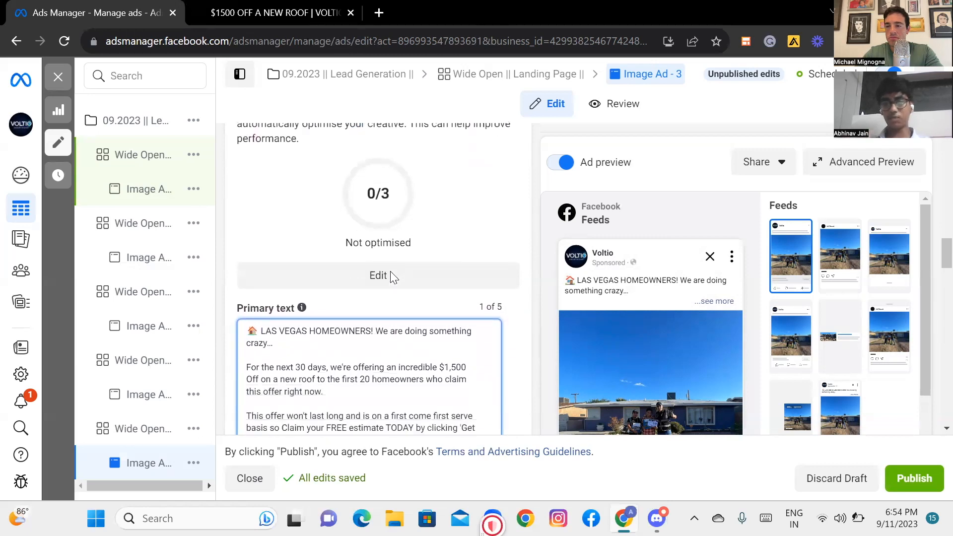
{"action": "scroll", "coordinate": [392, 277], "scroll_direction": "down", "scroll_amount": 1}
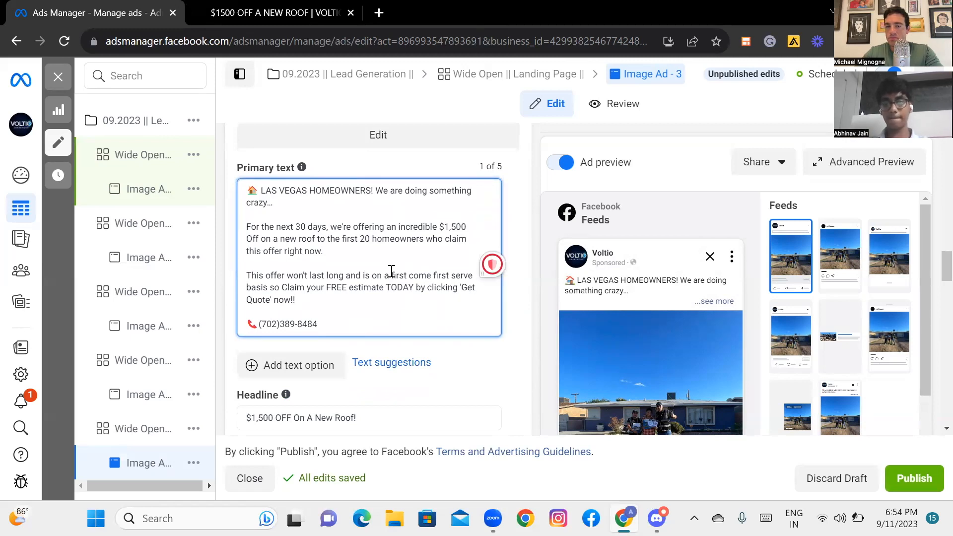
{"action": "scroll", "coordinate": [391, 271], "scroll_direction": "down", "scroll_amount": 2}
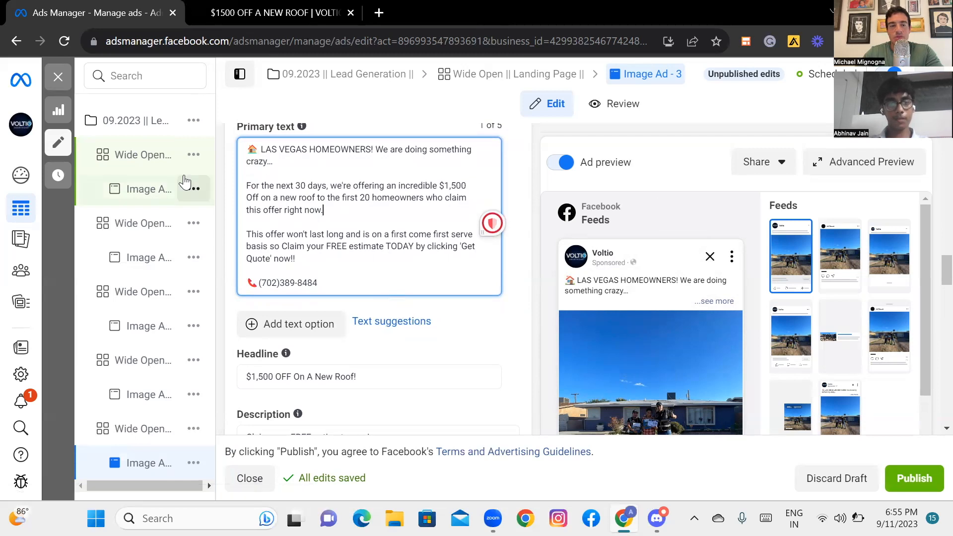
Duplicate Image Ad - 3 in the first-listed ad set within the original campaign, making 2 copies.
{"action": "mouse_move", "coordinate": [193, 197]}
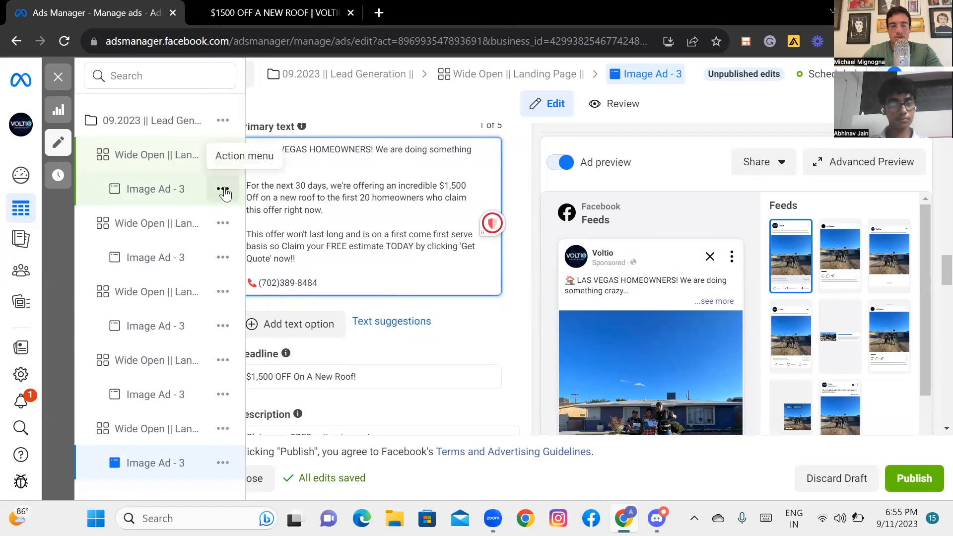
{"action": "left_click", "coordinate": [223, 190]}
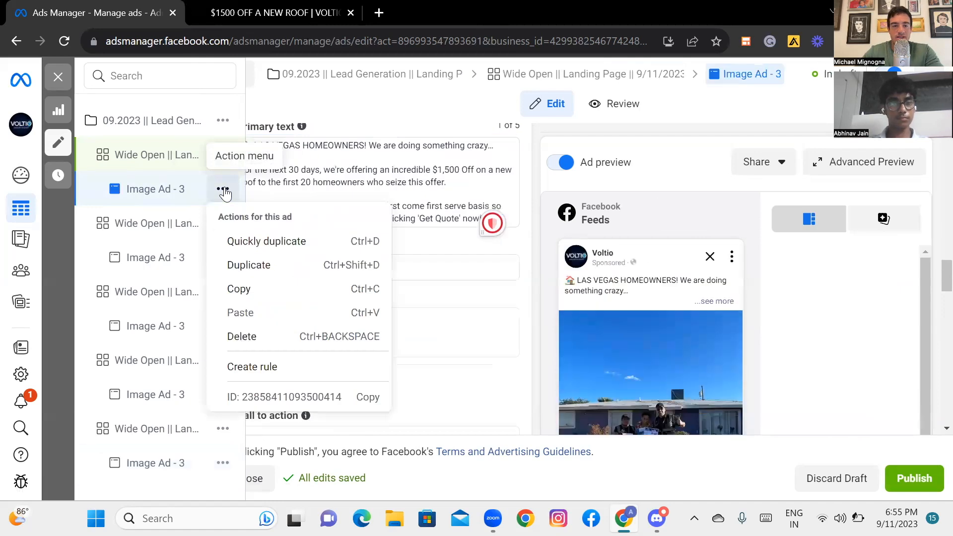
{"action": "left_click", "coordinate": [269, 273]}
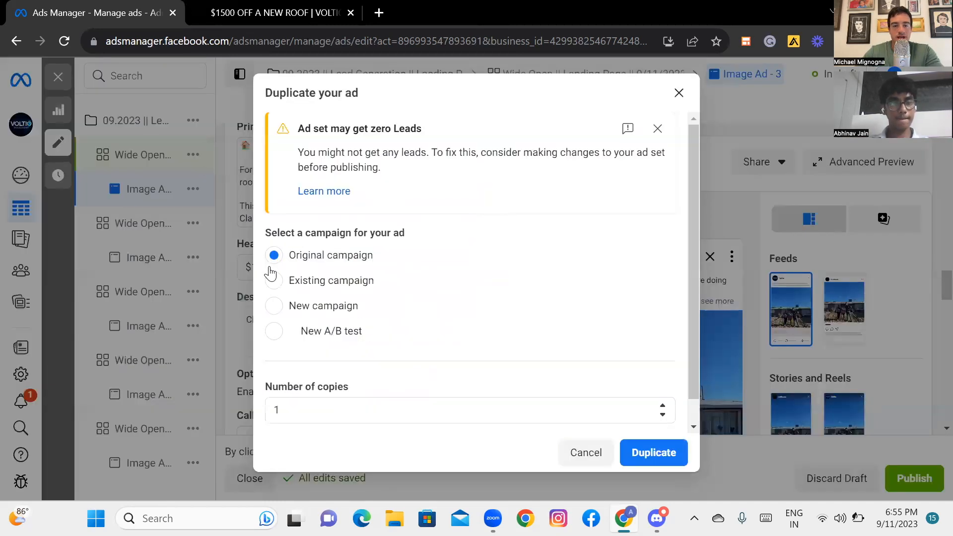
{"action": "left_click", "coordinate": [293, 410]}
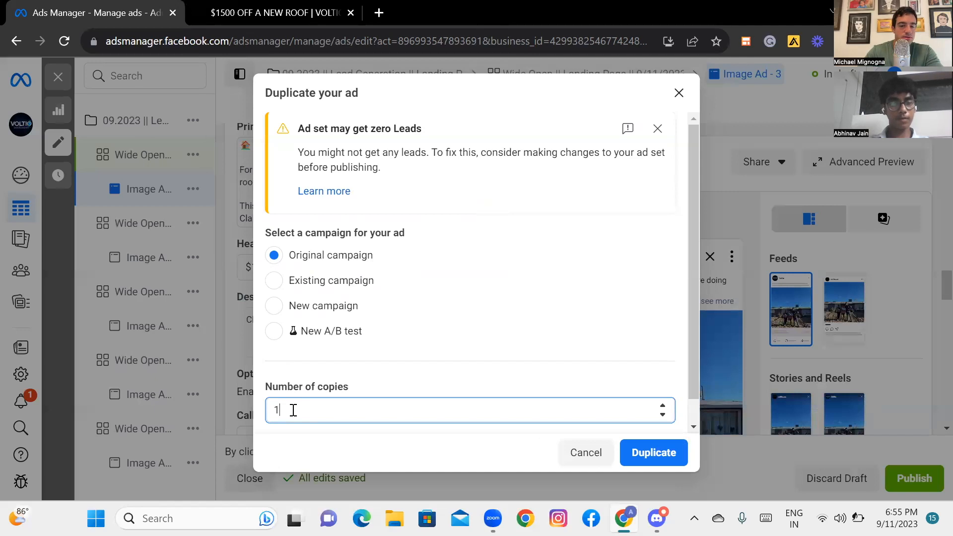
{"action": "key", "text": "BackSpace"}
{"action": "type", "text": "2"}
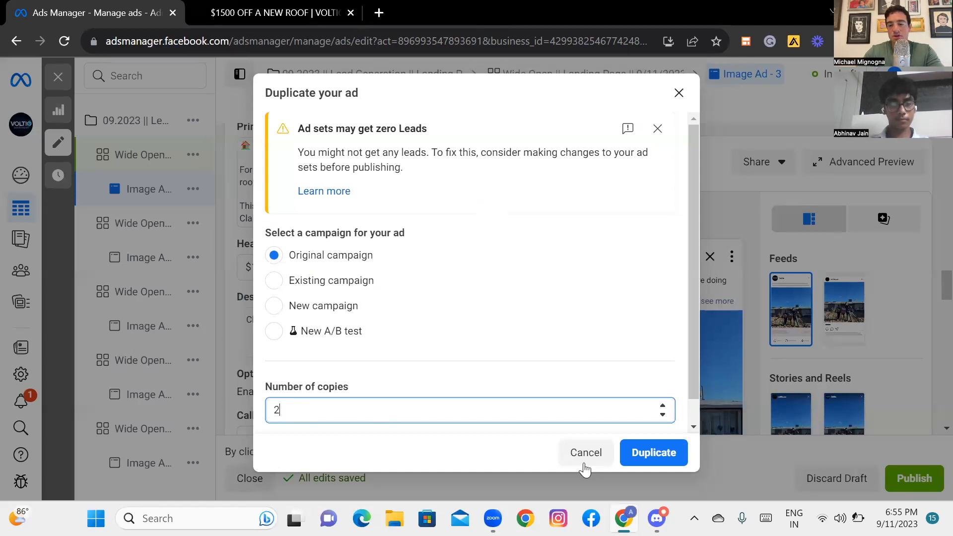
{"action": "left_click", "coordinate": [631, 452]}
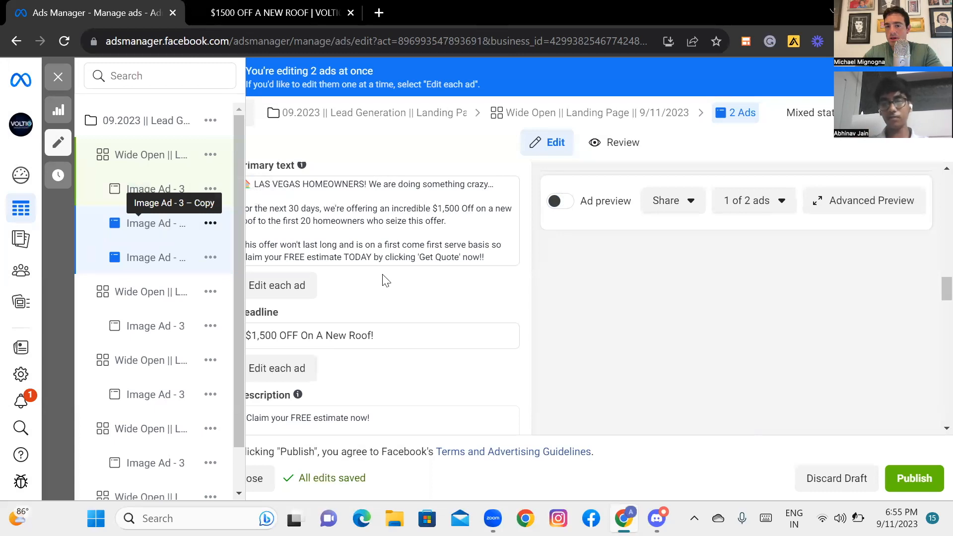
{"action": "scroll", "coordinate": [386, 281], "scroll_direction": "up", "scroll_amount": 1}
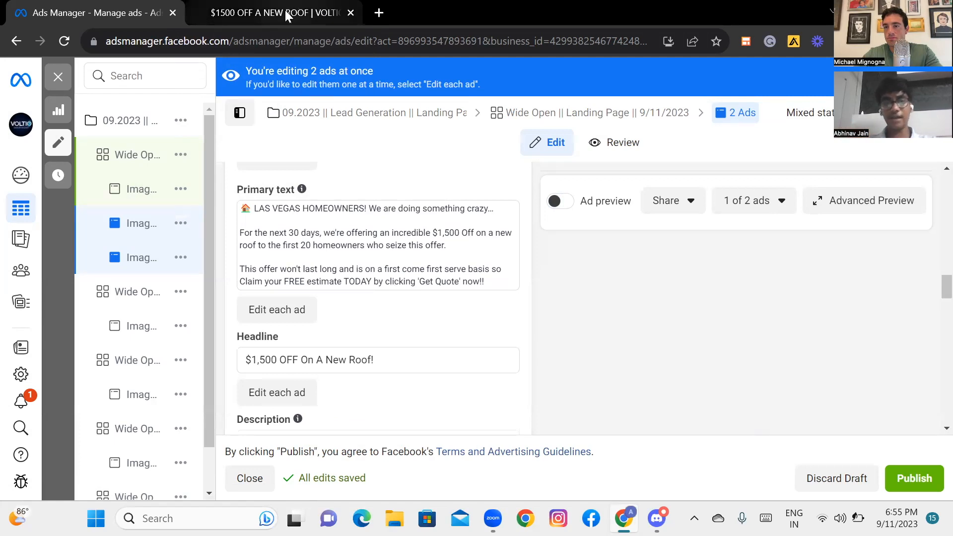
Review the Voltio $1500 off roofing landing page, including its headline and form, and return to Ads Manager.
{"action": "mouse_move", "coordinate": [285, 10]}
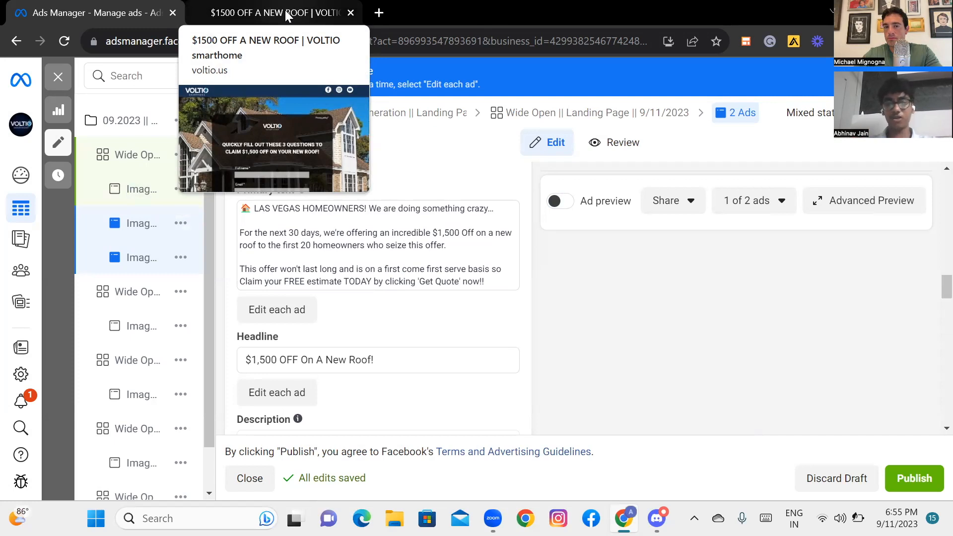
{"action": "left_click", "coordinate": [285, 10]}
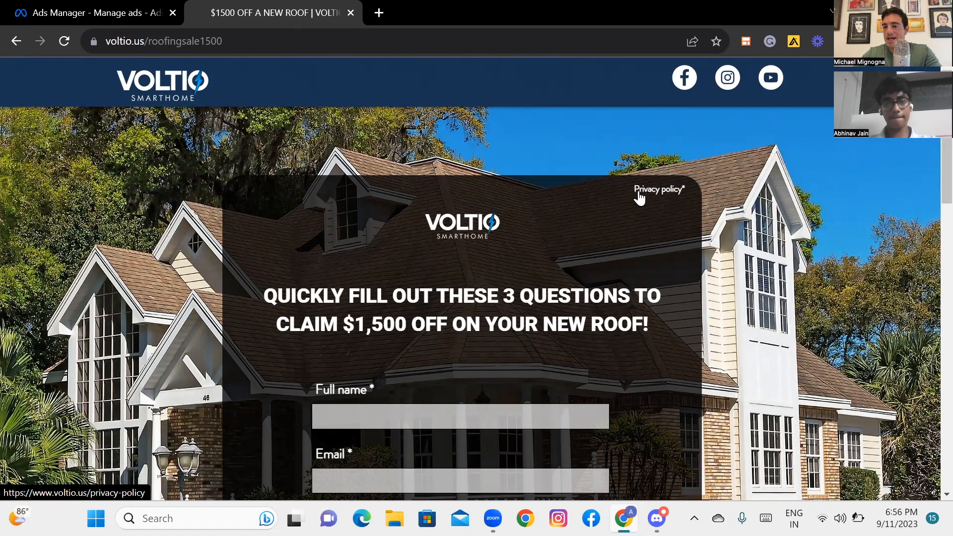
{"action": "left_click", "coordinate": [112, 16]}
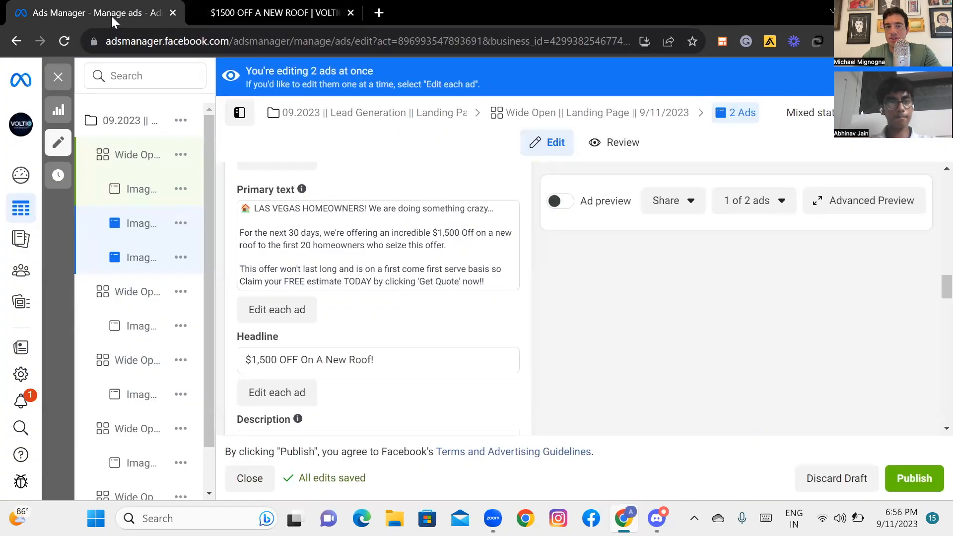
{"action": "left_click", "coordinate": [284, 15]}
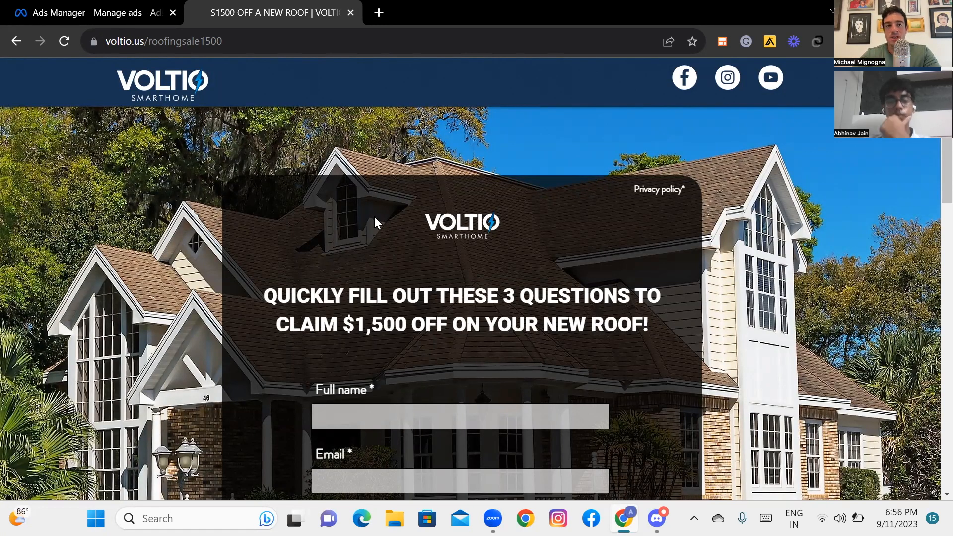
{"action": "left_click", "coordinate": [119, 14]}
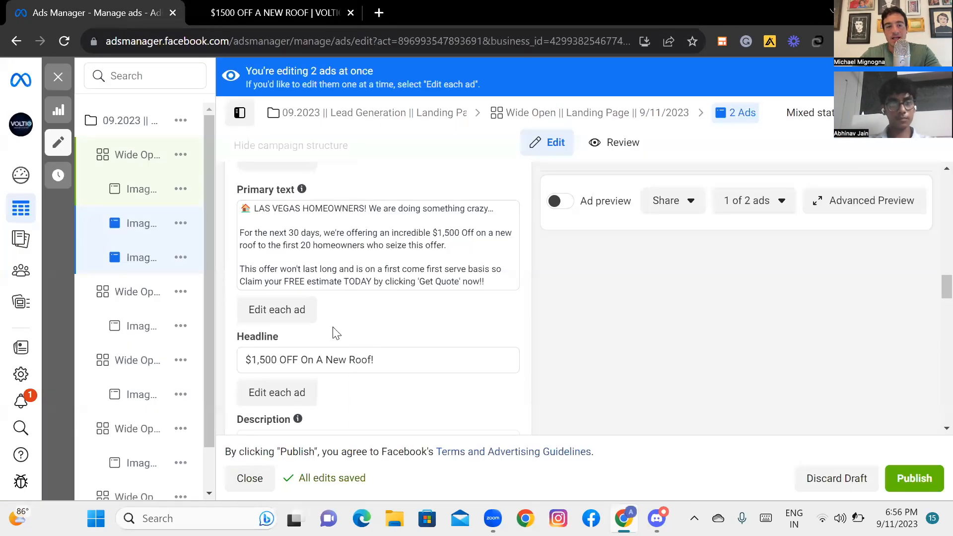
Rename the original ad and its two copies in the first-listed ad set as 1, 2 and 3.
{"action": "mouse_move", "coordinate": [138, 195]}
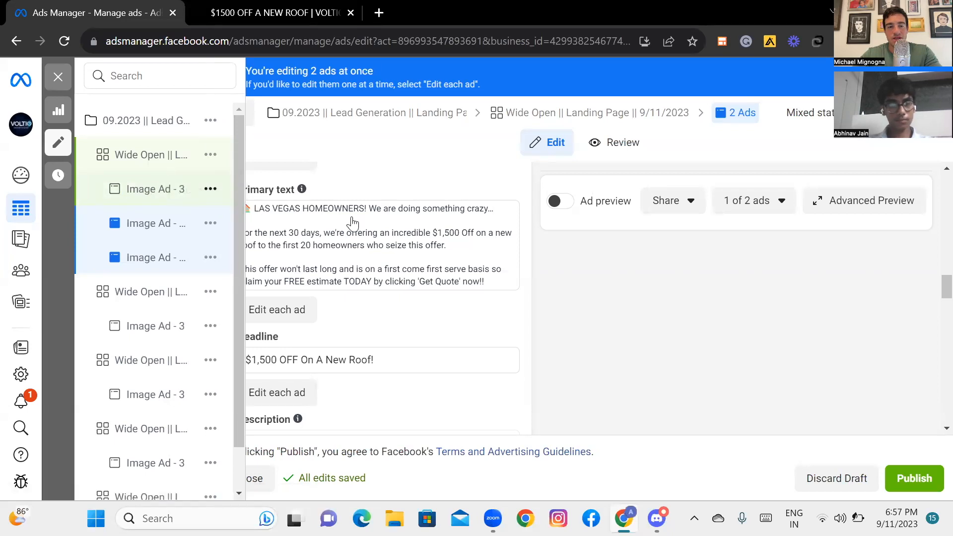
{"action": "left_click", "coordinate": [166, 188]}
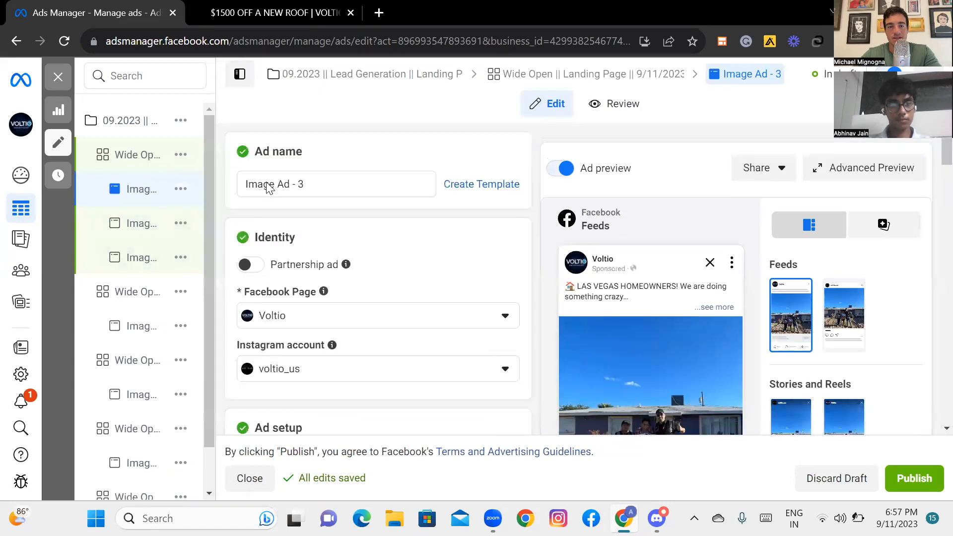
{"action": "left_click_drag", "start_coordinate": [308, 182], "coordinate": [231, 136]}
{"action": "type", "text": "1"}
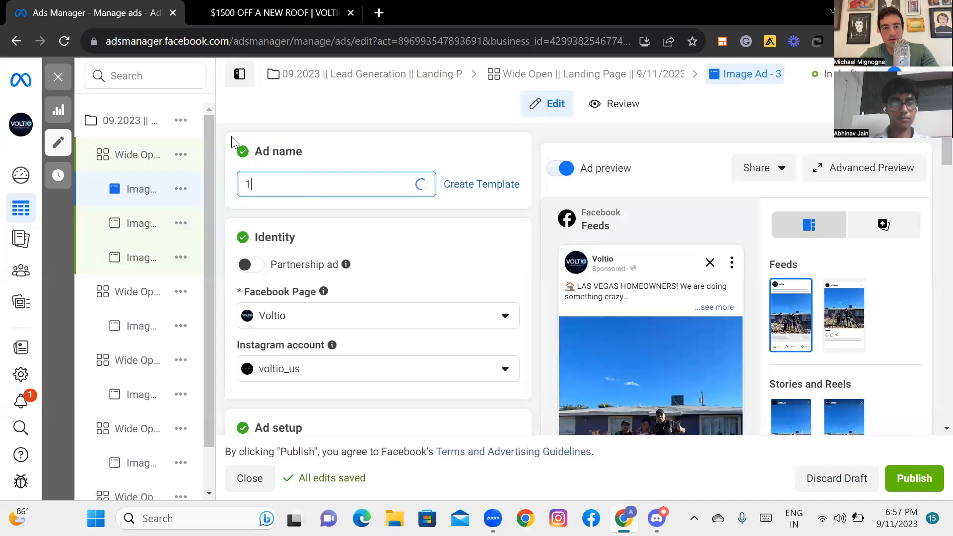
{"action": "left_click", "coordinate": [133, 224]}
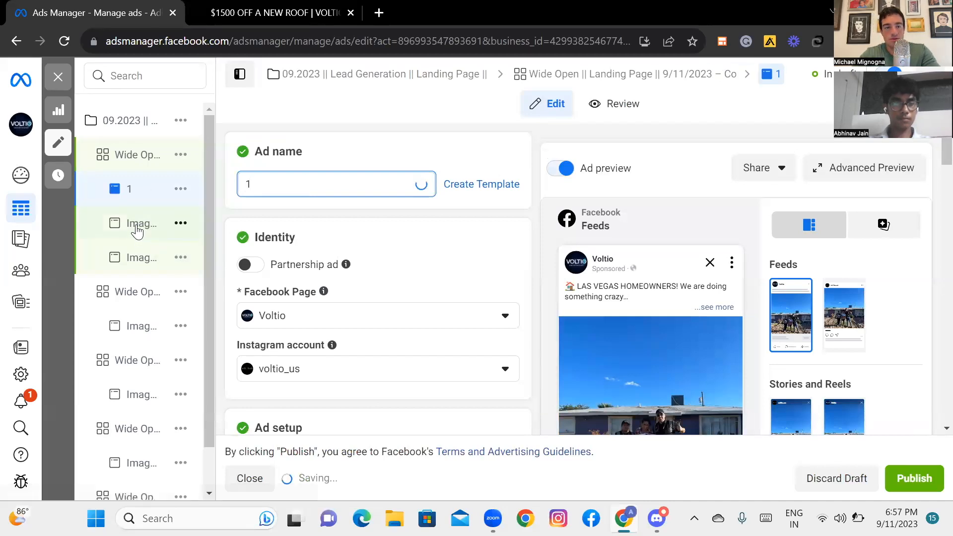
{"action": "triple_click", "coordinate": [269, 185]}
{"action": "type", "text": "2"}
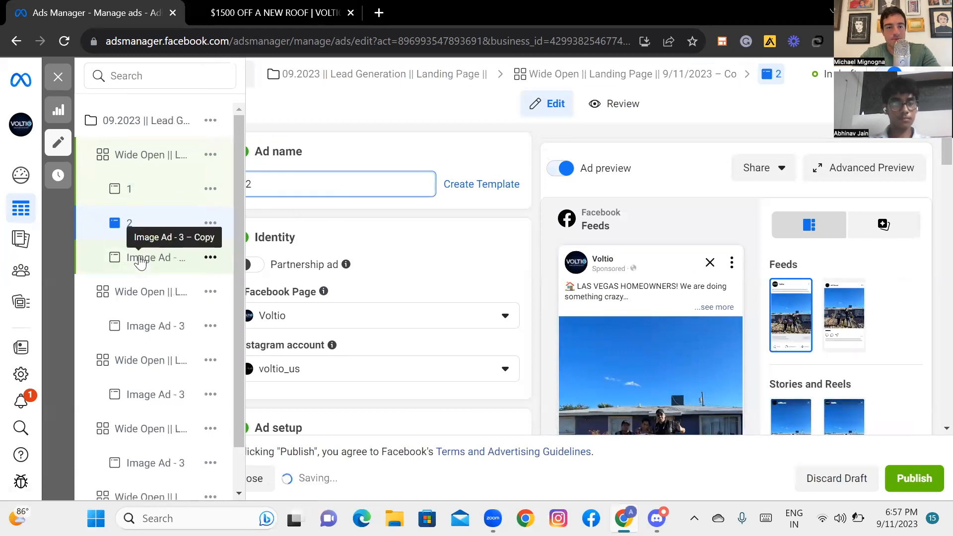
{"action": "double_click", "coordinate": [263, 185]}
{"action": "triple_click", "coordinate": [263, 184]}
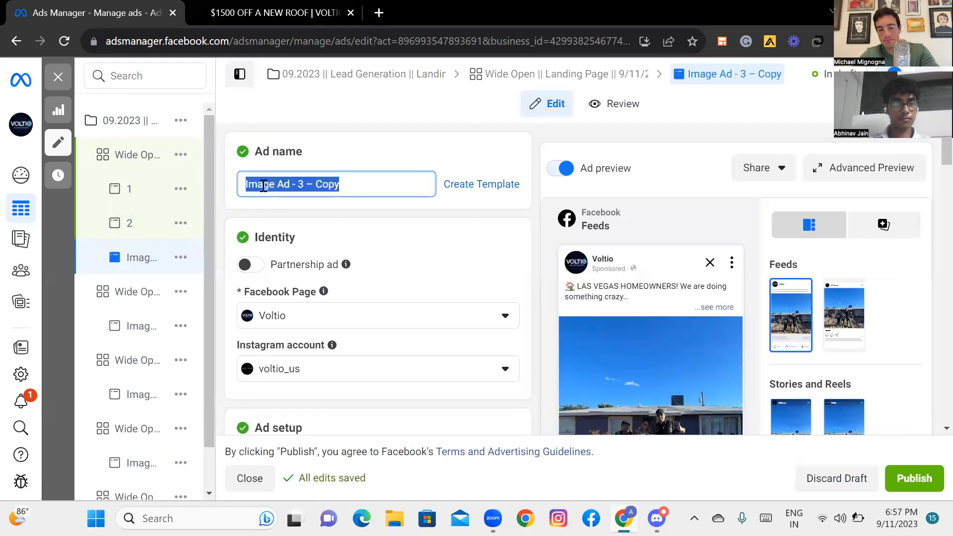
{"action": "type", "text": "3"}
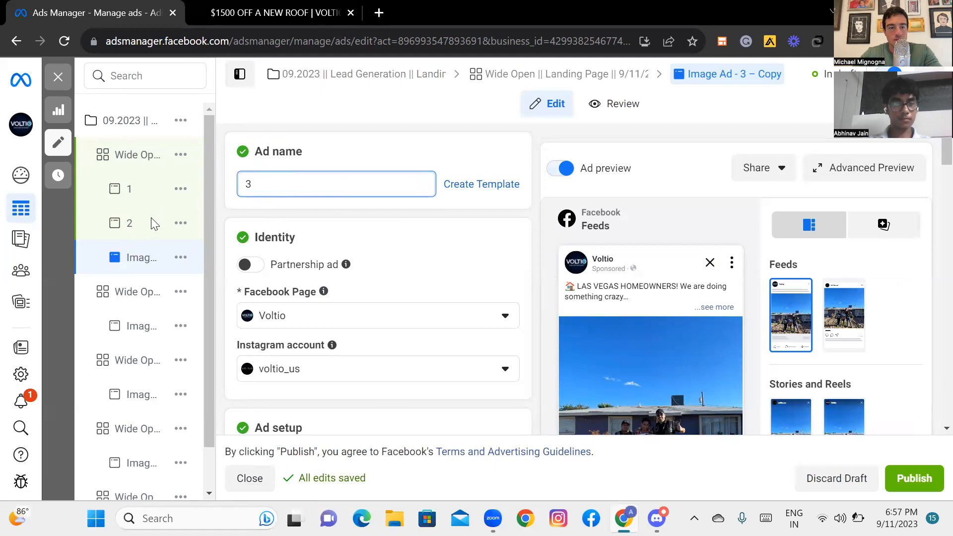
Replace the headline of ad 2 with "New roof for $1,500 LESS".
{"action": "left_click", "coordinate": [152, 226]}
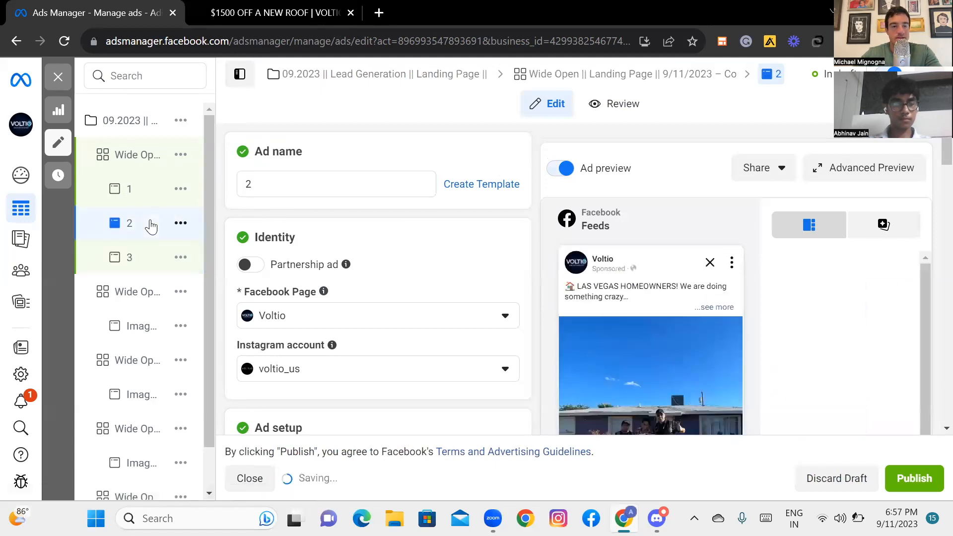
{"action": "scroll", "coordinate": [404, 261], "scroll_direction": "down", "scroll_amount": 2}
{"action": "scroll", "coordinate": [405, 262], "scroll_direction": "down", "scroll_amount": 10}
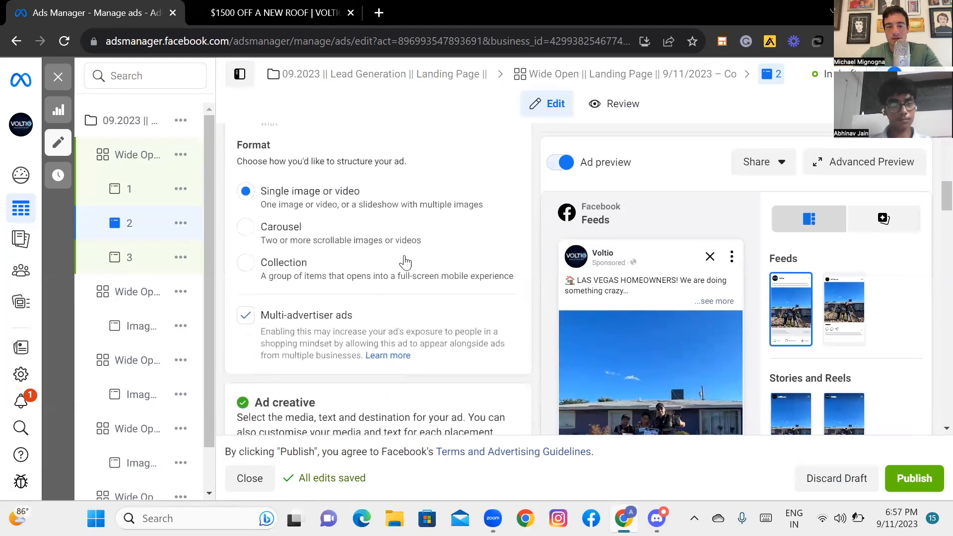
{"action": "scroll", "coordinate": [404, 262], "scroll_direction": "down", "scroll_amount": 5}
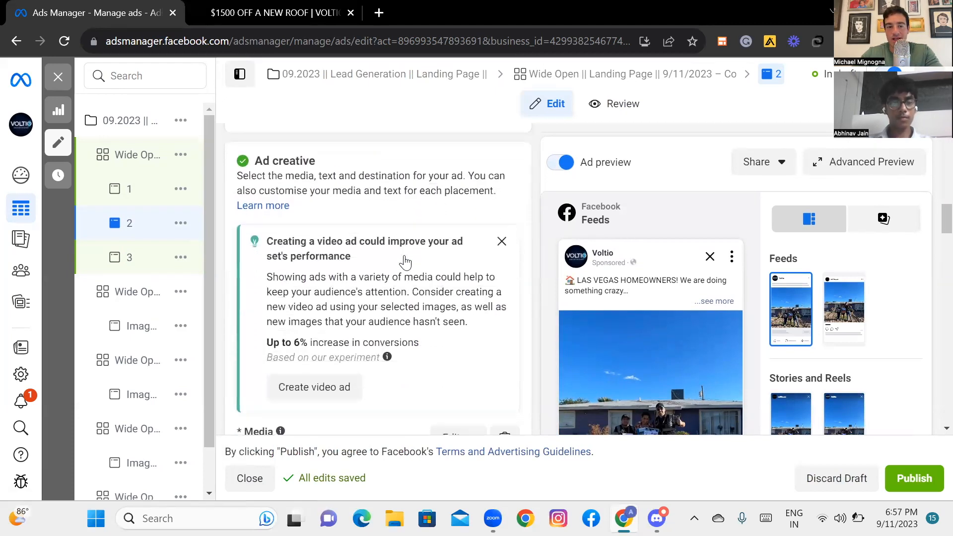
{"action": "scroll", "coordinate": [405, 262], "scroll_direction": "down", "scroll_amount": 4}
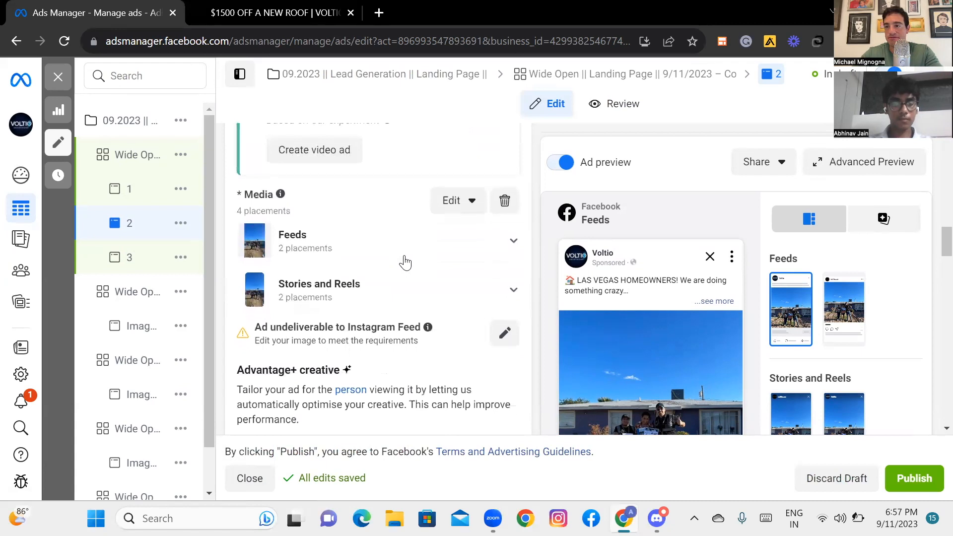
{"action": "scroll", "coordinate": [405, 262], "scroll_direction": "down", "scroll_amount": 6}
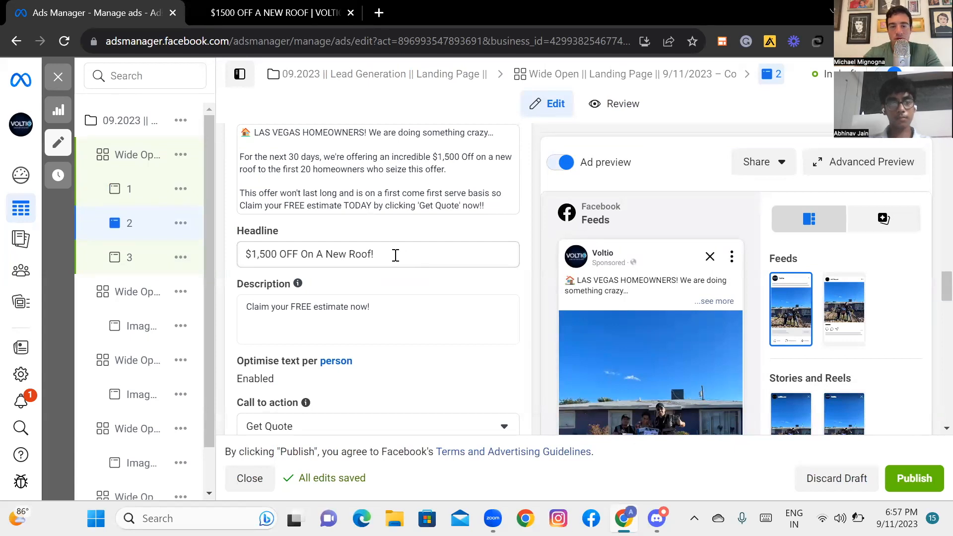
{"action": "scroll", "coordinate": [400, 255], "scroll_direction": "up", "scroll_amount": 3}
{"action": "scroll", "coordinate": [396, 255], "scroll_direction": "up", "scroll_amount": 1}
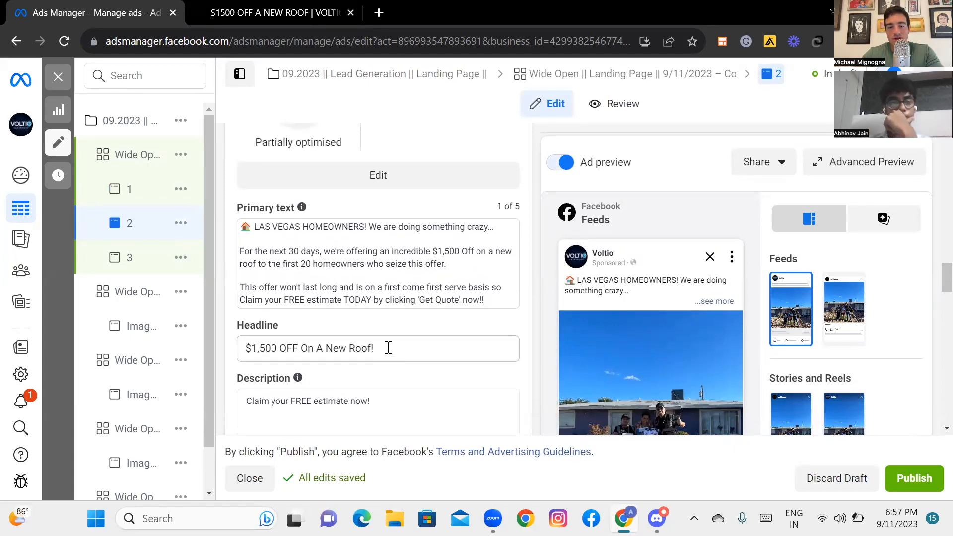
{"action": "left_click_drag", "start_coordinate": [389, 348], "coordinate": [245, 347]}
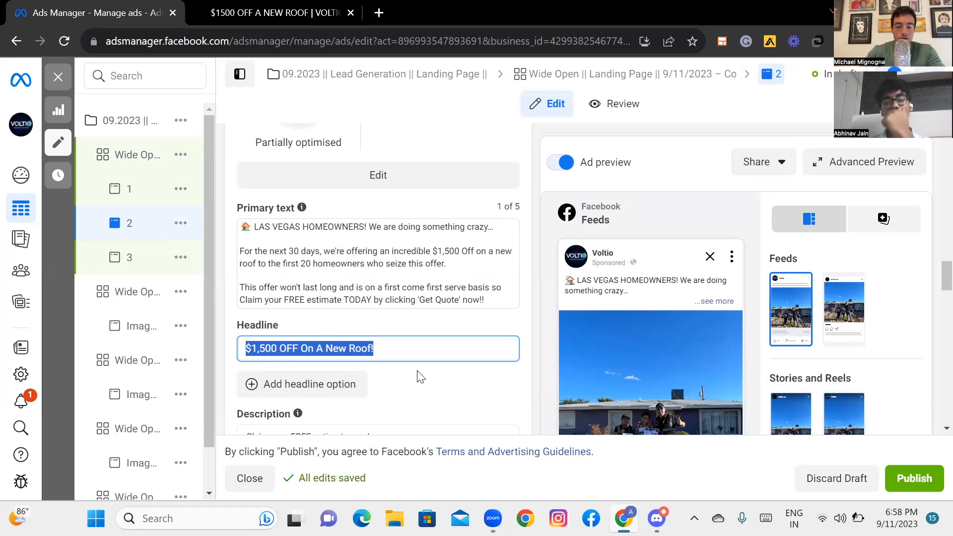
{"action": "type", "text": "New"}
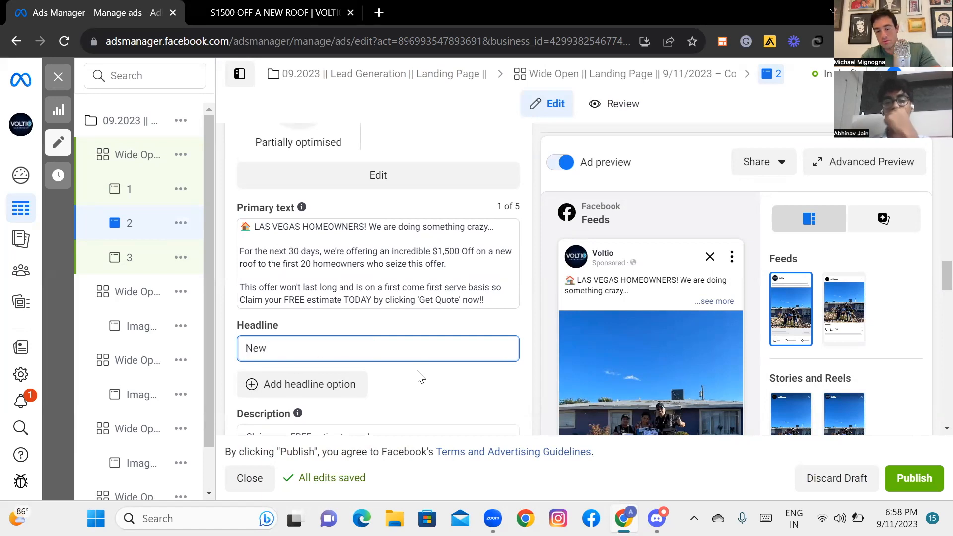
{"action": "type", "text": " roof for "}
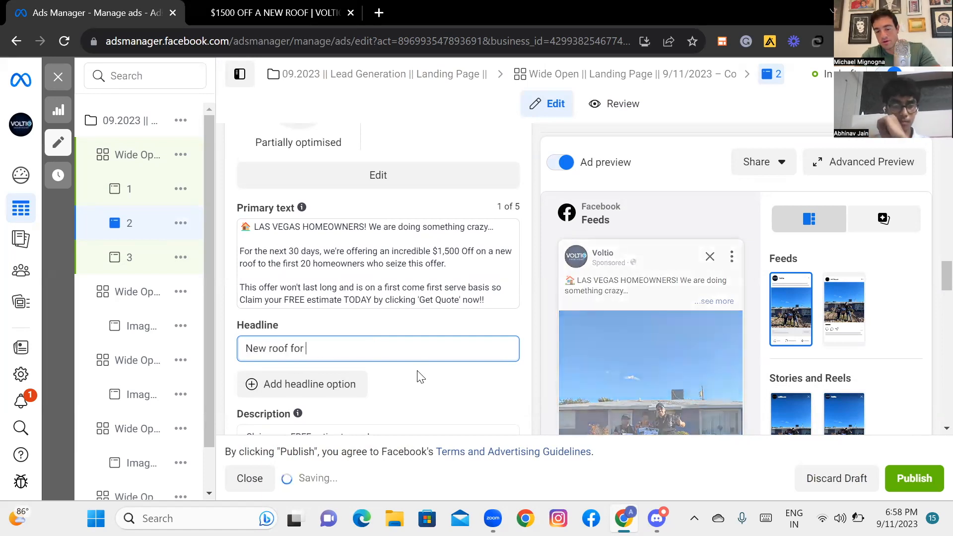
{"action": "type", "text": "$1"}
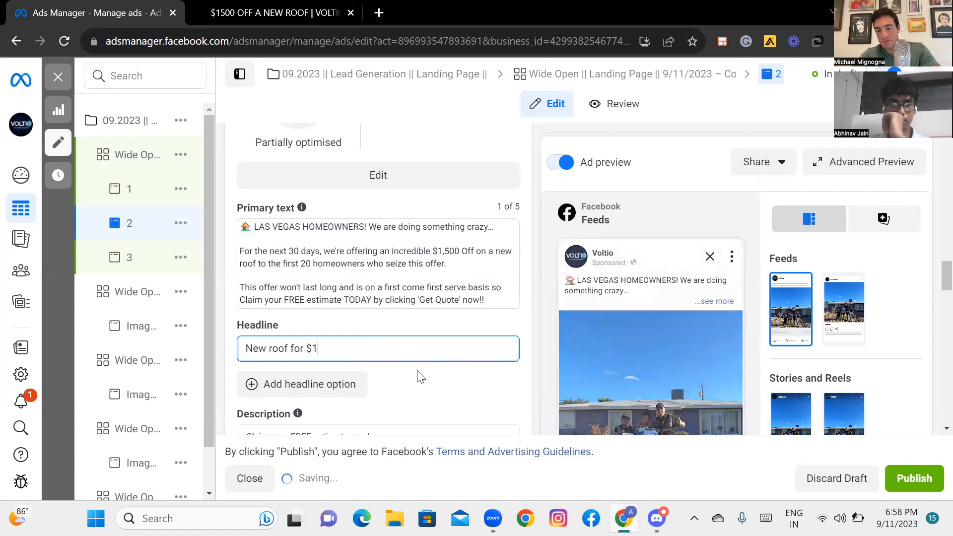
{"action": "type", "text": ",500"}
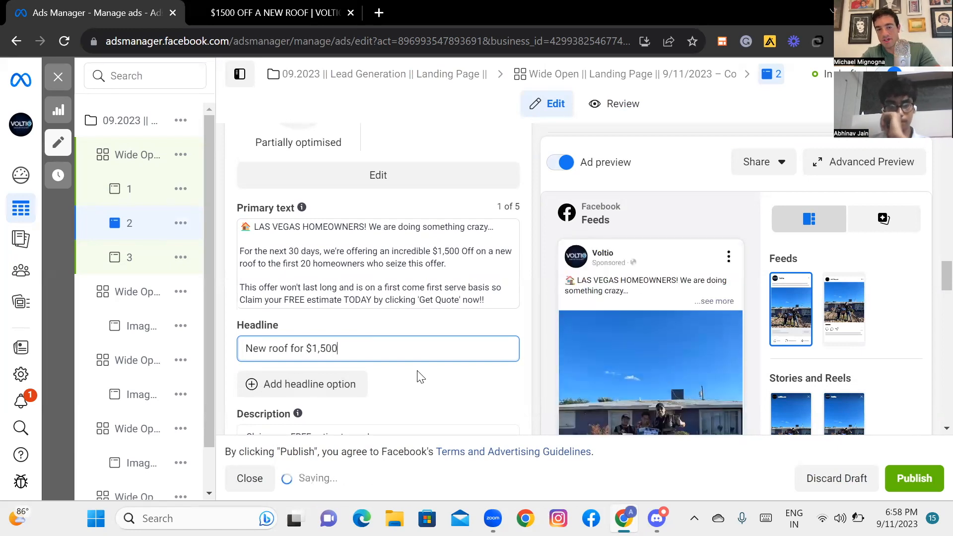
{"action": "type", "text": " LESS"}
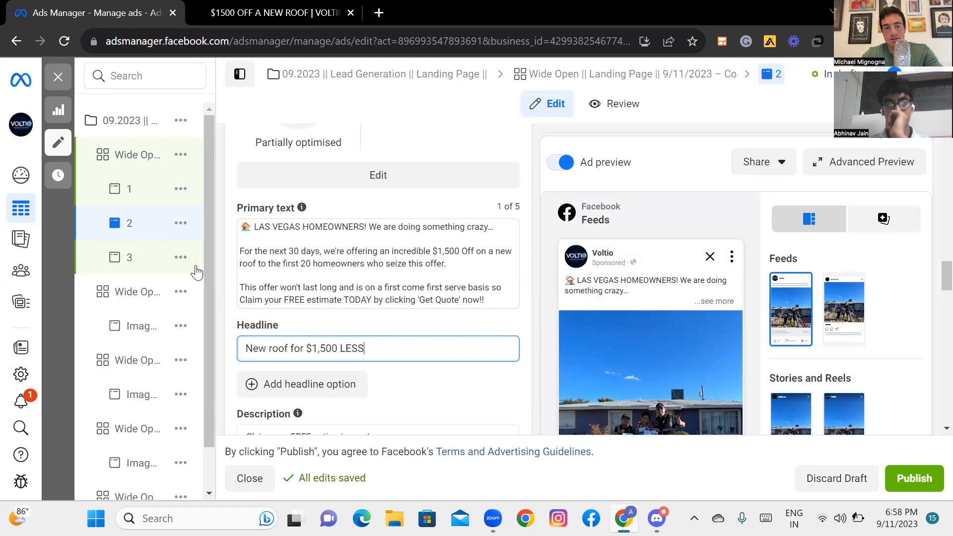
Compare the headline and primary text of ad 3 with those of ad 2.
{"action": "left_click", "coordinate": [136, 259]}
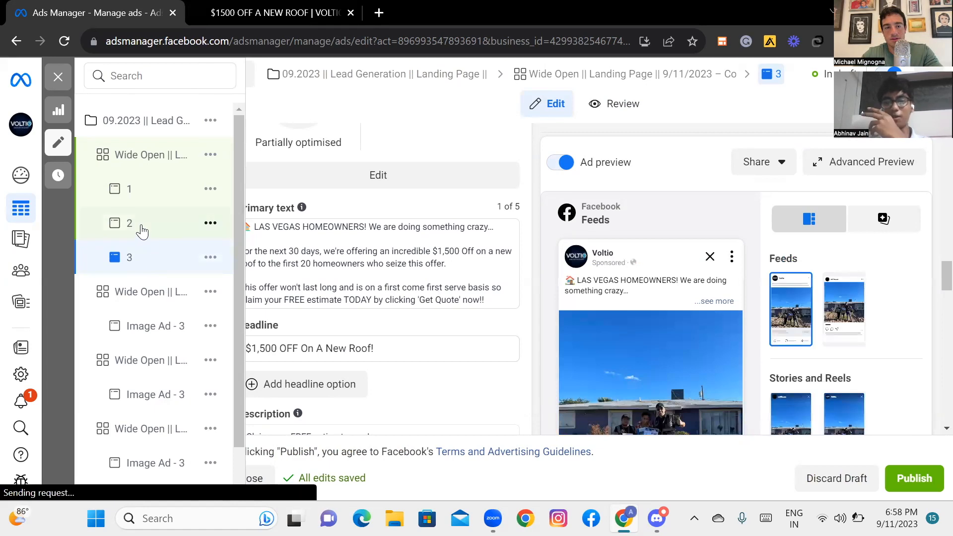
{"action": "left_click", "coordinate": [142, 230]}
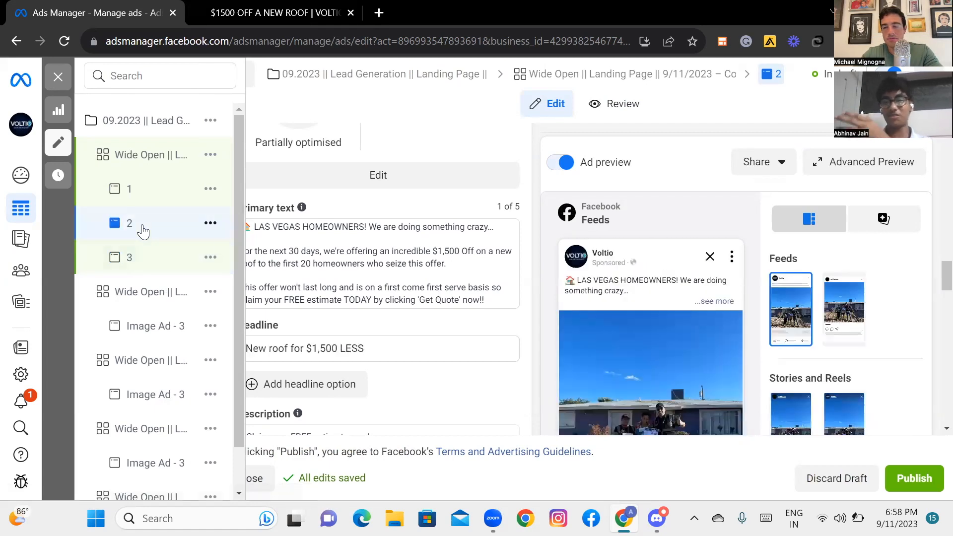
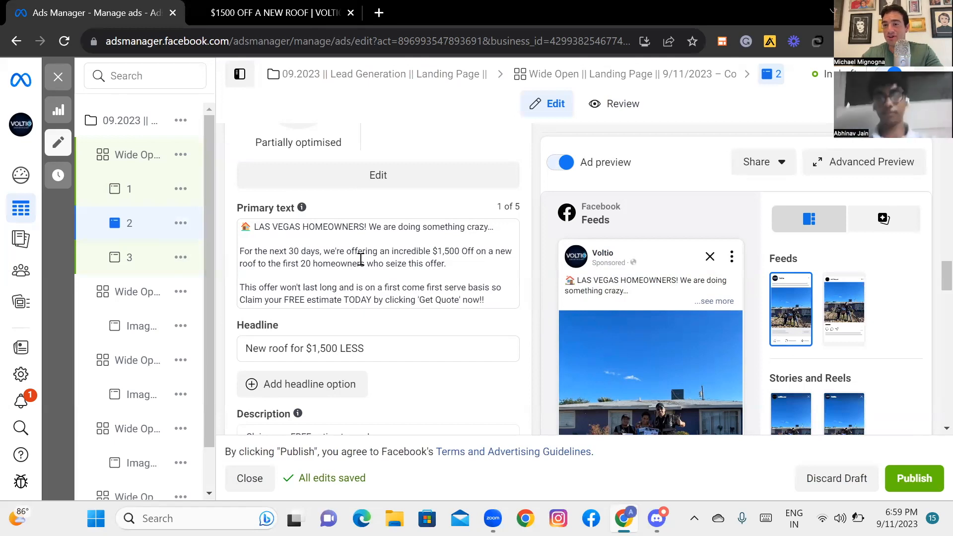
{"action": "mouse_move", "coordinate": [189, 255]}
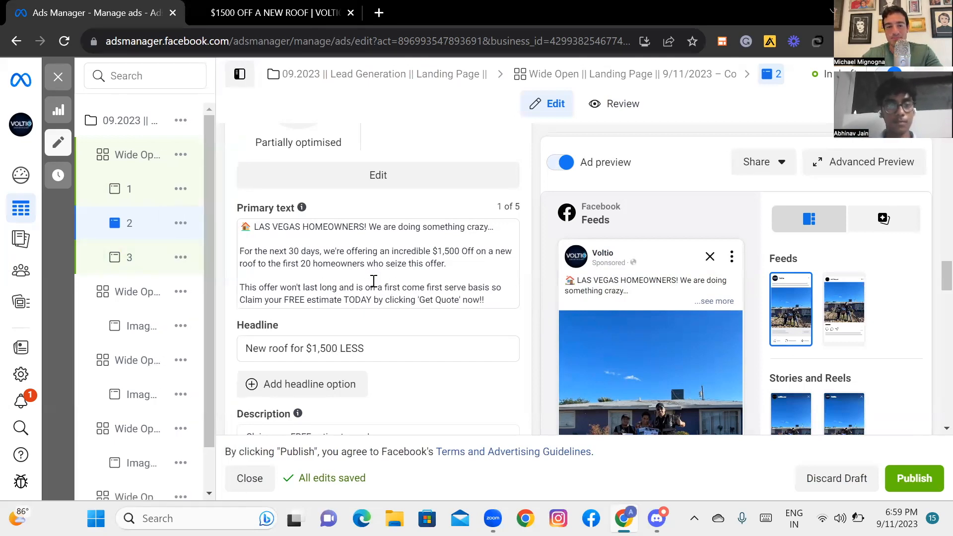
Open the "roofing ad copies" Google Docs document in a new browser tab and look through its saved ads.
{"action": "mouse_move", "coordinate": [147, 260]}
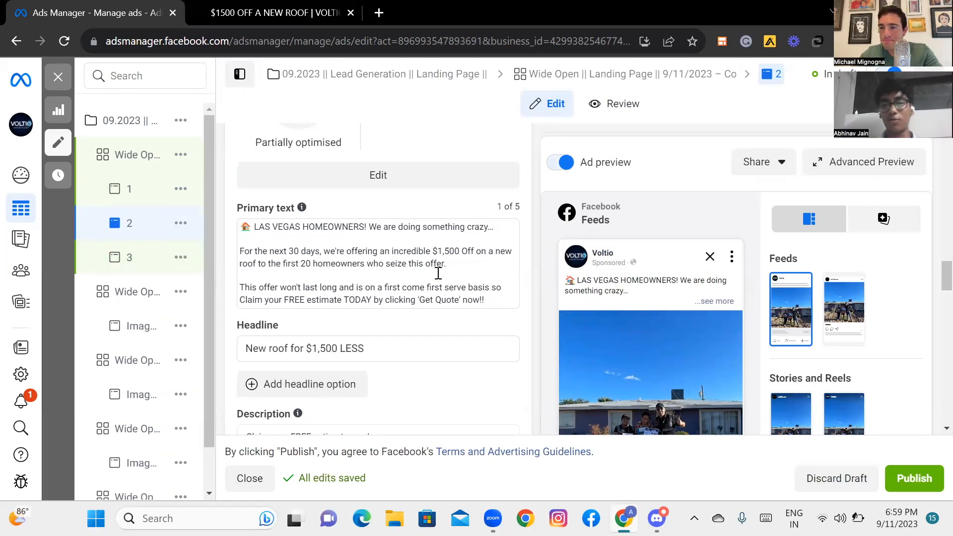
{"action": "left_click", "coordinate": [379, 8]}
{"action": "type", "text": "roofingsale1500"}
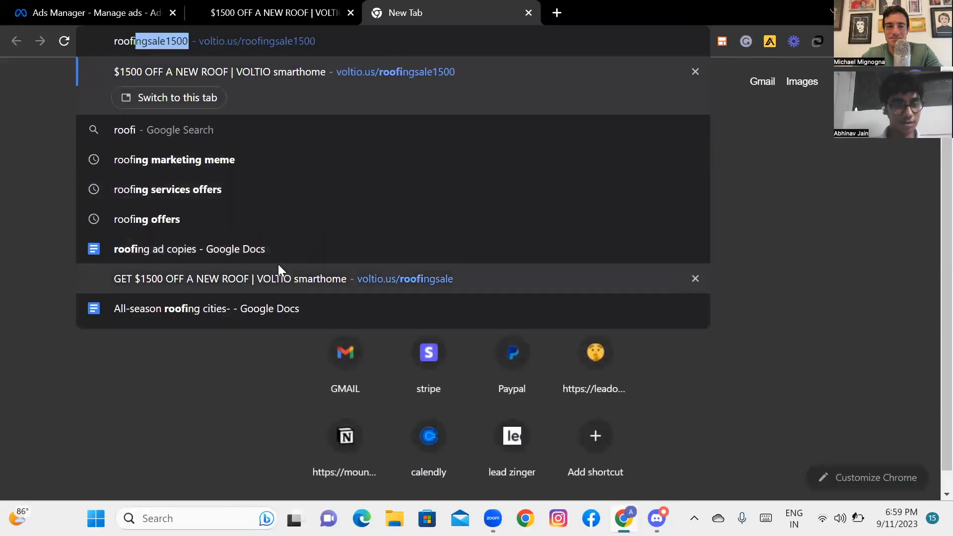
{"action": "left_click", "coordinate": [275, 253]}
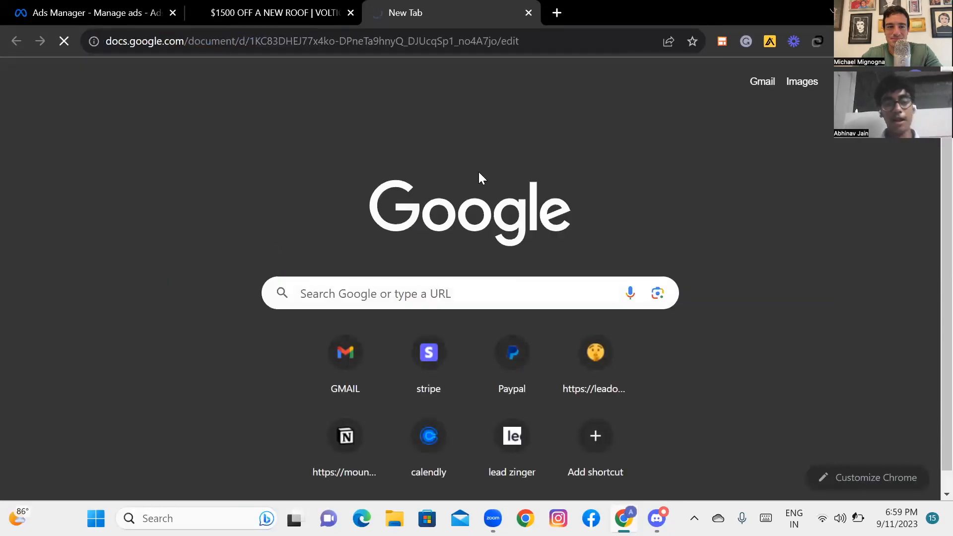
{"action": "scroll", "coordinate": [471, 357], "scroll_direction": "down", "scroll_amount": 15}
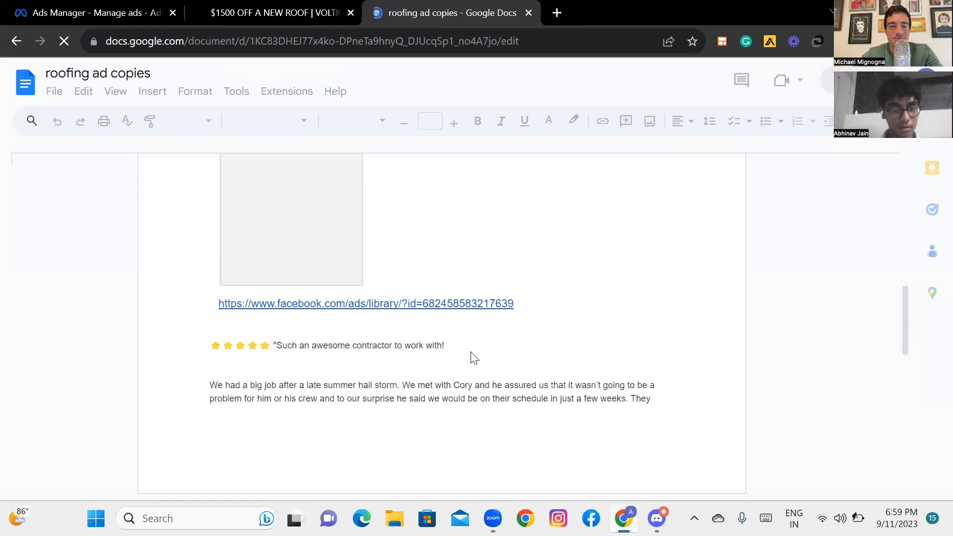
{"action": "scroll", "coordinate": [456, 328], "scroll_direction": "down", "scroll_amount": 2}
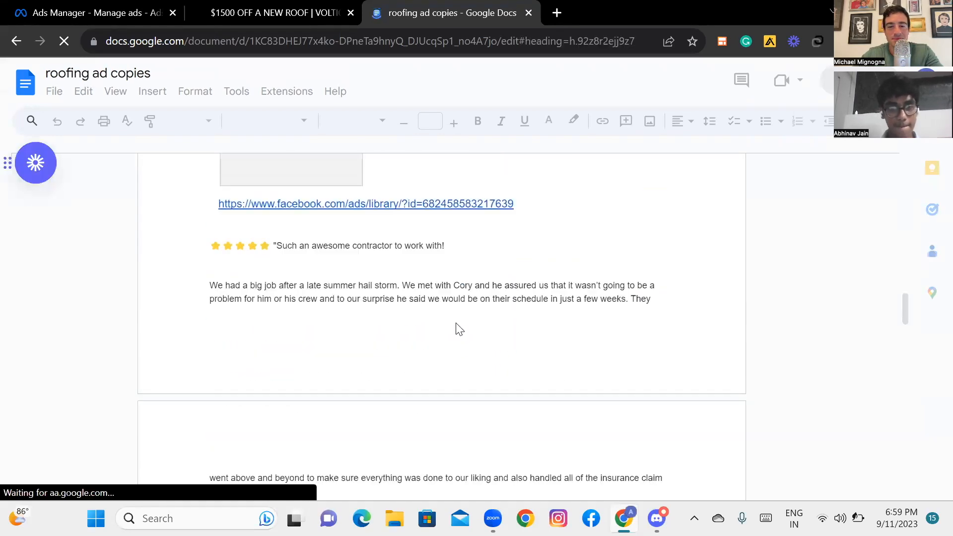
{"action": "scroll", "coordinate": [457, 325], "scroll_direction": "down", "scroll_amount": 15}
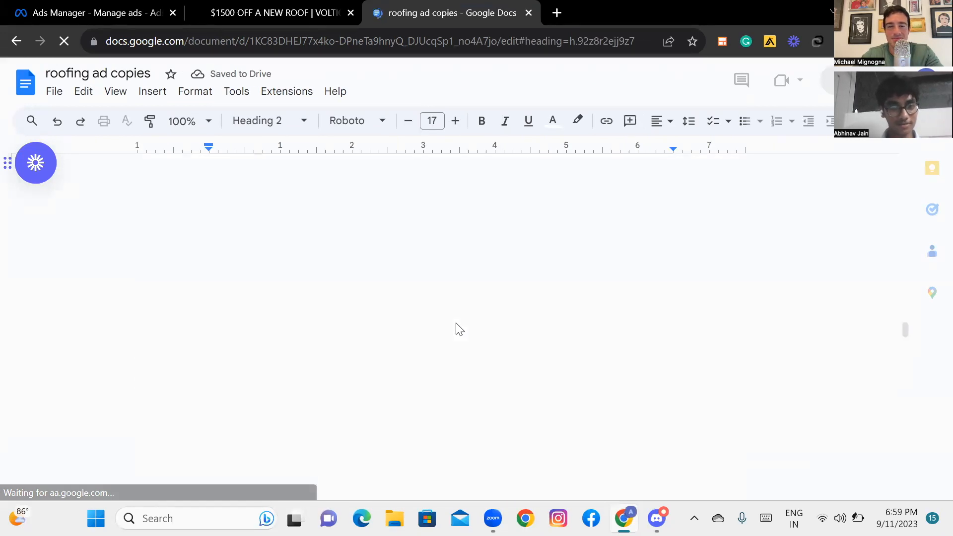
Read the Las Vegas homeowners ad copy in the document, from its $1,500 offer opening to the closing call to action.
{"action": "scroll", "coordinate": [456, 323], "scroll_direction": "up", "scroll_amount": 10}
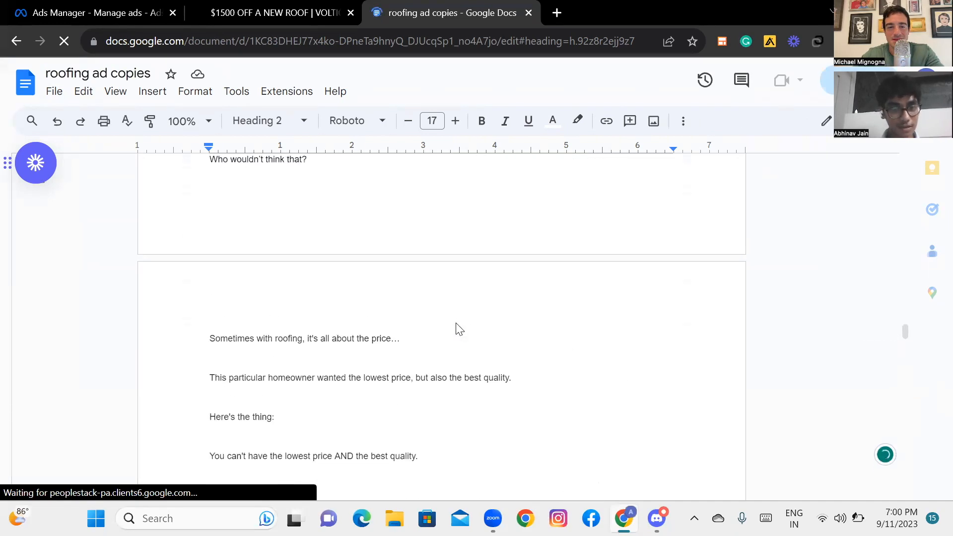
{"action": "scroll", "coordinate": [457, 328], "scroll_direction": "up", "scroll_amount": 5}
{"action": "scroll", "coordinate": [456, 327], "scroll_direction": "down", "scroll_amount": 7}
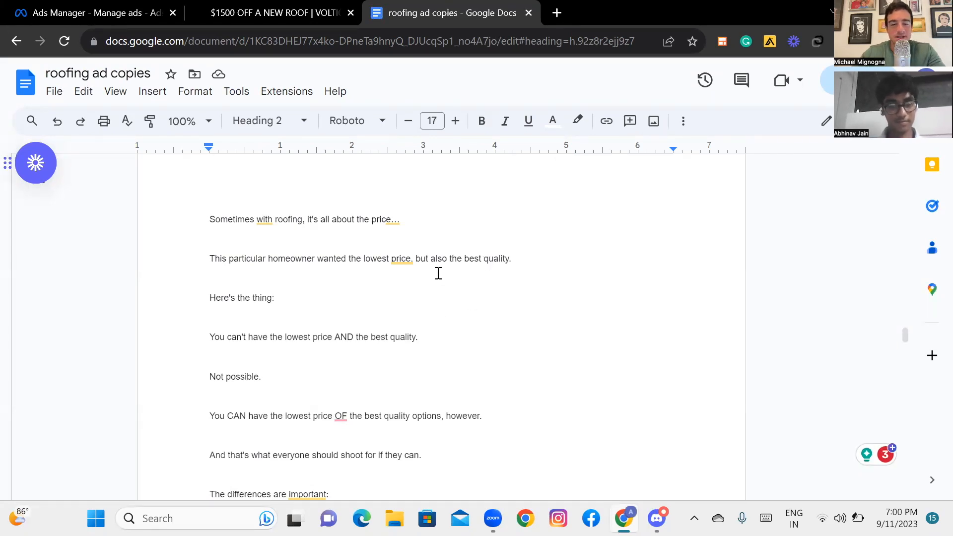
{"action": "scroll", "coordinate": [438, 273], "scroll_direction": "down", "scroll_amount": 3}
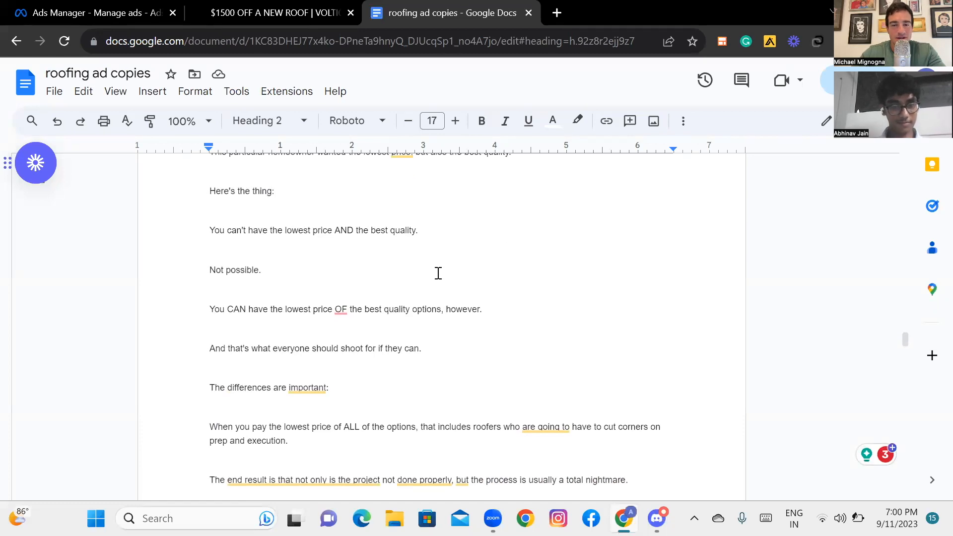
{"action": "left_click", "coordinate": [533, 314]}
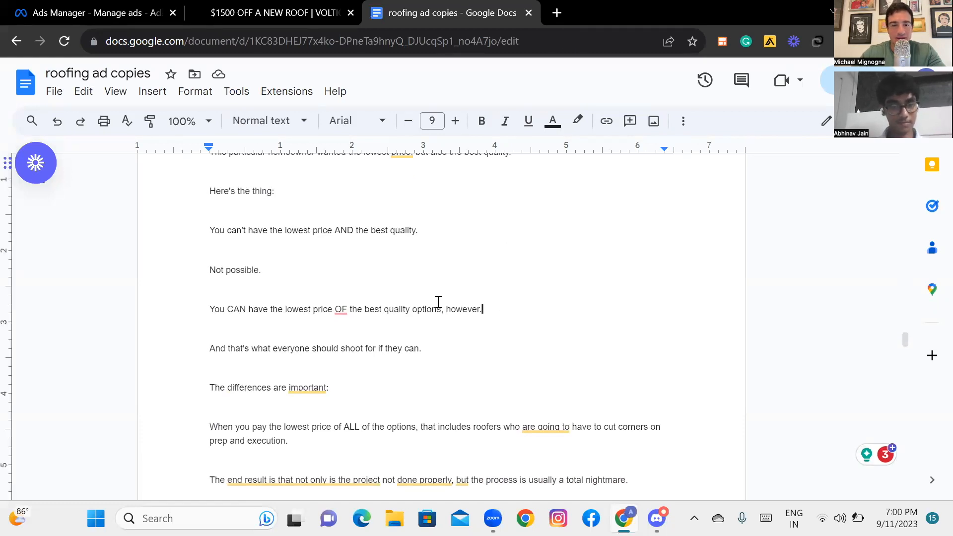
{"action": "scroll", "coordinate": [438, 302], "scroll_direction": "up", "scroll_amount": 2}
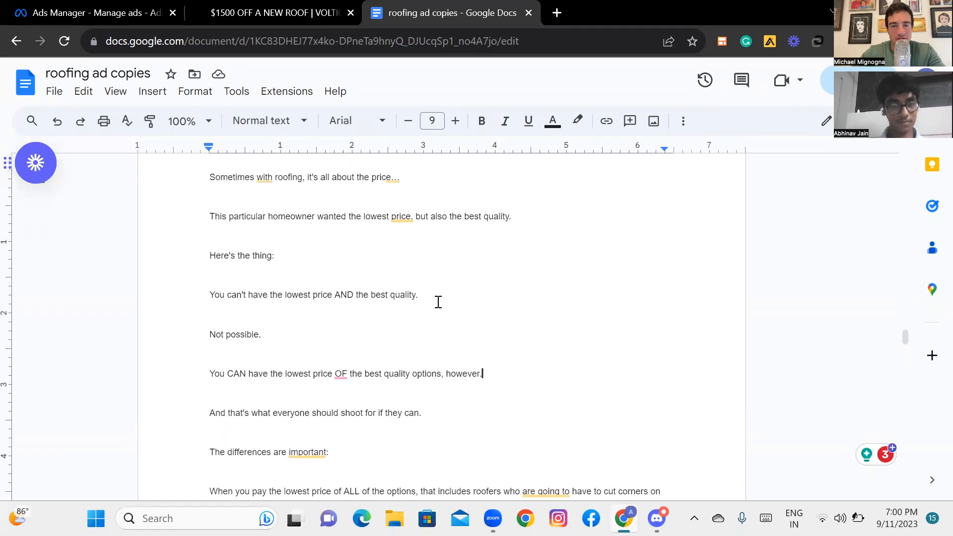
{"action": "scroll", "coordinate": [439, 302], "scroll_direction": "up", "scroll_amount": 8}
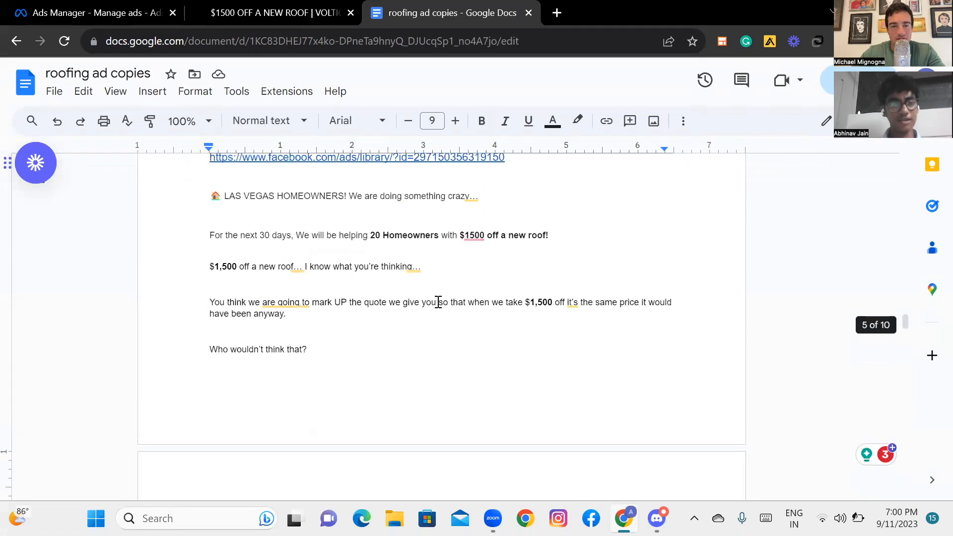
{"action": "scroll", "coordinate": [439, 302], "scroll_direction": "up", "scroll_amount": 2}
{"action": "scroll", "coordinate": [438, 302], "scroll_direction": "down", "scroll_amount": 10}
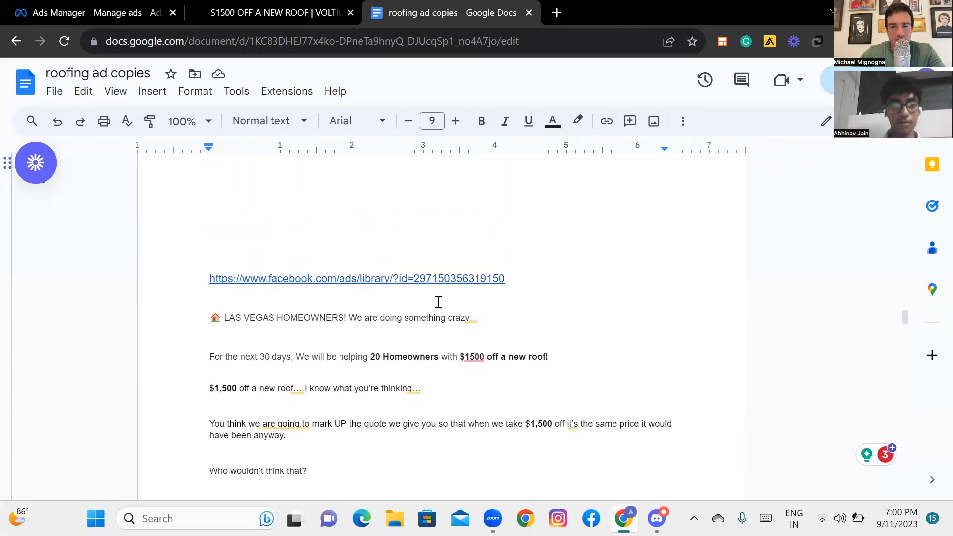
{"action": "scroll", "coordinate": [439, 302], "scroll_direction": "down", "scroll_amount": 10}
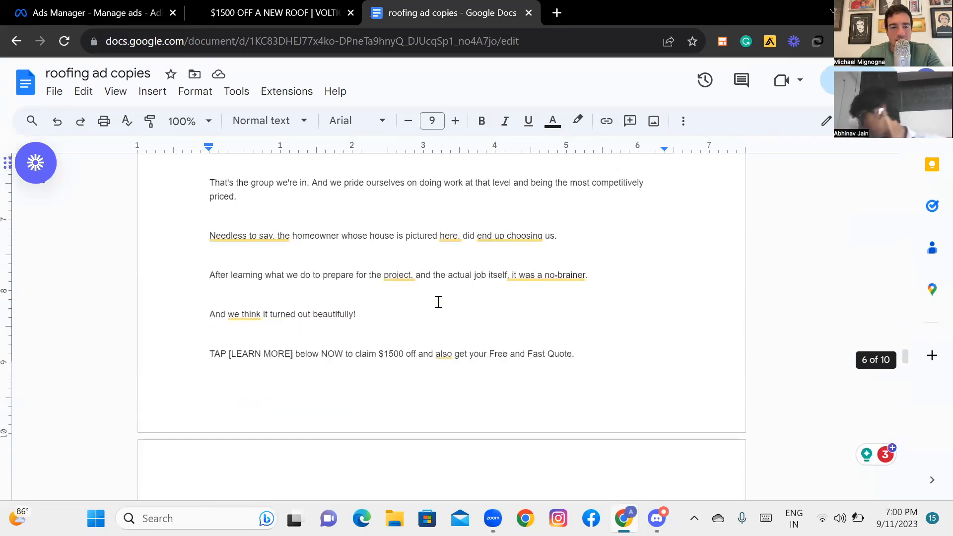
{"action": "scroll", "coordinate": [439, 302], "scroll_direction": "up", "scroll_amount": 6}
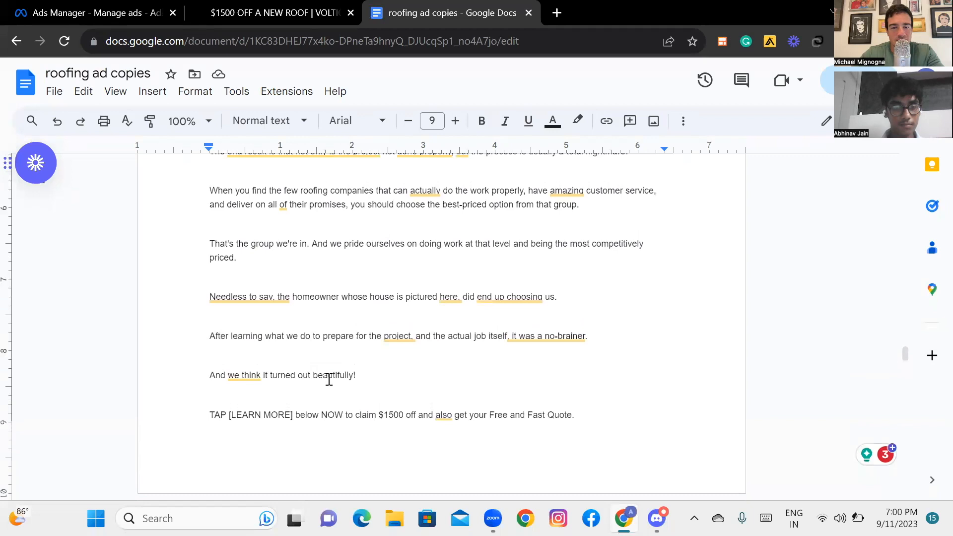
{"action": "scroll", "coordinate": [370, 348], "scroll_direction": "up", "scroll_amount": 1}
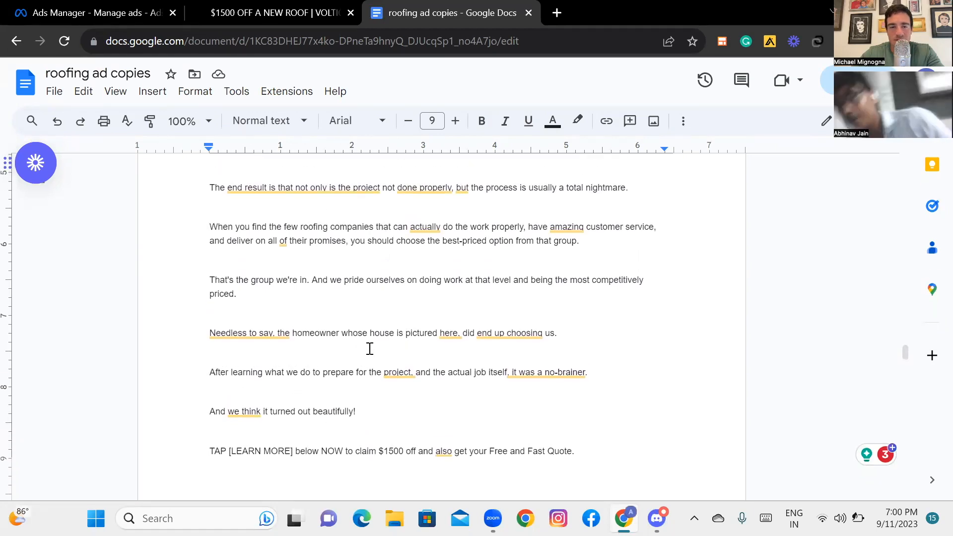
{"action": "scroll", "coordinate": [370, 348], "scroll_direction": "up", "scroll_amount": 5}
{"action": "scroll", "coordinate": [370, 348], "scroll_direction": "up", "scroll_amount": 3}
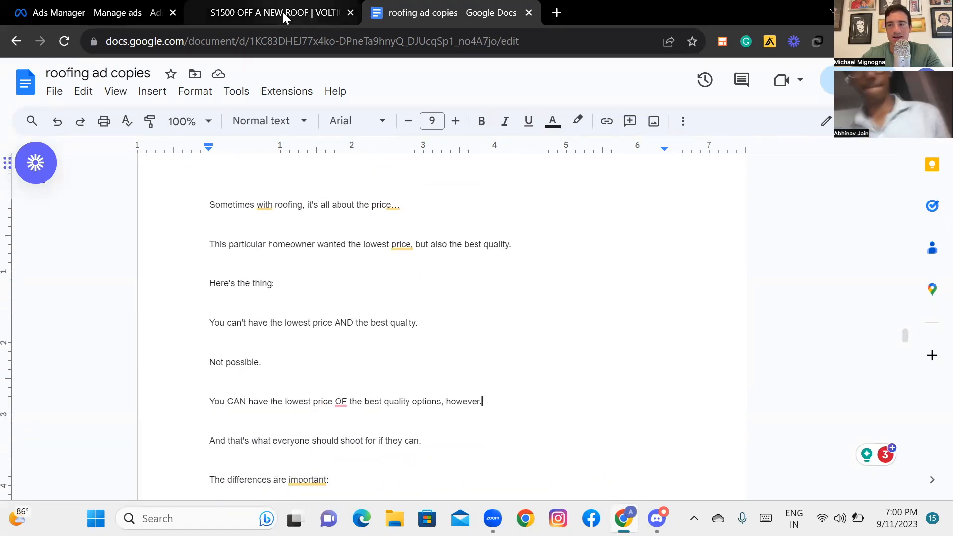
Check the Voltio roofing landing page's $1,500 off headline again and return to Ads Manager.
{"action": "mouse_move", "coordinate": [283, 12]}
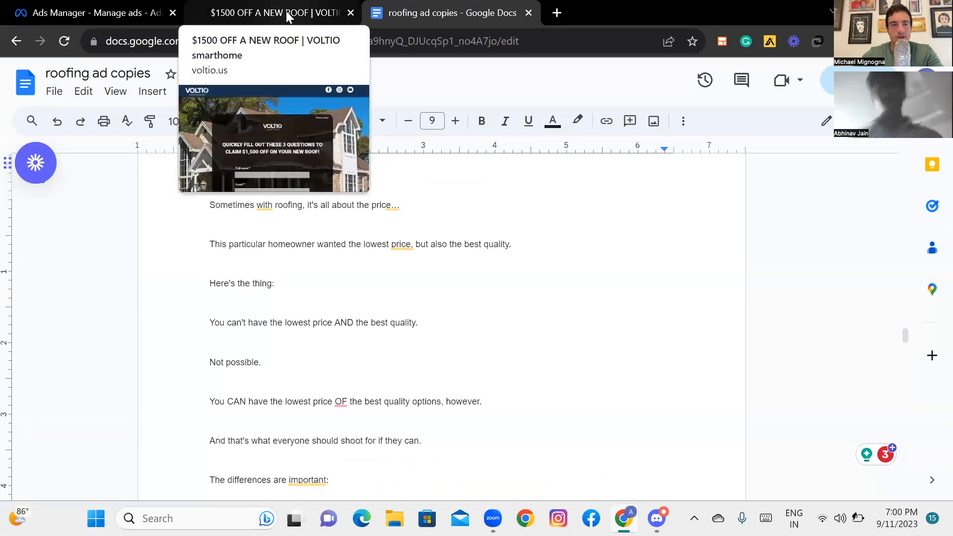
{"action": "left_click", "coordinate": [286, 11]}
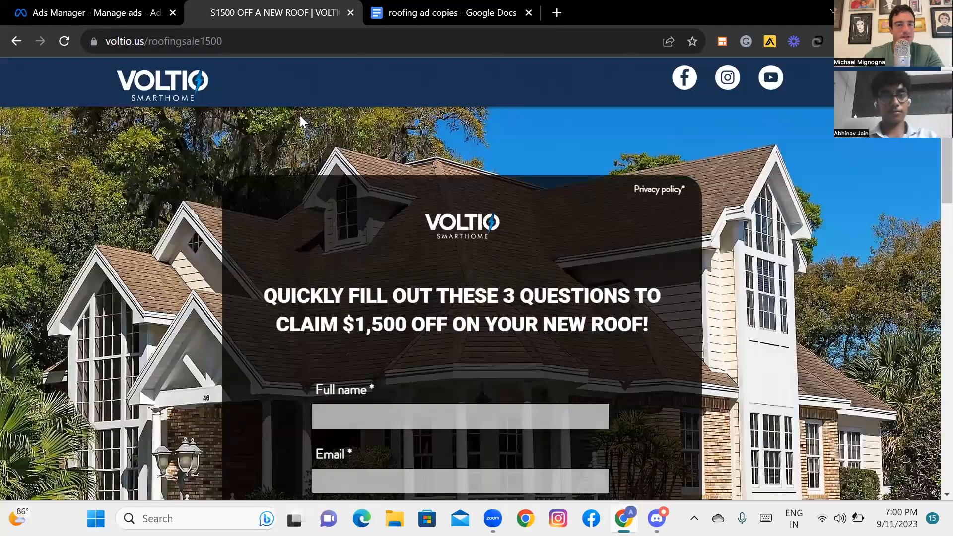
{"action": "left_click", "coordinate": [116, 15]}
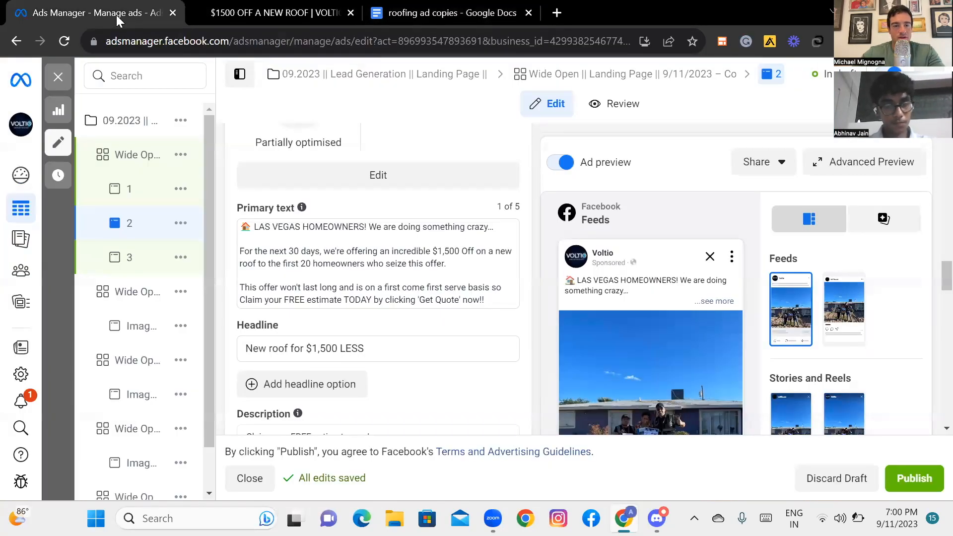
Replace the headline of ad 3 with "What would you do with an extra $1,500?".
{"action": "mouse_move", "coordinate": [142, 259]}
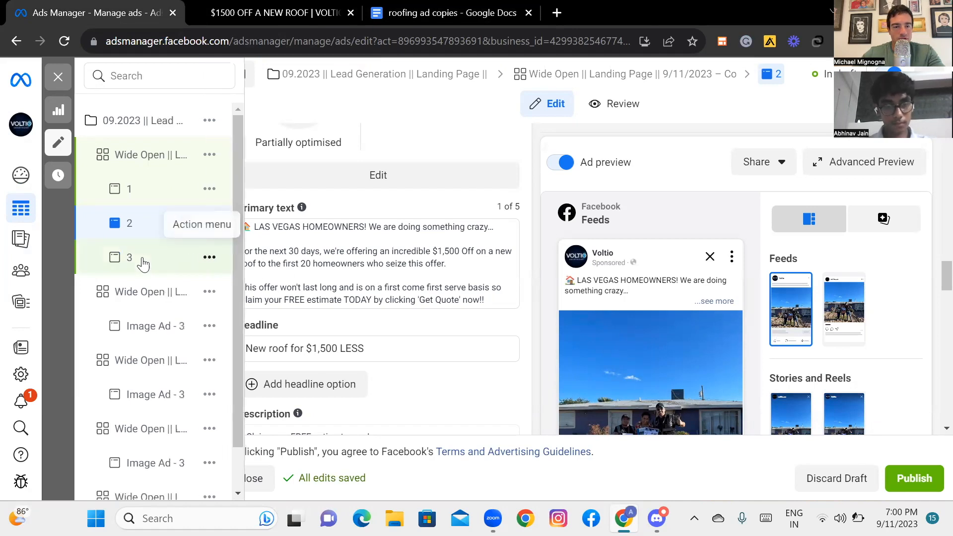
{"action": "left_click", "coordinate": [144, 261]}
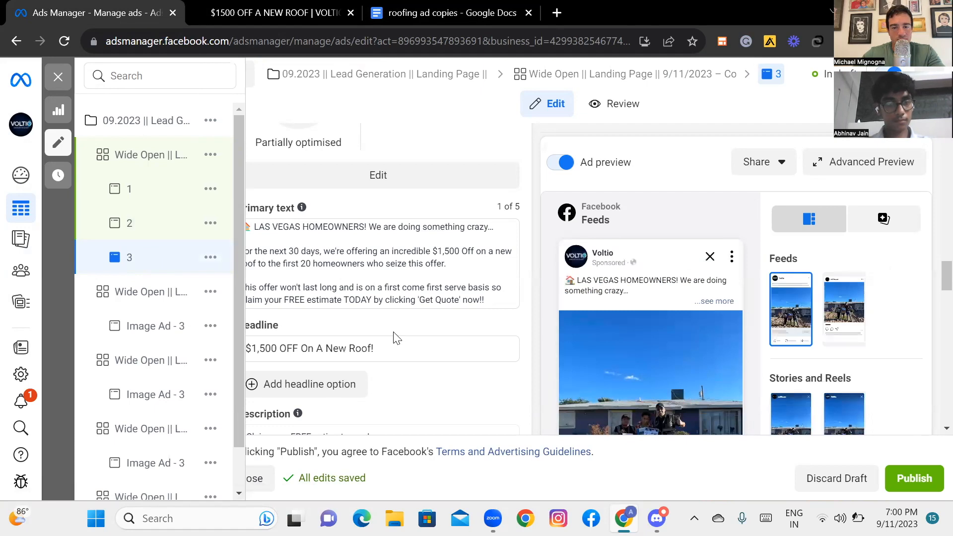
{"action": "left_click_drag", "start_coordinate": [365, 348], "coordinate": [244, 348]}
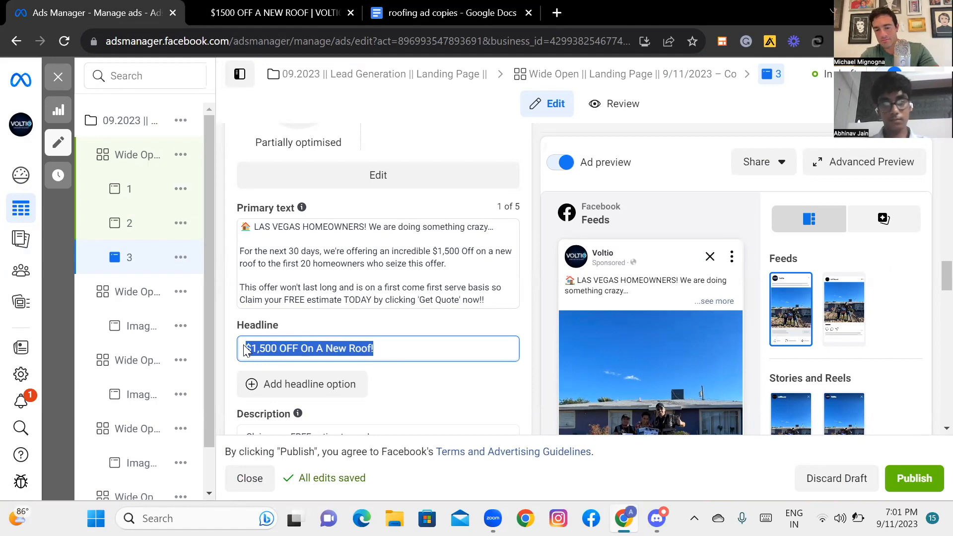
{"action": "type", "text": "What would you do with"}
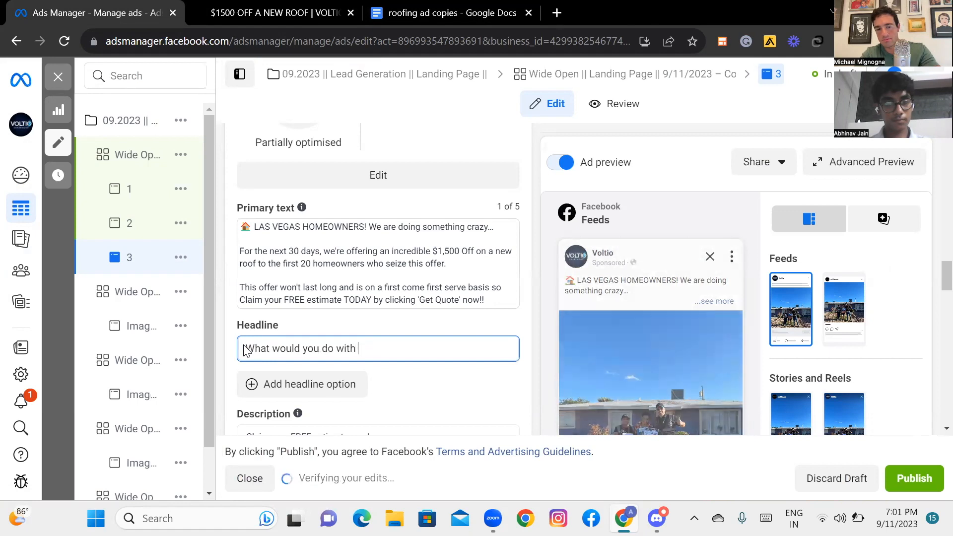
{"action": "type", "text": " an e"}
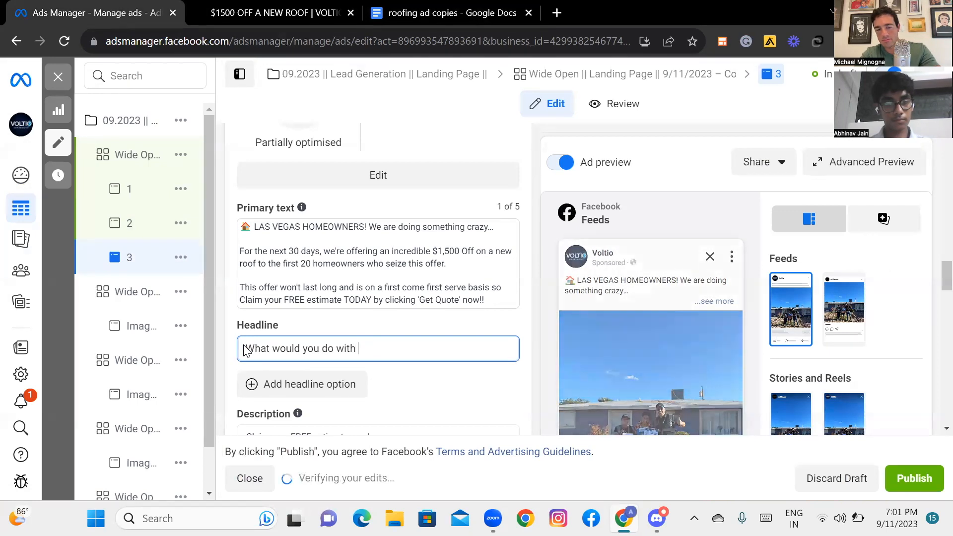
{"action": "type", "text": "xtra"}
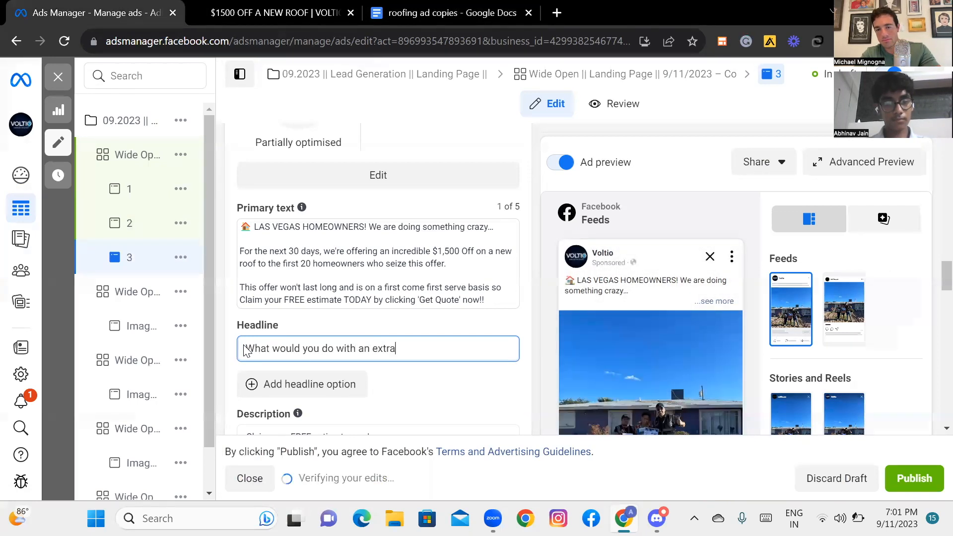
{"action": "type", "text": " $1,500"}
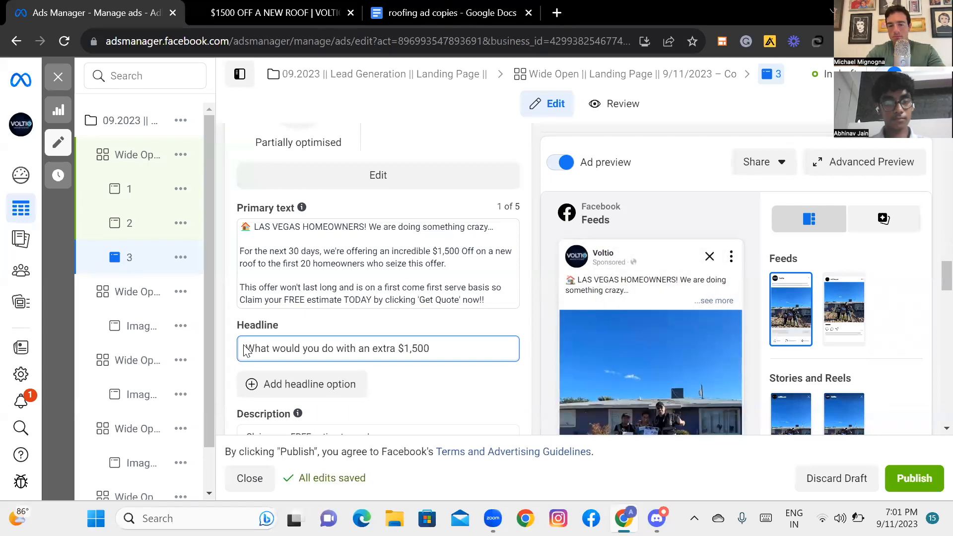
{"action": "type", "text": "?"}
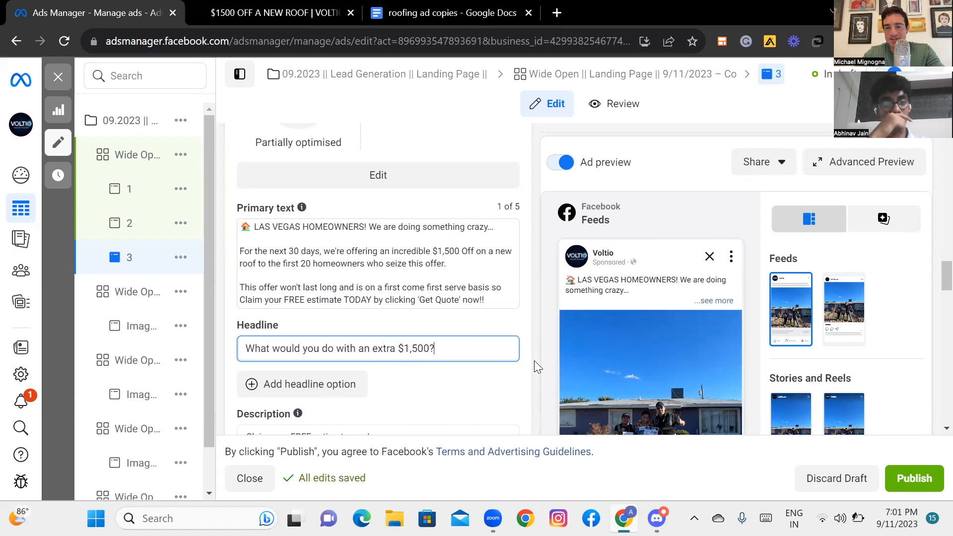
Add a closing paragraph to ad 3's primary text: "What would you do with an extra $1500 that you saved on a roof?".
{"action": "left_click", "coordinate": [498, 295]}
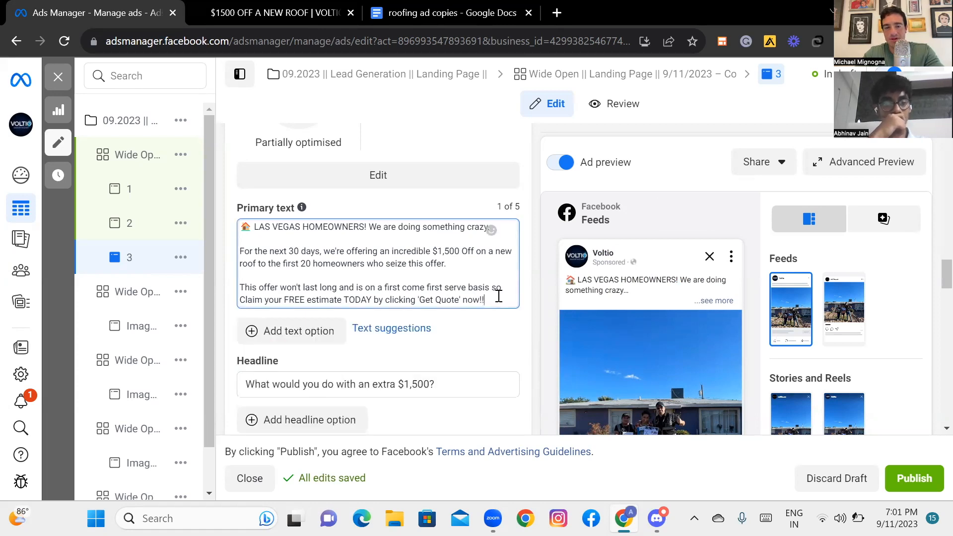
{"action": "key", "text": "Return"}
{"action": "key", "text": "Return"}
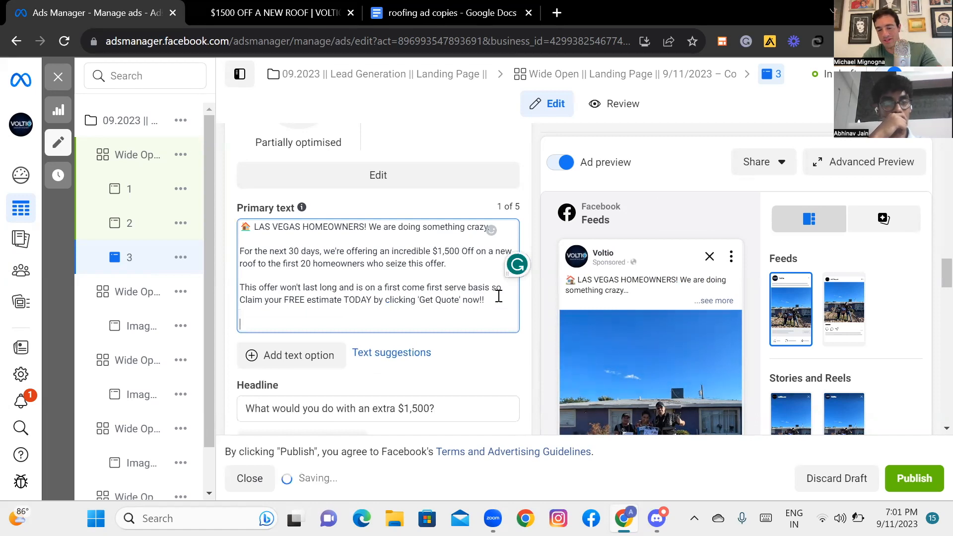
{"action": "type", "text": "What would you"}
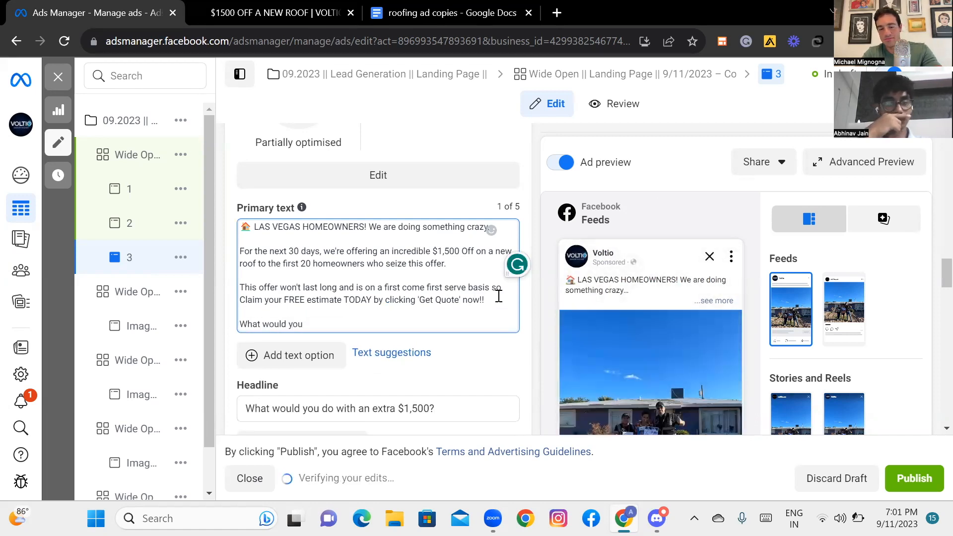
{"action": "type", "text": " do with"}
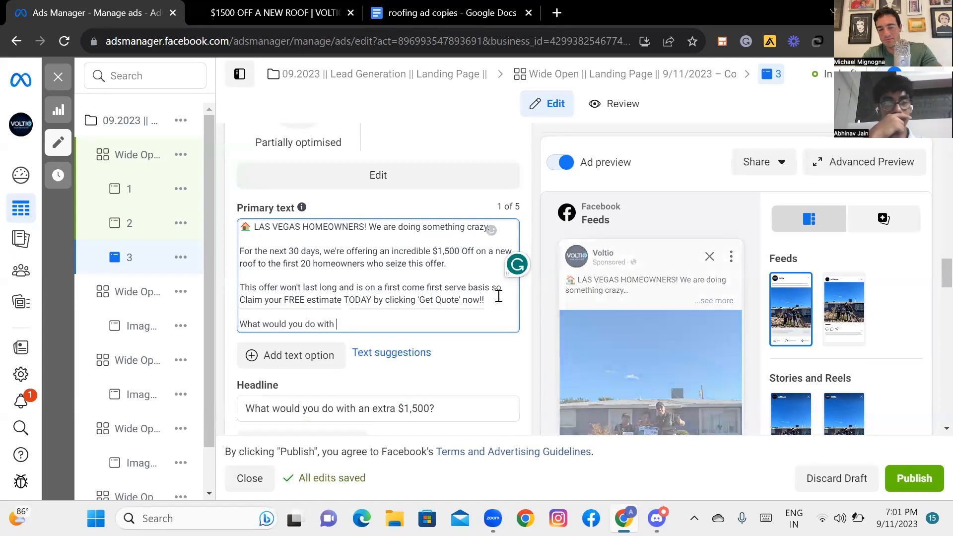
{"action": "type", "text": " an extr"}
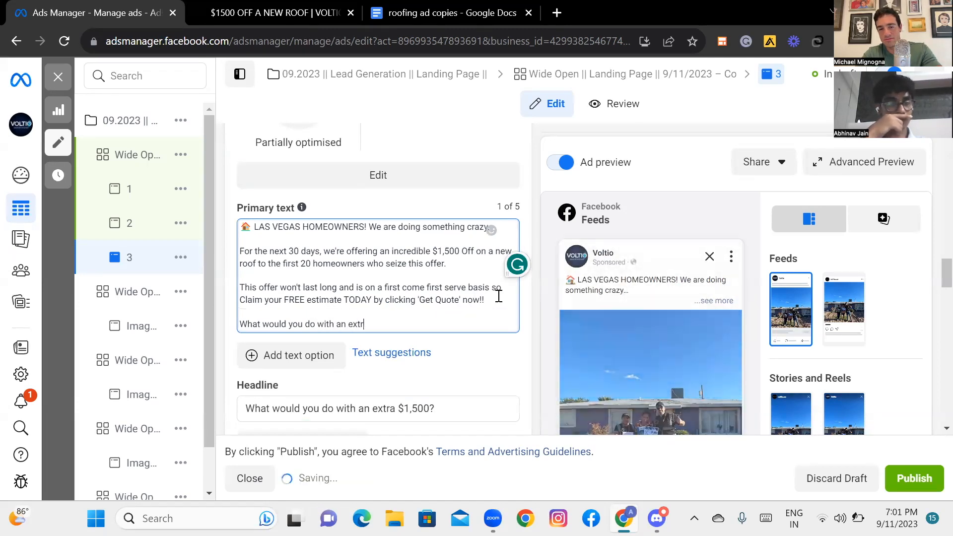
{"action": "type", "text": "a $1500"}
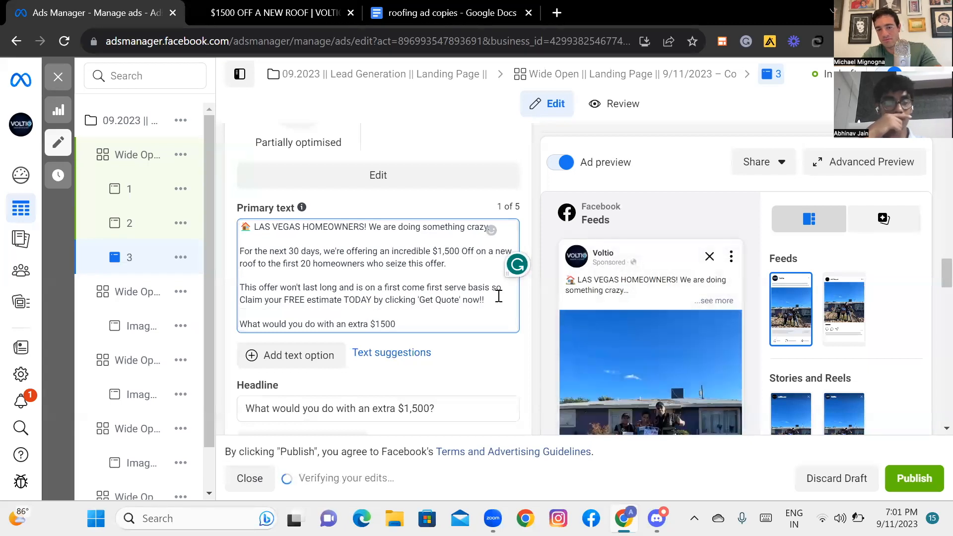
{"action": "type", "text": " that you saved on a roof?"}
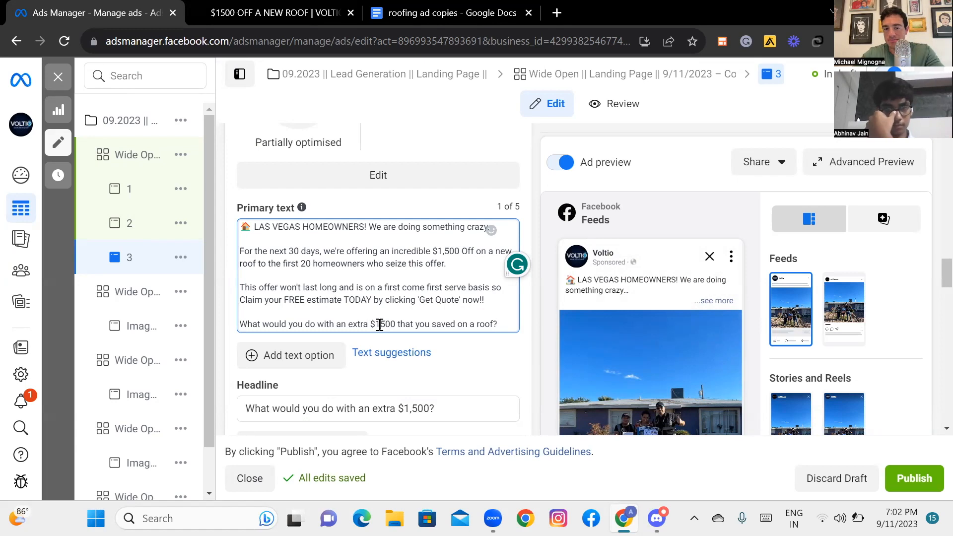
Add the thousands comma to the amount in the closing line of ad 3's primary text, making it $1,500, and dismiss the low-battery notice.
{"action": "type", "text": ","}
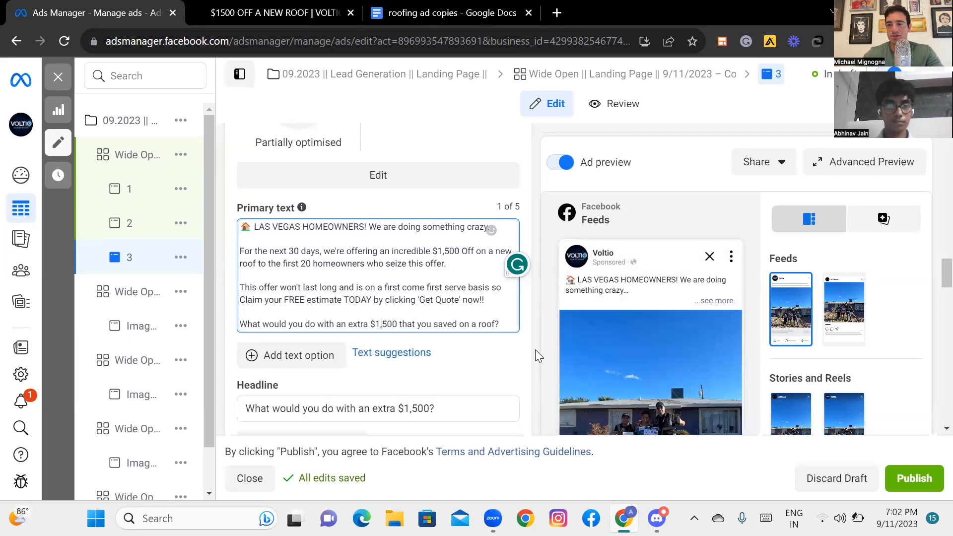
{"action": "mouse_move", "coordinate": [146, 183]}
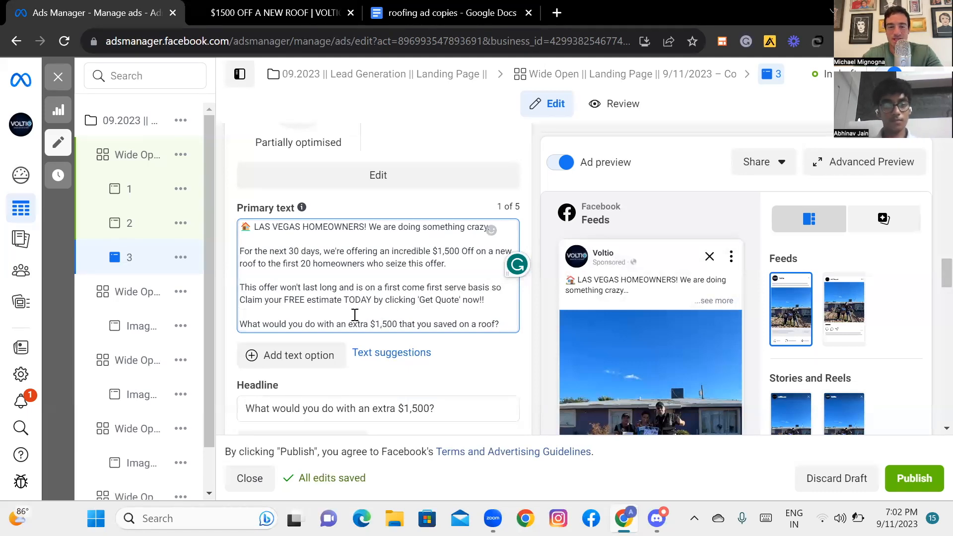
{"action": "scroll", "coordinate": [491, 349], "scroll_direction": "down", "scroll_amount": 1}
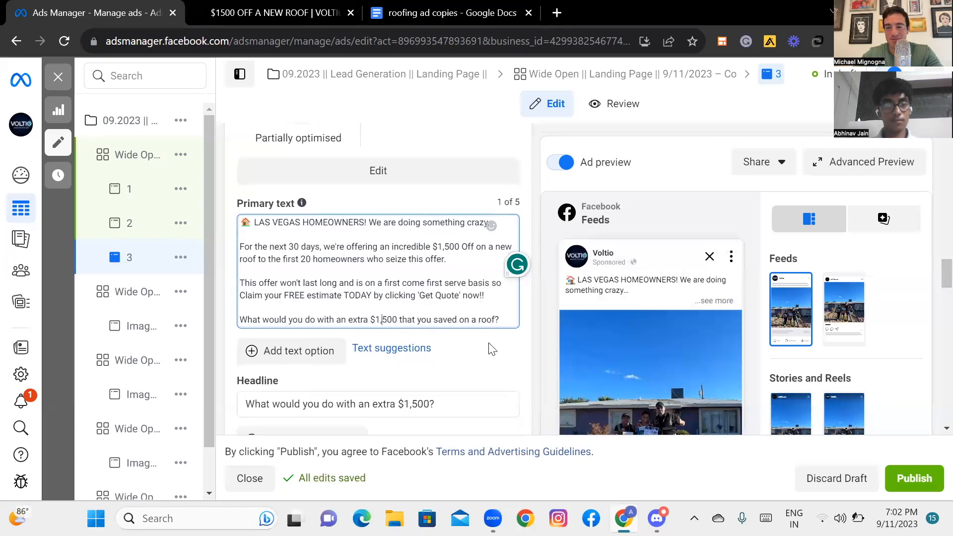
{"action": "scroll", "coordinate": [492, 350], "scroll_direction": "down", "scroll_amount": 5}
{"action": "scroll", "coordinate": [491, 349], "scroll_direction": "down", "scroll_amount": 3}
{"action": "scroll", "coordinate": [491, 349], "scroll_direction": "up", "scroll_amount": 8}
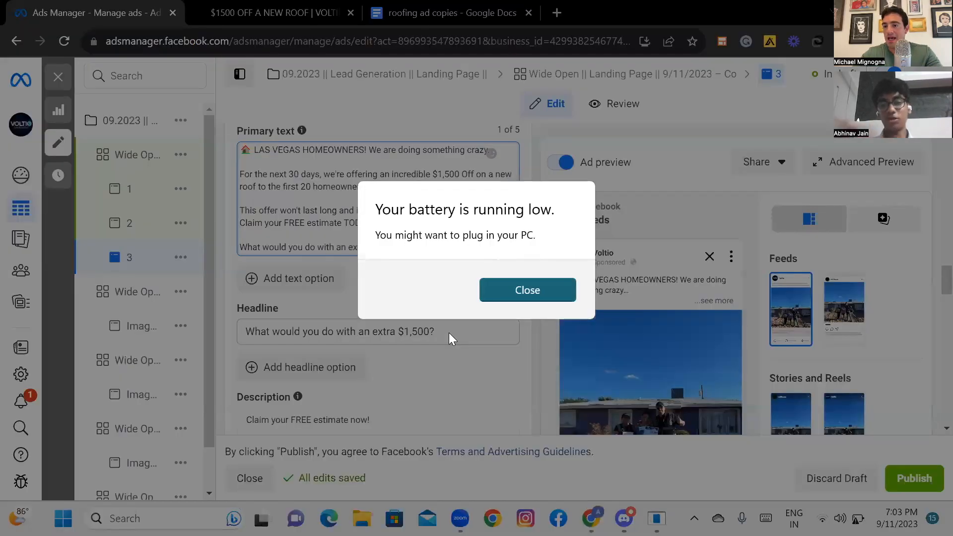
{"action": "left_click", "coordinate": [540, 290]}
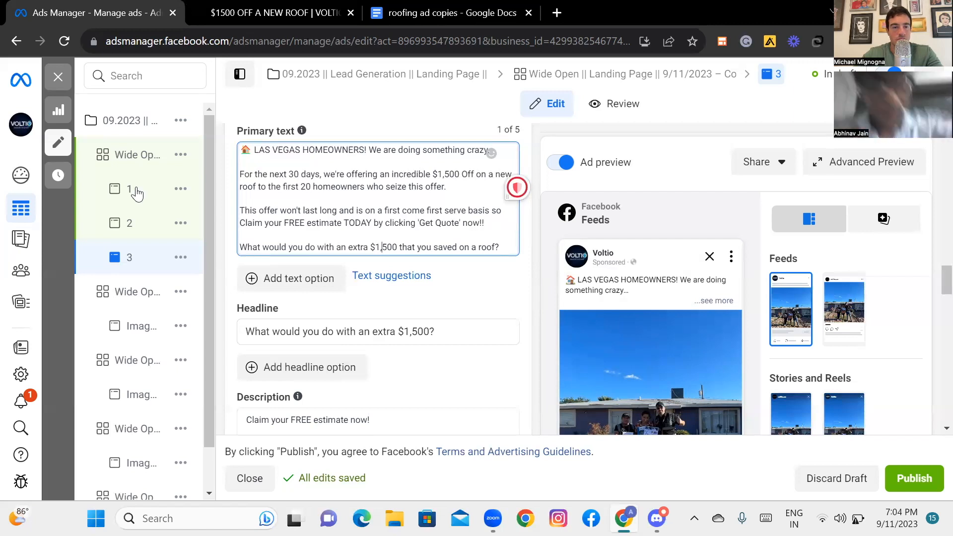
Replace the description of ad 1 with "Best quality, best pricing, hands down" and select the whole new text.
{"action": "mouse_move", "coordinate": [137, 194]}
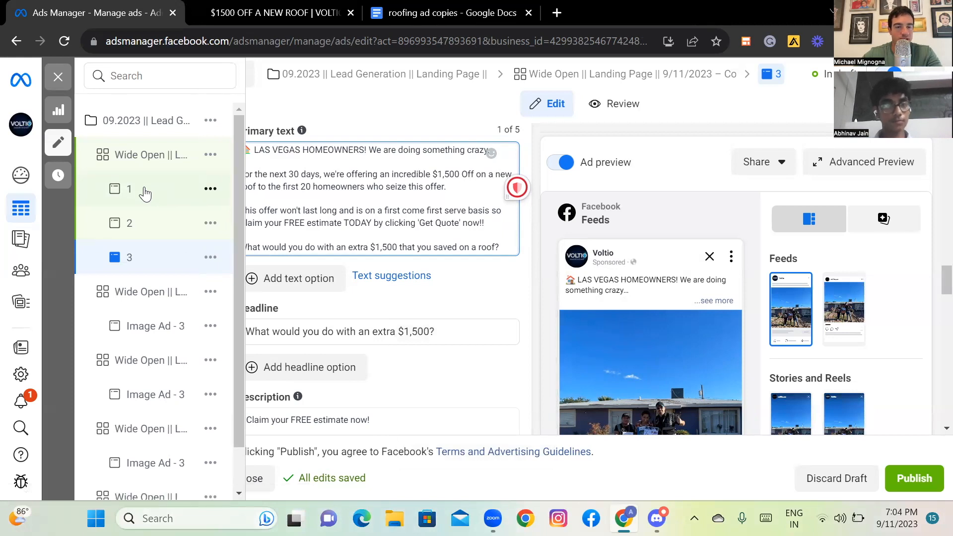
{"action": "left_click", "coordinate": [162, 194]}
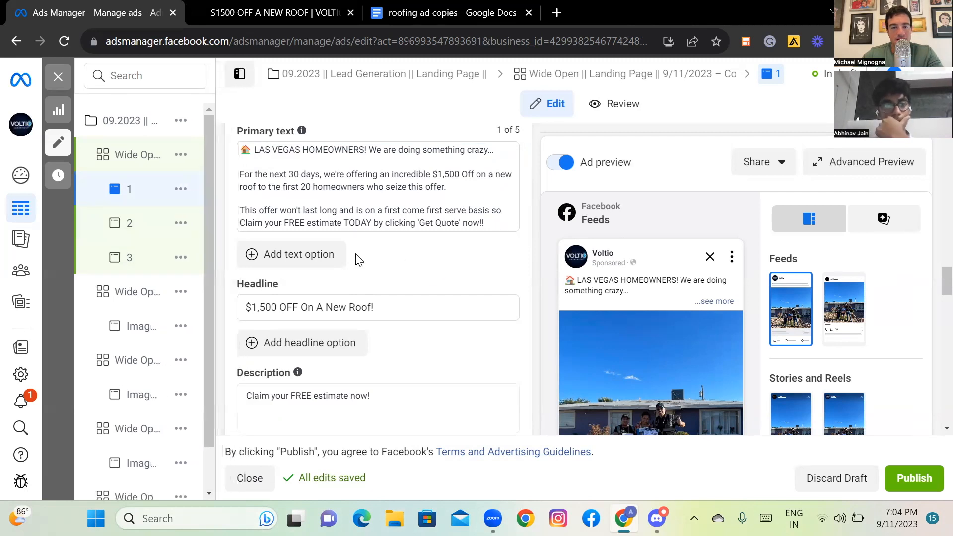
{"action": "scroll", "coordinate": [433, 264], "scroll_direction": "down", "scroll_amount": 1}
{"action": "scroll", "coordinate": [435, 265], "scroll_direction": "down", "scroll_amount": 1}
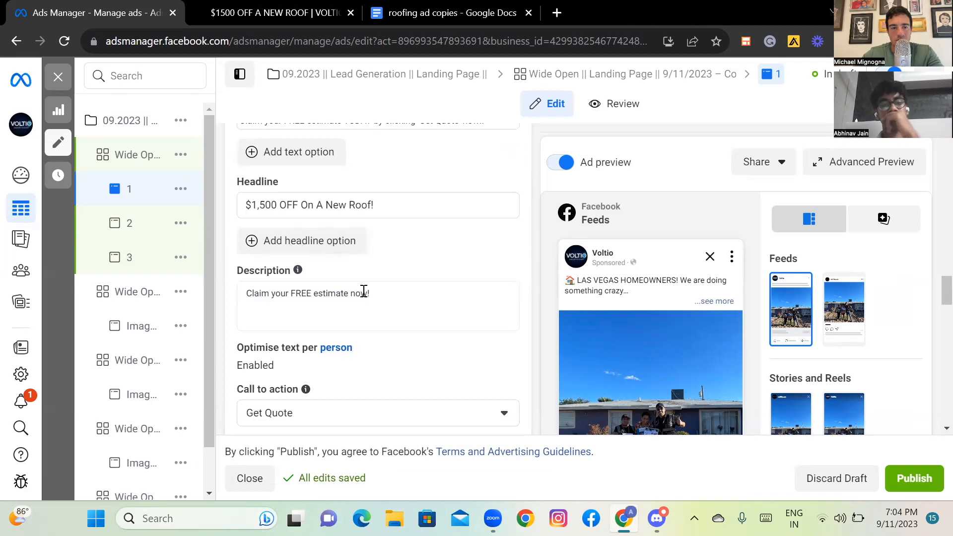
{"action": "triple_click", "coordinate": [340, 293]}
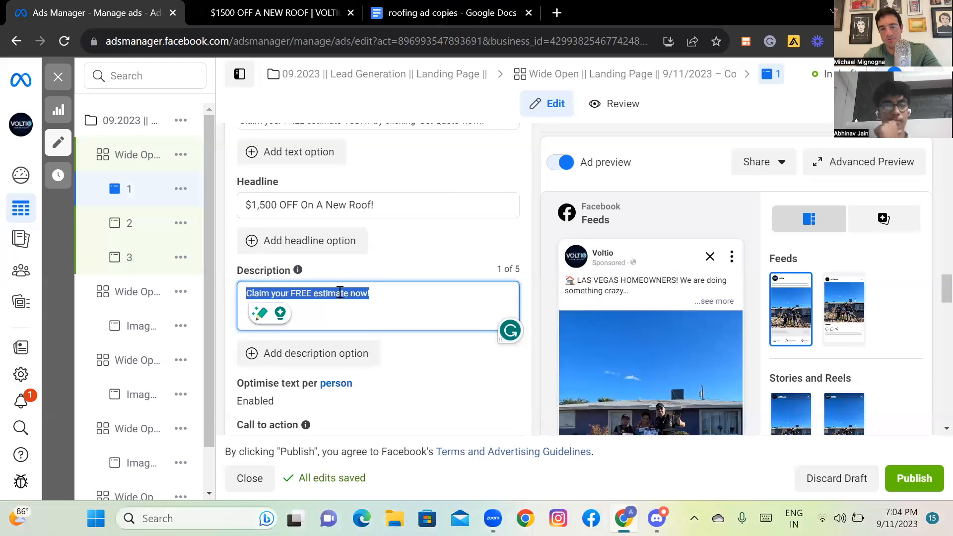
{"action": "type", "text": "Best quality,"}
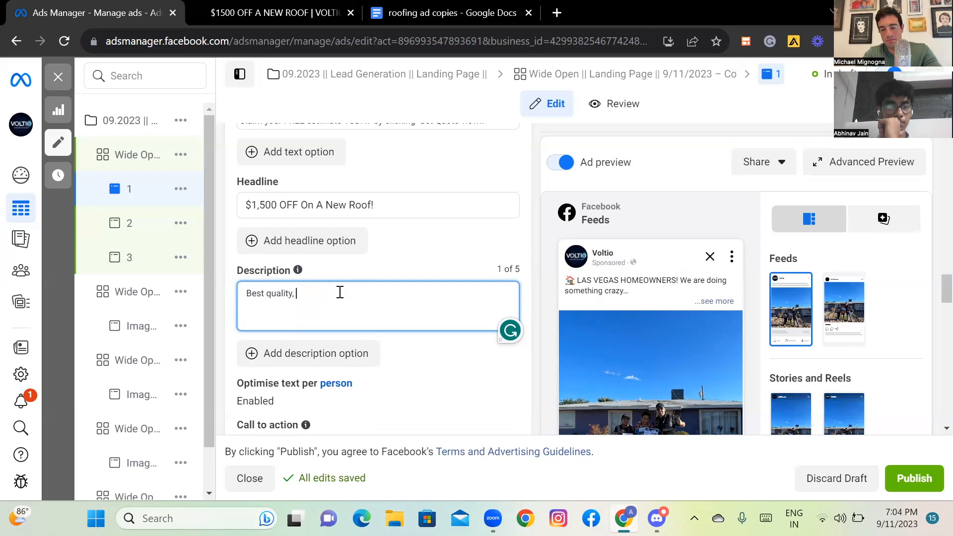
{"action": "type", "text": " best"}
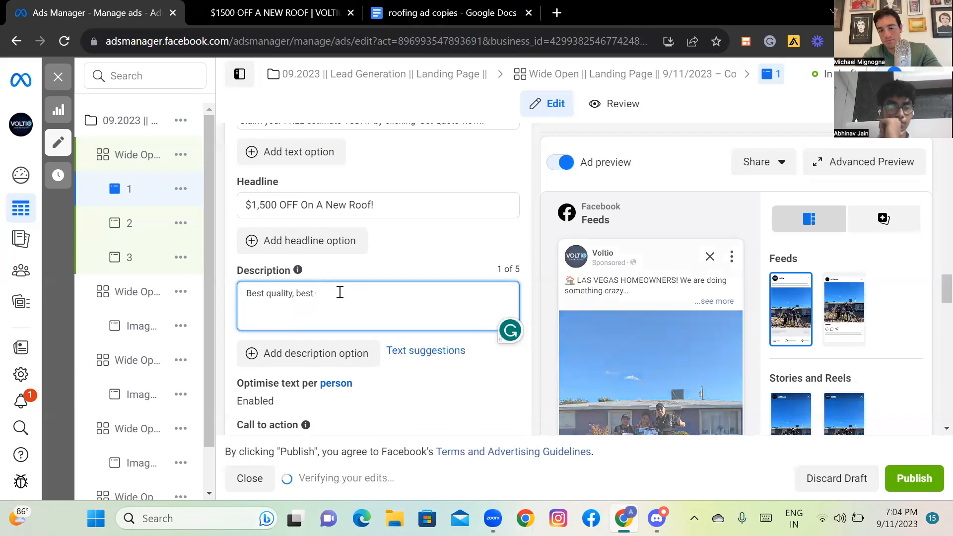
{"action": "type", "text": " pricin"}
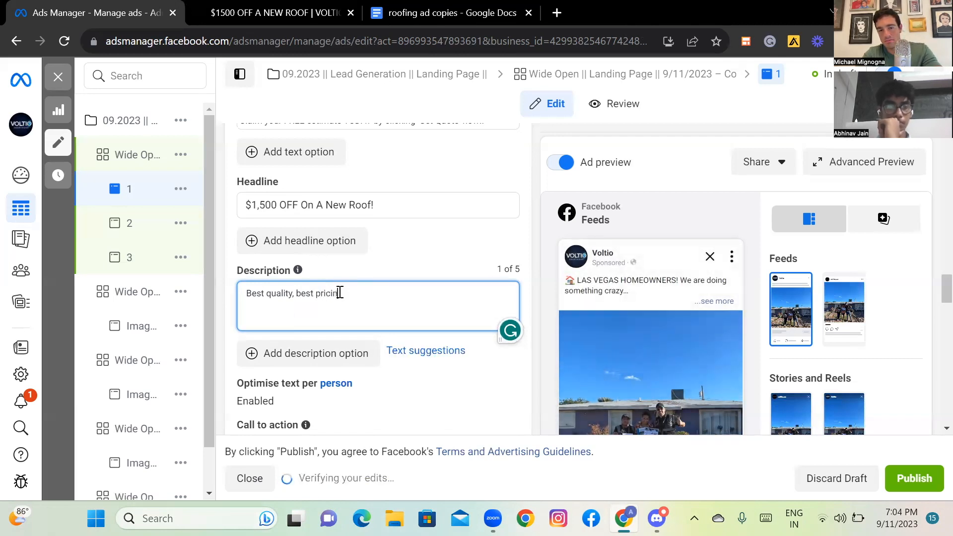
{"action": "type", "text": "g, hands down"}
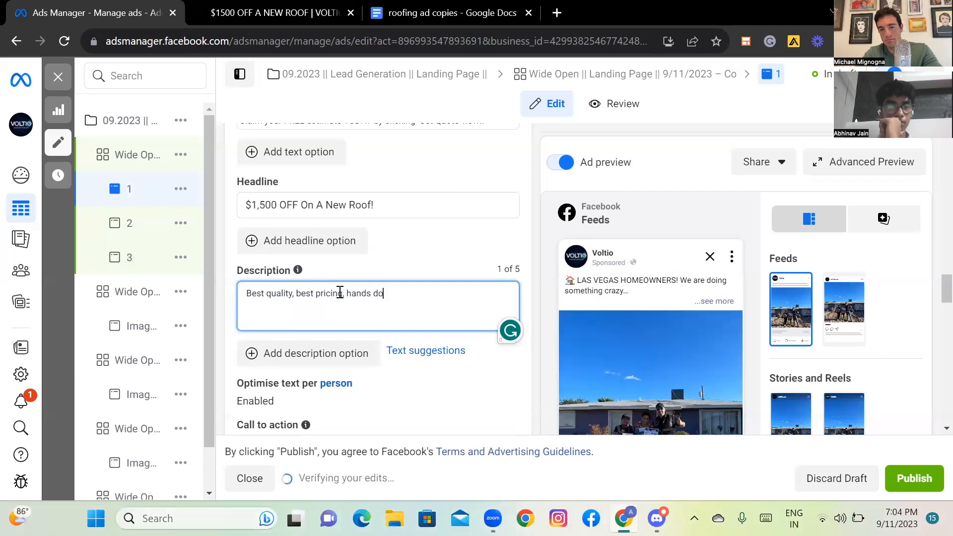
{"action": "triple_click", "coordinate": [370, 289]}
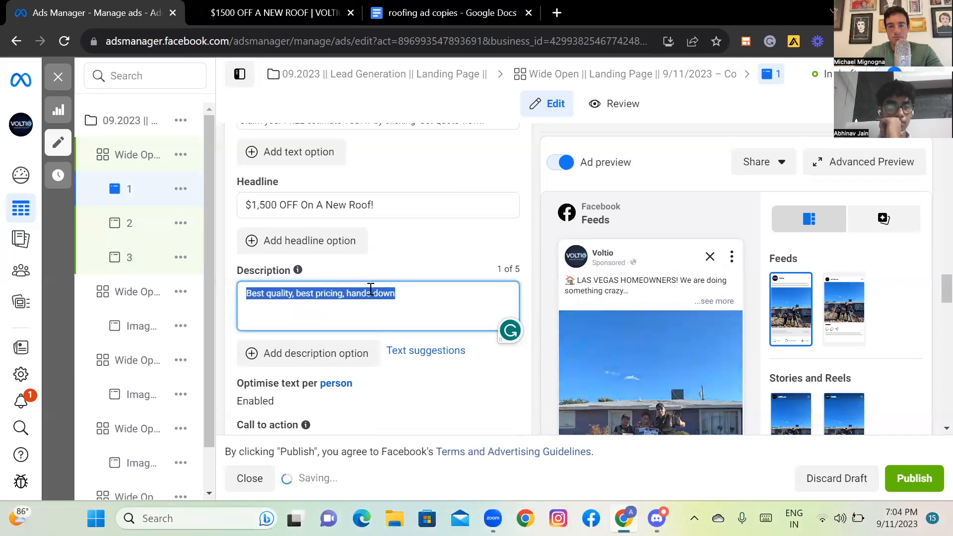
Copy ad 1's description, "Best quality, best pricing, hands down", and replace ad 2's description with it.
{"action": "right_click", "coordinate": [370, 289]}
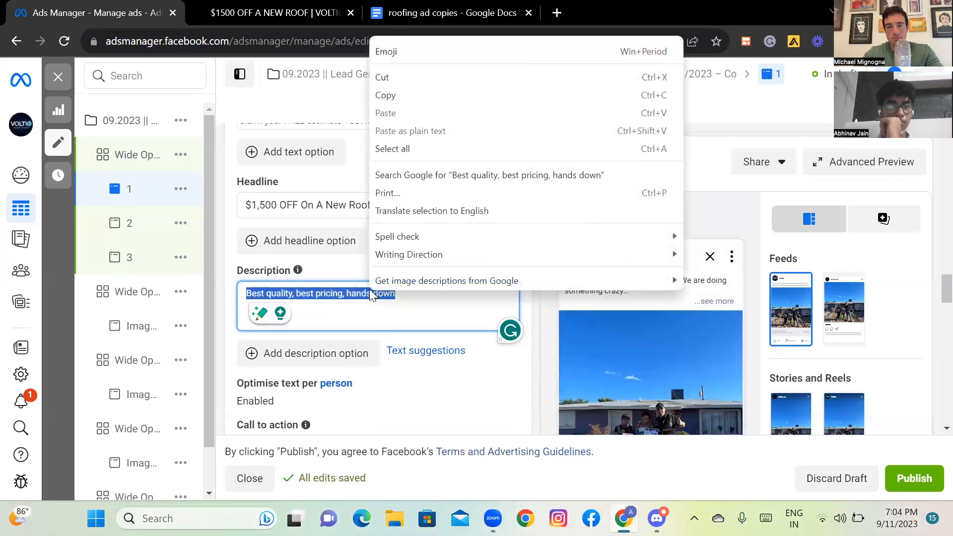
{"action": "left_click", "coordinate": [403, 95]}
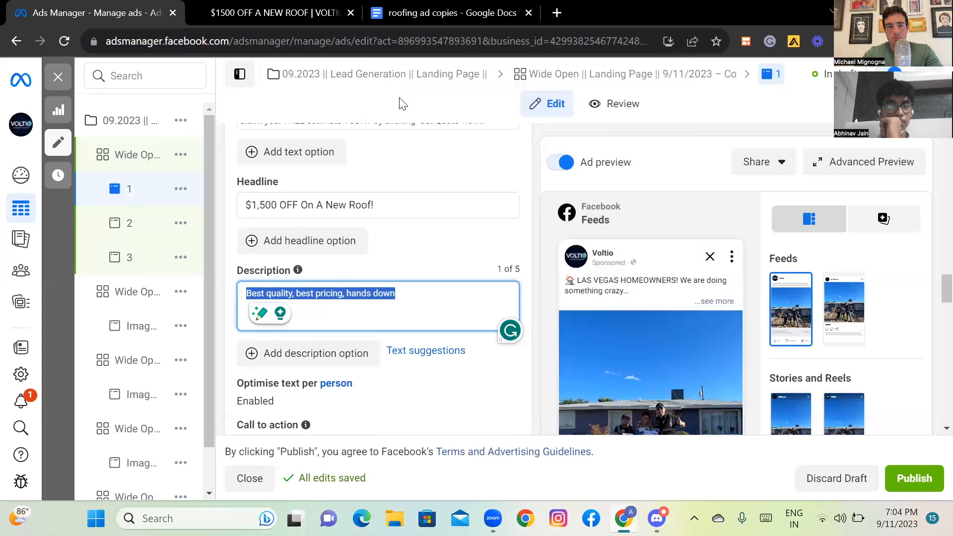
{"action": "left_click", "coordinate": [129, 224]}
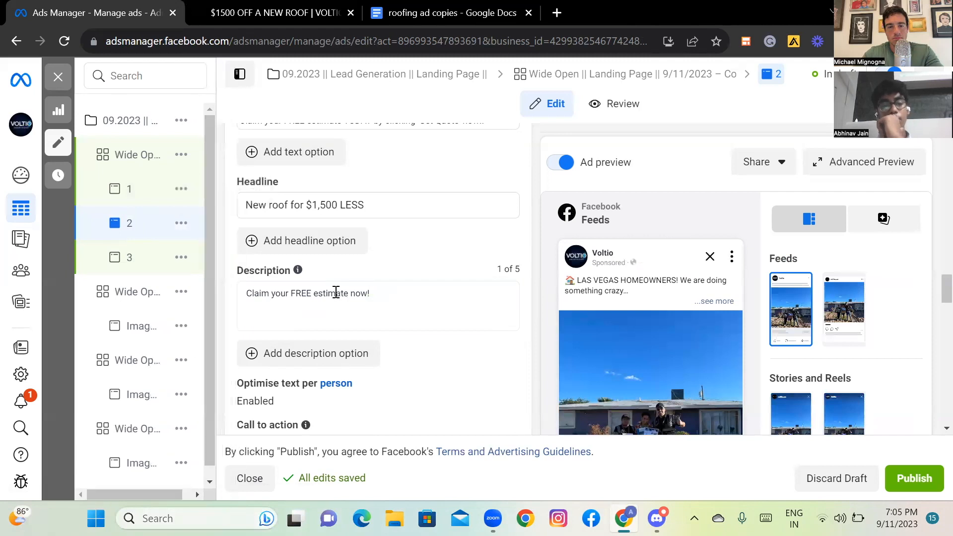
{"action": "triple_click", "coordinate": [335, 292]}
{"action": "right_click", "coordinate": [335, 292]}
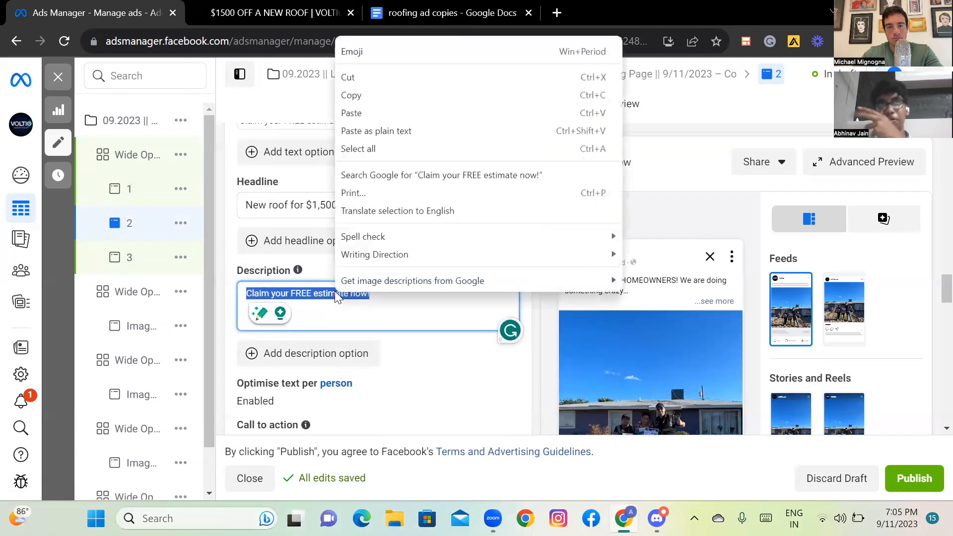
{"action": "left_click", "coordinate": [374, 120]}
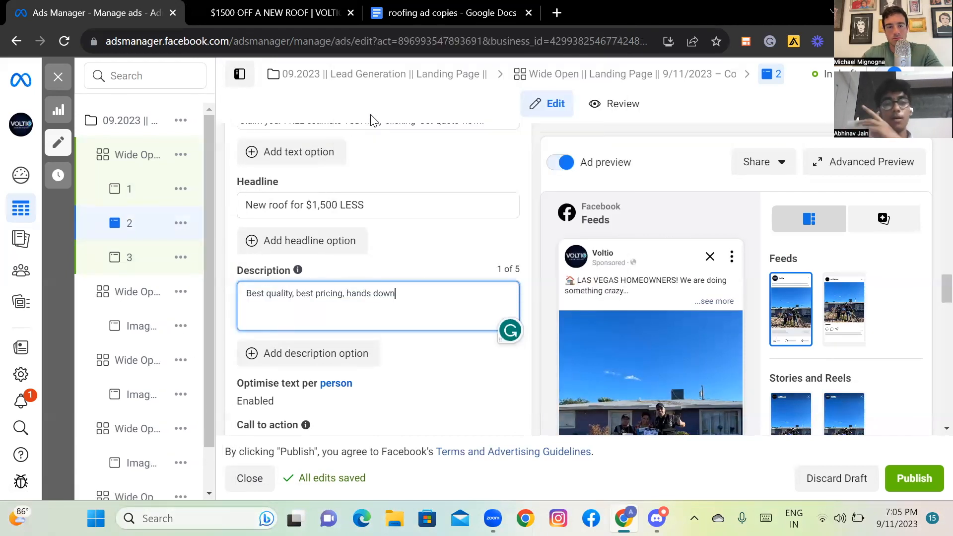
Replace ad 3's description with the copied text "Best quality, best pricing, hands down".
{"action": "left_click", "coordinate": [130, 263]}
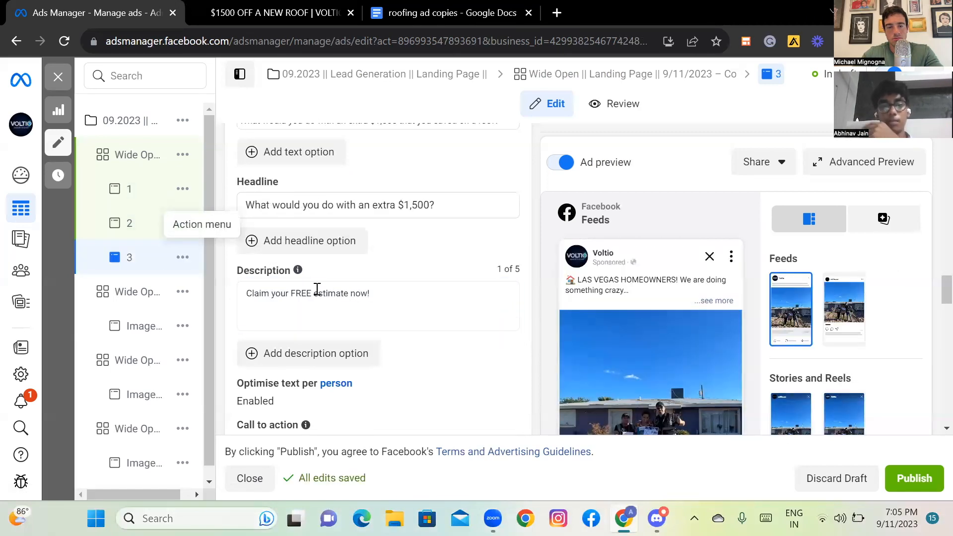
{"action": "triple_click", "coordinate": [317, 289]}
{"action": "right_click", "coordinate": [316, 290]}
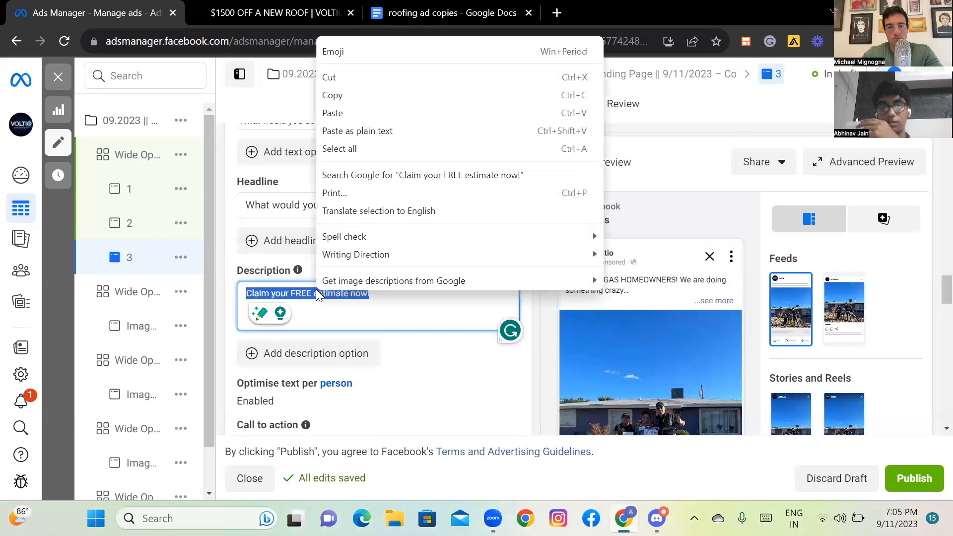
{"action": "left_click", "coordinate": [328, 131]}
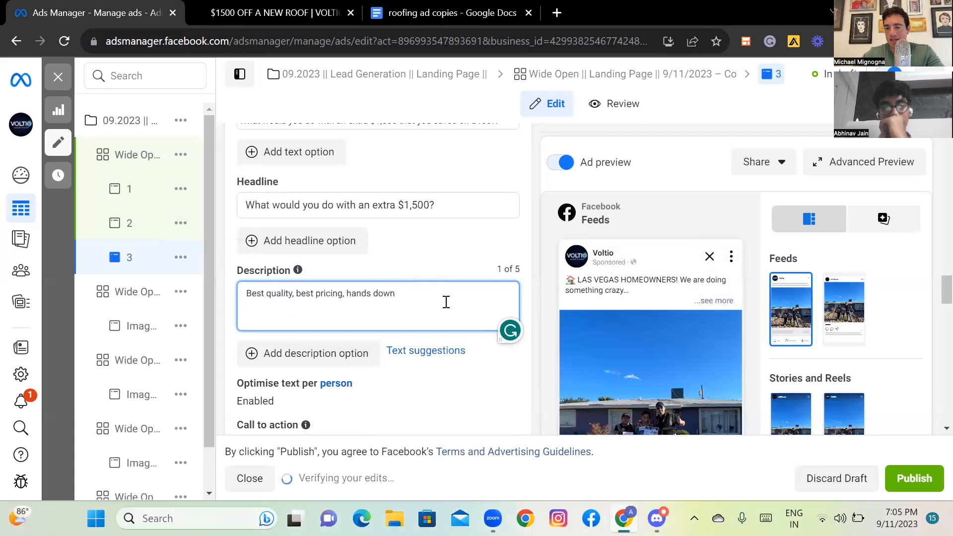
Duplicate ad 3 once within the original campaign.
{"action": "scroll", "coordinate": [528, 317], "scroll_direction": "down", "scroll_amount": 1}
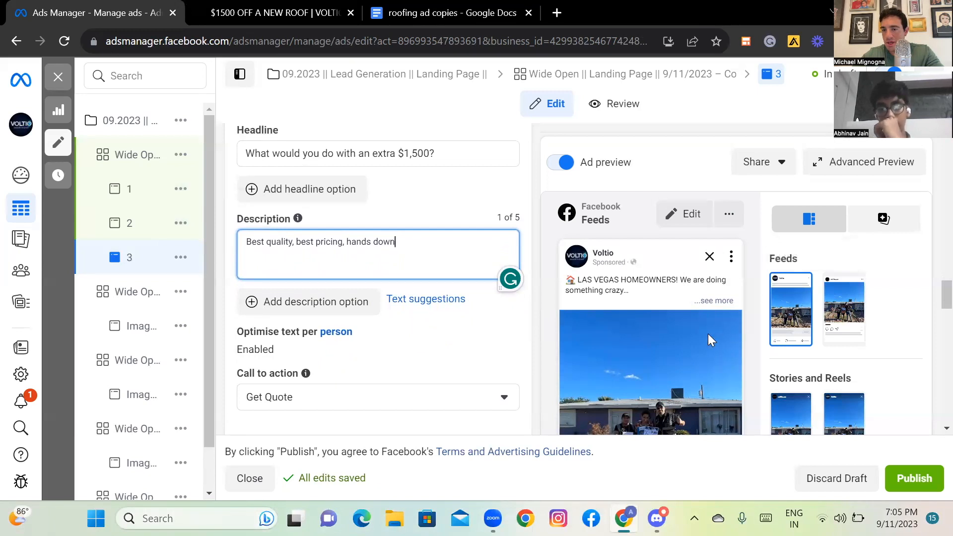
{"action": "scroll", "coordinate": [387, 265], "scroll_direction": "up", "scroll_amount": 10}
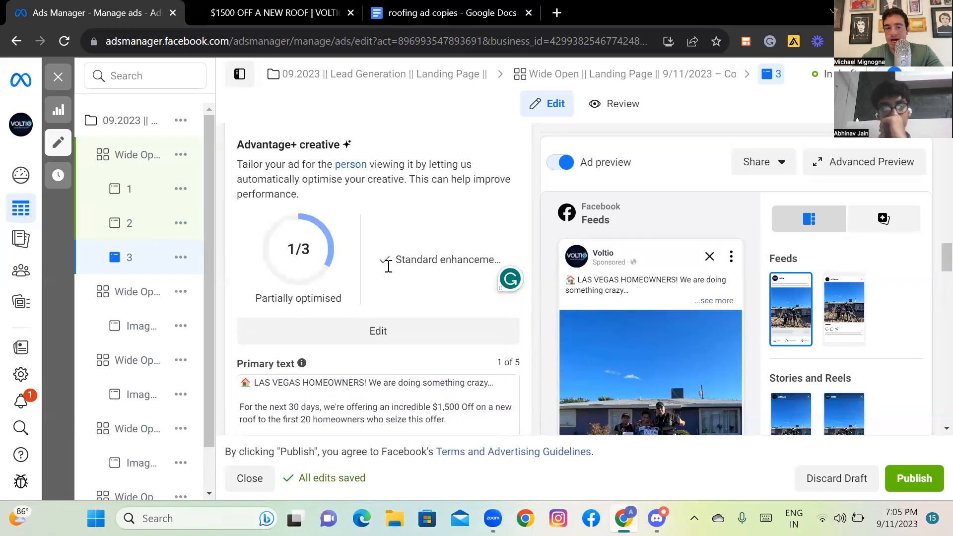
{"action": "scroll", "coordinate": [389, 266], "scroll_direction": "down", "scroll_amount": 4}
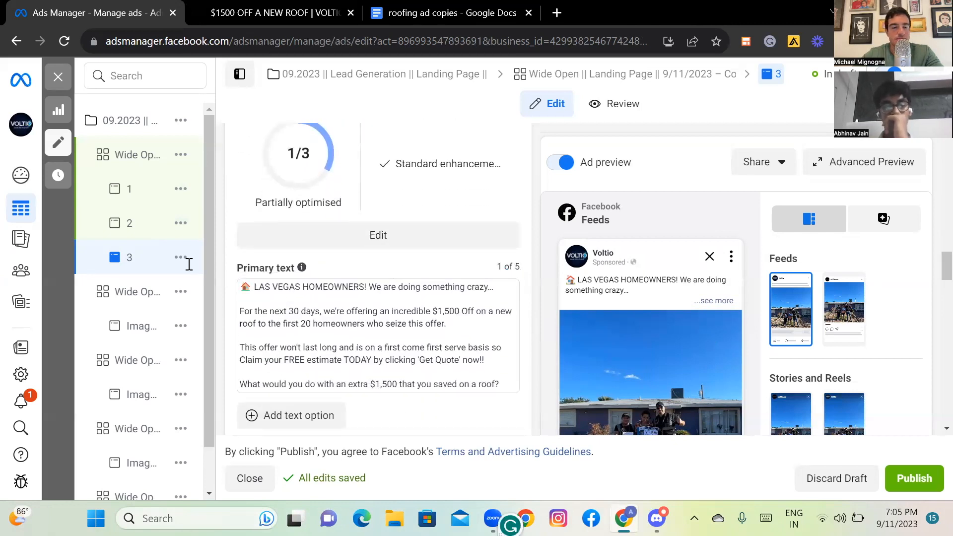
{"action": "left_click", "coordinate": [211, 258]}
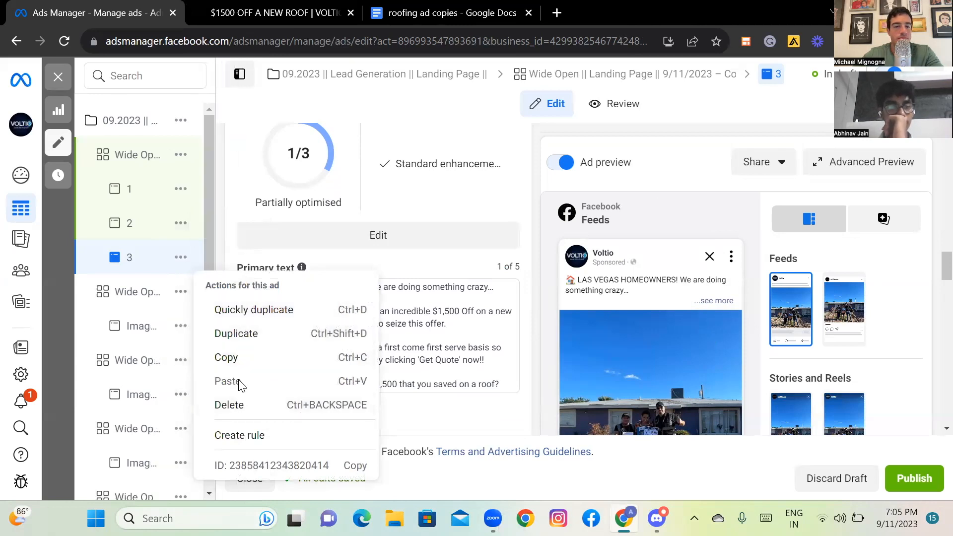
{"action": "left_click", "coordinate": [240, 334]}
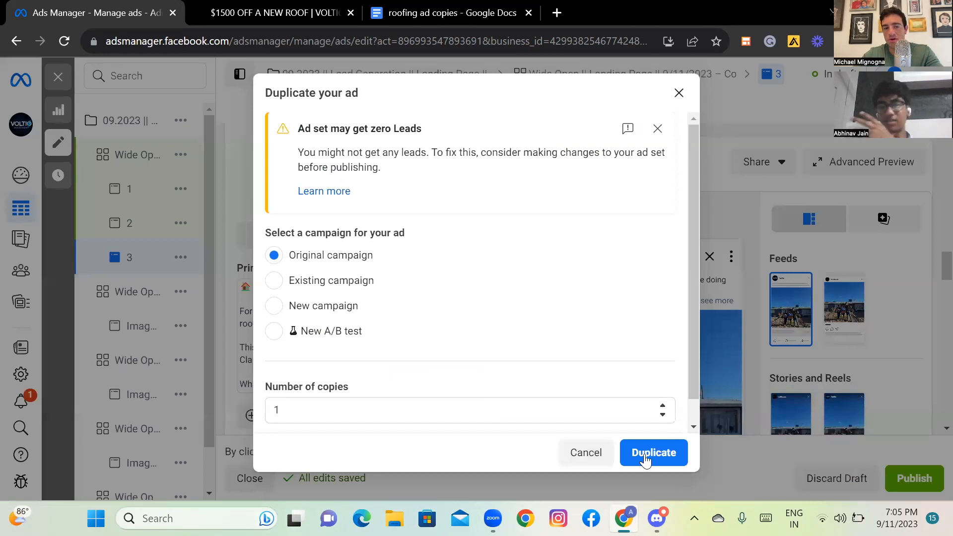
{"action": "left_click", "coordinate": [645, 458]}
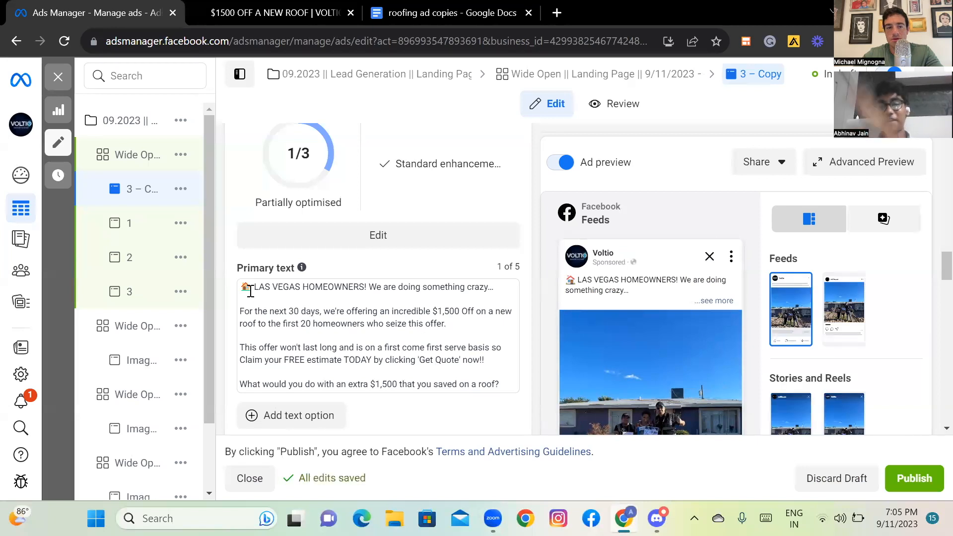
Rename the duplicated ad as "Personal message".
{"action": "scroll", "coordinate": [266, 153], "scroll_direction": "up", "scroll_amount": 10}
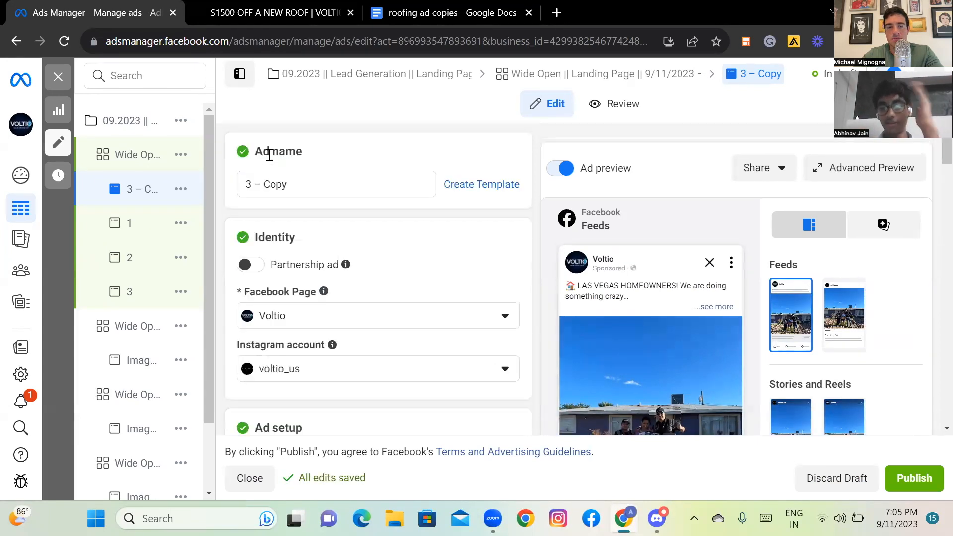
{"action": "triple_click", "coordinate": [293, 183]}
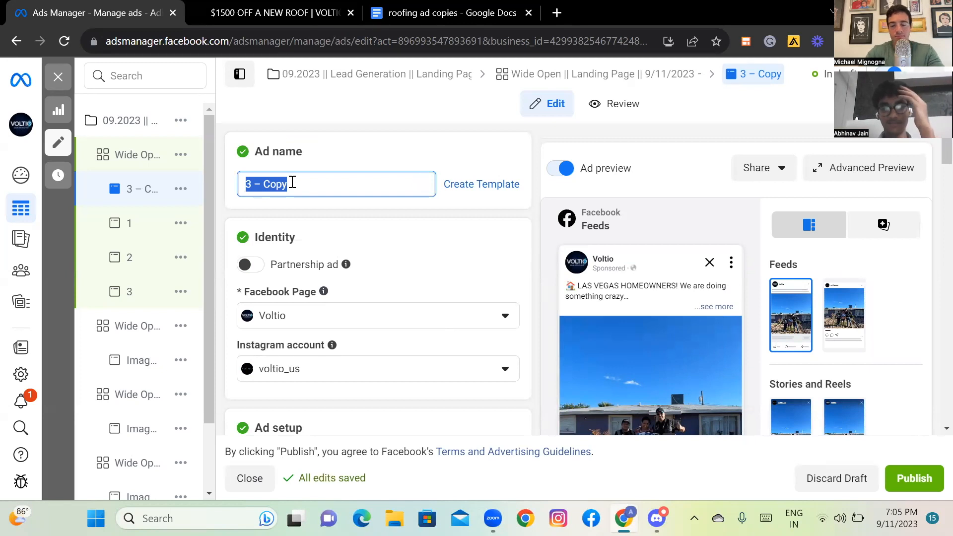
{"action": "type", "text": "Personal messager"}
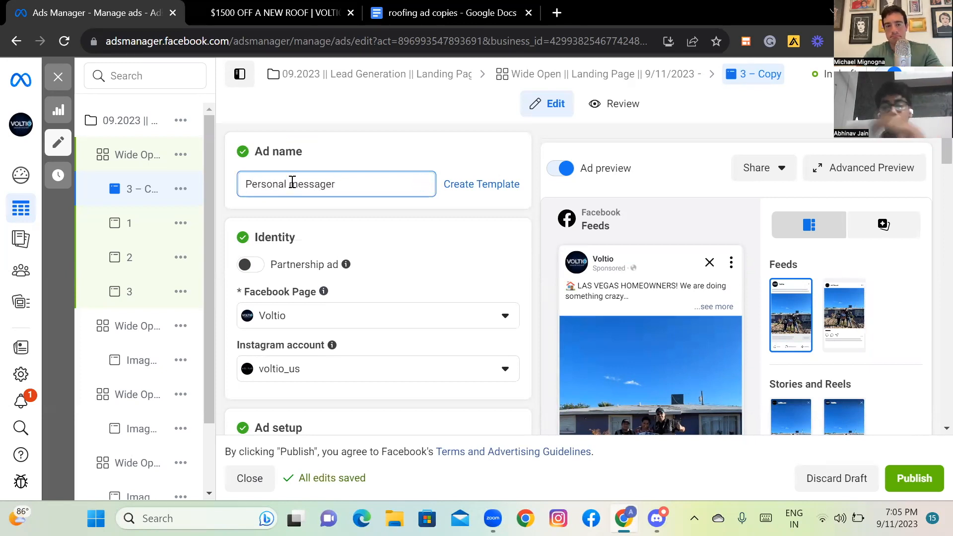
{"action": "key", "text": "BackSpace"}
Review the Personal message ad's identity, setup, format, media, Advantage+ creative and primary text settings.
{"action": "scroll", "coordinate": [445, 277], "scroll_direction": "down", "scroll_amount": 5}
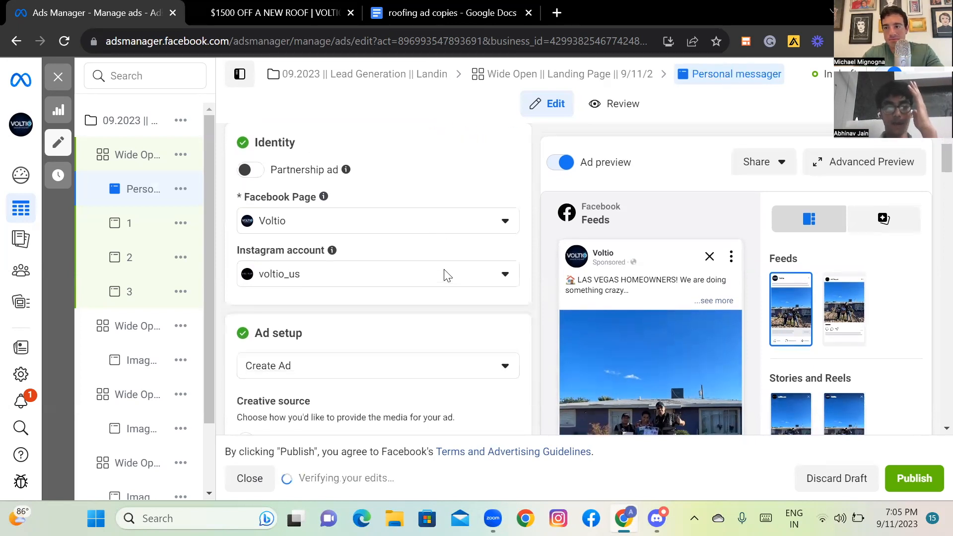
{"action": "scroll", "coordinate": [445, 276], "scroll_direction": "down", "scroll_amount": 7}
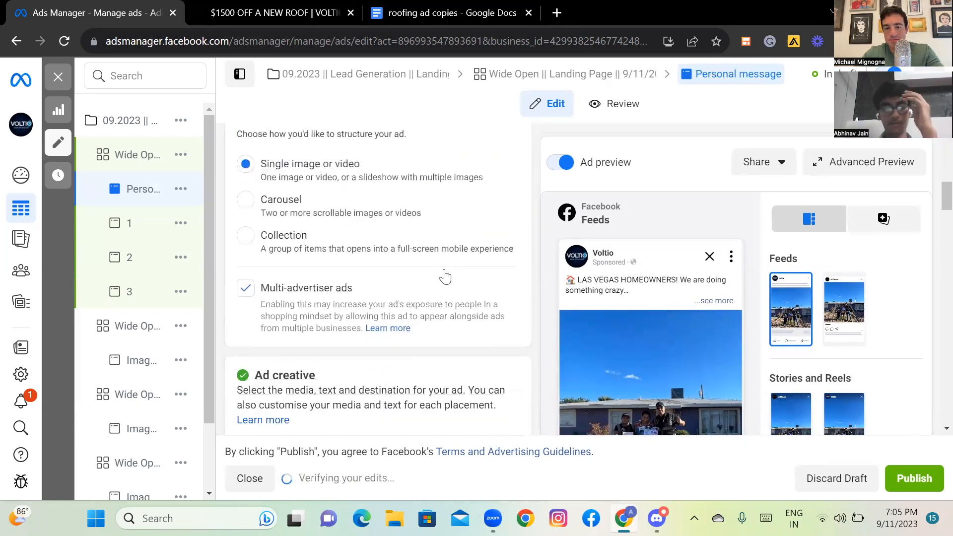
{"action": "scroll", "coordinate": [447, 274], "scroll_direction": "down", "scroll_amount": 5}
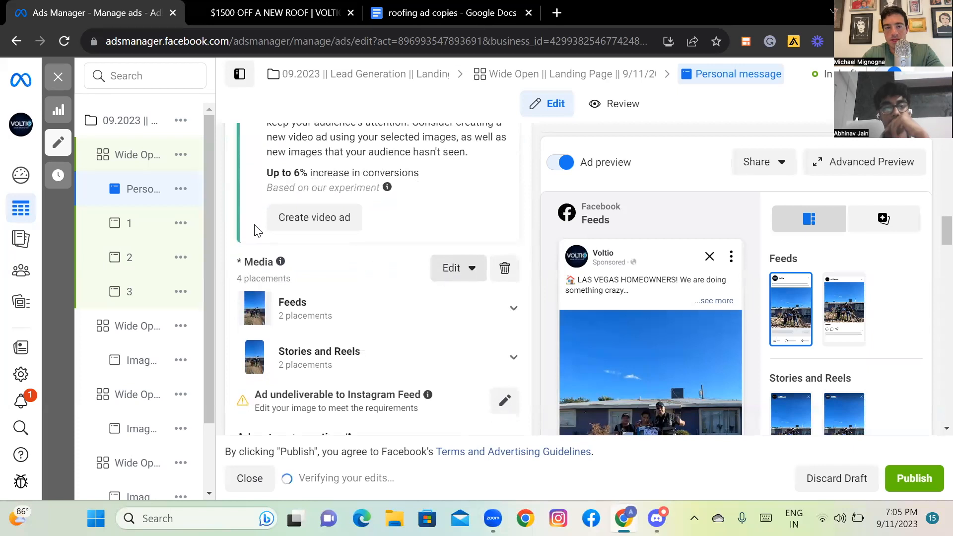
{"action": "scroll", "coordinate": [266, 263], "scroll_direction": "up", "scroll_amount": 10}
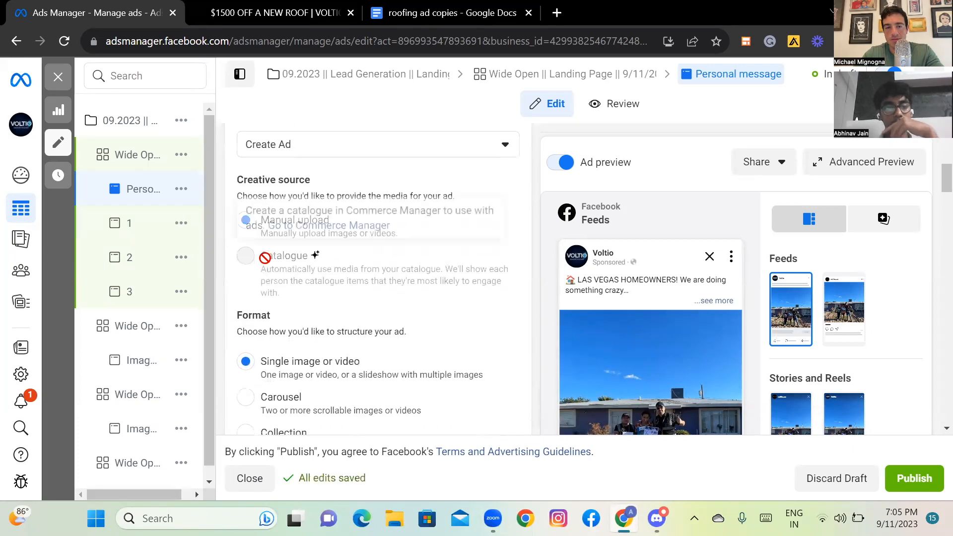
{"action": "scroll", "coordinate": [265, 258], "scroll_direction": "up", "scroll_amount": 6}
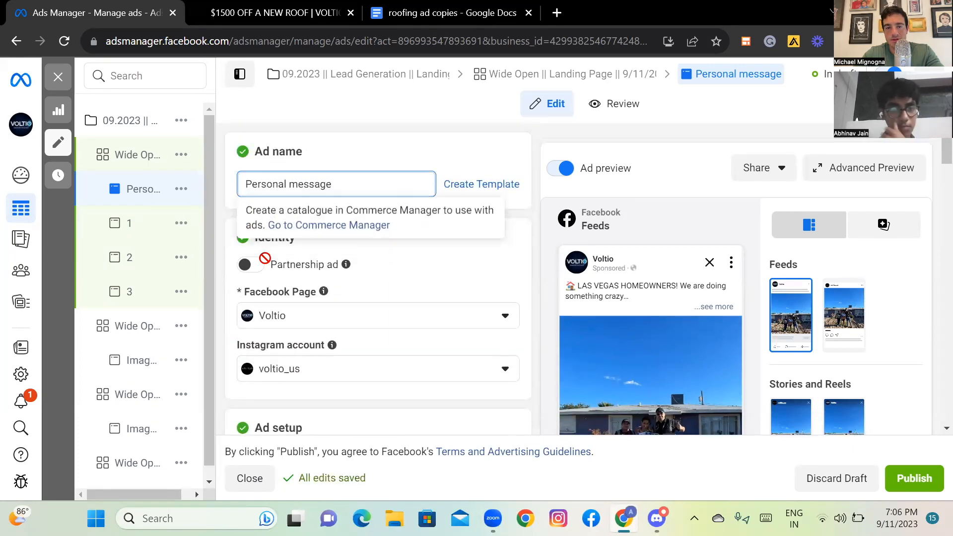
{"action": "scroll", "coordinate": [266, 257], "scroll_direction": "down", "scroll_amount": 10}
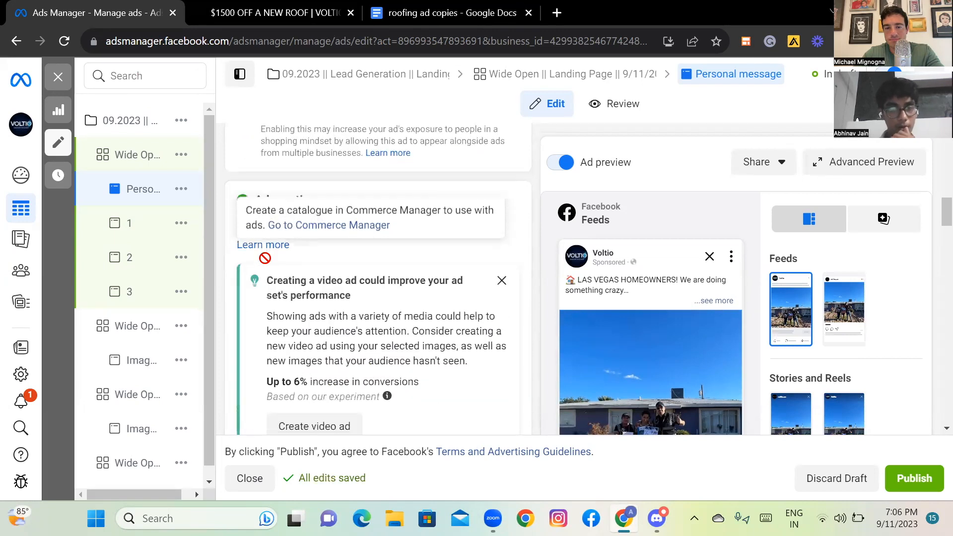
{"action": "scroll", "coordinate": [266, 258], "scroll_direction": "down", "scroll_amount": 5}
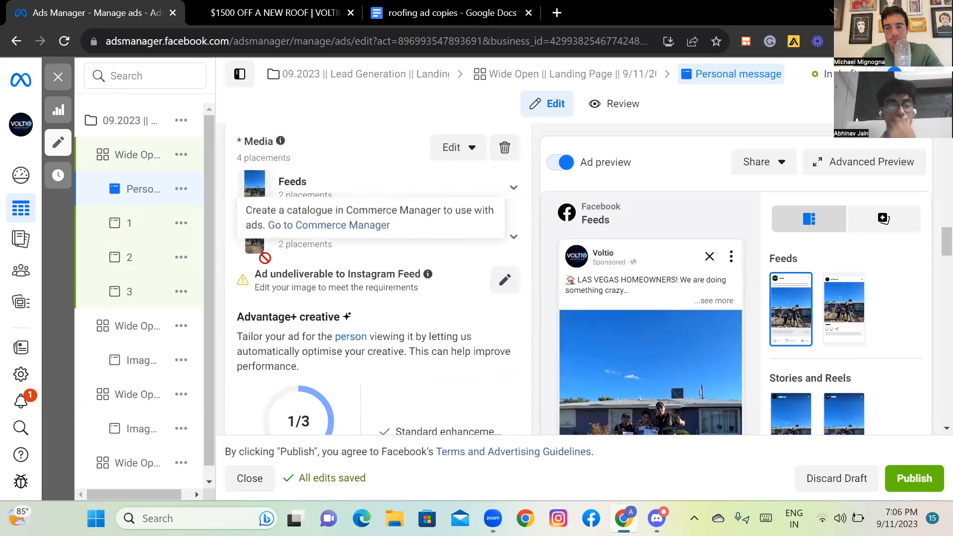
{"action": "scroll", "coordinate": [264, 258], "scroll_direction": "down", "scroll_amount": 5}
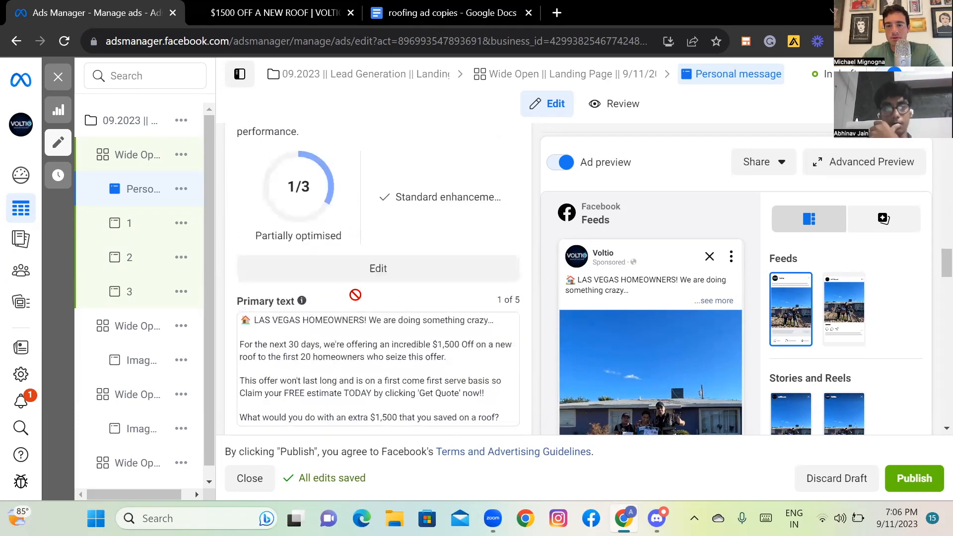
{"action": "scroll", "coordinate": [355, 294], "scroll_direction": "down", "scroll_amount": 1}
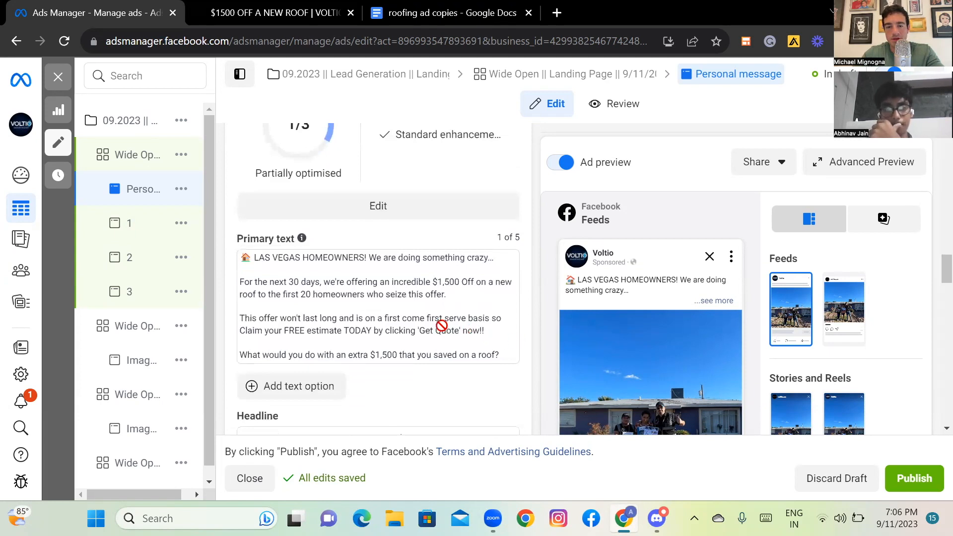
{"action": "scroll", "coordinate": [442, 325], "scroll_direction": "down", "scroll_amount": 1}
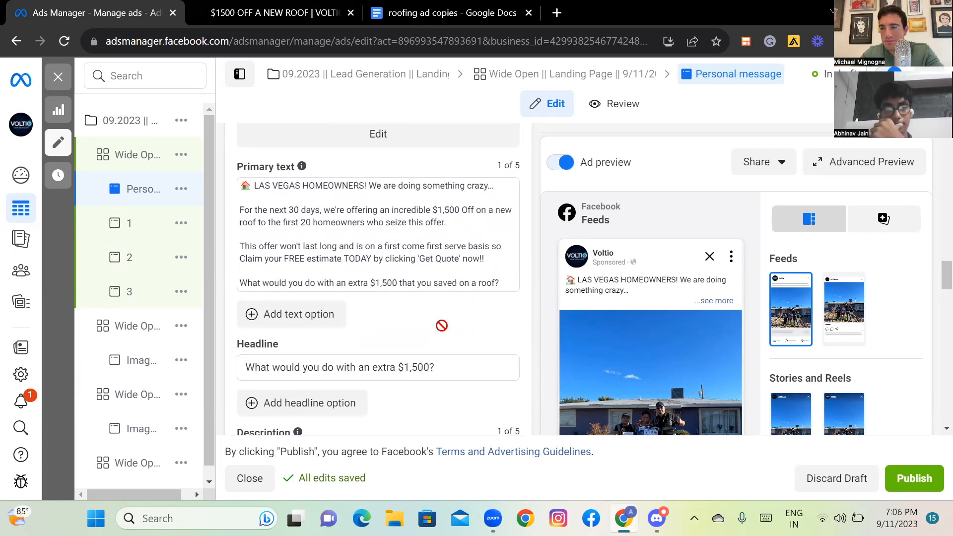
{"action": "scroll", "coordinate": [434, 305], "scroll_direction": "up", "scroll_amount": 8}
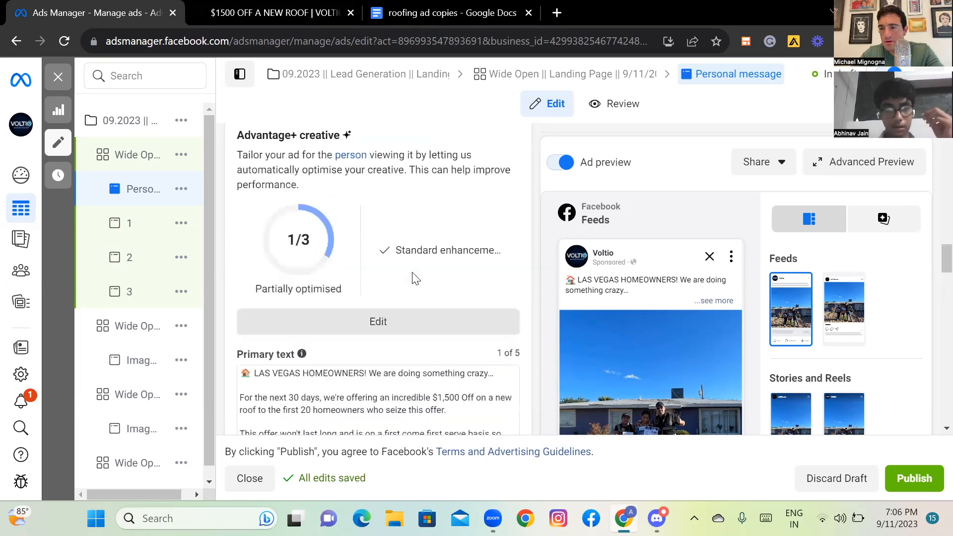
{"action": "scroll", "coordinate": [377, 314], "scroll_direction": "up", "scroll_amount": 4}
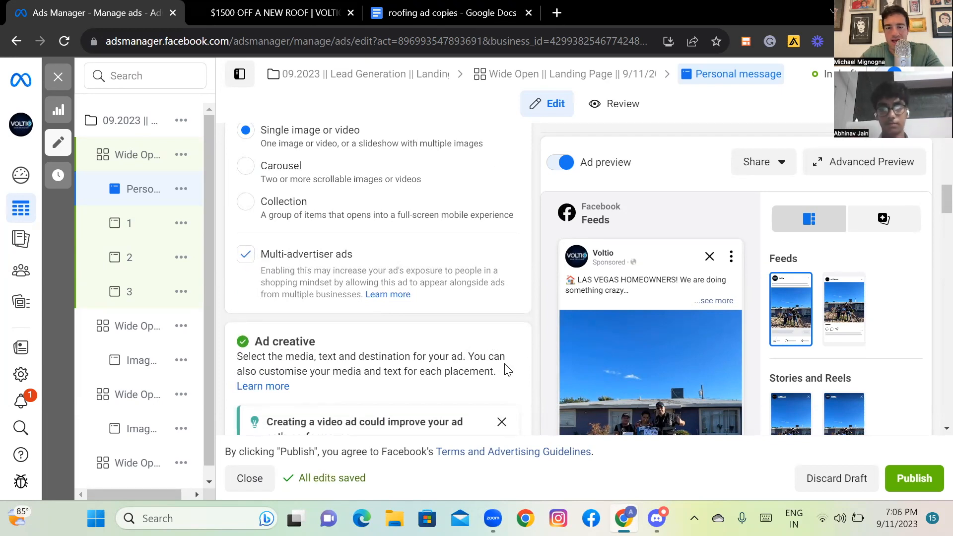
Replace the Personal message ad's entire primary text with "Hey guys, my name is" followed by the owner's first name.
{"action": "scroll", "coordinate": [505, 368], "scroll_direction": "down", "scroll_amount": 2}
{"action": "scroll", "coordinate": [506, 368], "scroll_direction": "down", "scroll_amount": 4}
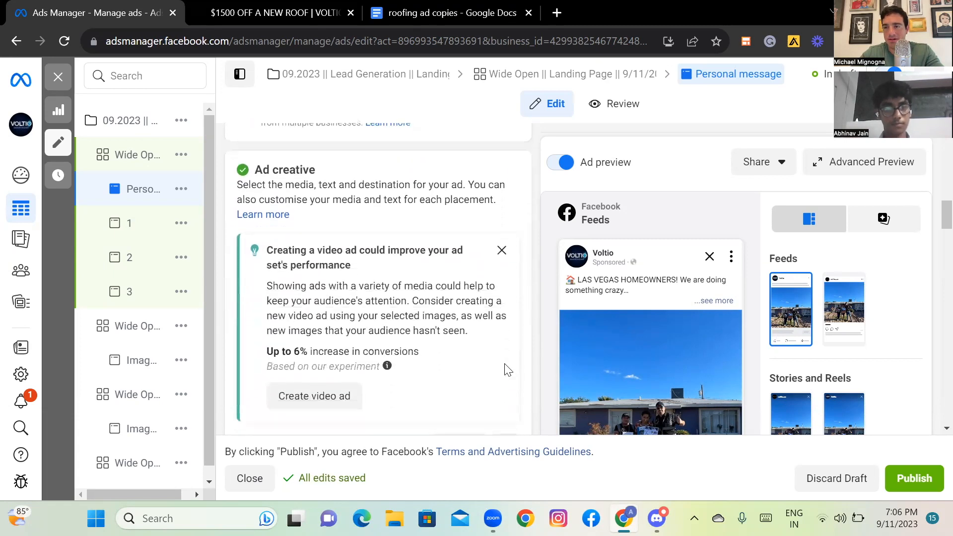
{"action": "scroll", "coordinate": [505, 368], "scroll_direction": "down", "scroll_amount": 10}
{"action": "scroll", "coordinate": [505, 368], "scroll_direction": "down", "scroll_amount": 1}
{"action": "scroll", "coordinate": [506, 368], "scroll_direction": "up", "scroll_amount": 1}
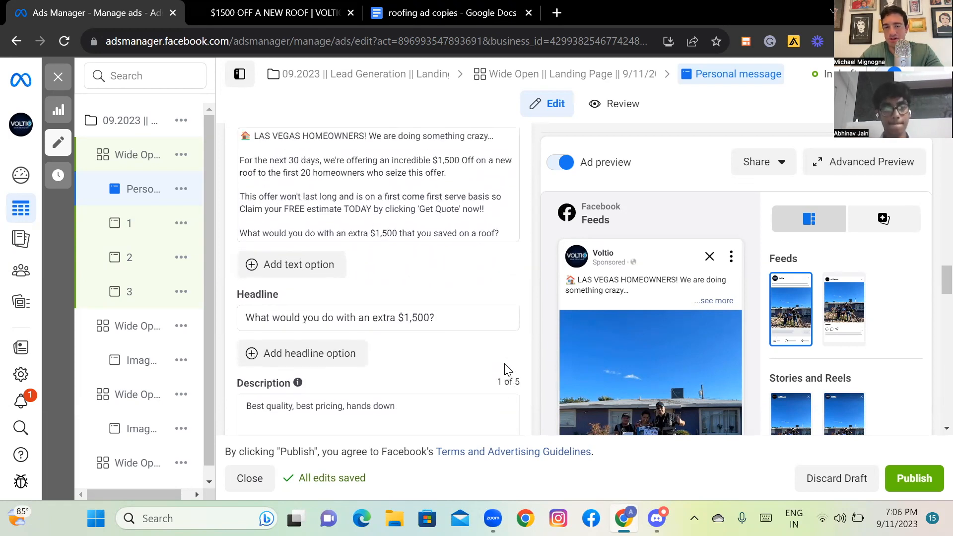
{"action": "left_click", "coordinate": [269, 142]}
{"action": "right_click", "coordinate": [269, 142]}
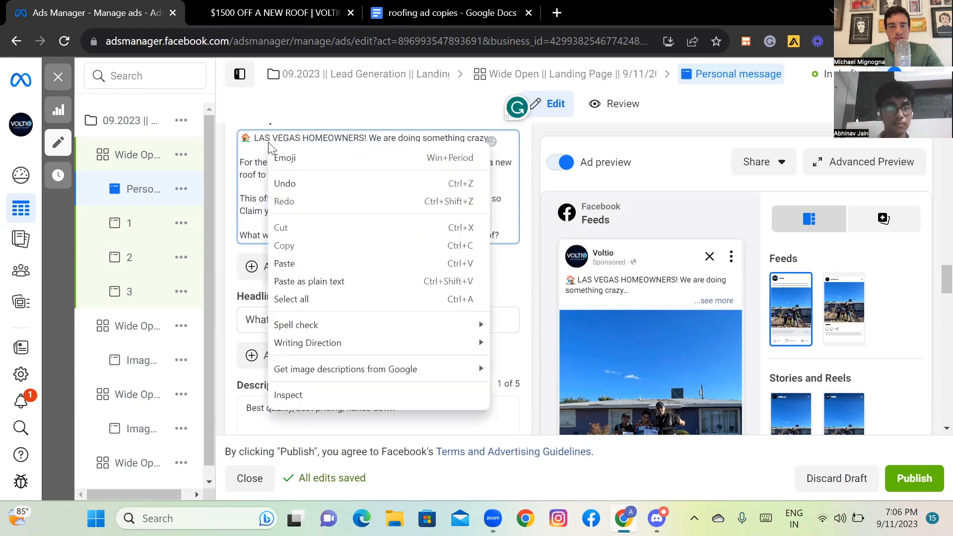
{"action": "left_click", "coordinate": [309, 299]}
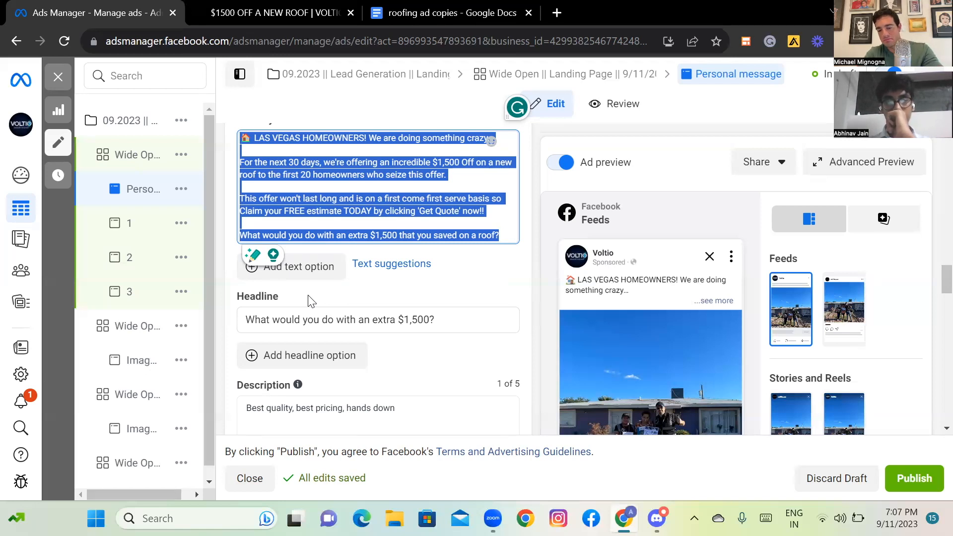
{"action": "type", "text": "Hey guys, my name is Hector"}
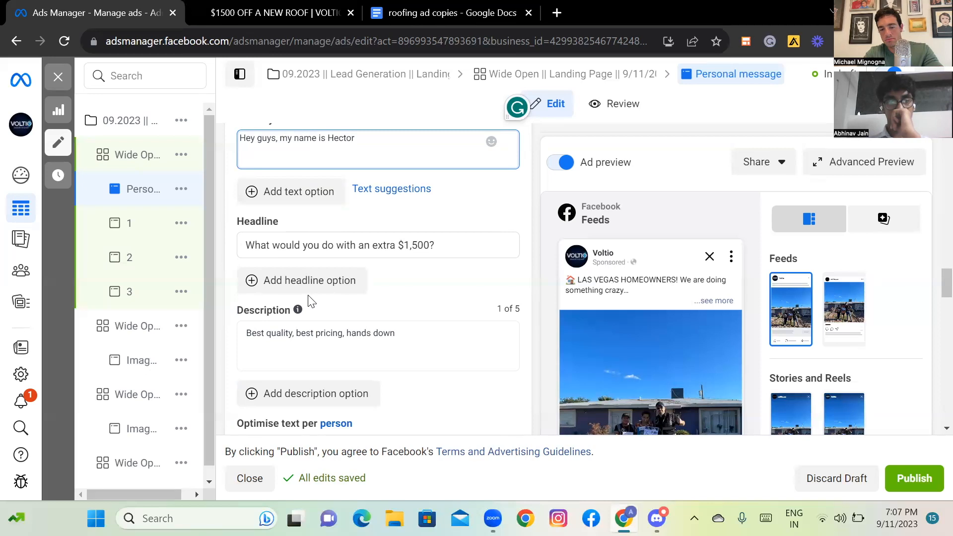
Continue the primary text's introduction with ", and I own Voltio Roofing here in Las Vegas.".
{"action": "type", "text": ", and I own Vol"}
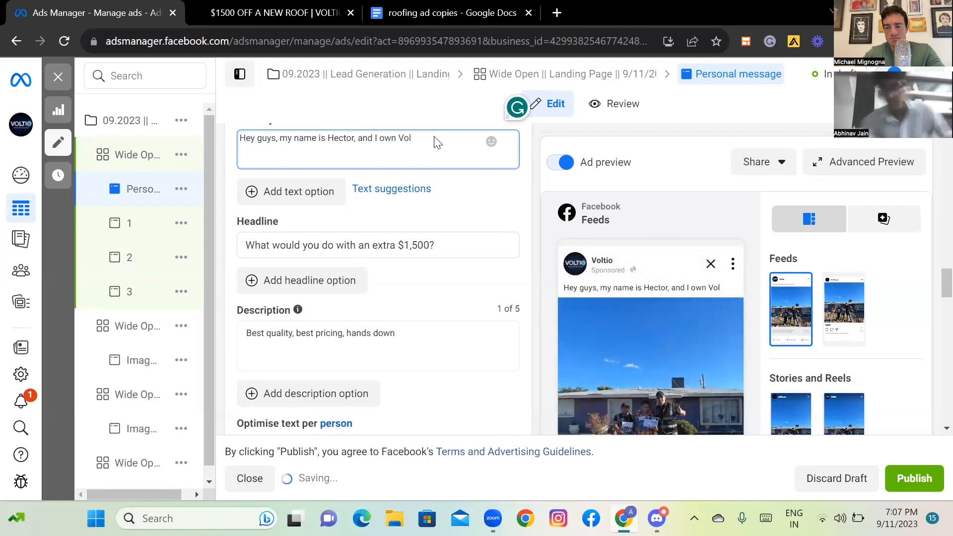
{"action": "mouse_move", "coordinate": [435, 137]}
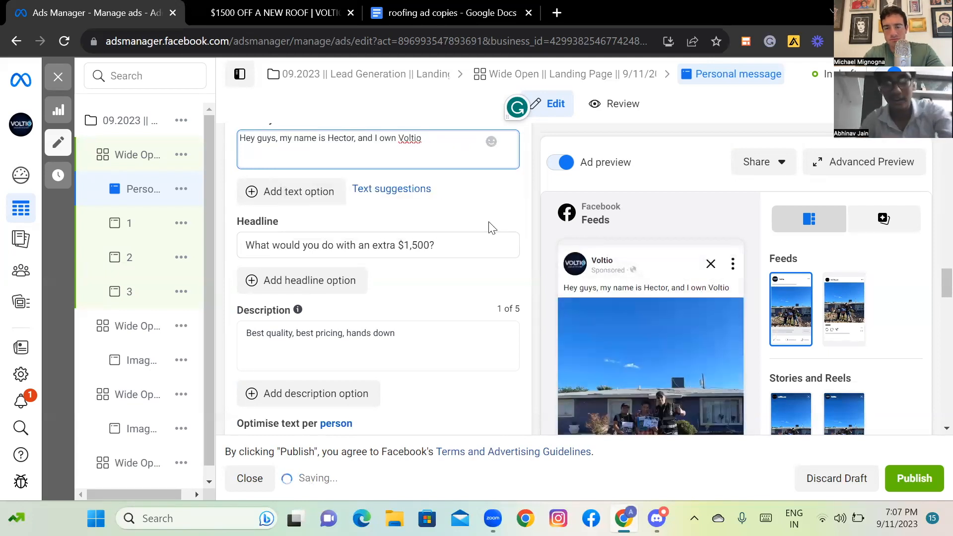
{"action": "type", "text": "io"}
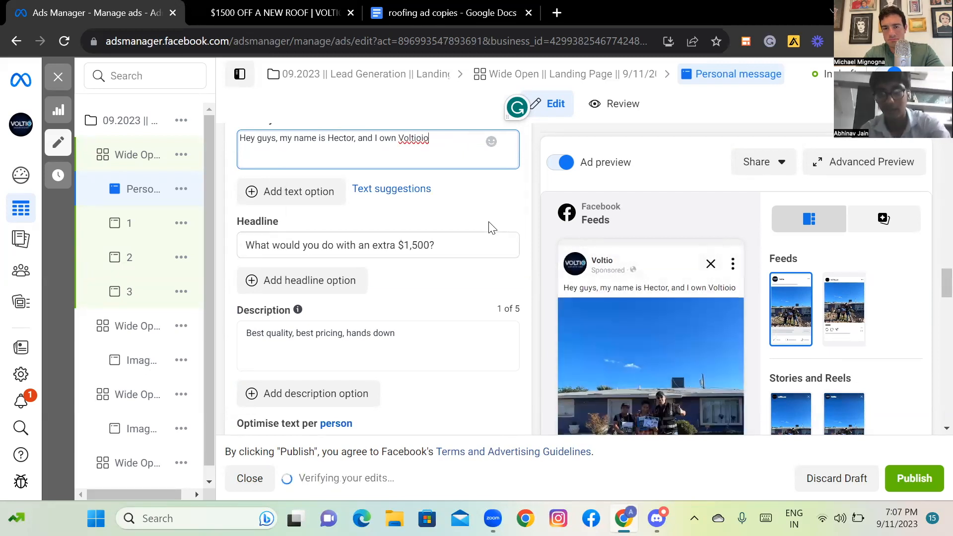
{"action": "key", "text": "BackSpace"}
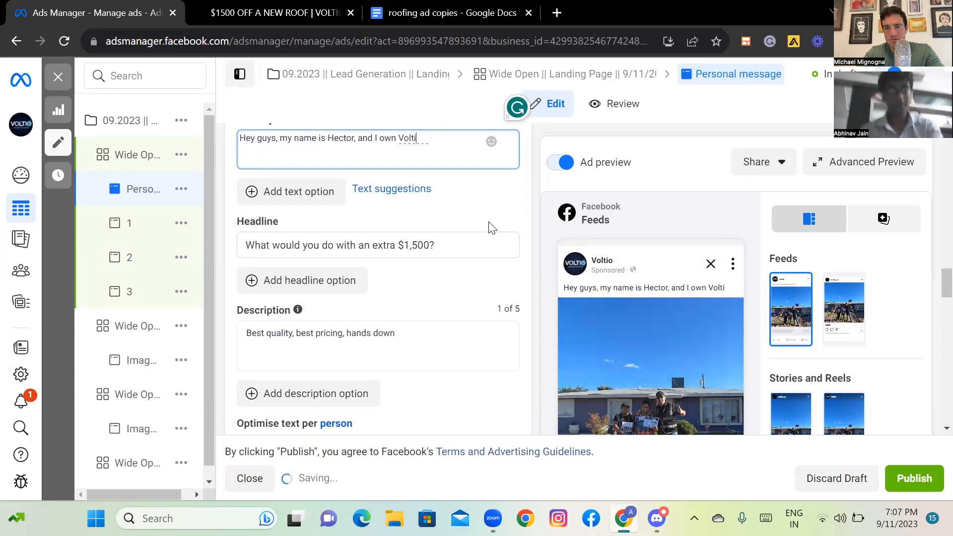
{"action": "type", "text": "o"}
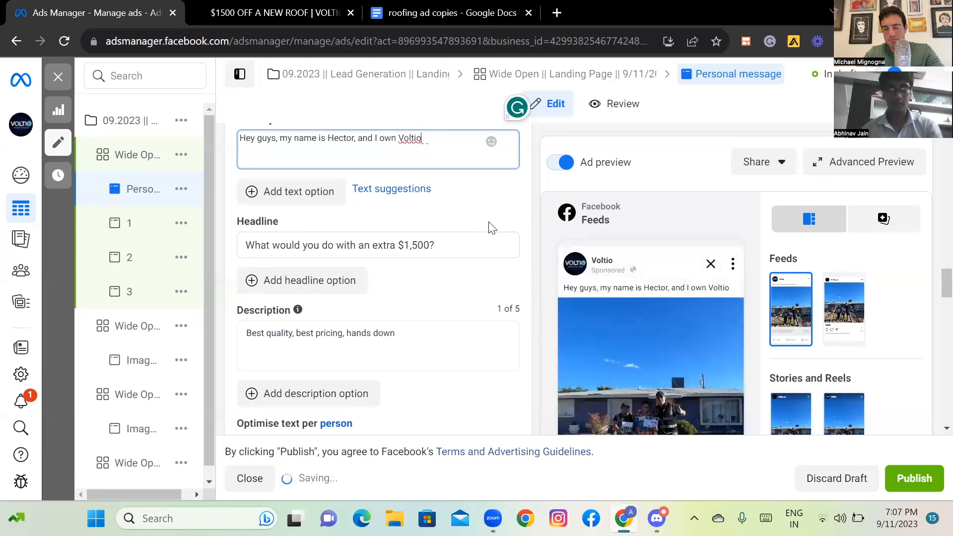
{"action": "type", "text": " Roofing"}
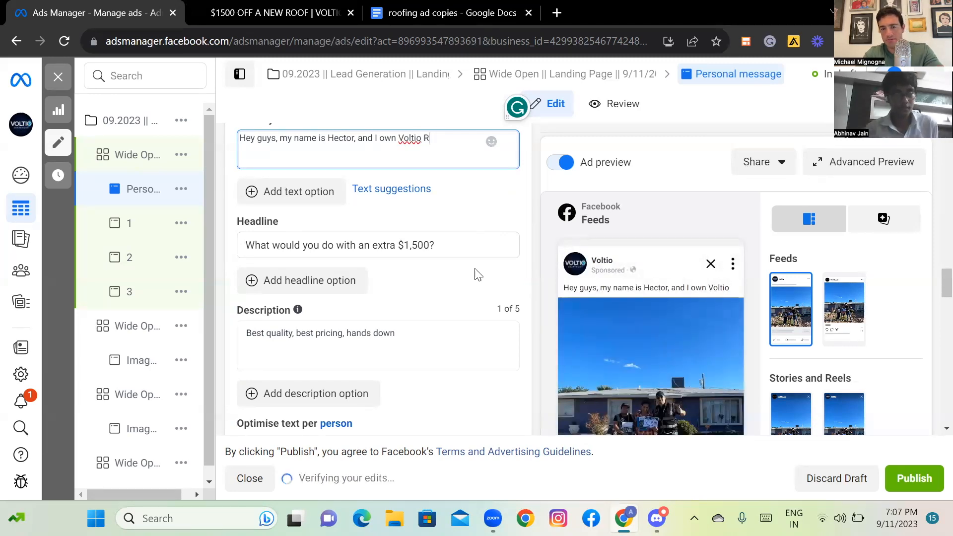
{"action": "mouse_move", "coordinate": [107, 484]}
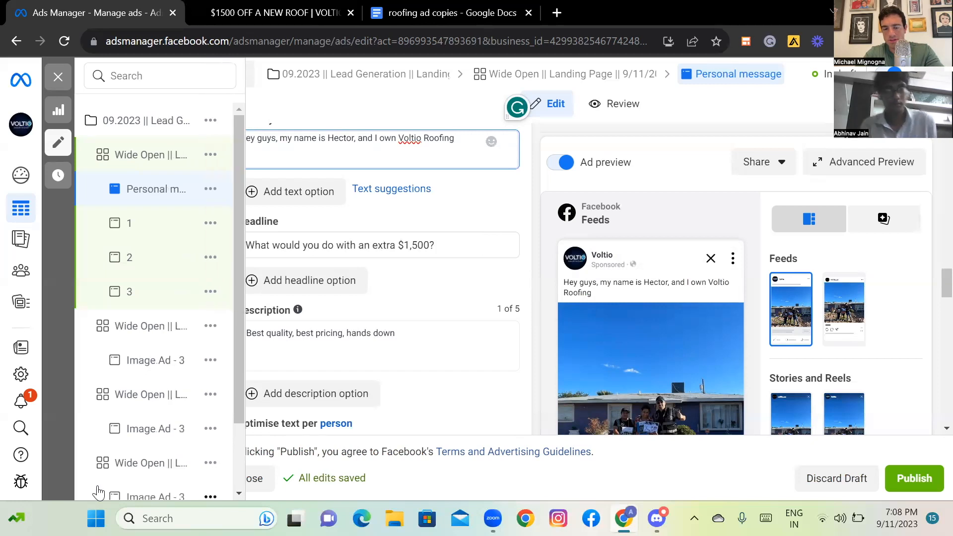
{"action": "type", "text": "here"}
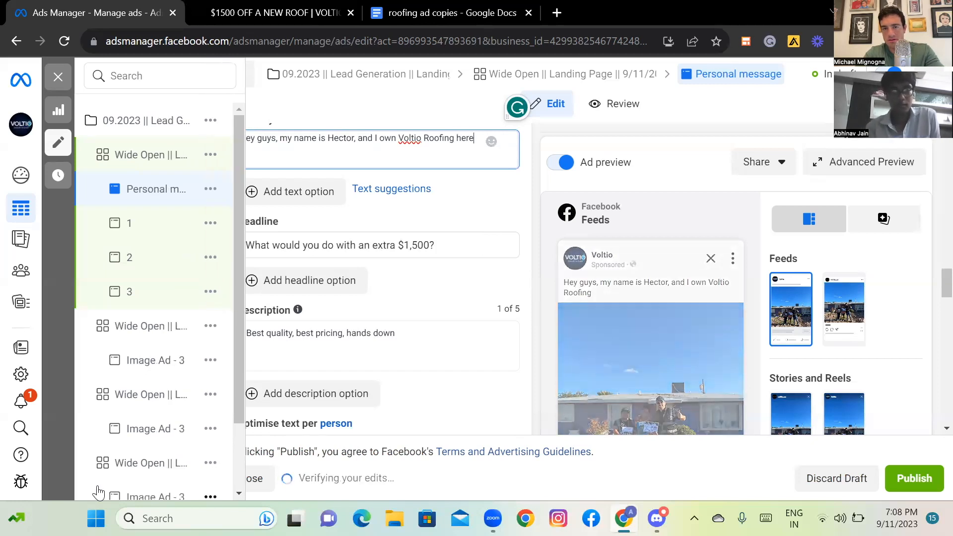
{"action": "type", "text": " in Las Vegas."}
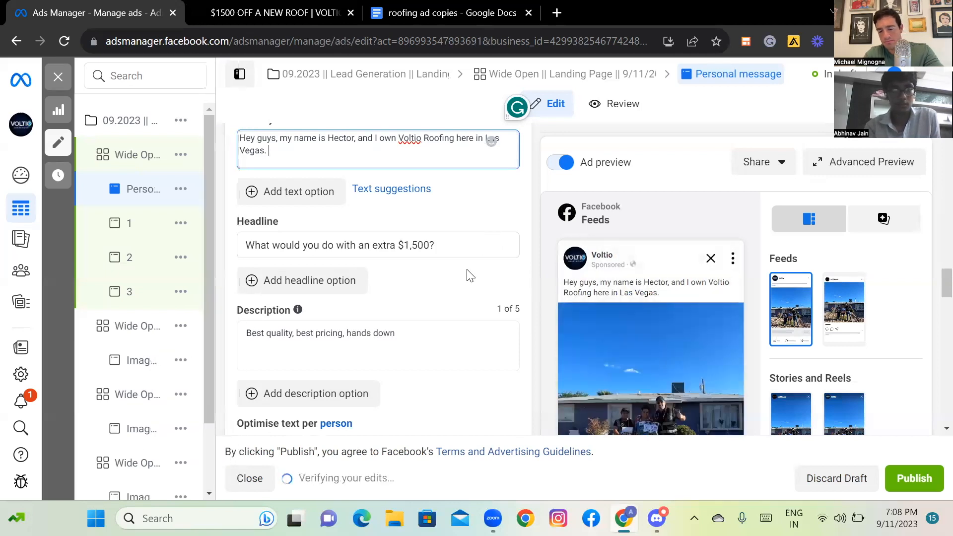
Add "Here's what I'm offering, and I have to be honest... I can't do this for long..." to the opening paragraph.
{"action": "type", "text": " Here's what "}
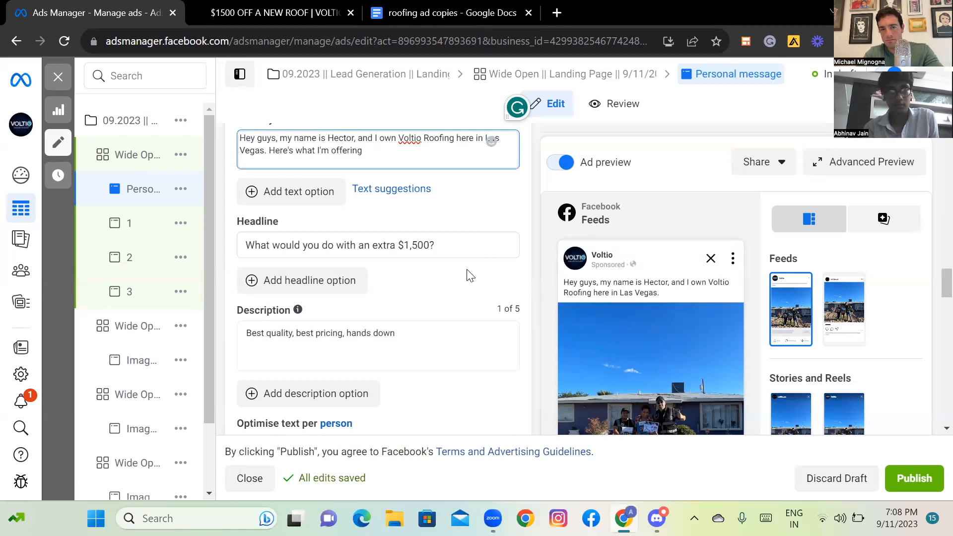
{"action": "type", "text": "I'm offering, and"}
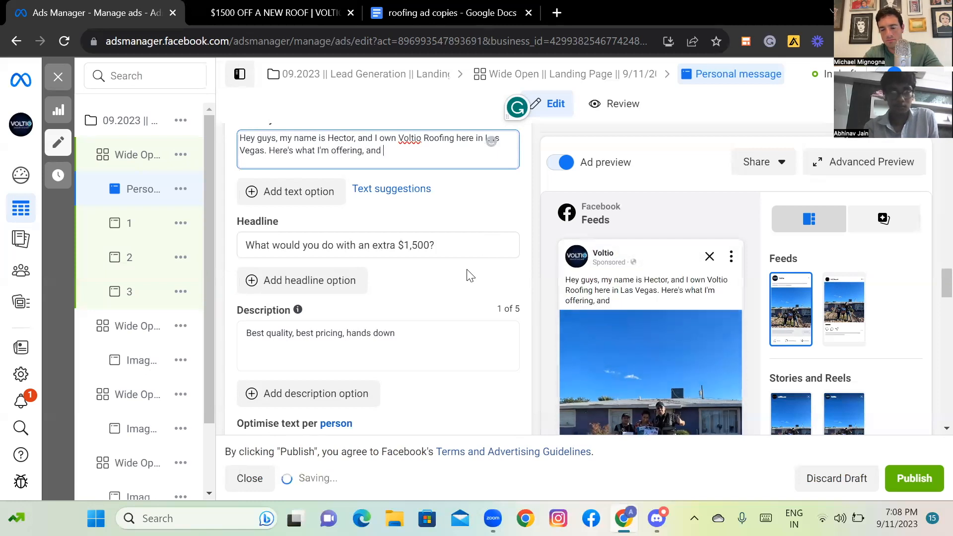
{"action": "type", "text": " I have to be hones"}
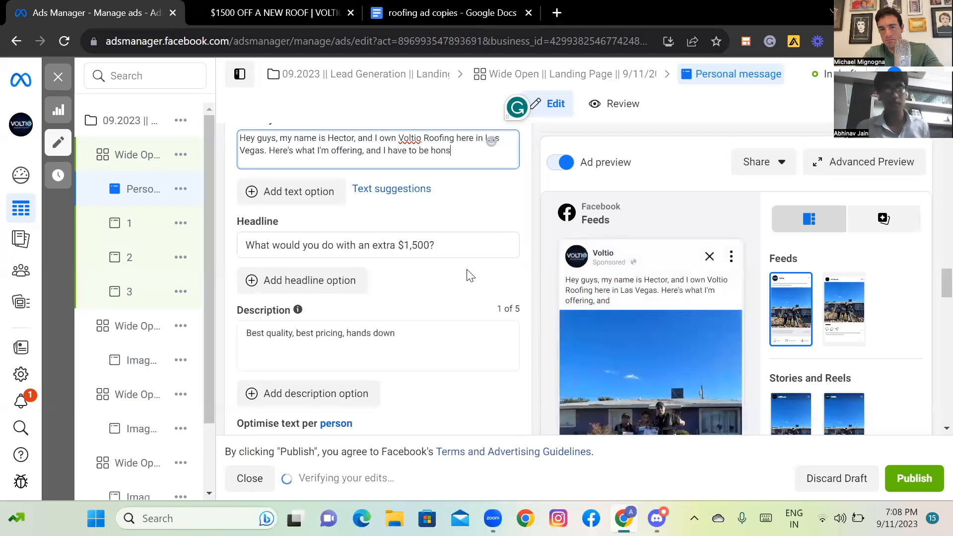
{"action": "type", "text": "t... I can't do this"}
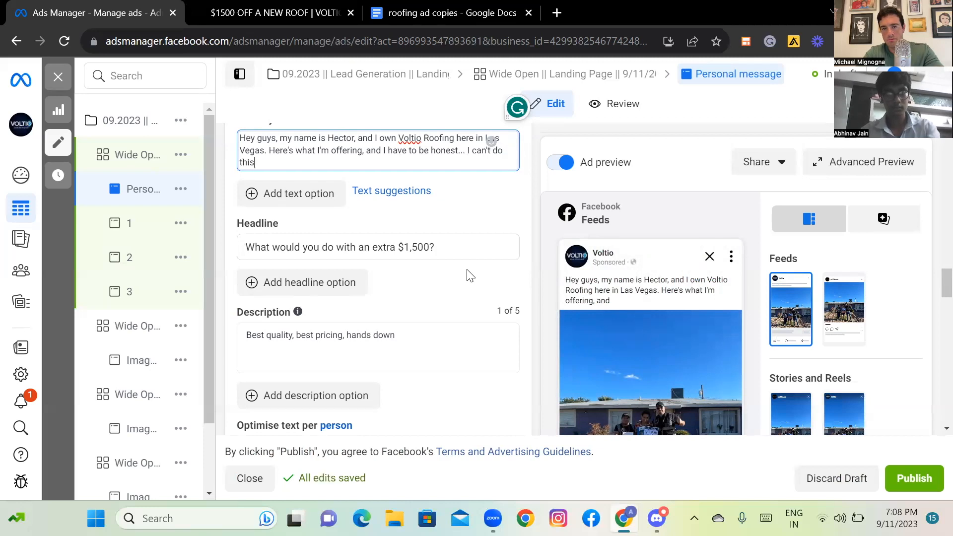
{"action": "type", "text": " for"}
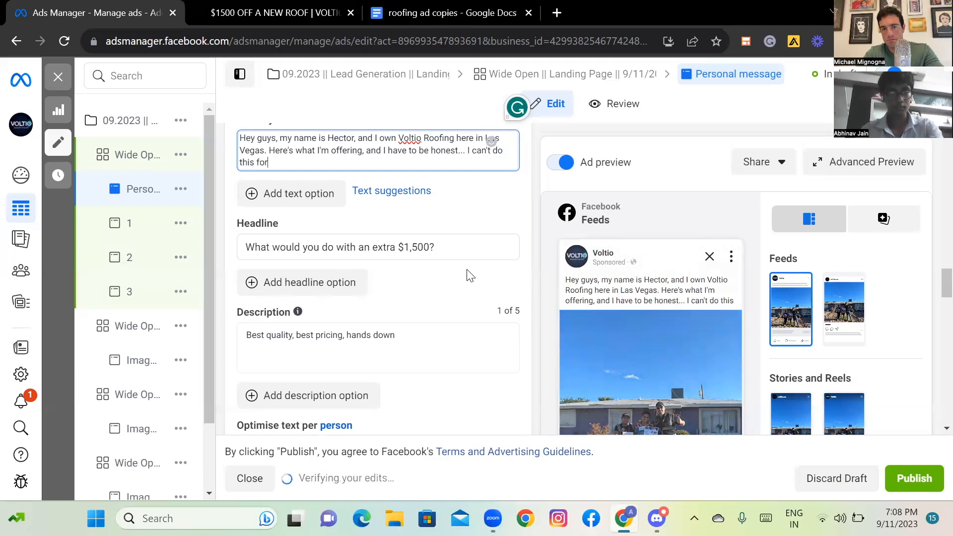
{"action": "type", "text": " long..."}
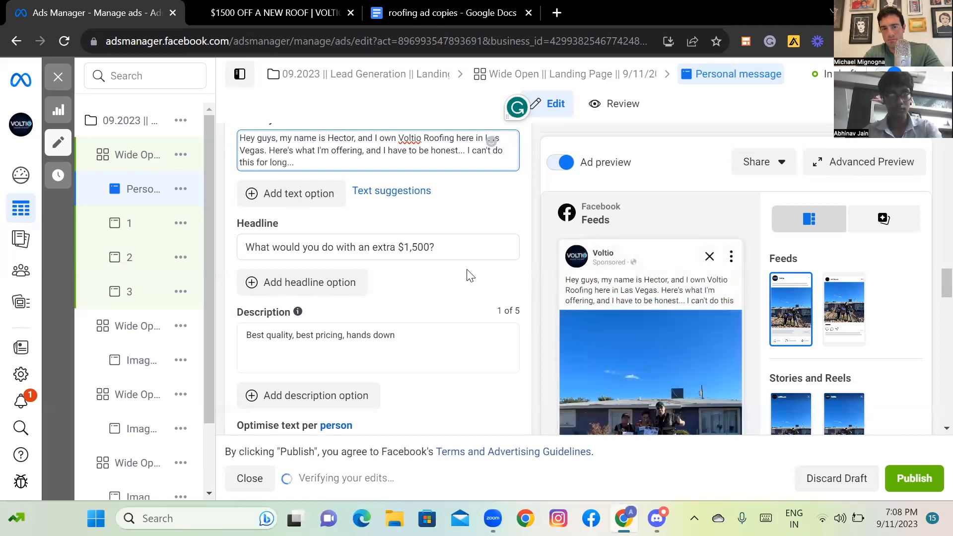
Begin a second paragraph, after a blank line, with "If you click this ad right now, and fill out the form on the next page,".
{"action": "key", "text": "Return"}
{"action": "key", "text": "Return"}
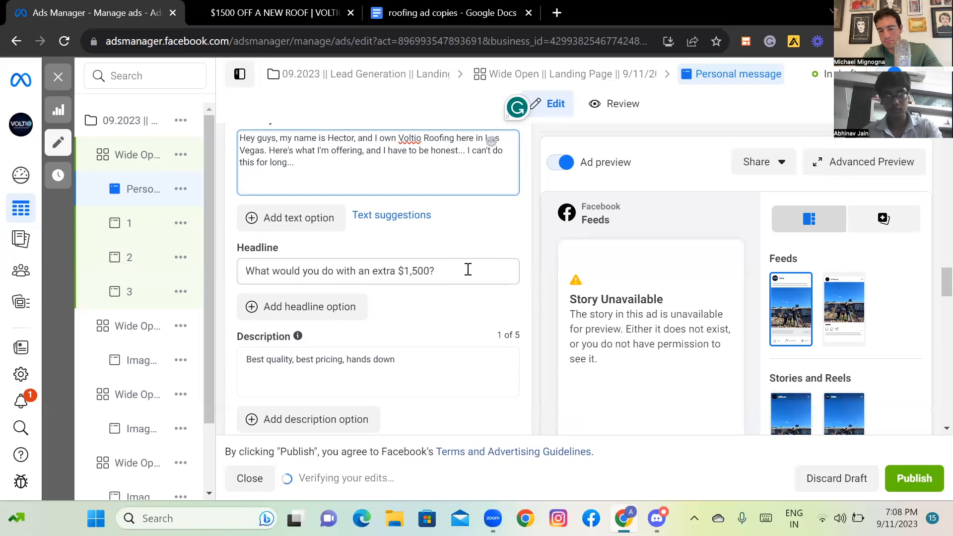
{"action": "type", "text": "If"}
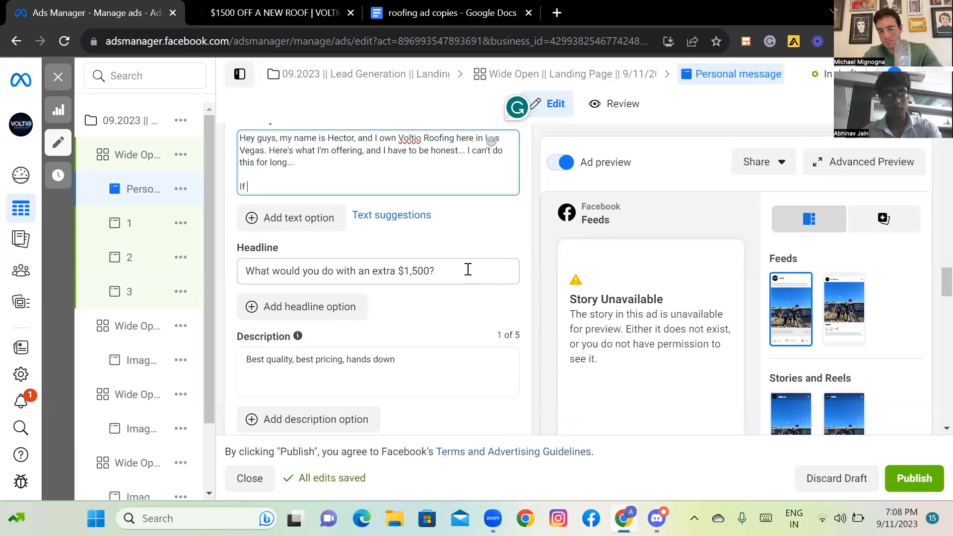
{"action": "type", "text": " you click this ad right now,"}
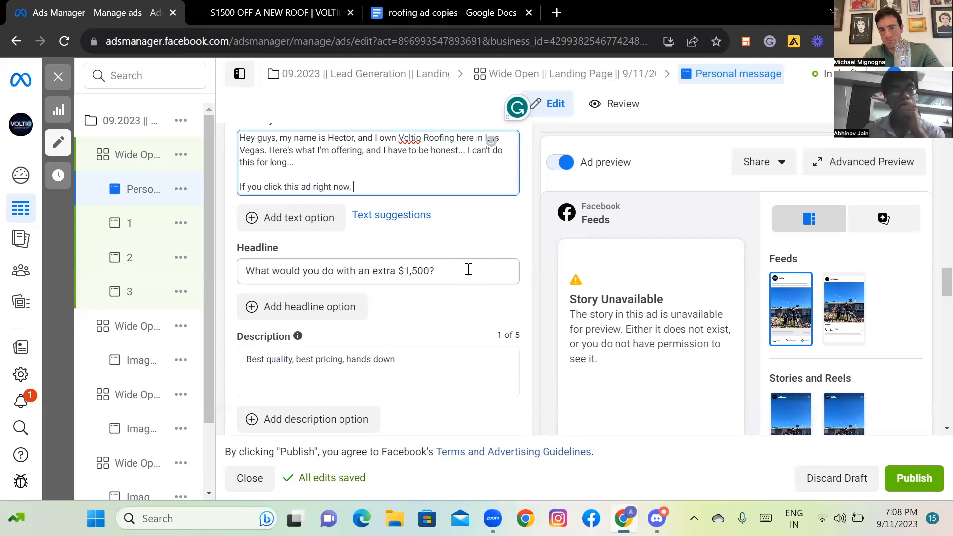
{"action": "type", "text": " and "}
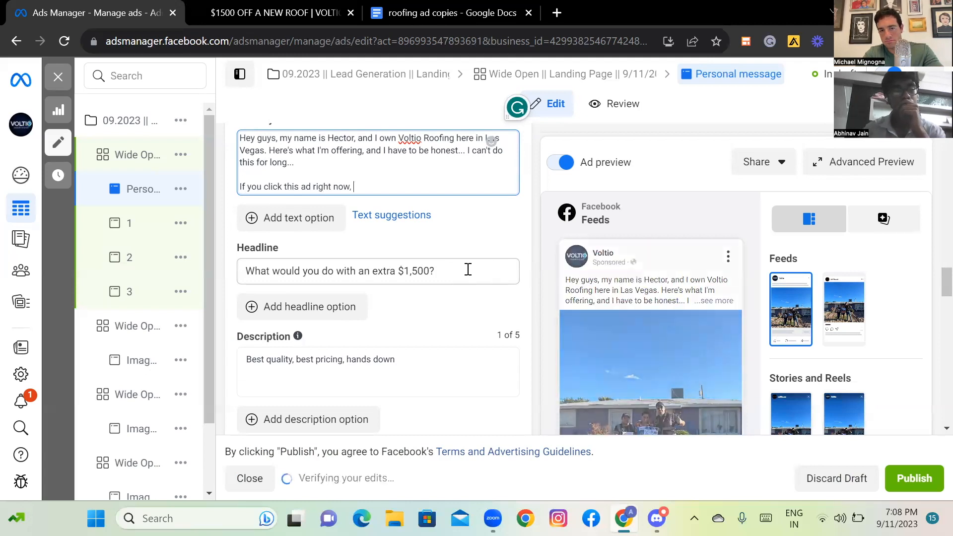
{"action": "type", "text": "fill o"}
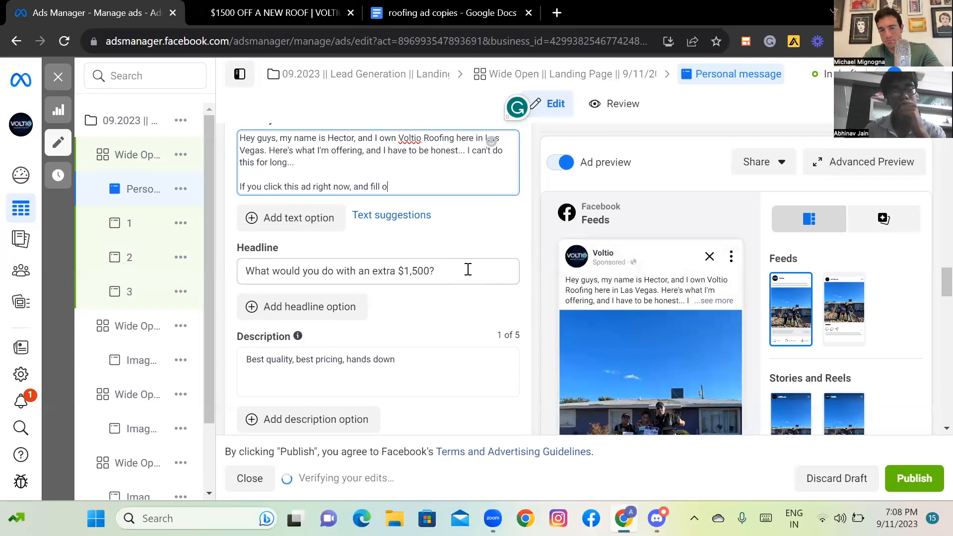
{"action": "type", "text": "ut the form on the next page, "}
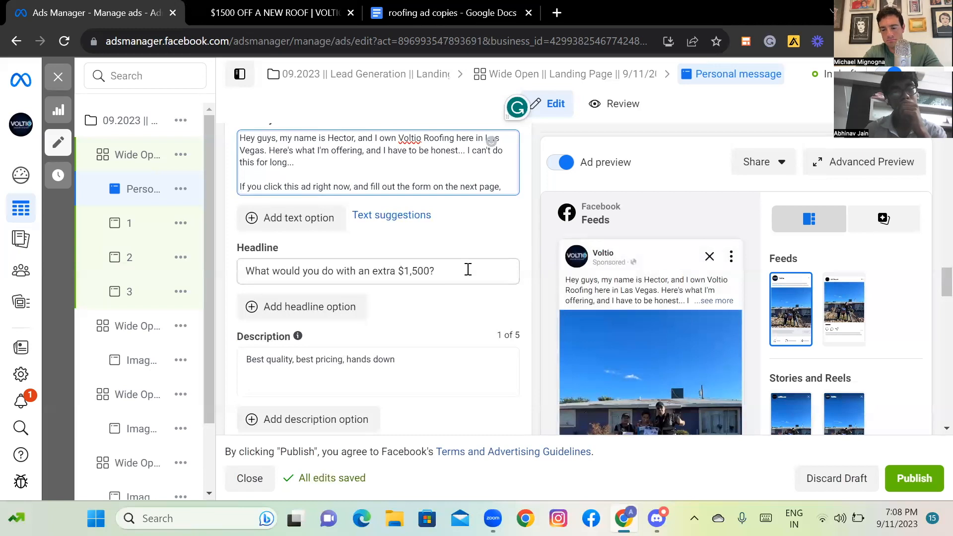
Complete the second paragraph's sentence with "you'll lock in a $1,500 discount on my roofing services.".
{"action": "type", "text": "you'll lovk"}
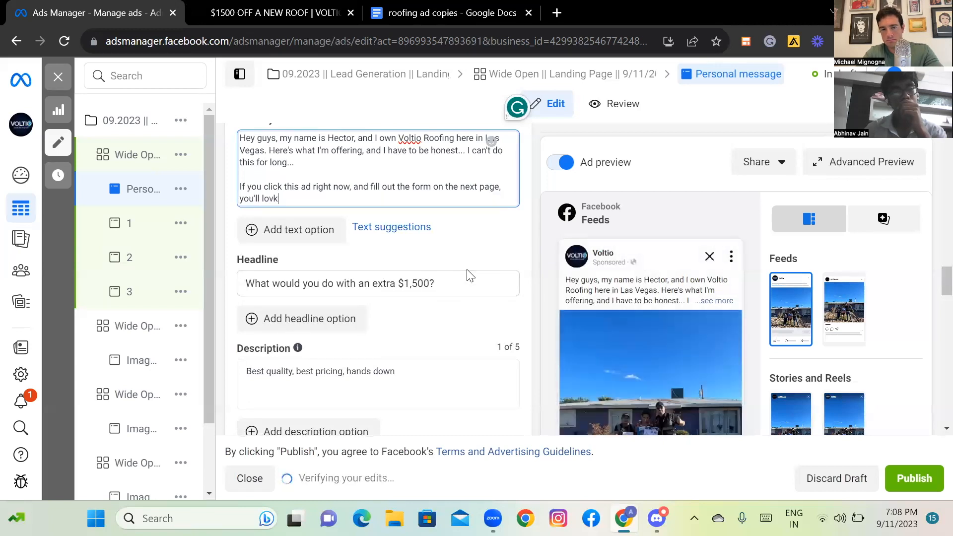
{"action": "key", "text": "BackSpace"}
{"action": "key", "text": "BackSpace"}
{"action": "type", "text": "ck in "}
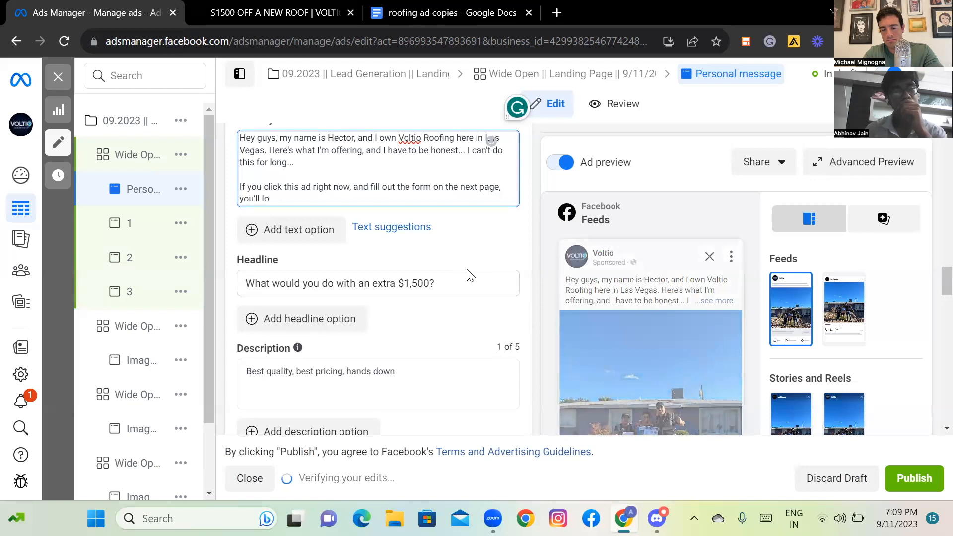
{"action": "type", "text": "a"}
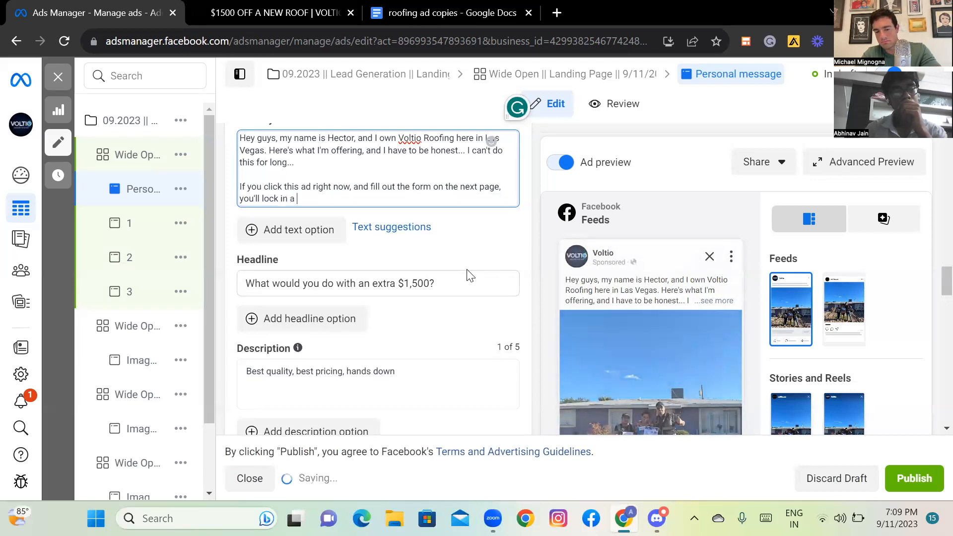
{"action": "type", "text": " $1"}
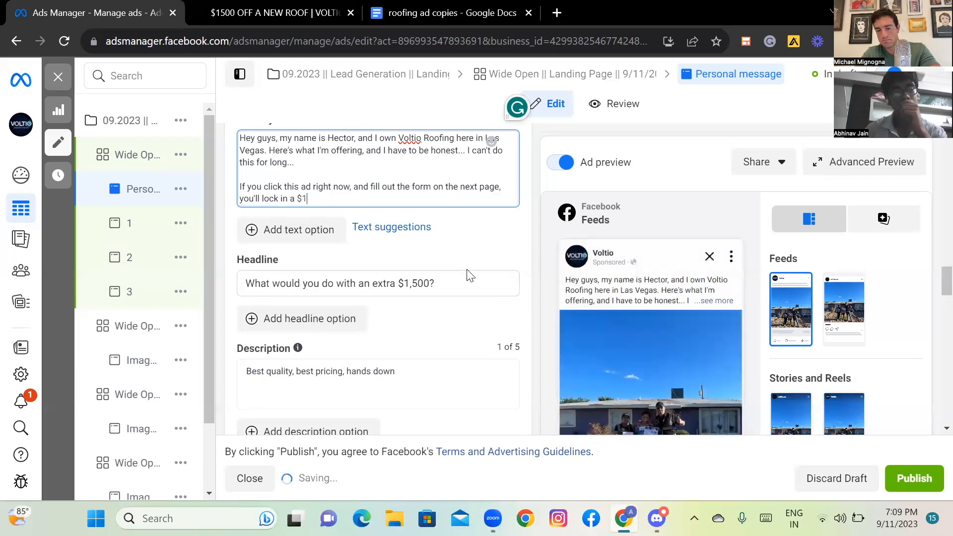
{"action": "type", "text": ",500 discount on"}
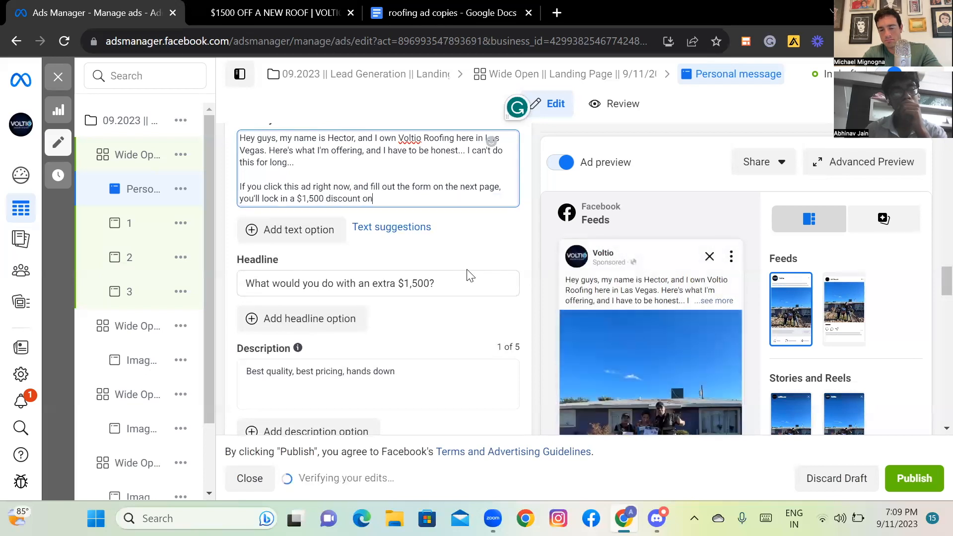
{"action": "type", "text": " my roofing services"}
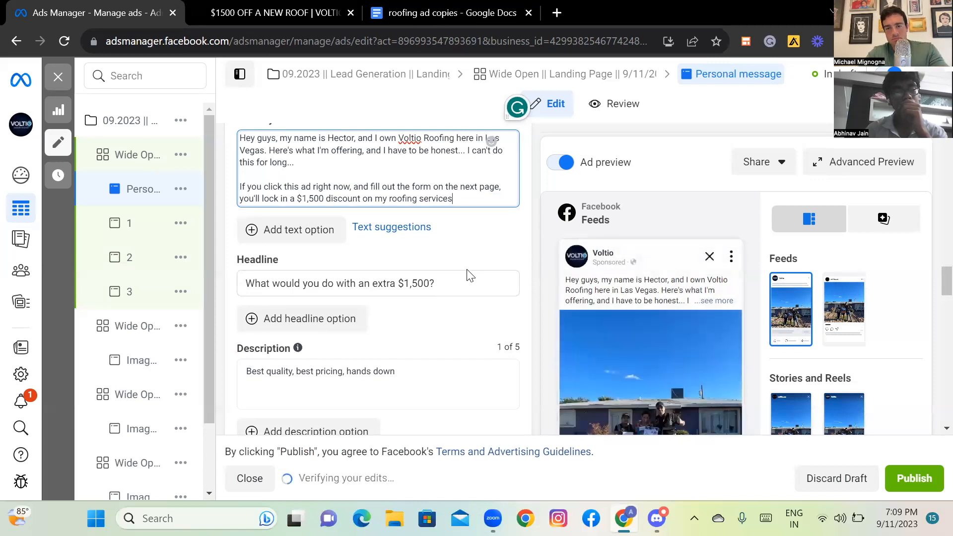
{"action": "type", "text": "."}
Add "Now... Why would I do this?" and "Simple..." to the primary text as two separate paragraphs with blank lines between.
{"action": "key", "text": "Return"}
{"action": "key", "text": "Return"}
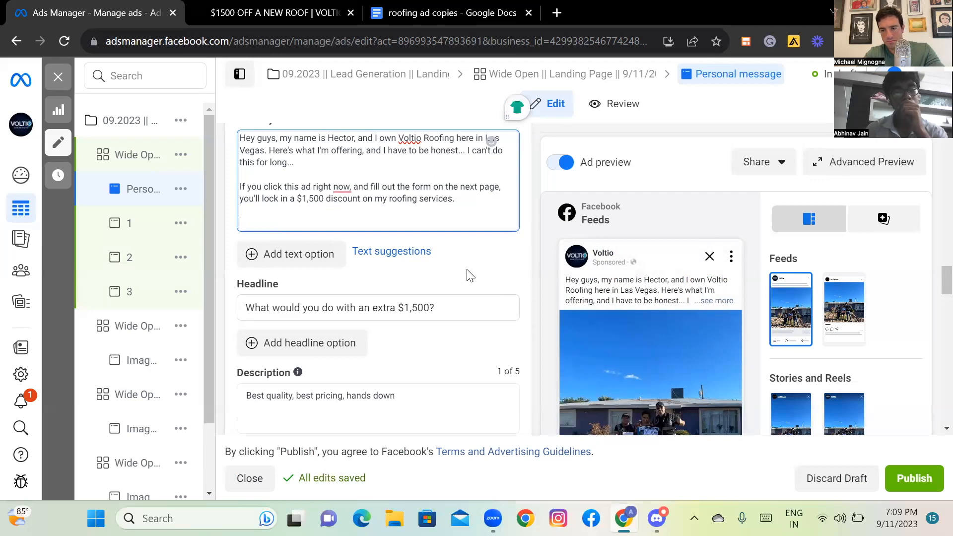
{"action": "type", "text": "Now... Wh"}
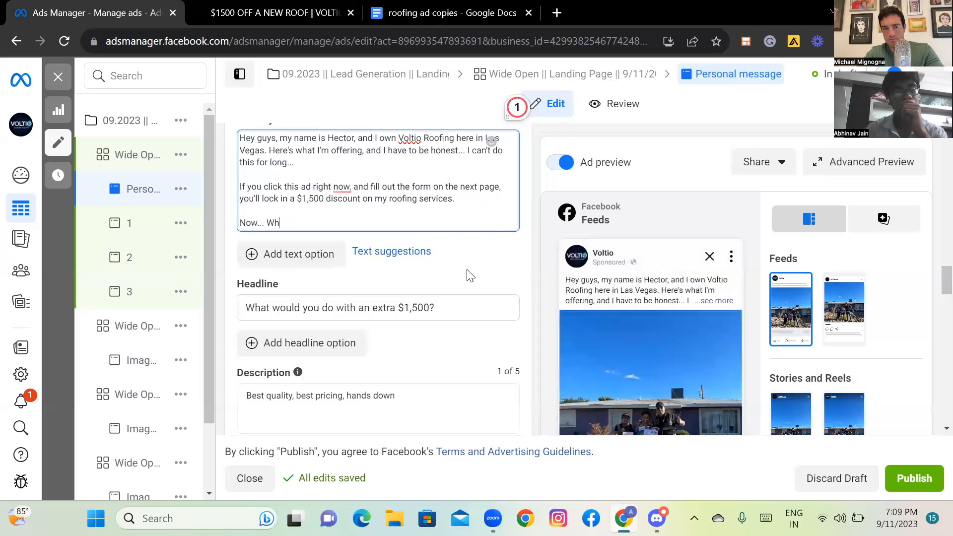
{"action": "type", "text": "y would I"}
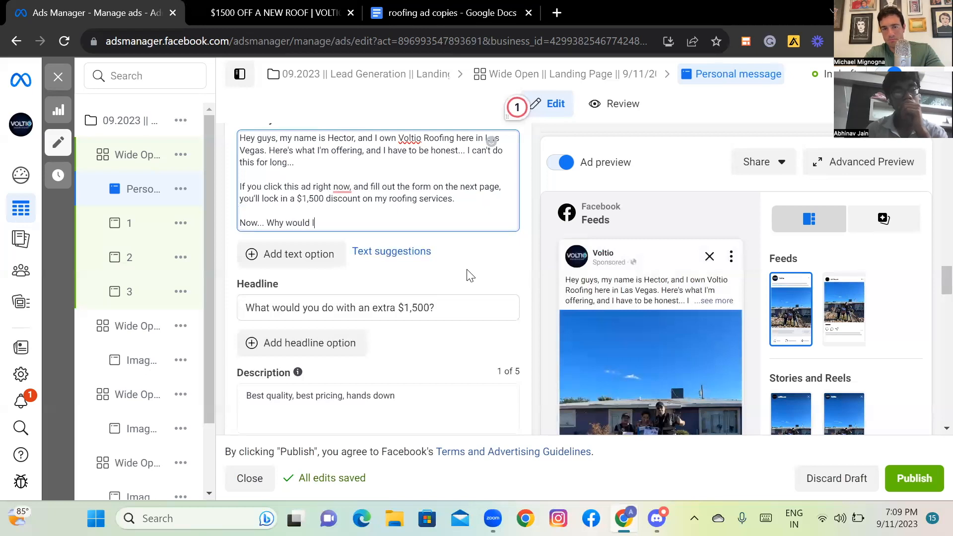
{"action": "type", "text": " do this?"}
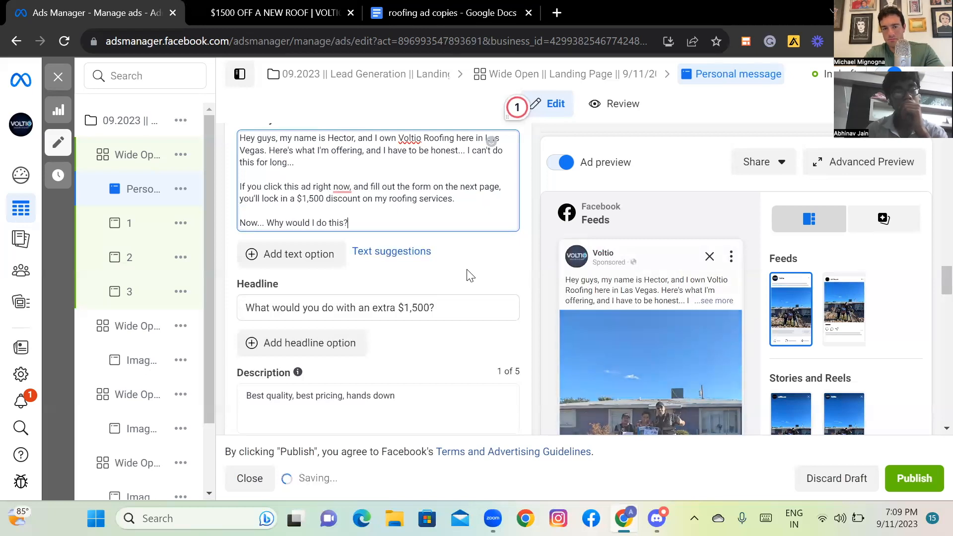
{"action": "key", "text": "Return"}
{"action": "key", "text": "Return"}
{"action": "type", "text": "Simple..."}
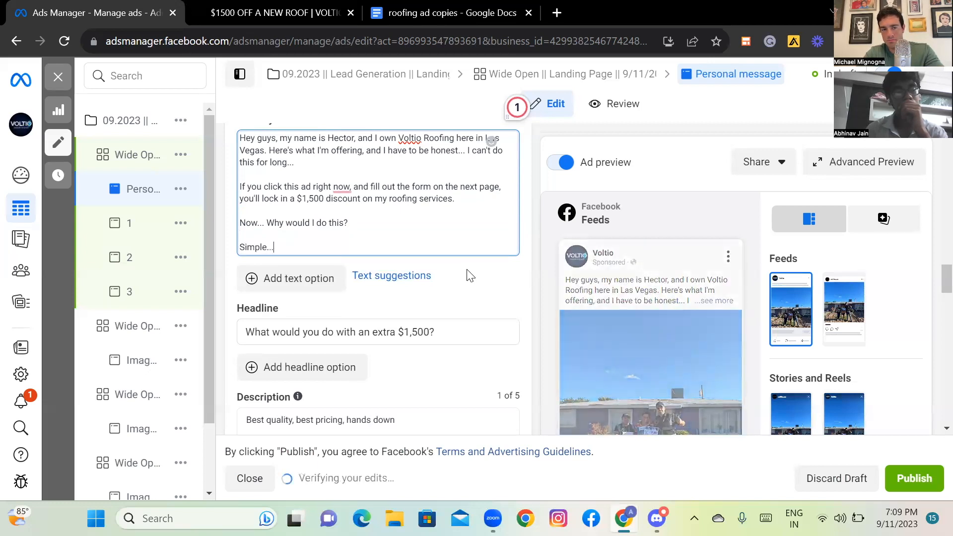
Start a new paragraph with "I want to help as many homeowners as I can in the next several days".
{"action": "key", "text": "Return"}
{"action": "key", "text": "Return"}
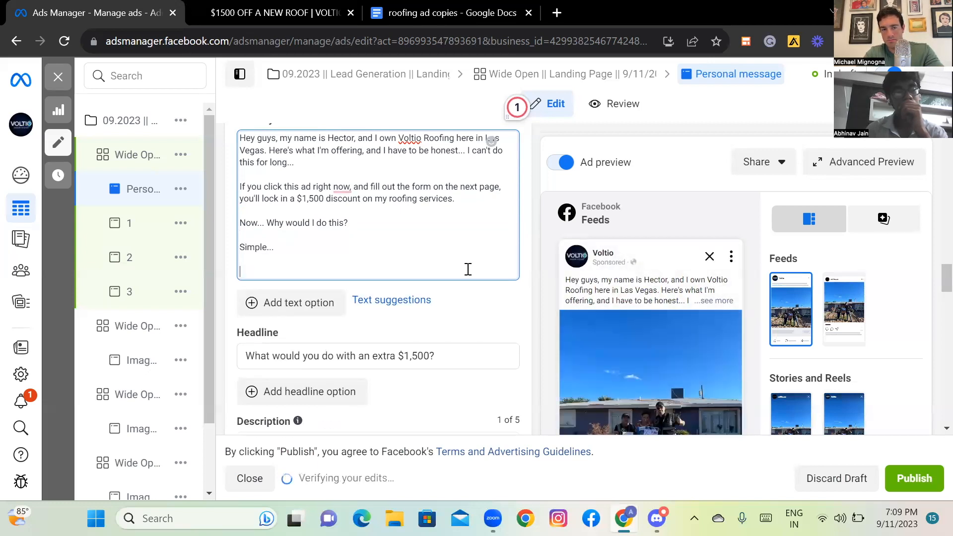
{"action": "type", "text": "I w"}
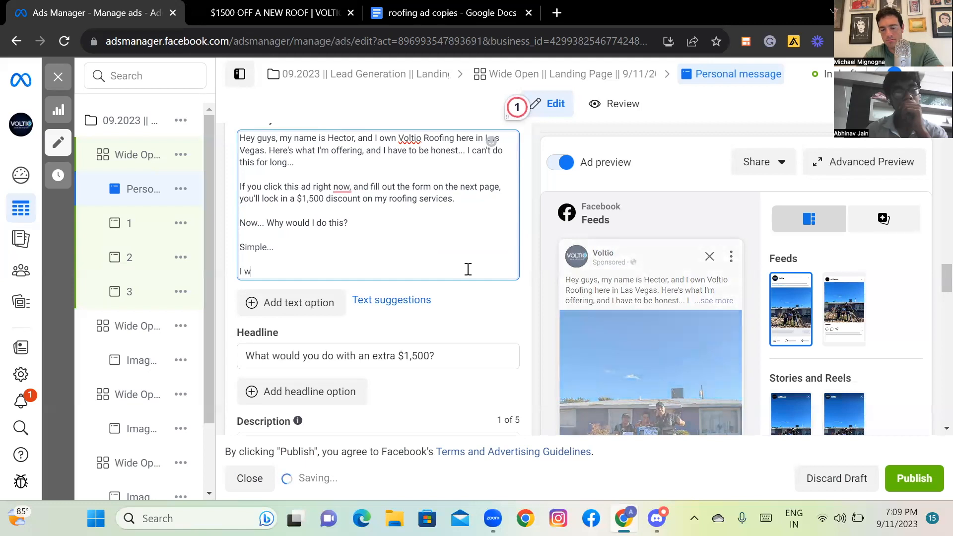
{"action": "type", "text": "ant to "}
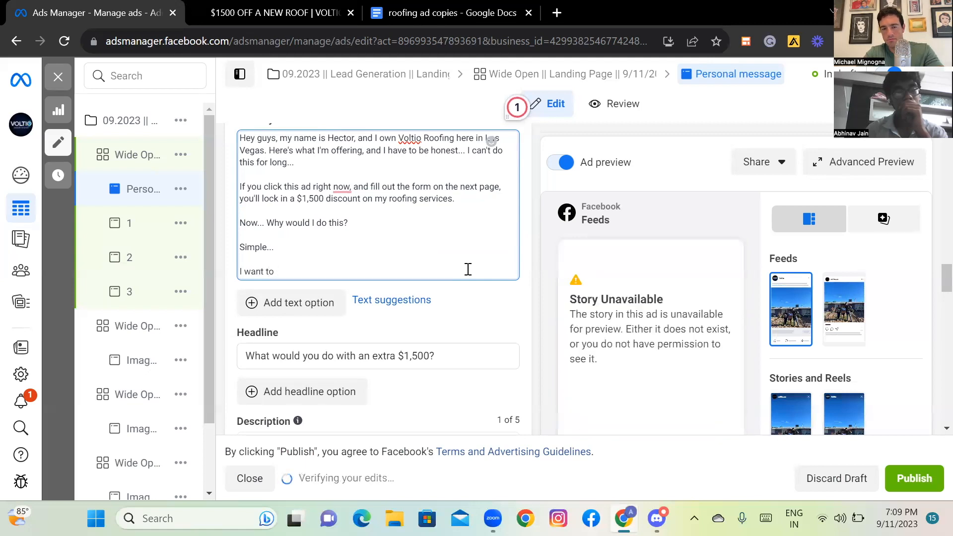
{"action": "type", "text": "h"}
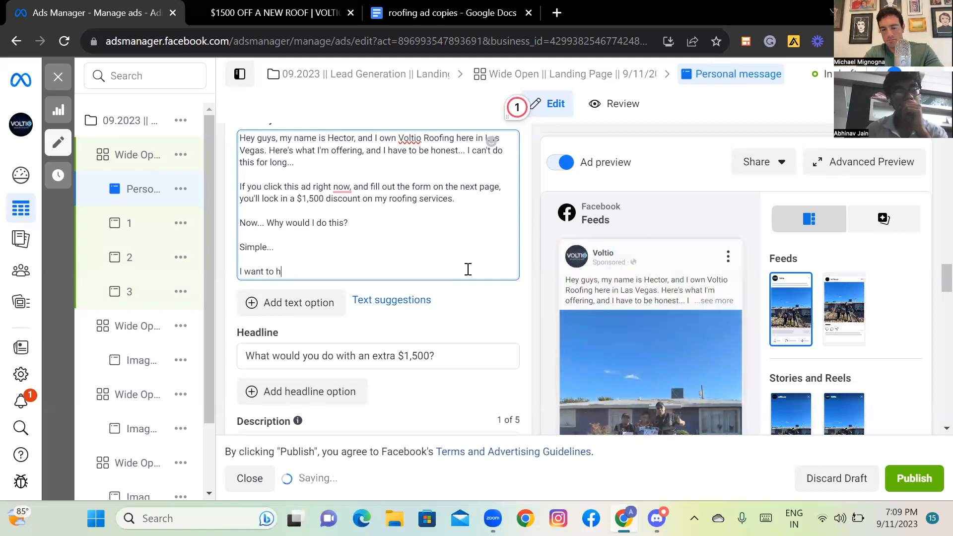
{"action": "type", "text": "elp as m"}
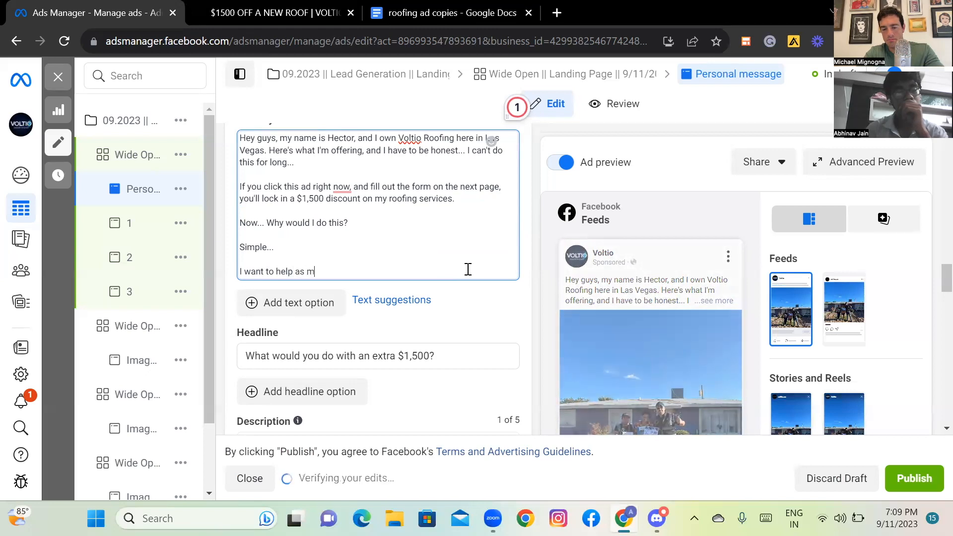
{"action": "type", "text": "any homeowners as I can in th"}
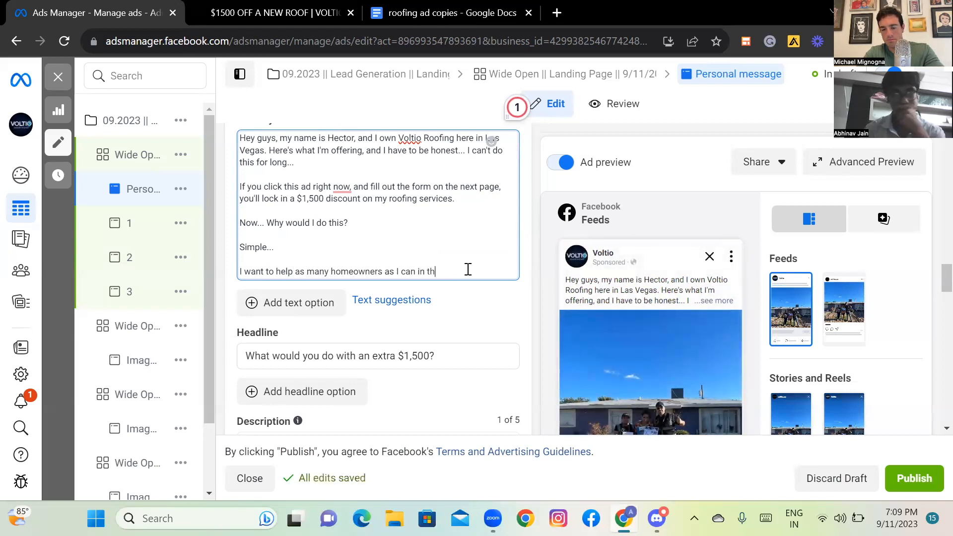
{"action": "type", "text": "e next several days"}
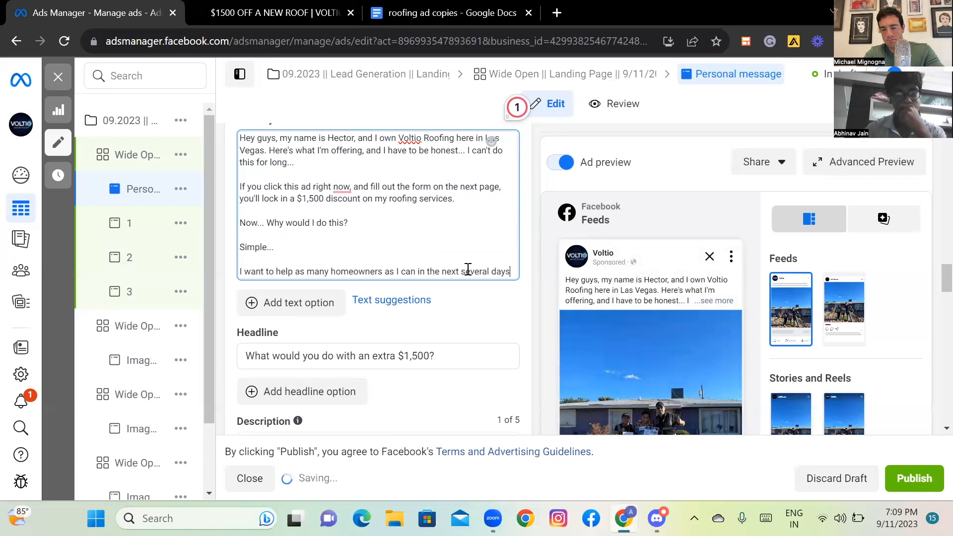
Complete the homeowners sentence with "so that I can proudly display the awesome work we do for people in the community.".
{"action": "type", "text": " so that I can"}
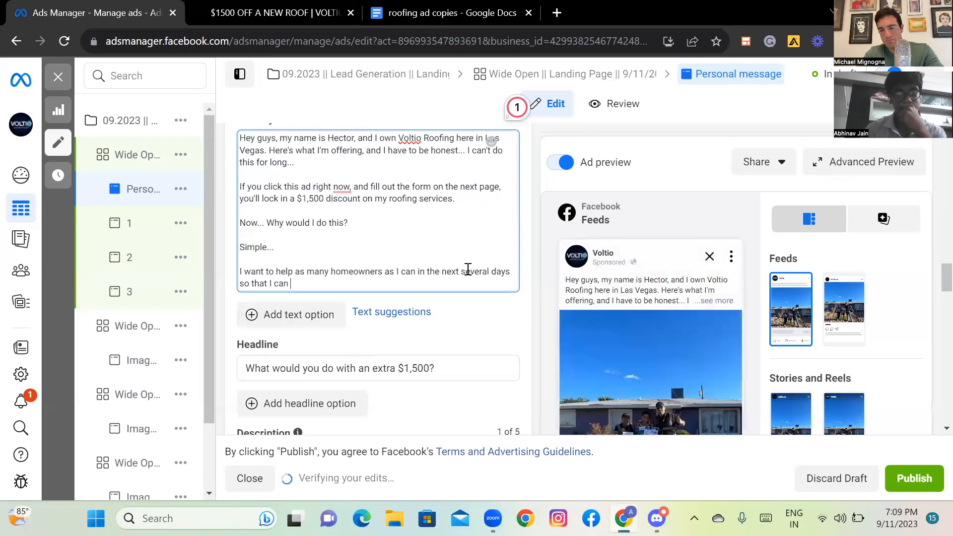
{"action": "type", "text": "proudly"}
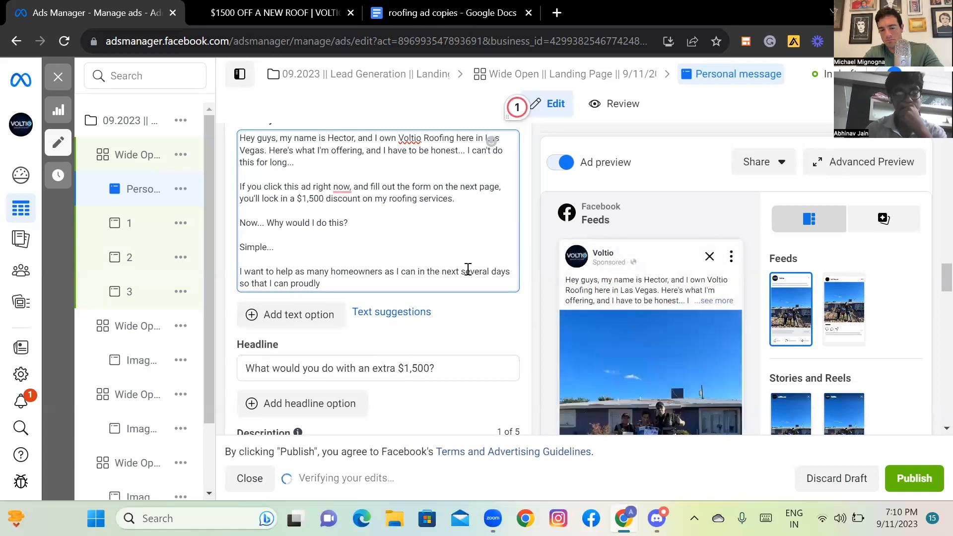
{"action": "type", "text": " display the awesome work we "}
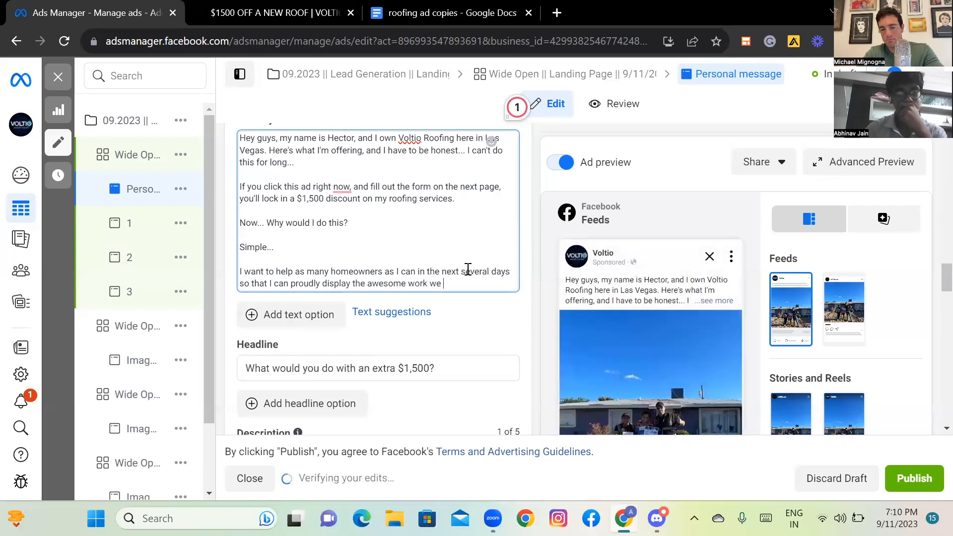
{"action": "type", "text": "do for peiple"}
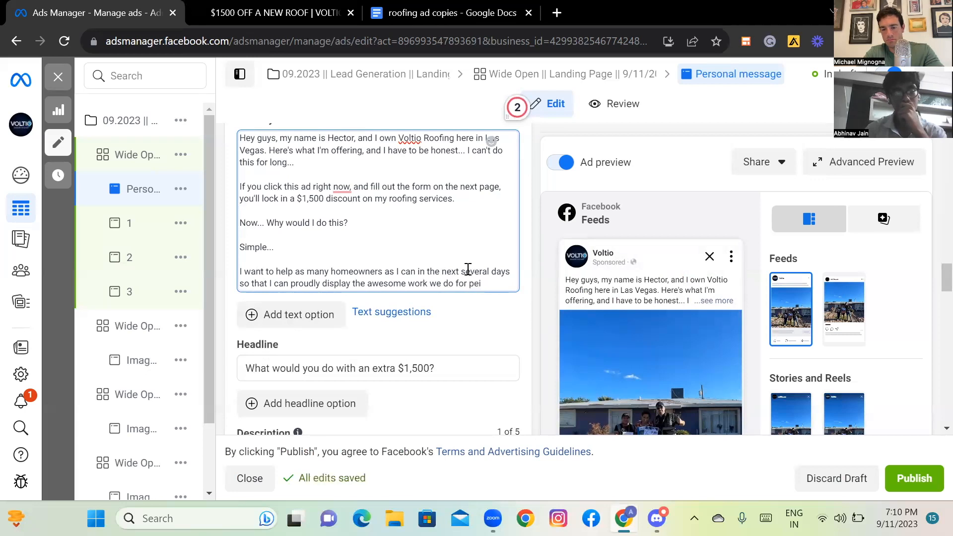
{"action": "key", "text": "BackSpace"}
{"action": "type", "text": "ople in the "}
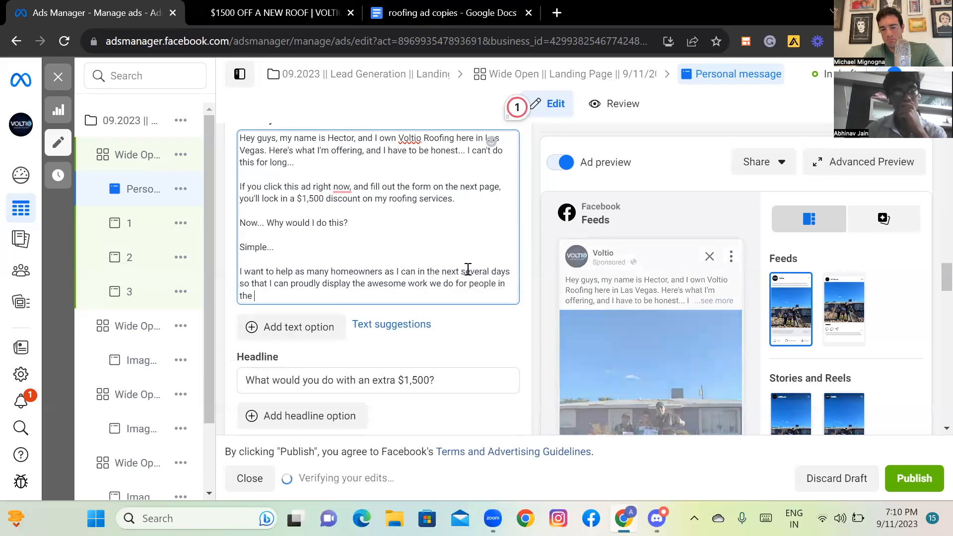
{"action": "type", "text": "community."}
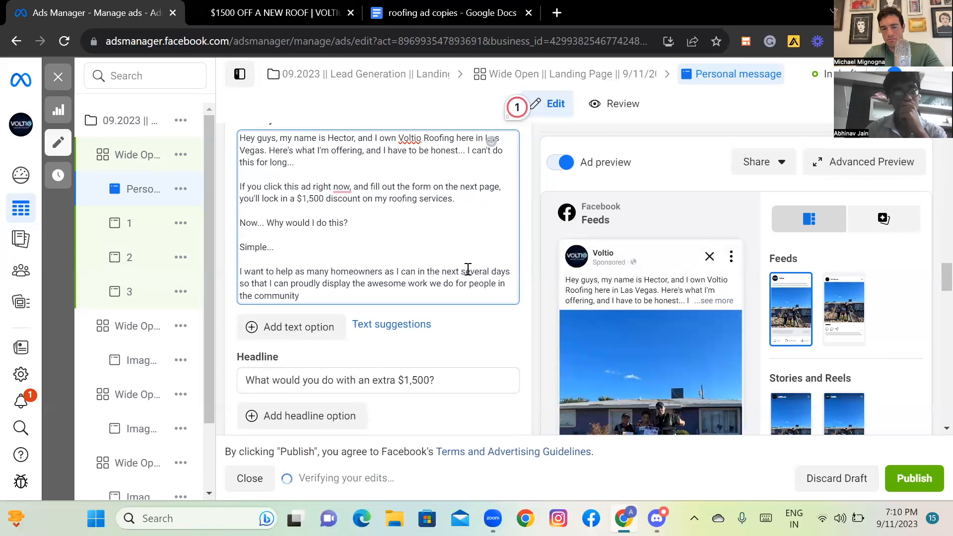
Add the paragraph "The truth is... That helps me get more business." after a blank line.
{"action": "key", "text": "Return"}
{"action": "key", "text": "Return"}
{"action": "type", "text": "The "}
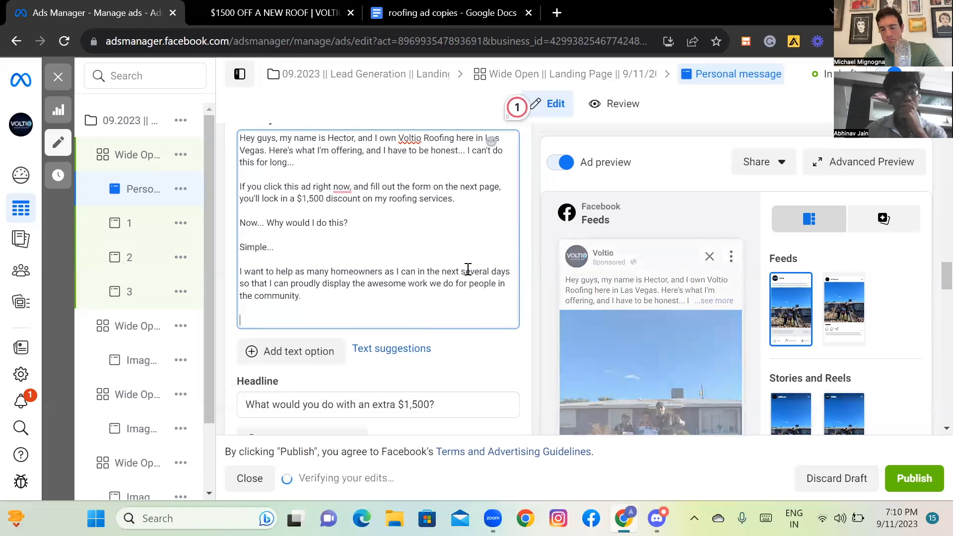
{"action": "type", "text": "truth is"}
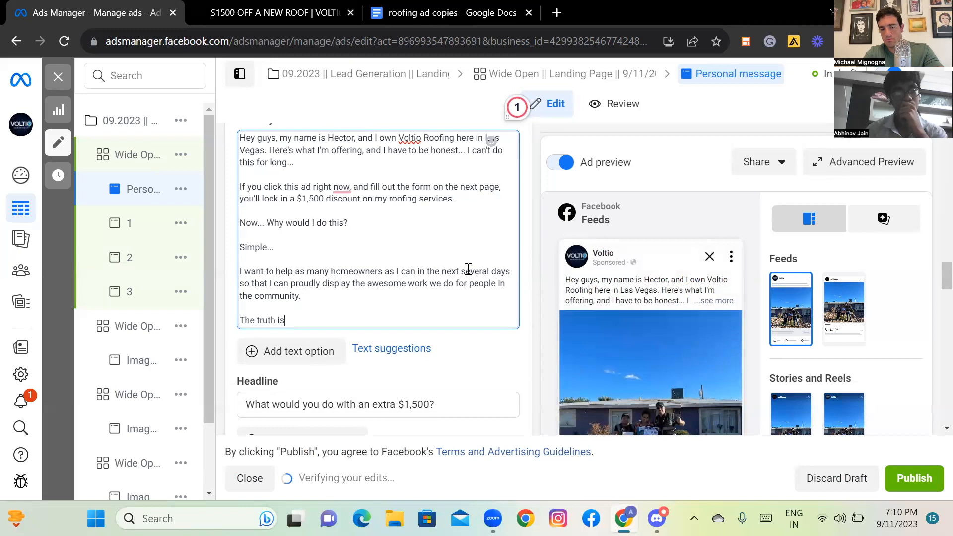
{"action": "type", "text": "... That gehelps me get "}
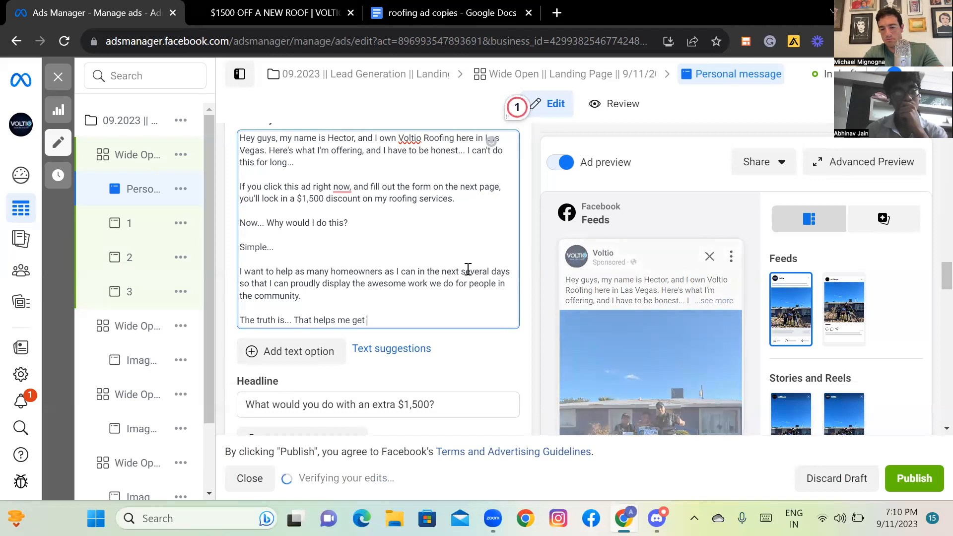
{"action": "type", "text": "more business"}
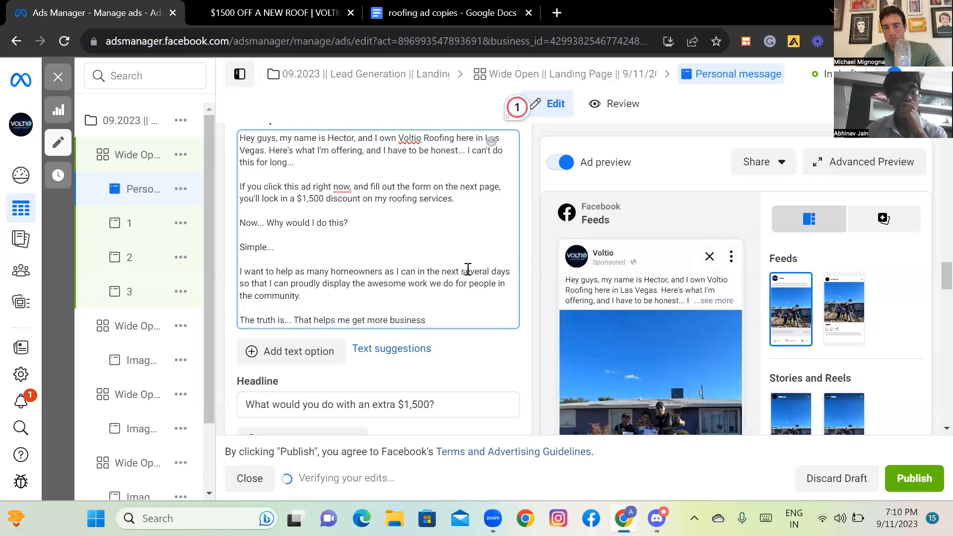
{"action": "type", "text": "."}
Add the paragraph "And that means I get to help even more people." after a blank line.
{"action": "key", "text": "Return"}
{"action": "key", "text": "Return"}
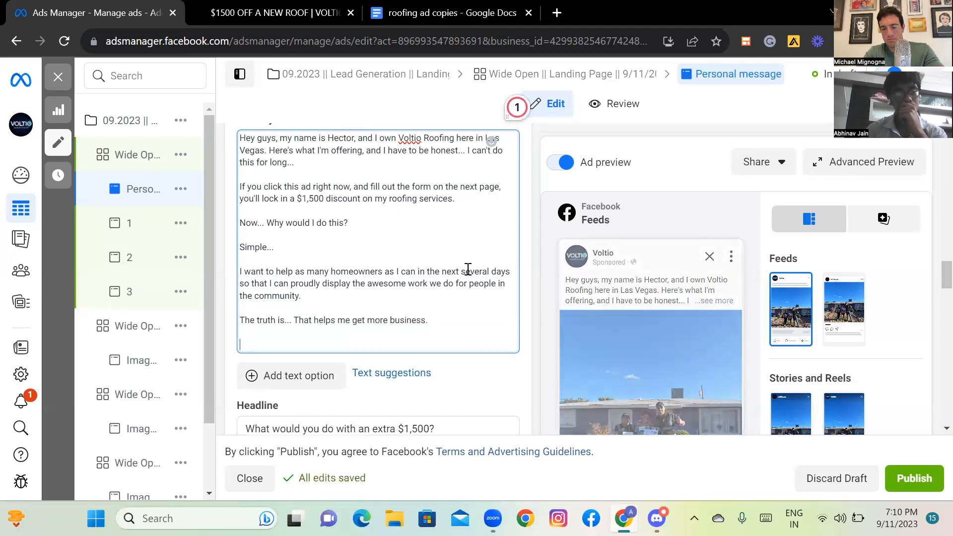
{"action": "type", "text": "And that means I get to help"}
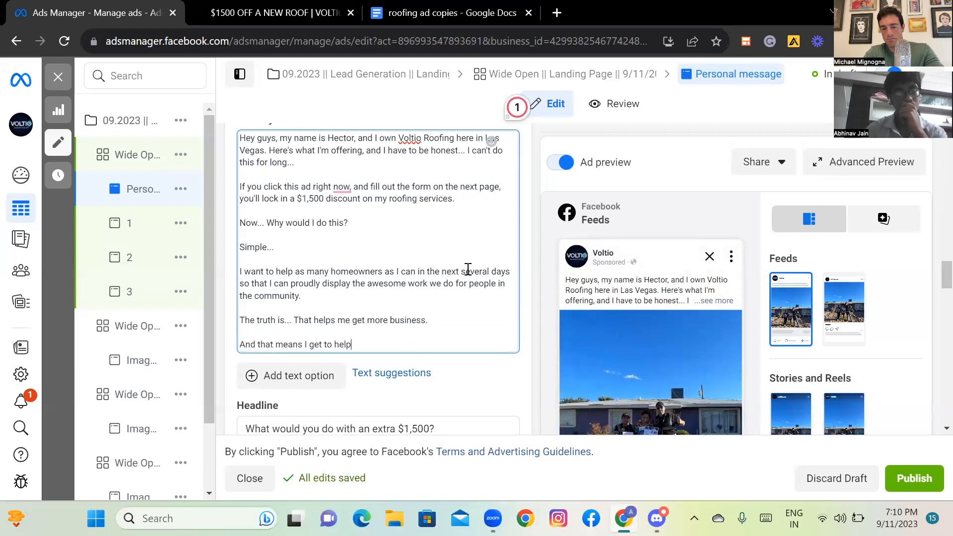
{"action": "type", "text": " even more peopl"}
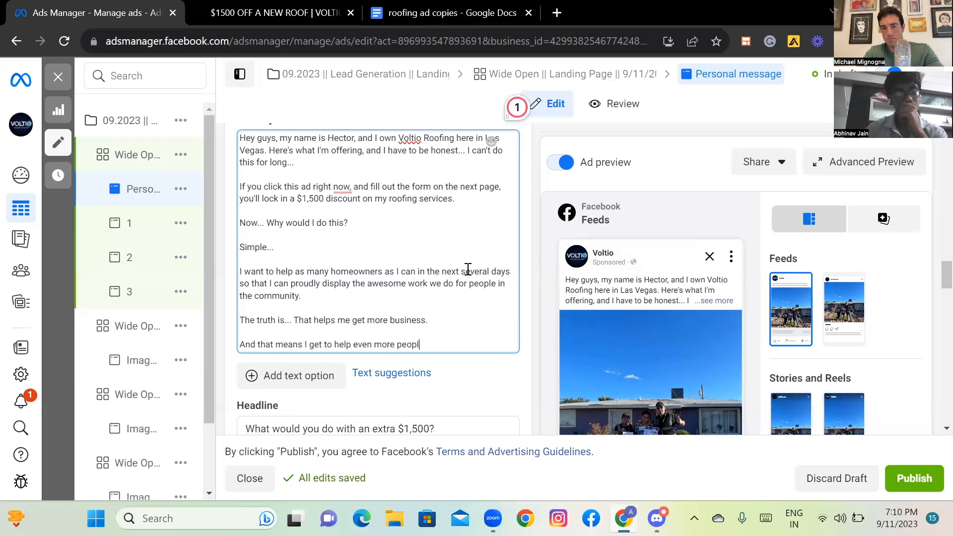
{"action": "type", "text": "e."}
Add the paragraph "Here's another thing you may be thinking..." after a blank line.
{"action": "key", "text": "Return"}
{"action": "key", "text": "Return"}
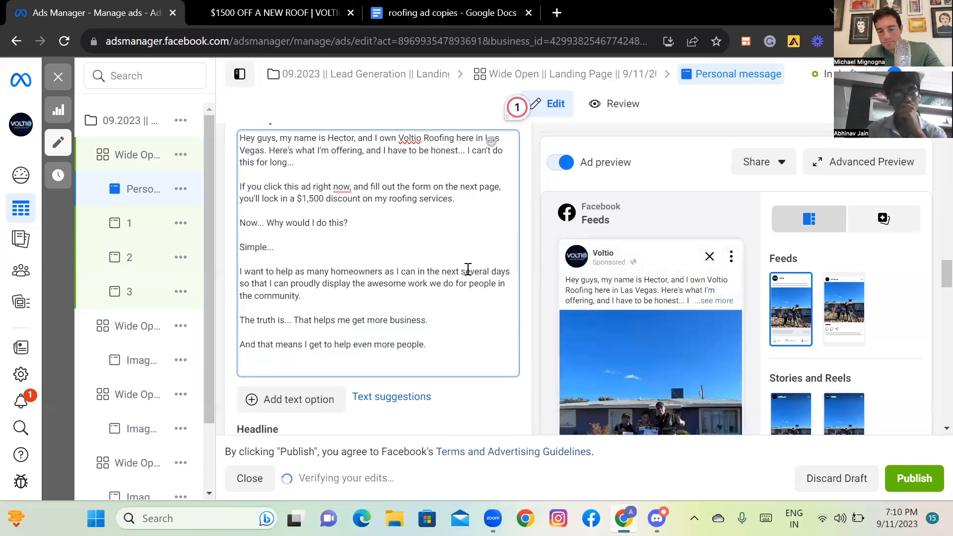
{"action": "type", "text": "Here'"}
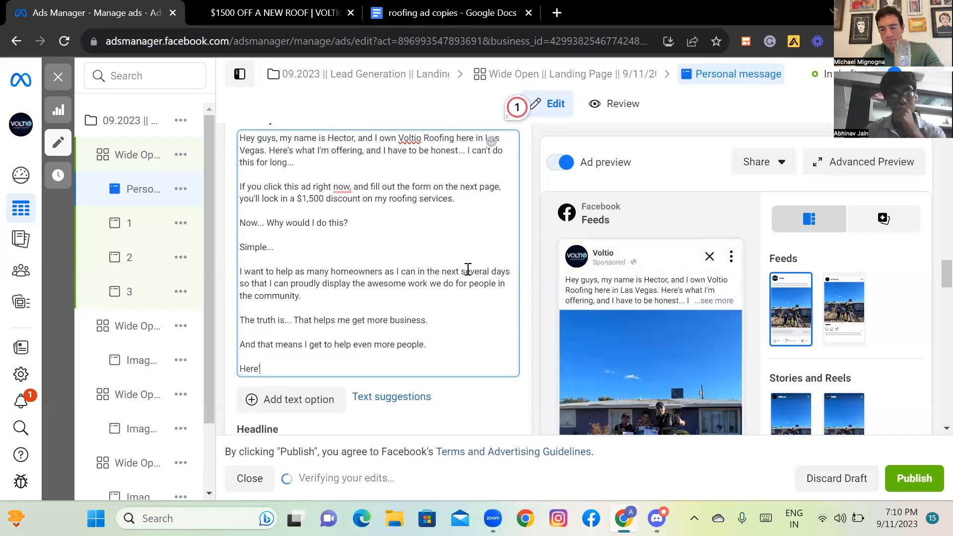
{"action": "type", "text": "s another thing "}
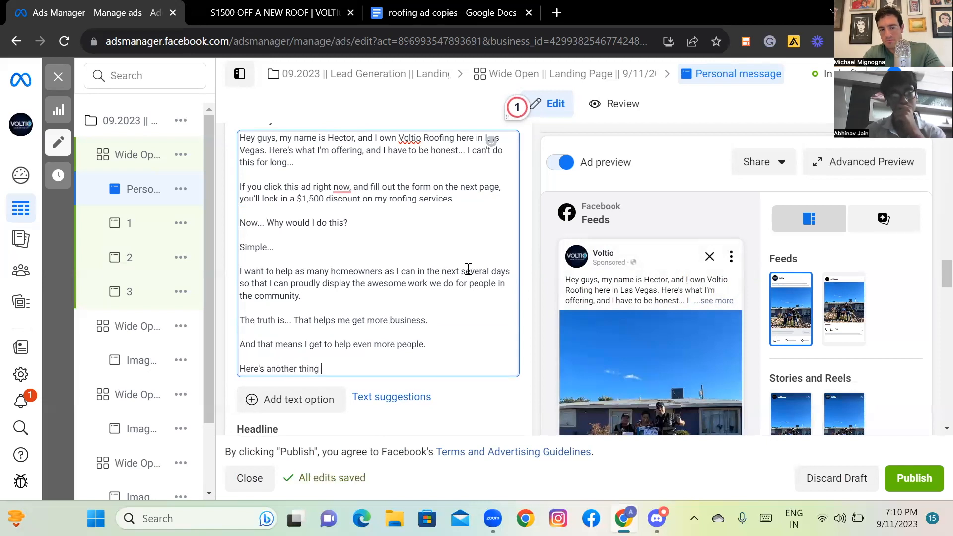
{"action": "type", "text": "you may"}
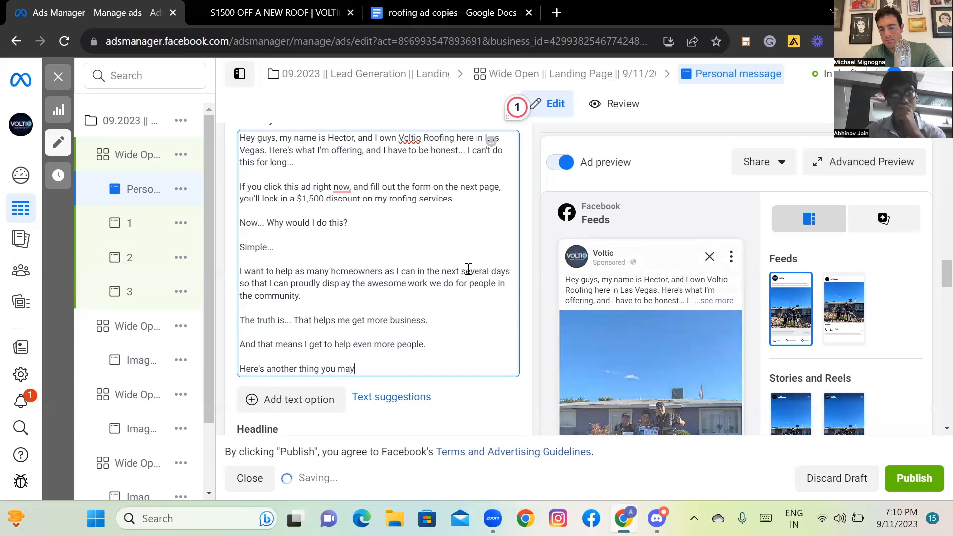
{"action": "type", "text": " be thinking..."}
Add the paragraph "Is this really a discount? Or am I marking UP the price only to discount it?".
{"action": "key", "text": "Return"}
{"action": "key", "text": "Return"}
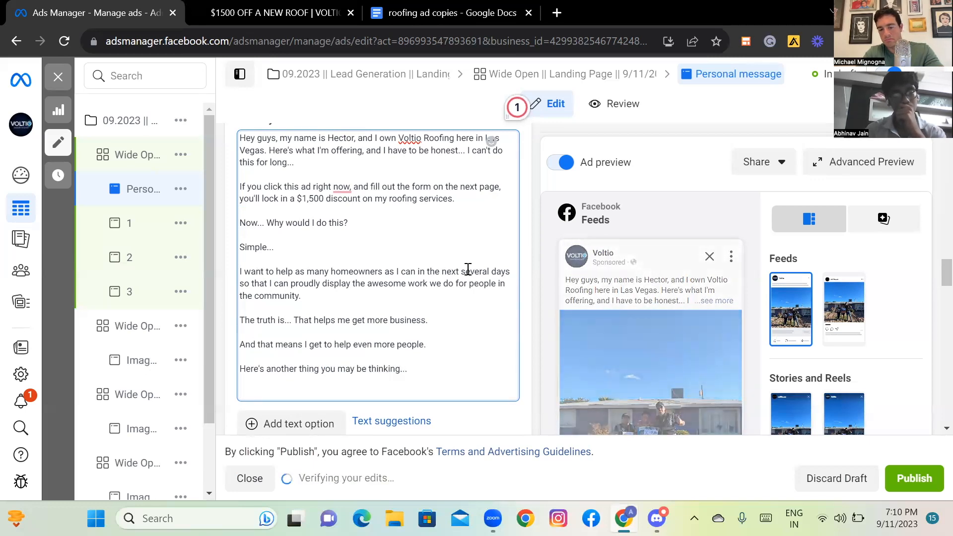
{"action": "type", "text": "Is this really a discount? Or am I marking UP "}
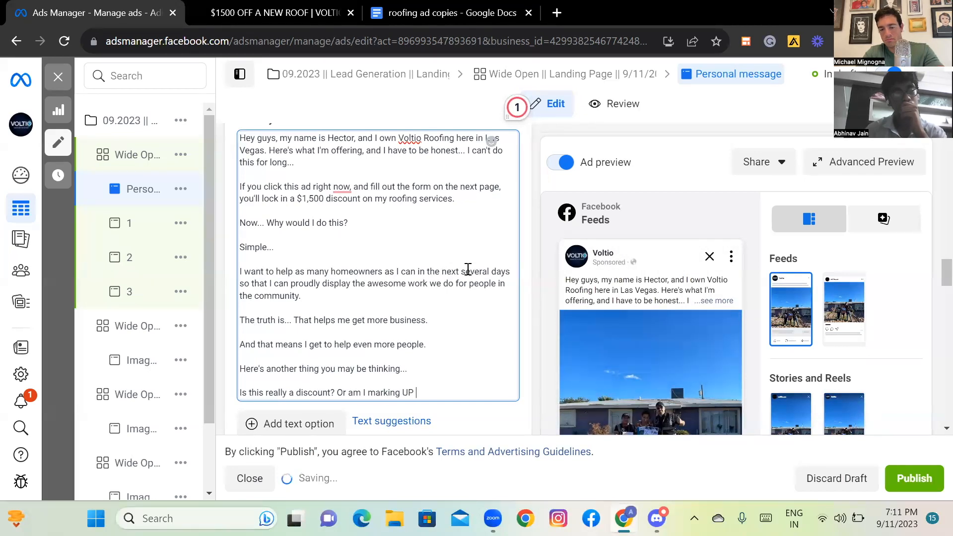
{"action": "type", "text": "the price only to discount it?"}
Add the paragraph "People do that all the time." after a blank line.
{"action": "key", "text": "Return"}
{"action": "key", "text": "Return"}
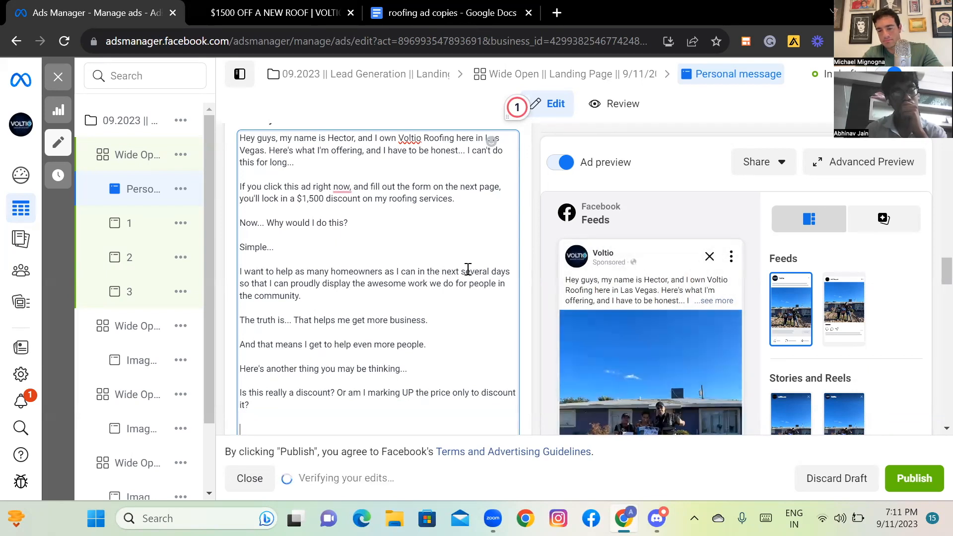
{"action": "type", "text": "eople do that all the time."}
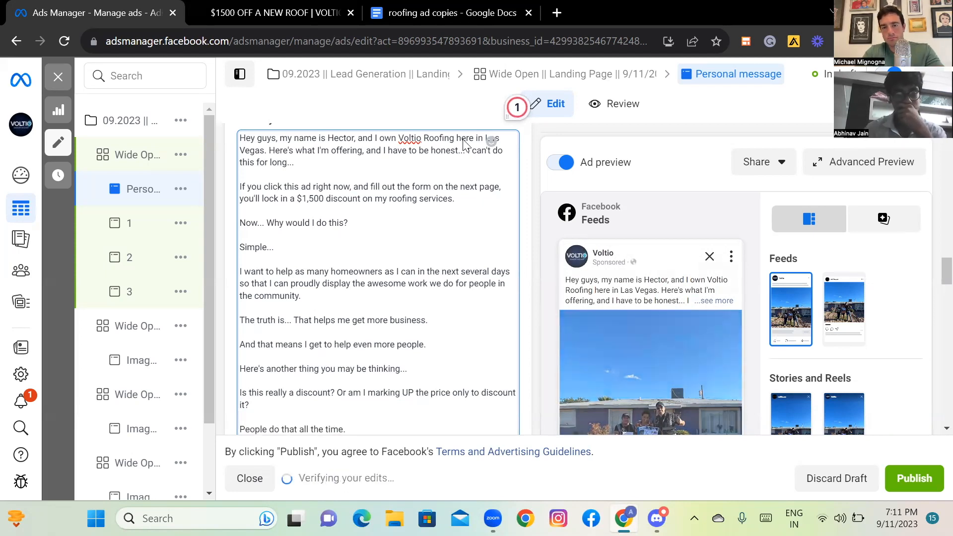
Add the paragraph "The best I can do is give you my word that that is not at all how I function." after a blank line.
{"action": "scroll", "coordinate": [481, 154], "scroll_direction": "down", "scroll_amount": 3}
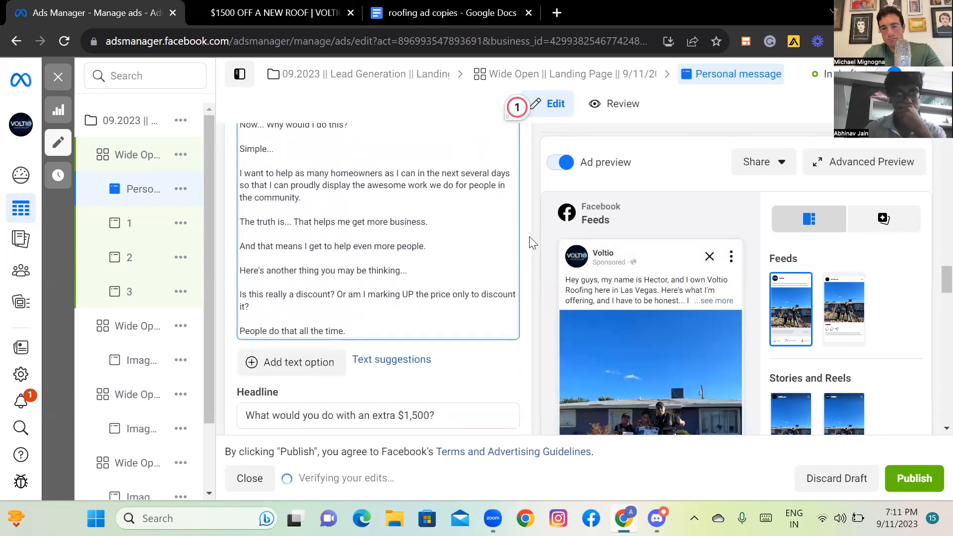
{"action": "key", "text": "Return"}
{"action": "key", "text": "Return"}
{"action": "type", "text": "The best I can do is"}
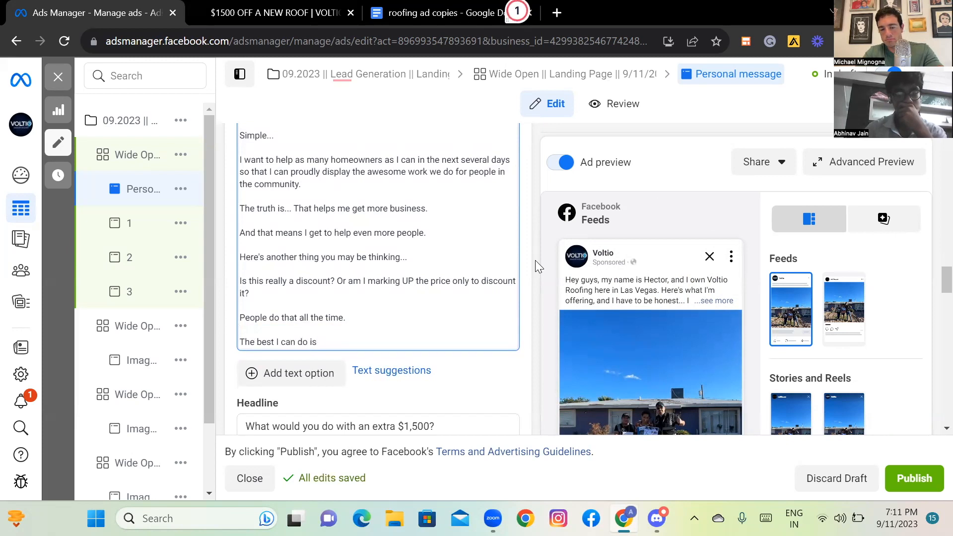
{"action": "type", "text": " give you my work"}
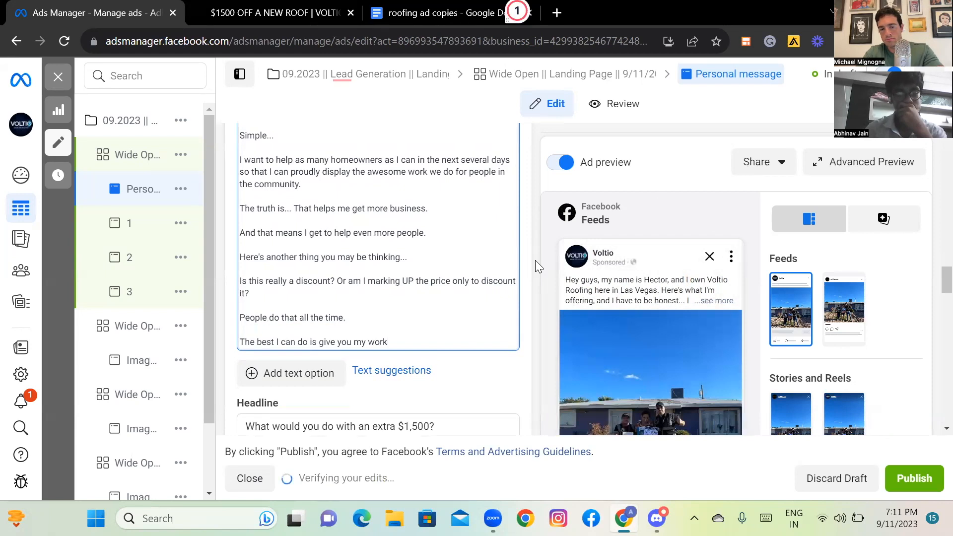
{"action": "key", "text": "BackSpace"}
{"action": "type", "text": "d t"}
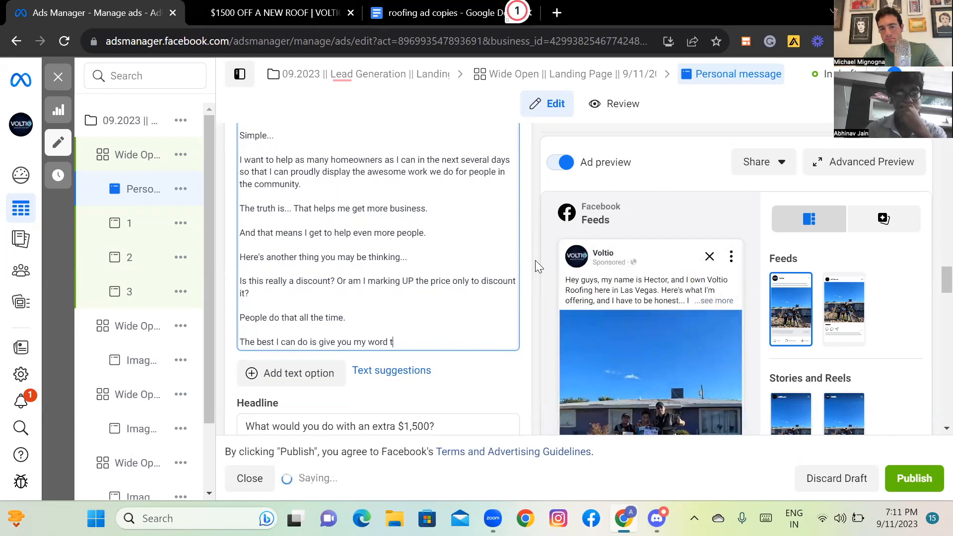
{"action": "type", "text": "hat that is not all"}
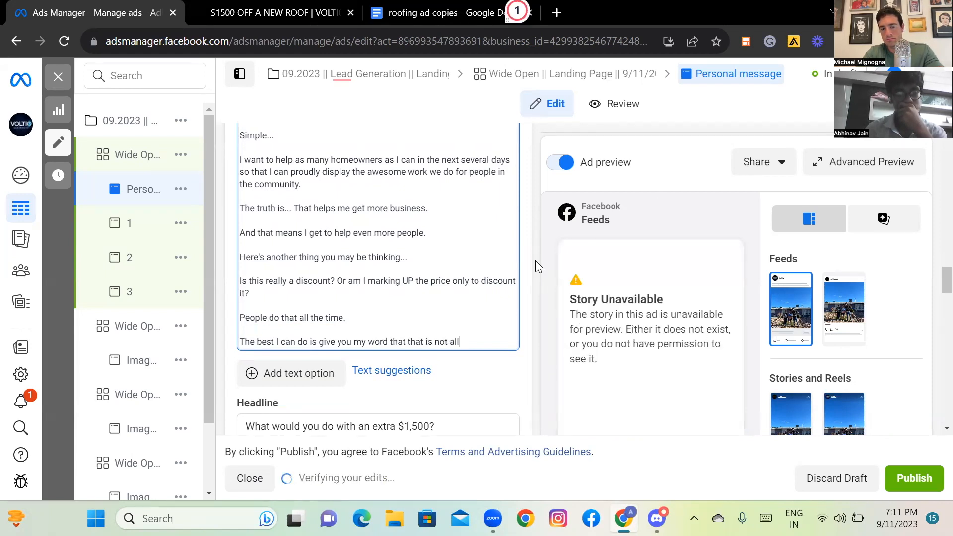
{"action": "key", "text": "BackSpace"}
{"action": "key", "text": "BackSpace"}
{"action": "type", "text": "t"}
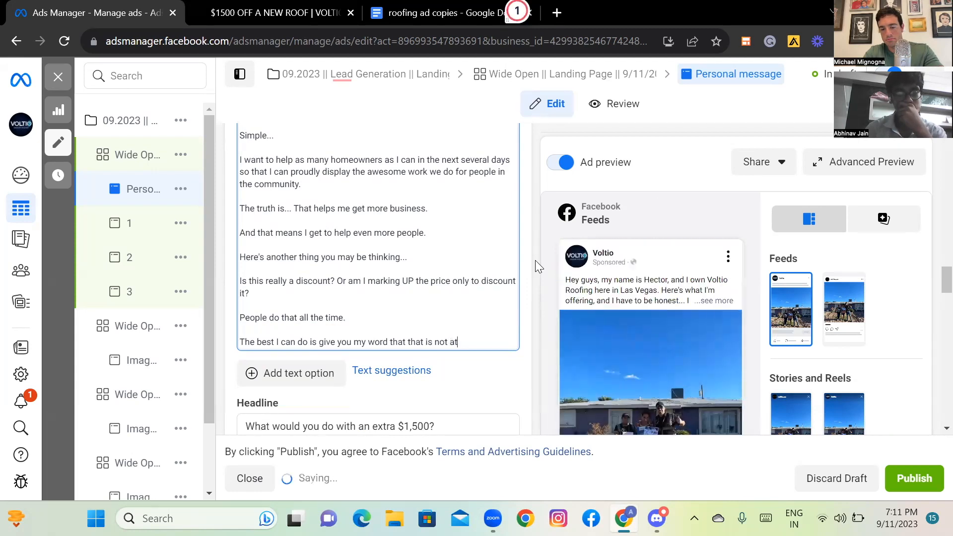
{"action": "type", "text": " all how I fu"}
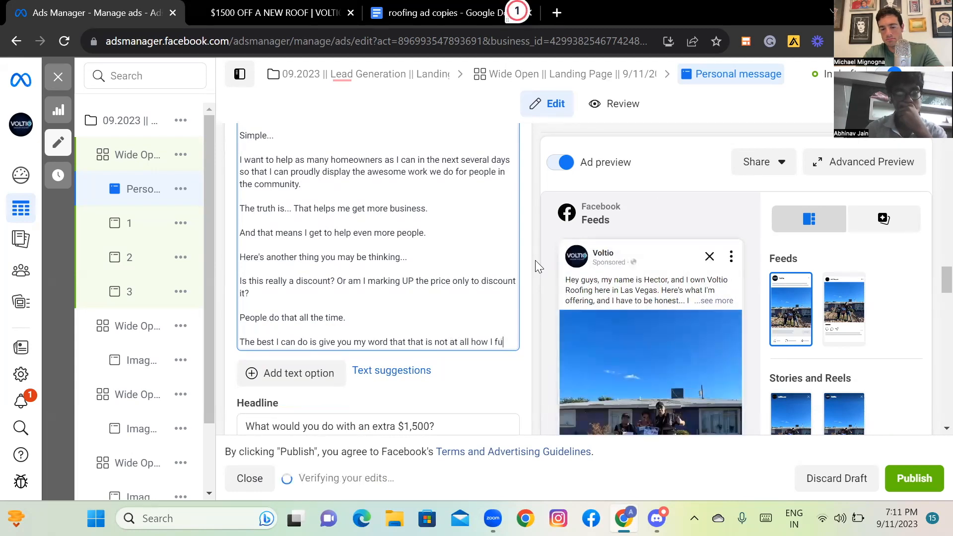
{"action": "type", "text": "nction."}
Start a new paragraph after a blank line with "This is a discount that I'm comfortable offering".
{"action": "key", "text": "Return"}
{"action": "key", "text": "Return"}
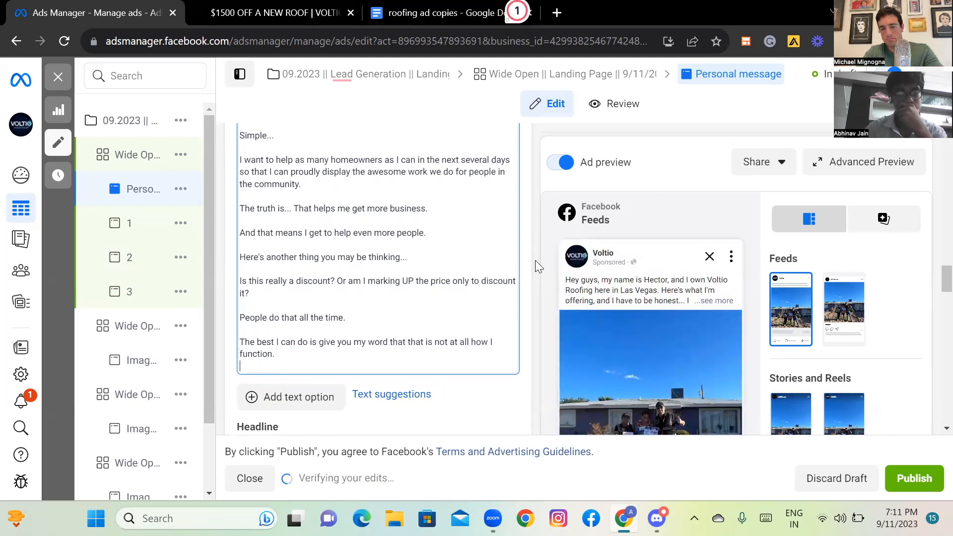
{"action": "type", "text": "This "}
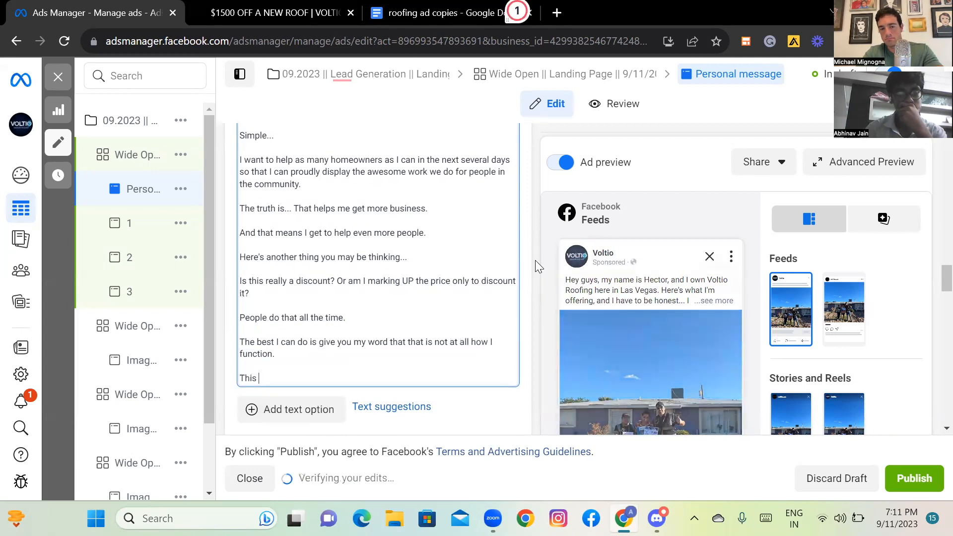
{"action": "type", "text": "is a discou"}
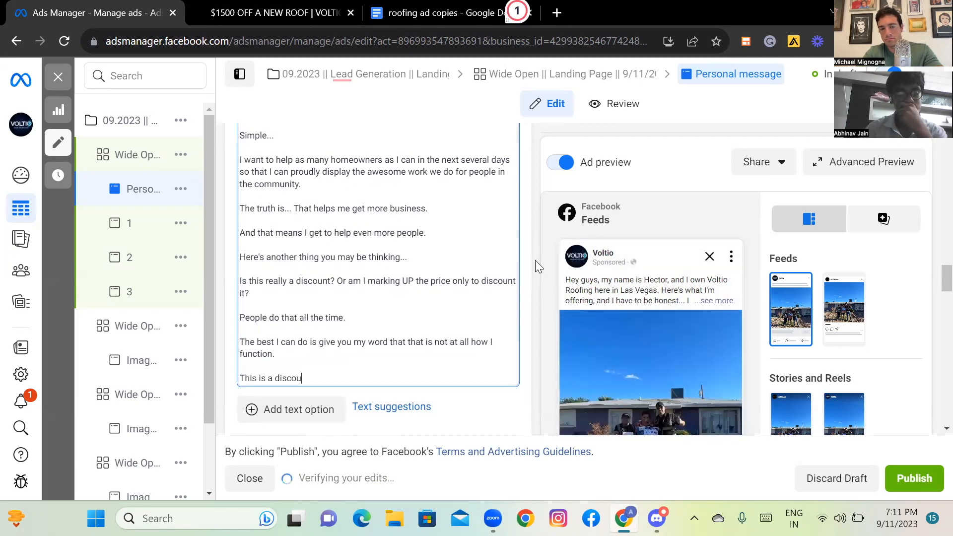
{"action": "type", "text": "nt that I'm comforma"}
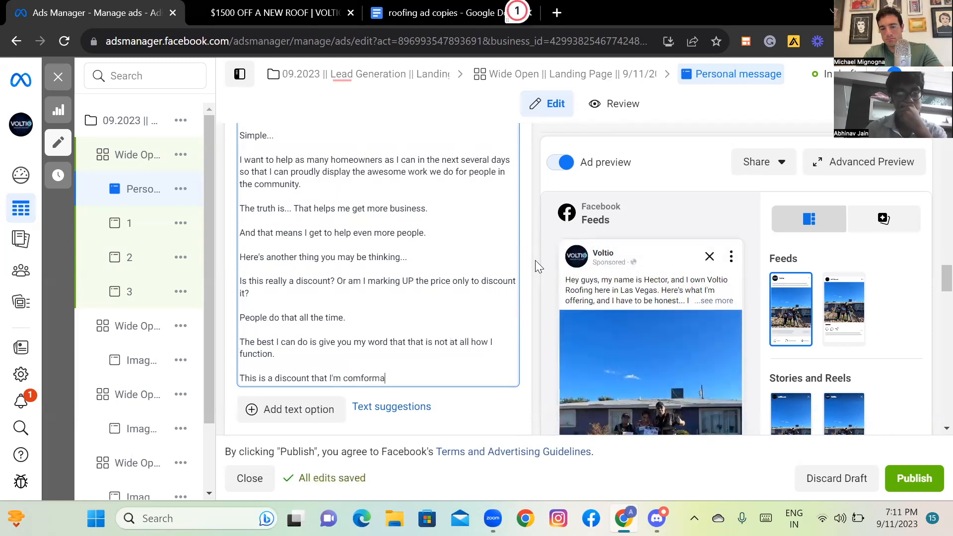
{"action": "key", "text": "BackSpace"}
{"action": "key", "text": "BackSpace"}
{"action": "key", "text": "BackSpace"}
{"action": "type", "text": "table"}
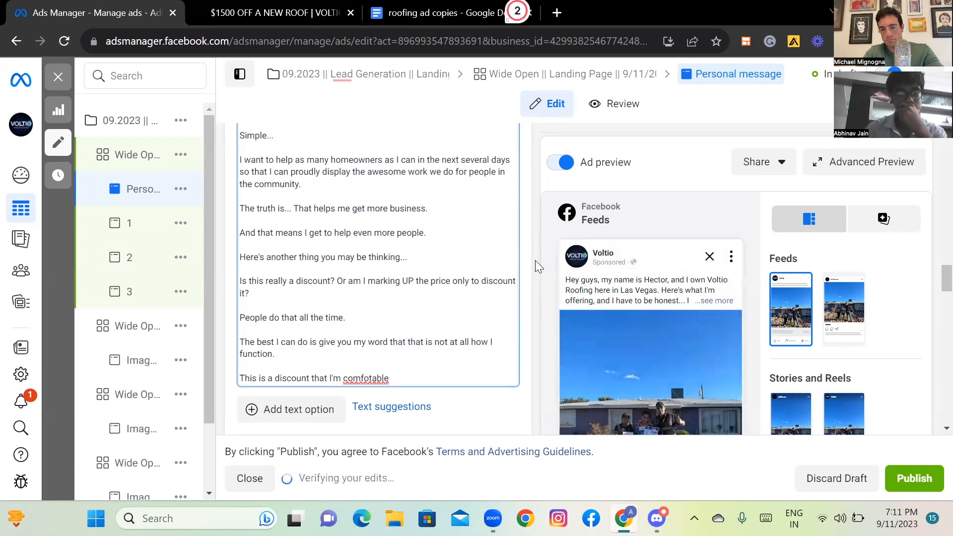
{"action": "key", "text": "BackSpace"}
{"action": "key", "text": "BackSpace"}
{"action": "key", "text": "BackSpace"}
{"action": "key", "text": "BackSpace"}
{"action": "key", "text": "BackSpace"}
{"action": "key", "text": "BackSpace"}
{"action": "type", "text": "rtable "}
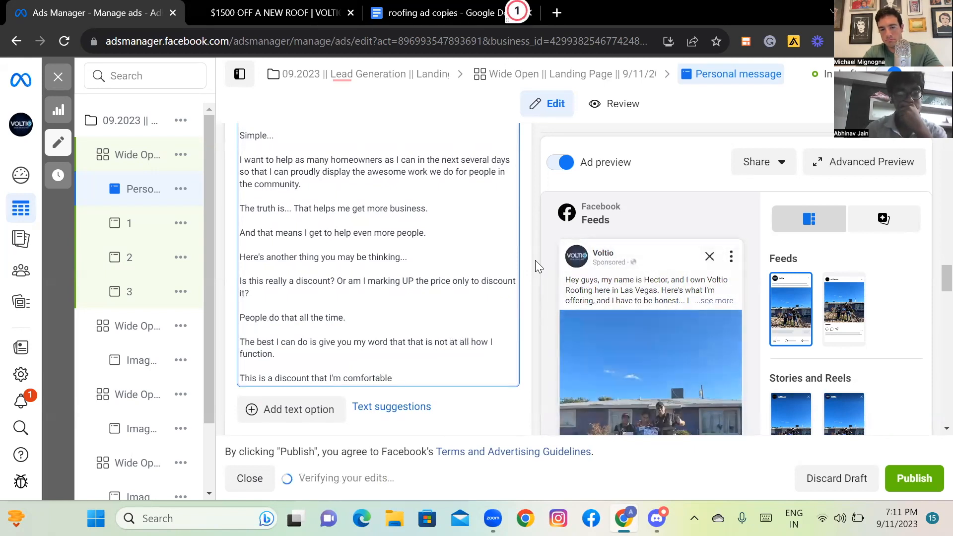
{"action": "type", "text": "offering"}
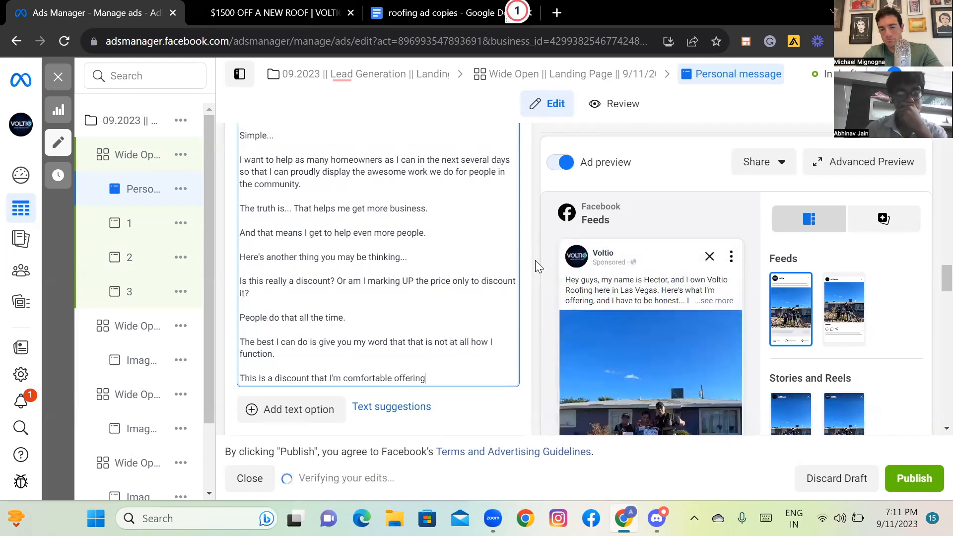
Complete the discount sentence with "so that I still make a modest profit, while at the same time saving YOU money.".
{"action": "type", "text": " so th"}
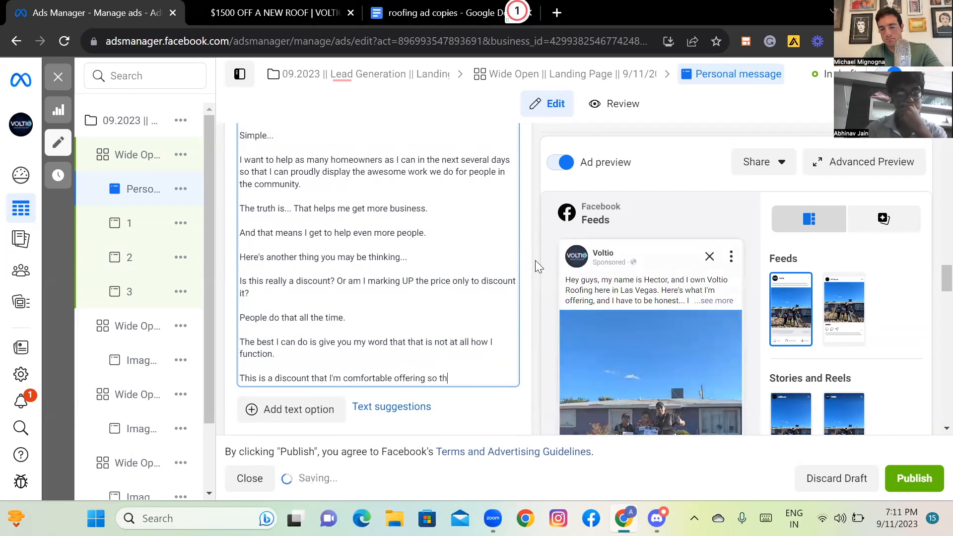
{"action": "type", "text": "at I still make a pro"}
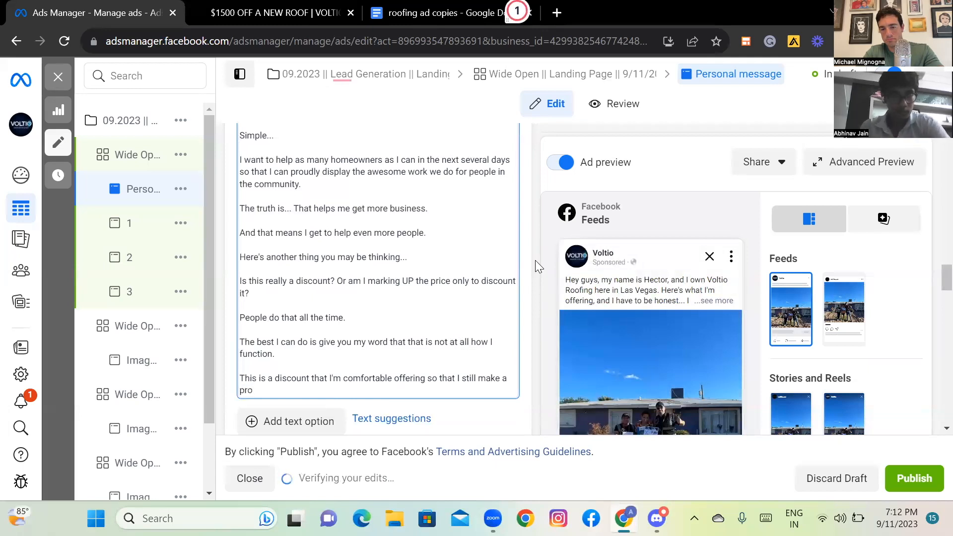
{"action": "key", "text": "BackSpace"}
{"action": "key", "text": "BackSpace"}
{"action": "key", "text": "BackSpace"}
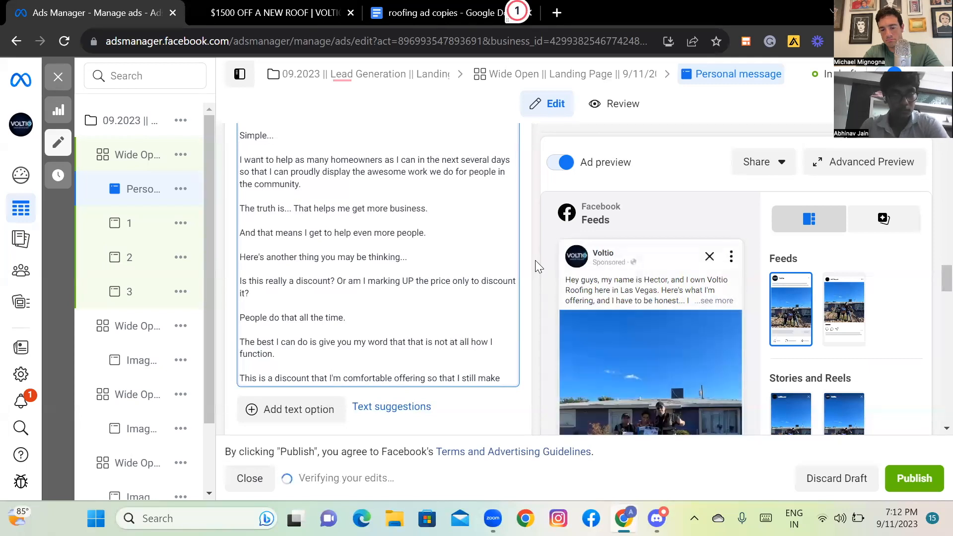
{"action": "type", "text": "modest p"}
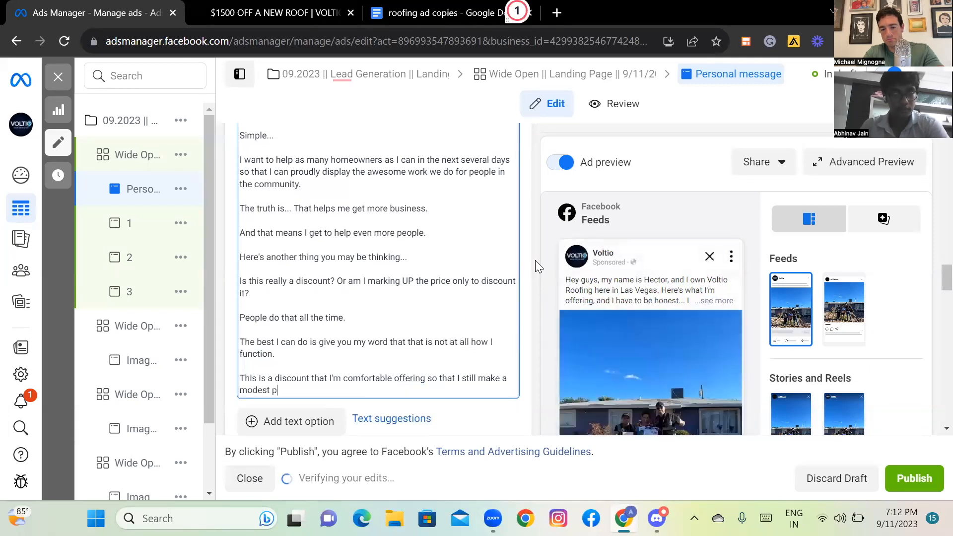
{"action": "type", "text": "rofit, while at the same time saving YOU mon"}
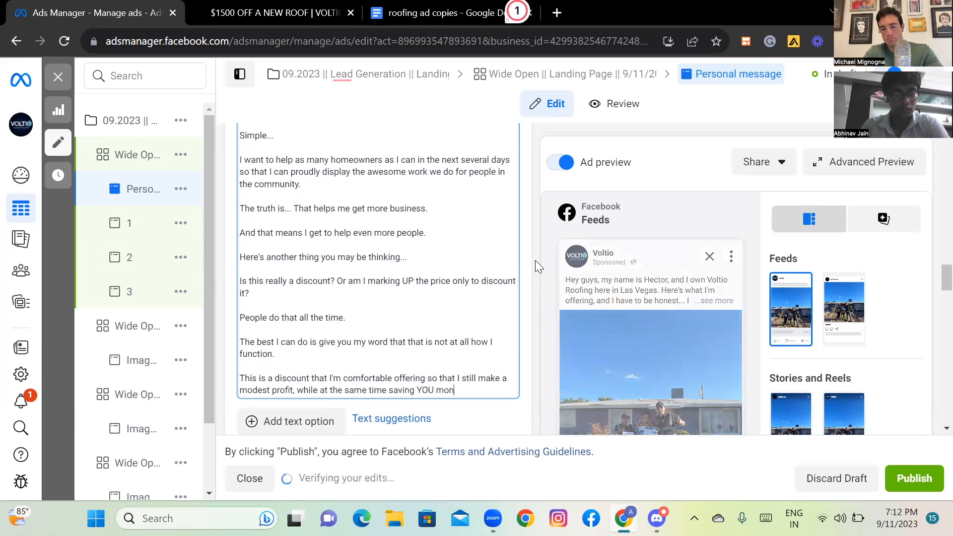
{"action": "type", "text": "ey."}
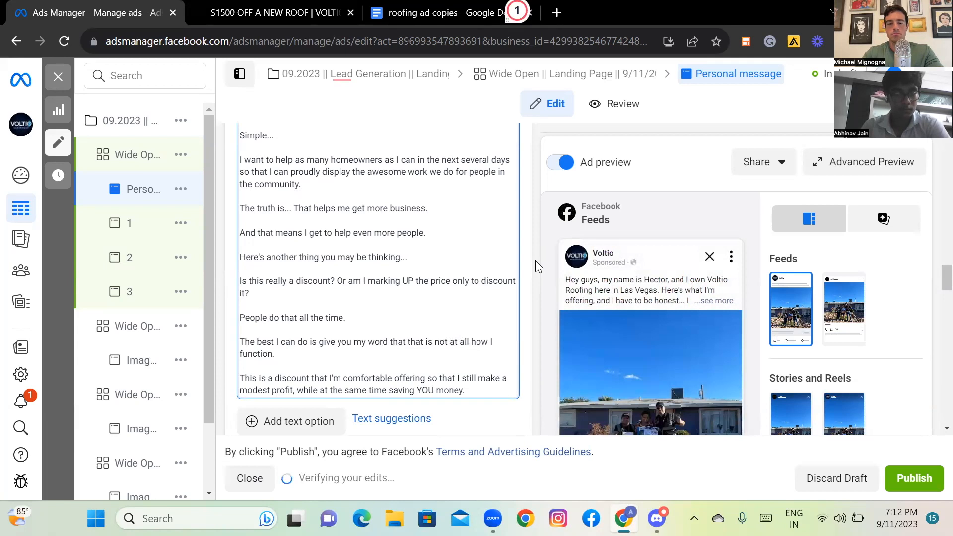
Start another paragraph after a blank line with "And like I said, that good karma comes back to me in spades".
{"action": "key", "text": "Return"}
{"action": "key", "text": "Return"}
{"action": "type", "text": "And like"}
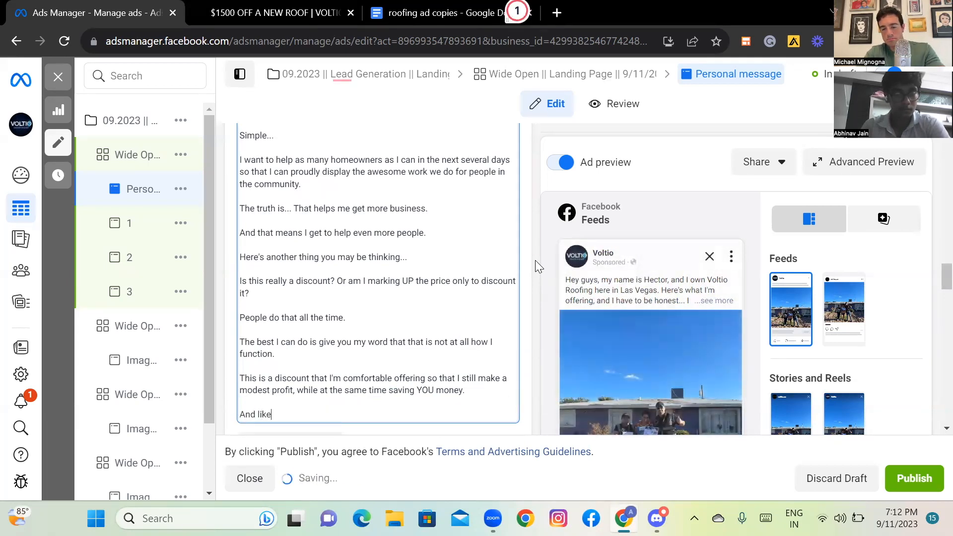
{"action": "type", "text": " I said, that good karma "}
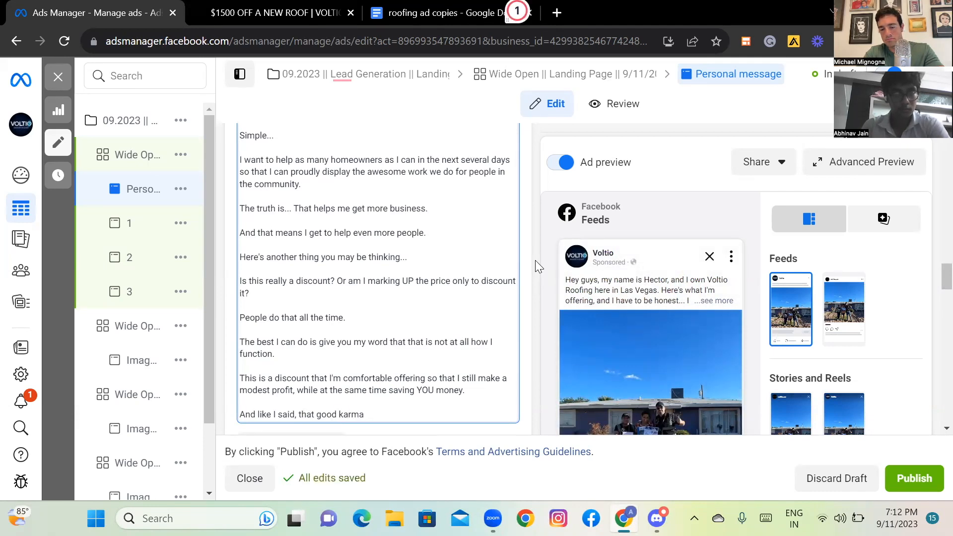
{"action": "type", "text": "comes back to me"}
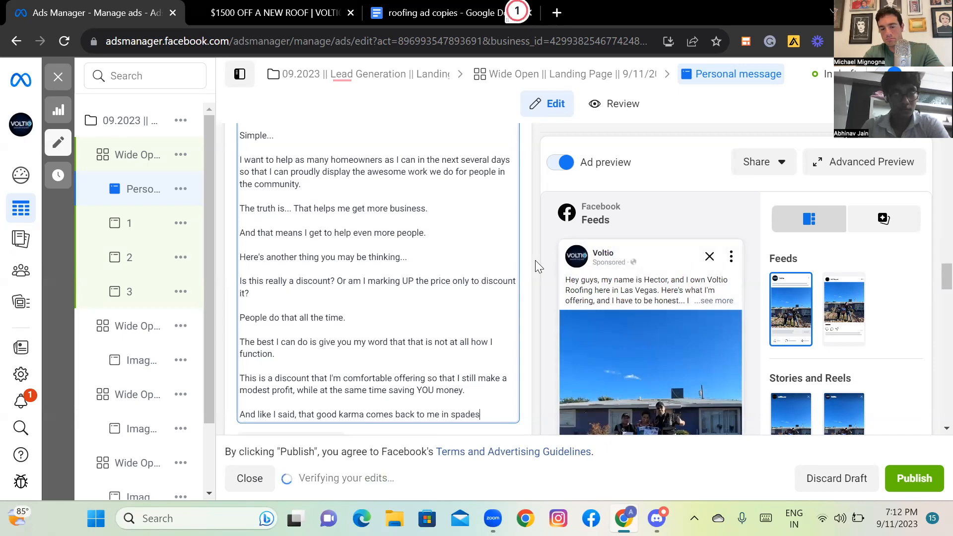
Finish the karma sentence with ", because I think you'll love what we do for you so much that you'll recommend me to your friends and family.".
{"action": "type", "text": "in spades, becaus"}
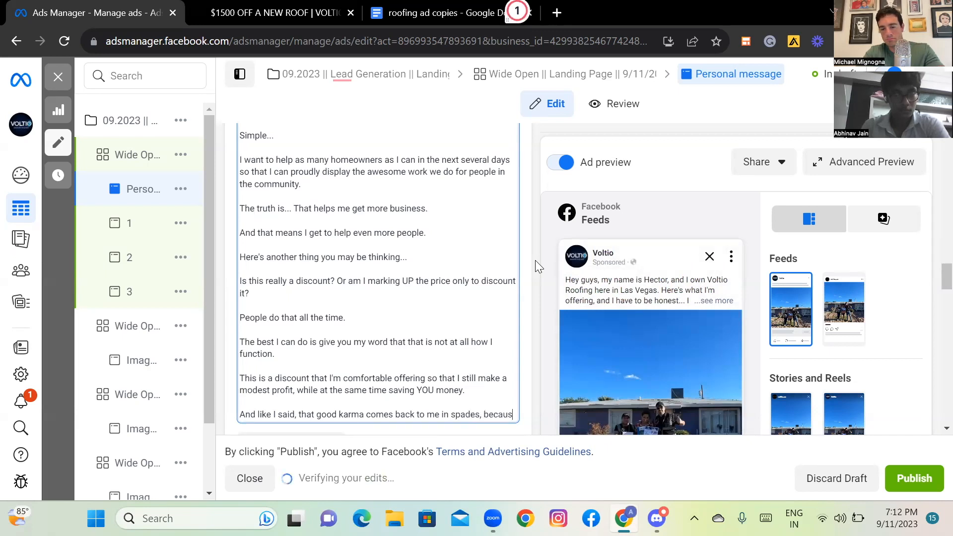
{"action": "type", "text": "e I think you'll love what w"}
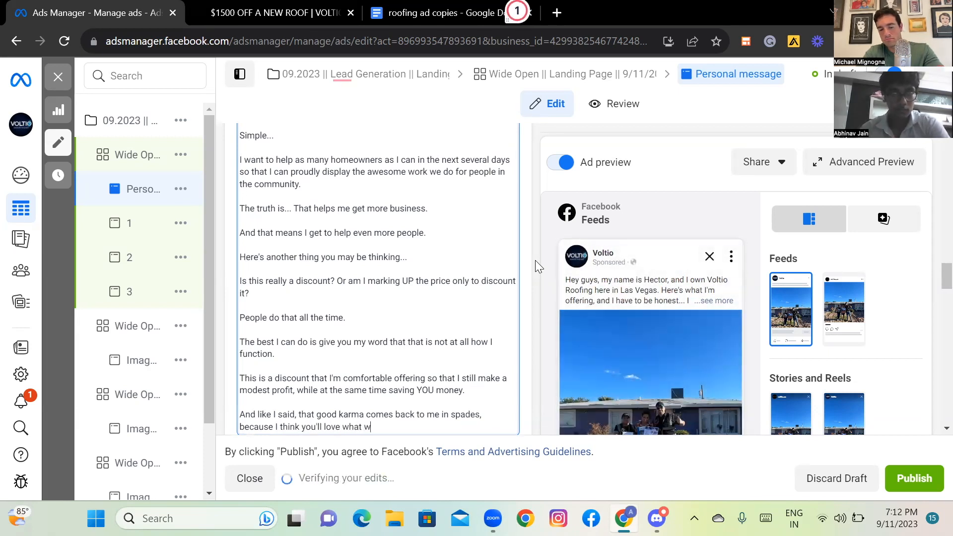
{"action": "type", "text": "e do for you so muc"}
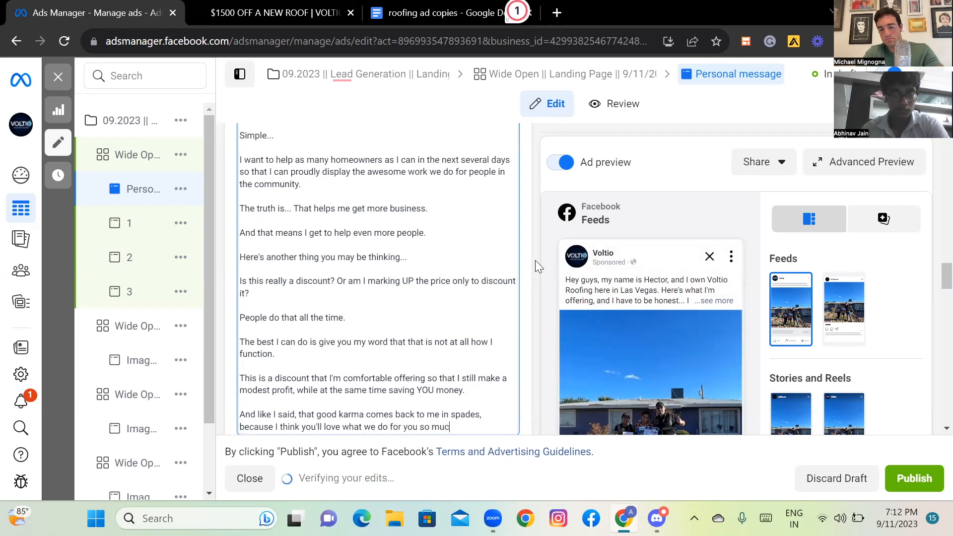
{"action": "type", "text": "h that you"}
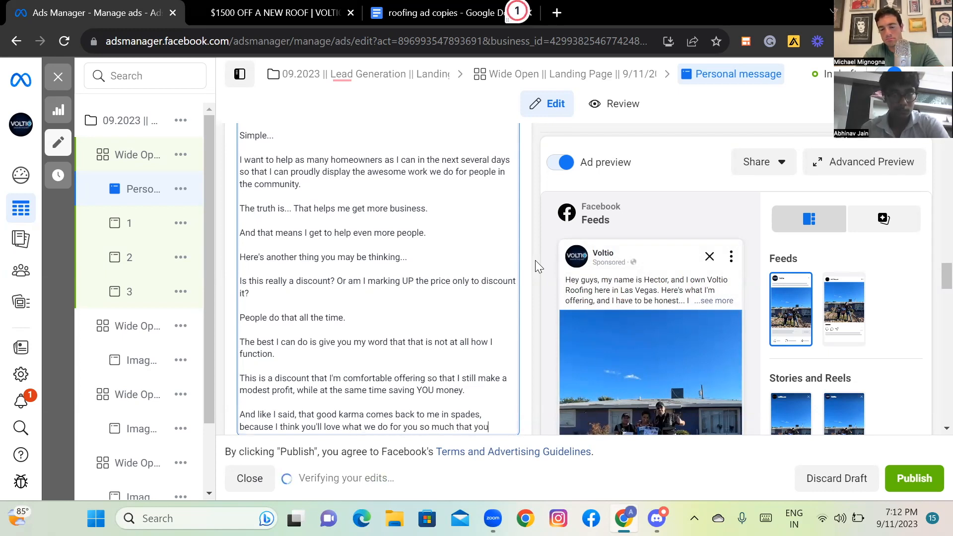
{"action": "type", "text": "'ll recommend me to "}
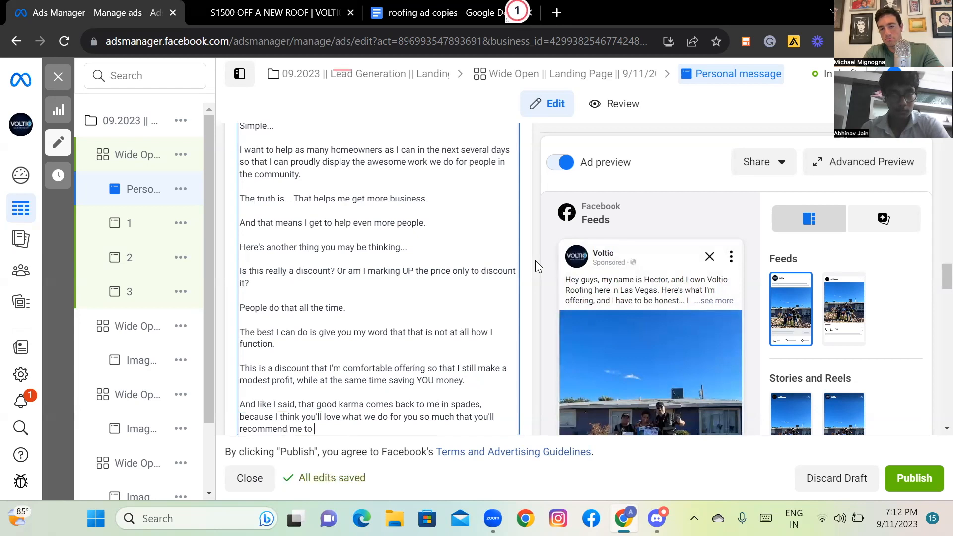
{"action": "type", "text": "your friends"}
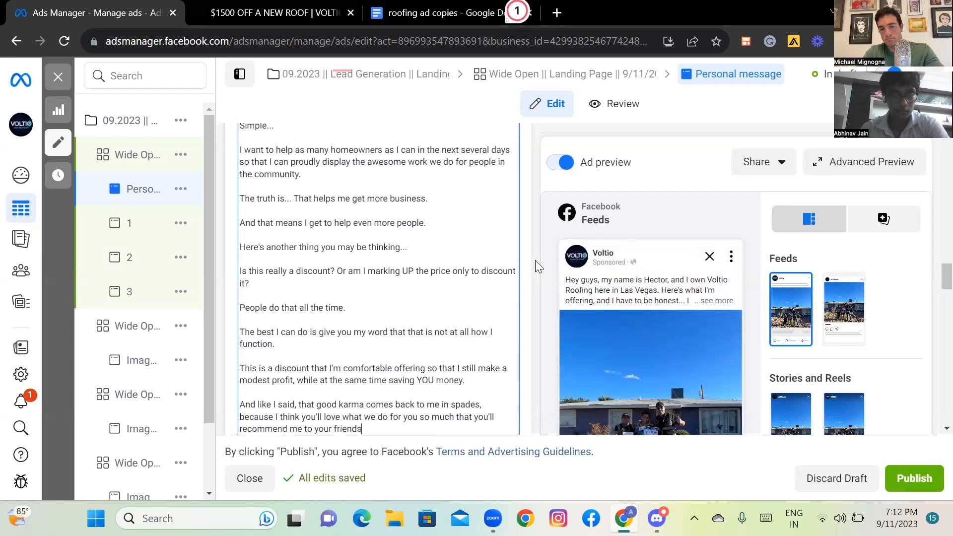
{"action": "type", "text": " and family."}
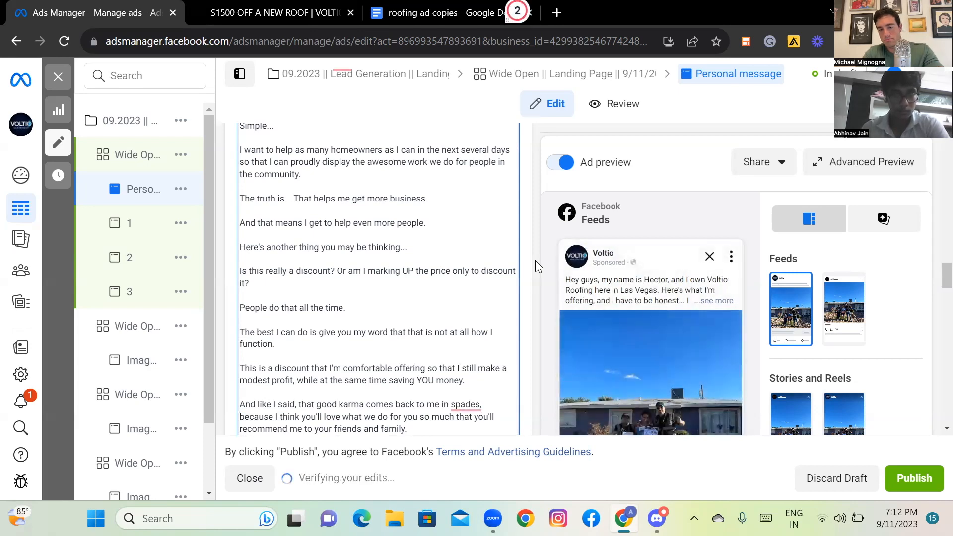
Start a call-to-action paragraph after a blank line with "Click to get a free, fast quote. I am super excited to".
{"action": "key", "text": "Return"}
{"action": "key", "text": "Return"}
{"action": "type", "text": "Click "}
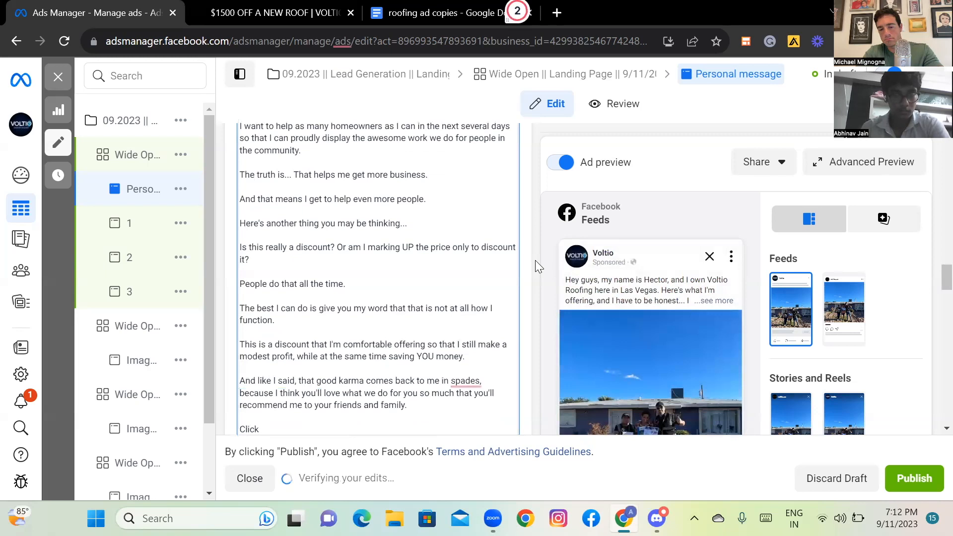
{"action": "type", "text": "to "}
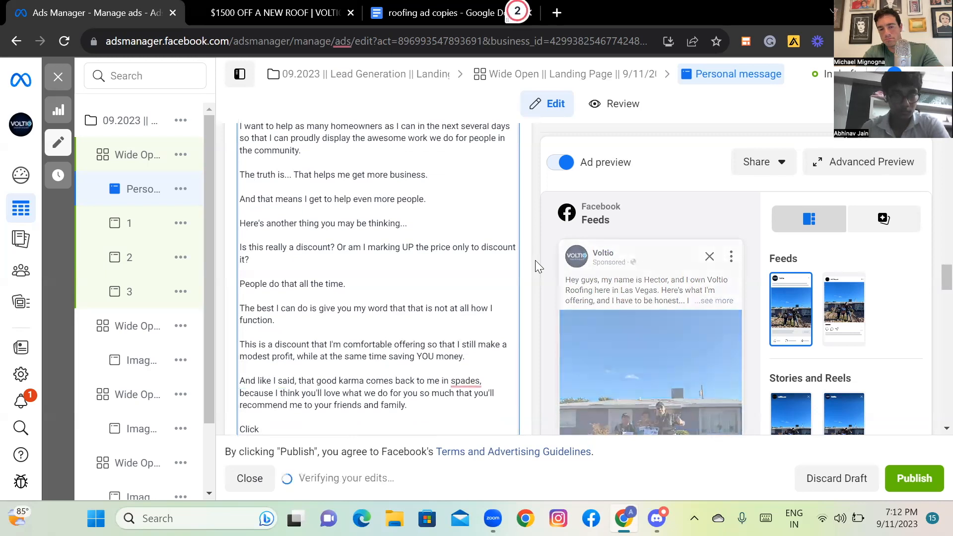
{"action": "type", "text": "get a f"}
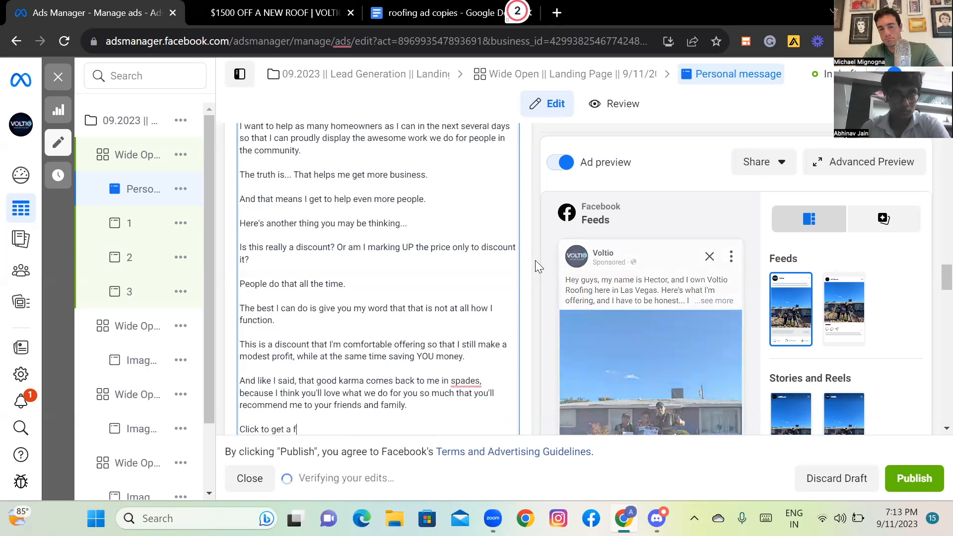
{"action": "type", "text": "ree, fast q"}
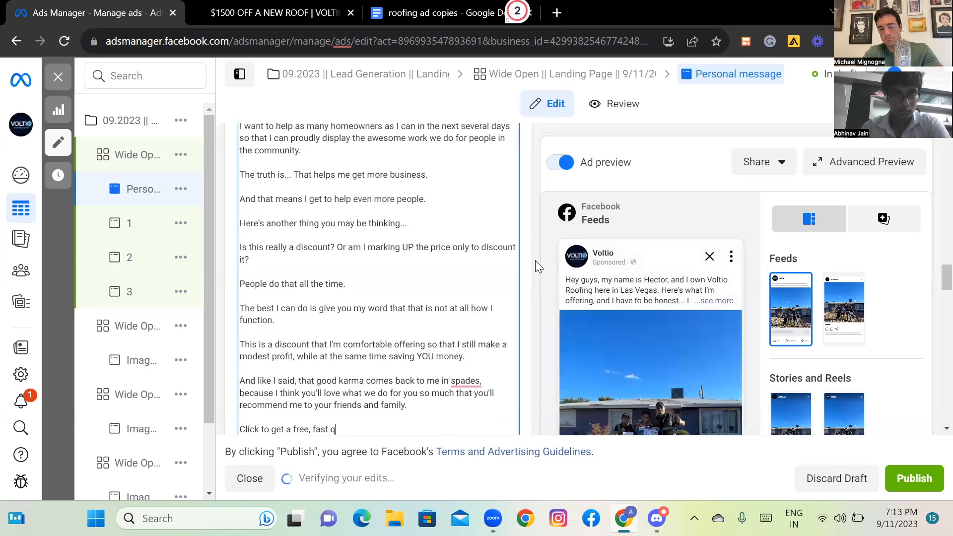
{"action": "type", "text": "uote,"}
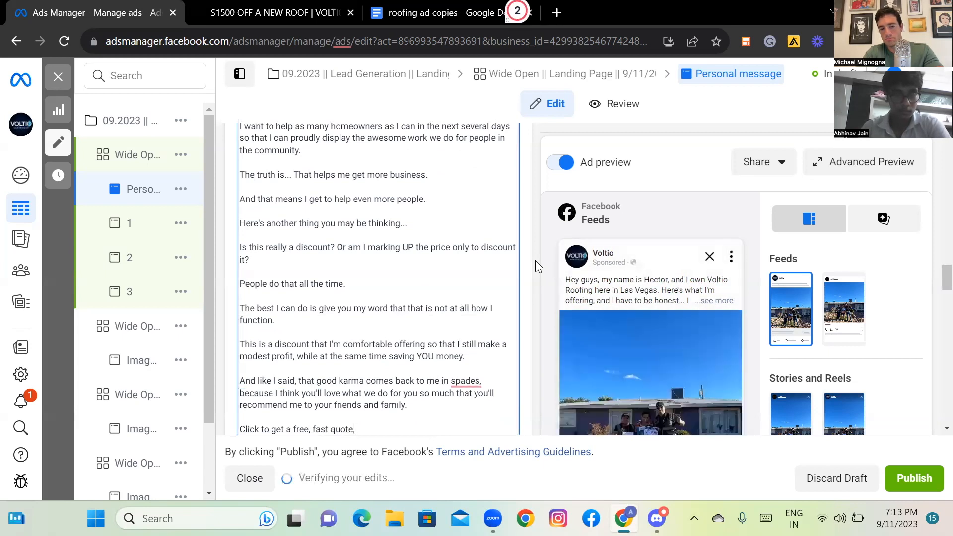
{"action": "key", "text": "BackSpace"}
{"action": "type", "text": ". I am super excited to"}
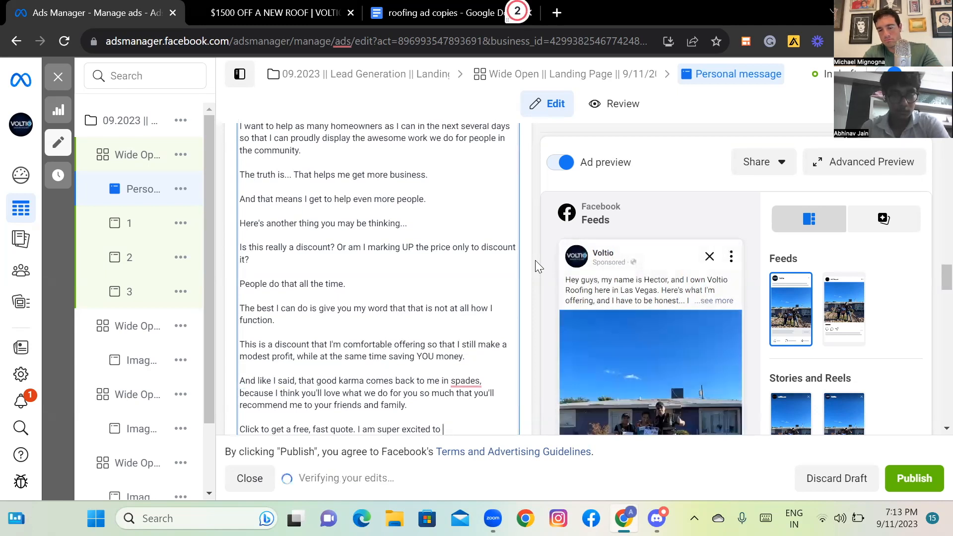
Complete the call to action with "help you get a gorgeous, protective new roof for a fair price and the best customer service in the industry.".
{"action": "type", "text": "help you get a "}
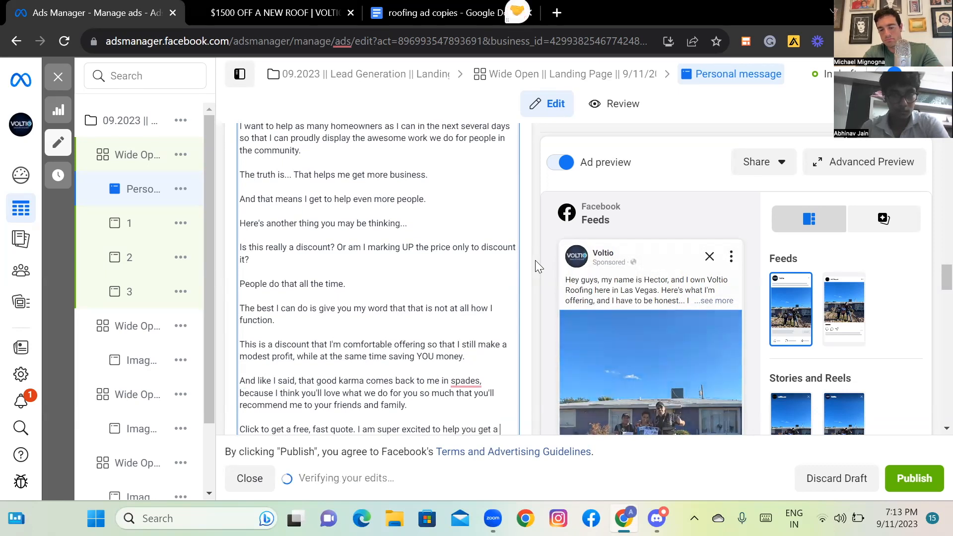
{"action": "type", "text": "gorgeous, protective"}
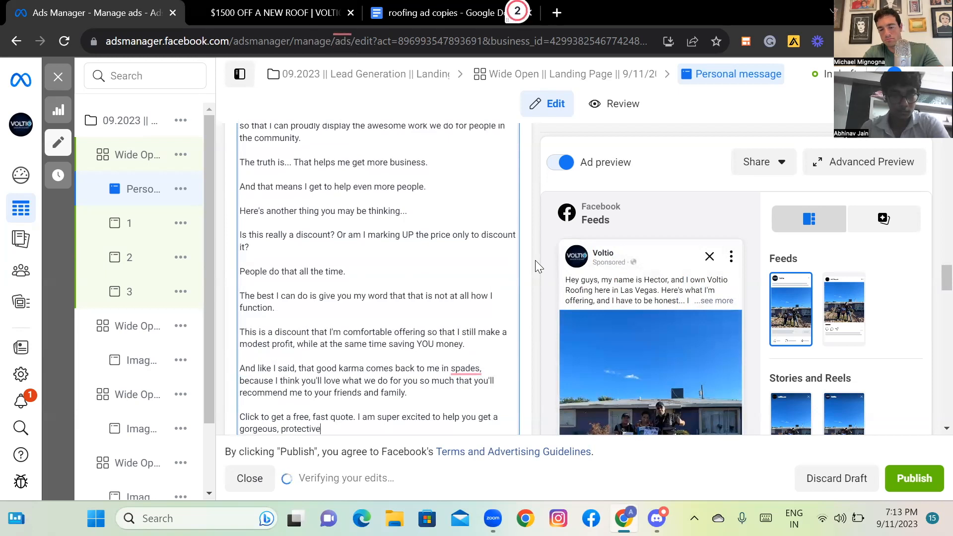
{"action": "type", "text": " new roof for a fai"}
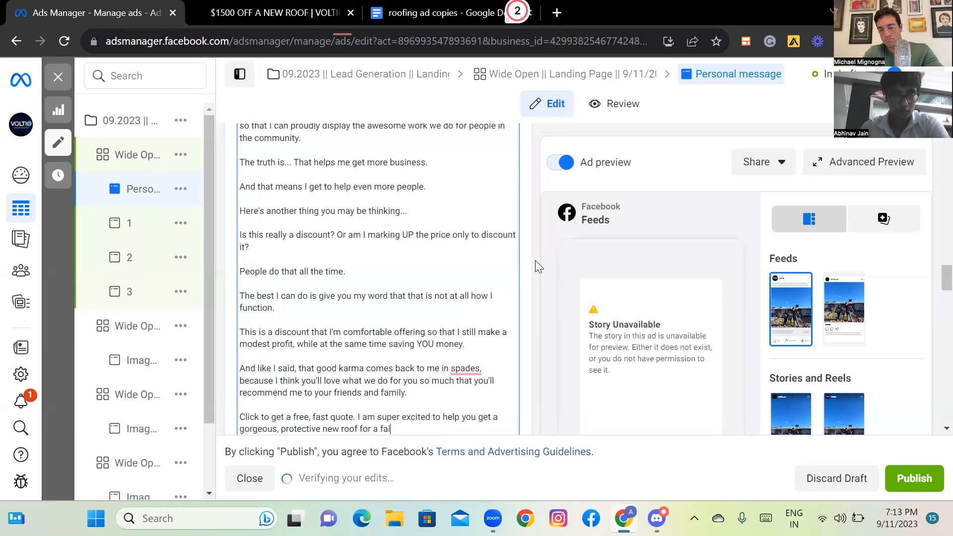
{"action": "type", "text": "r price"}
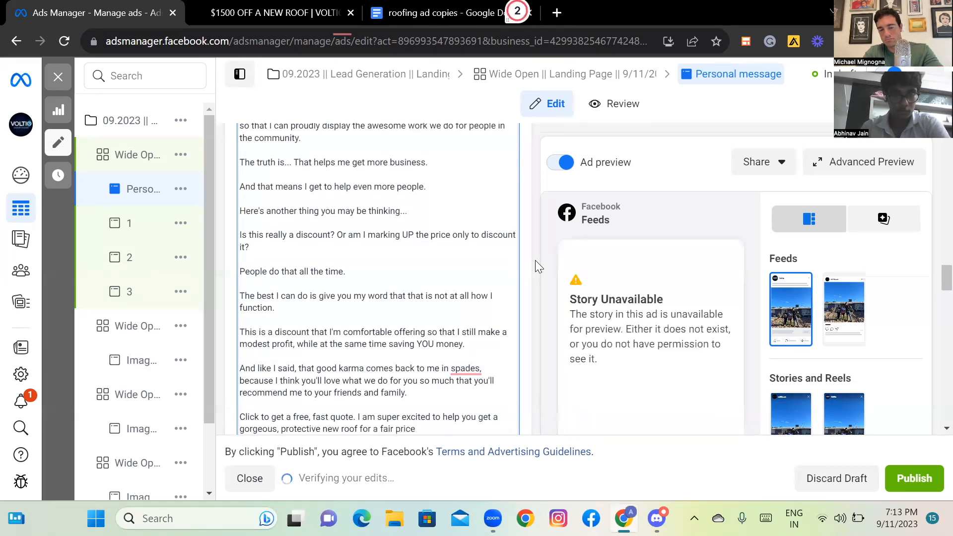
{"action": "type", "text": " and the best customer service in the industry."}
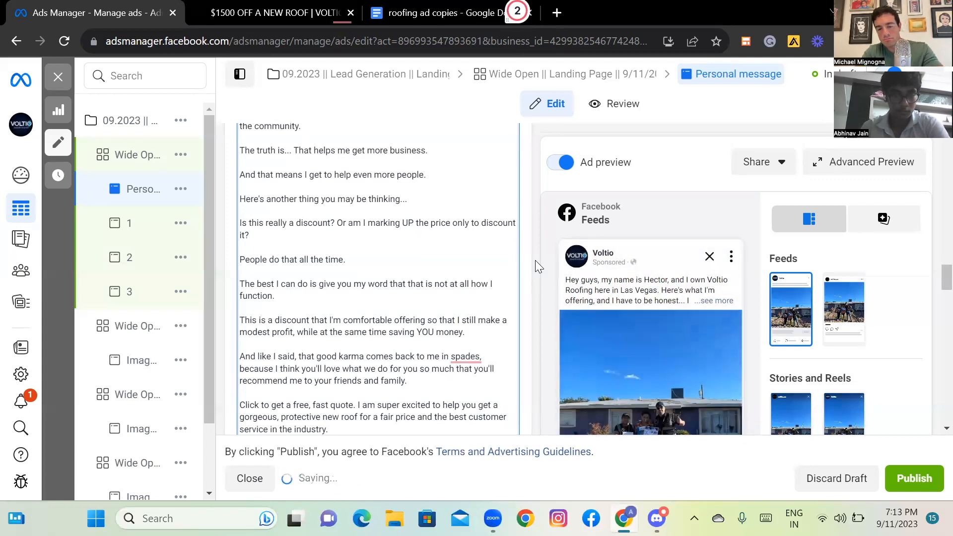
Sign off the primary text after a blank line with a dash and the owner's first name, followed by "Owner, Voltio Roofing" on its own line.
{"action": "key", "text": "Return"}
{"action": "key", "text": "Return"}
{"action": "type", "text": "-Hector"}
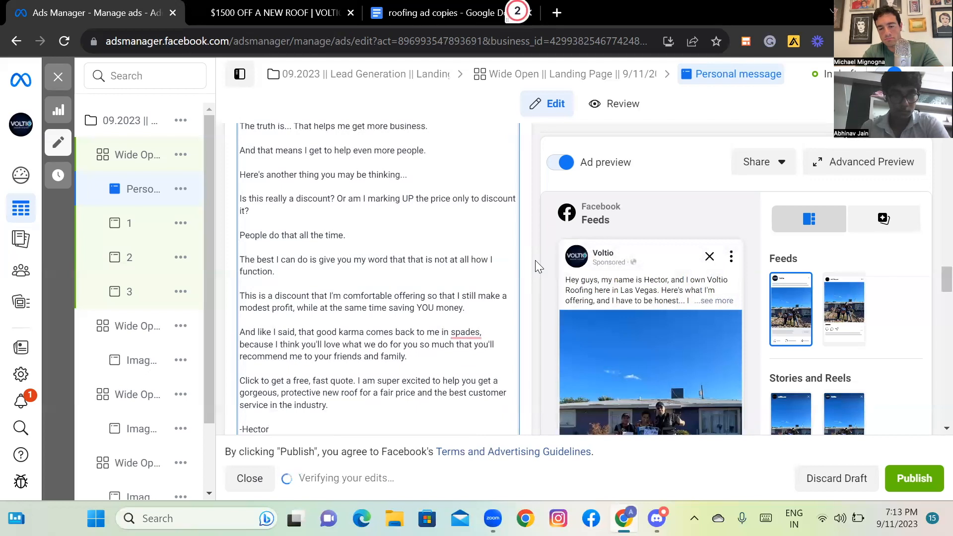
{"action": "key", "text": "Return"}
{"action": "type", "text": "Owner, "}
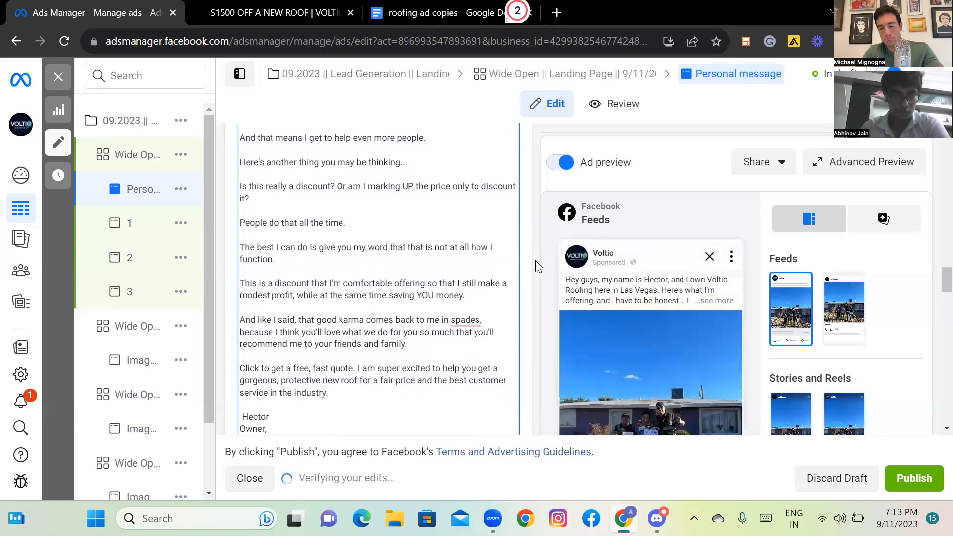
{"action": "type", "text": "Voltio R"}
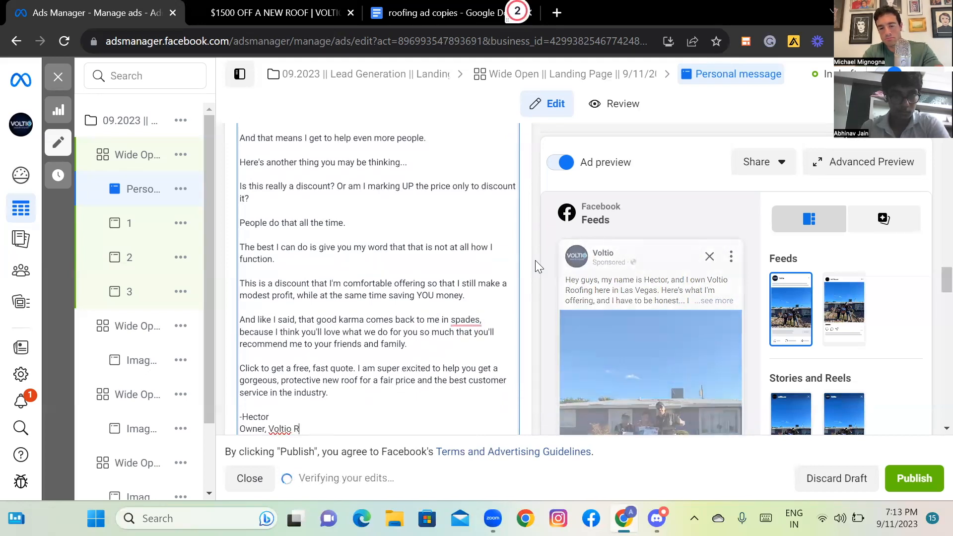
{"action": "type", "text": "oofing"}
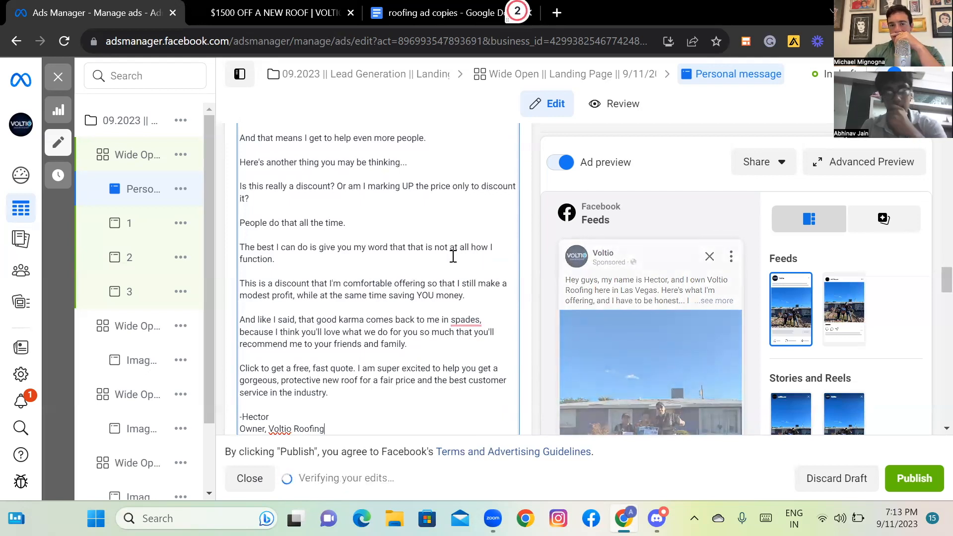
Review the Personal message ad's whole primary text from greeting to signature, along with its headline.
{"action": "scroll", "coordinate": [454, 257], "scroll_direction": "up", "scroll_amount": 5}
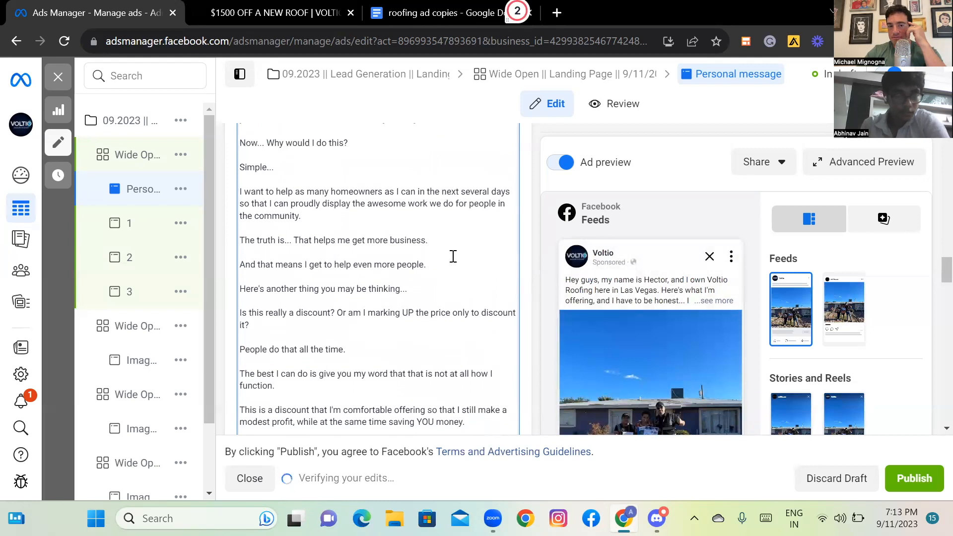
{"action": "scroll", "coordinate": [454, 256], "scroll_direction": "up", "scroll_amount": 3}
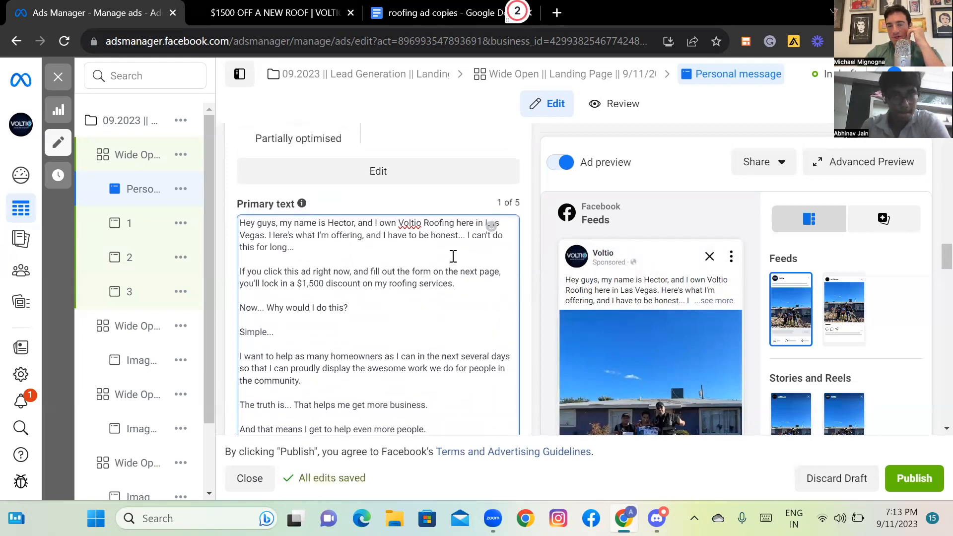
{"action": "scroll", "coordinate": [453, 257], "scroll_direction": "down", "scroll_amount": 3}
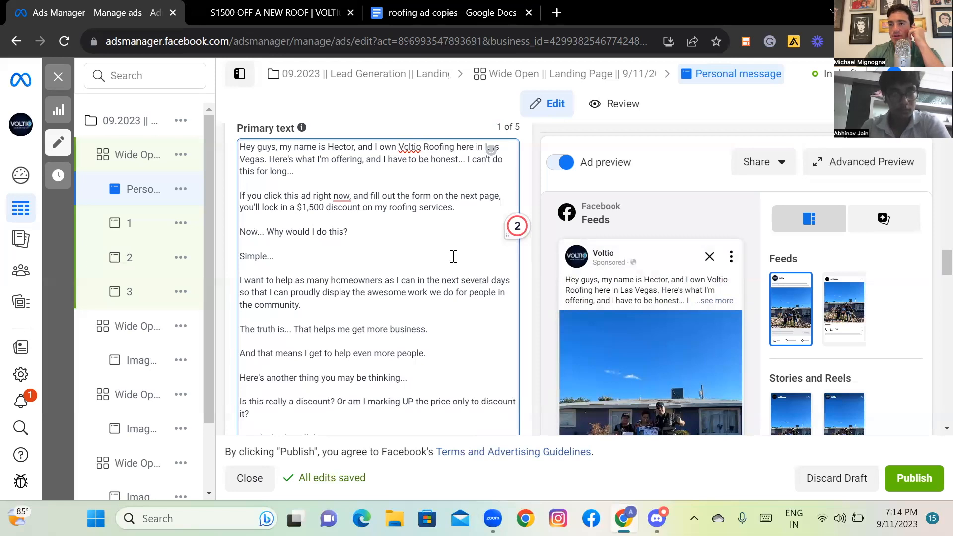
{"action": "scroll", "coordinate": [453, 256], "scroll_direction": "down", "scroll_amount": 2}
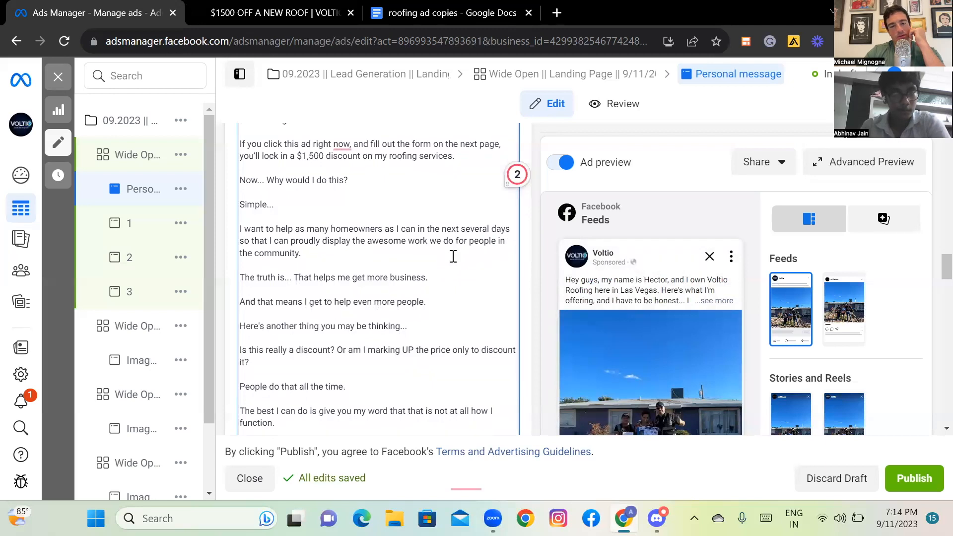
{"action": "scroll", "coordinate": [453, 256], "scroll_direction": "down", "scroll_amount": 3}
{"action": "scroll", "coordinate": [453, 257], "scroll_direction": "up", "scroll_amount": 2}
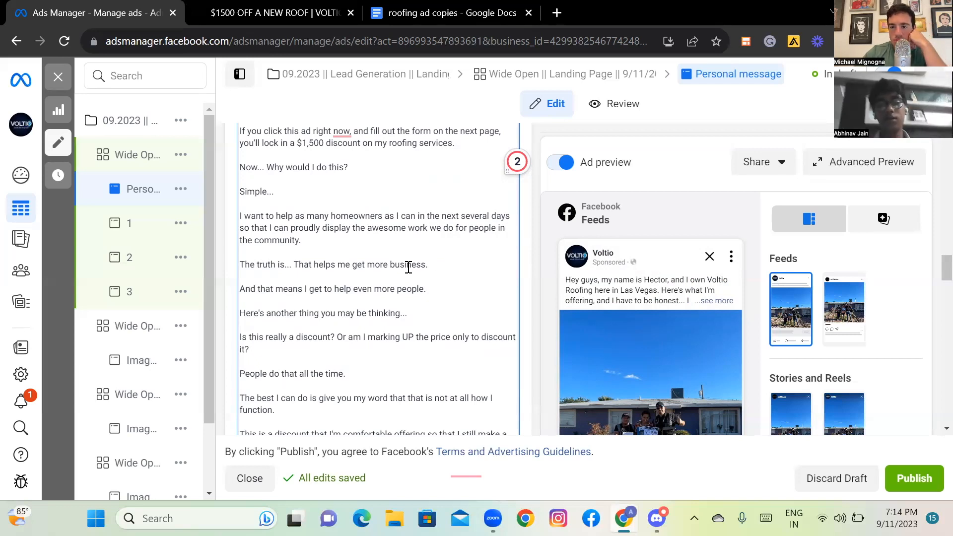
{"action": "scroll", "coordinate": [409, 267], "scroll_direction": "down", "scroll_amount": 5}
{"action": "scroll", "coordinate": [408, 267], "scroll_direction": "down", "scroll_amount": 3}
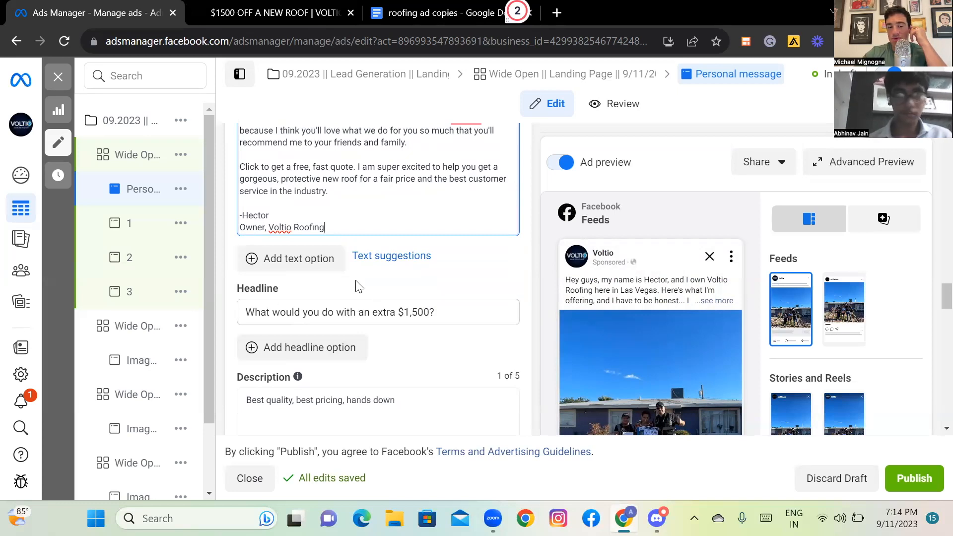
{"action": "scroll", "coordinate": [370, 318], "scroll_direction": "up", "scroll_amount": 1}
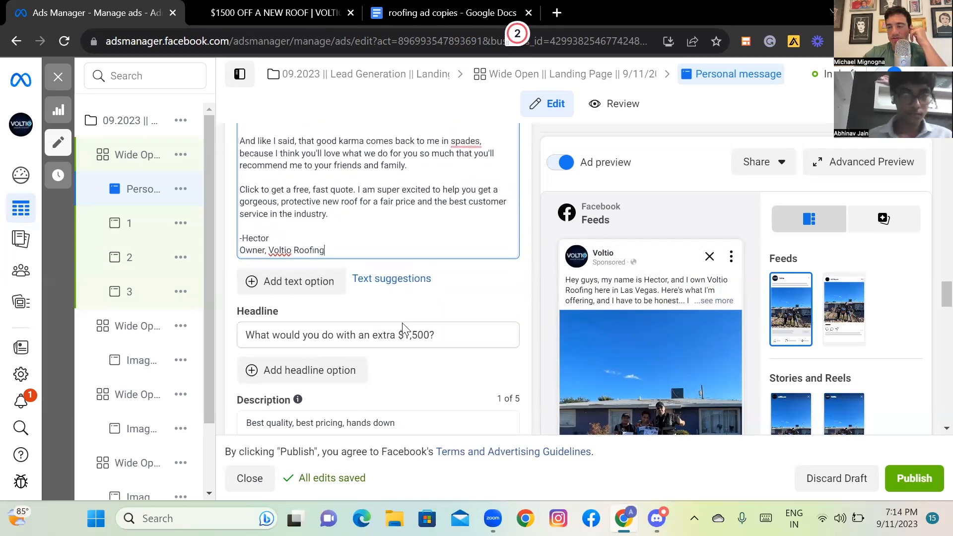
{"action": "scroll", "coordinate": [388, 296], "scroll_direction": "up", "scroll_amount": 10}
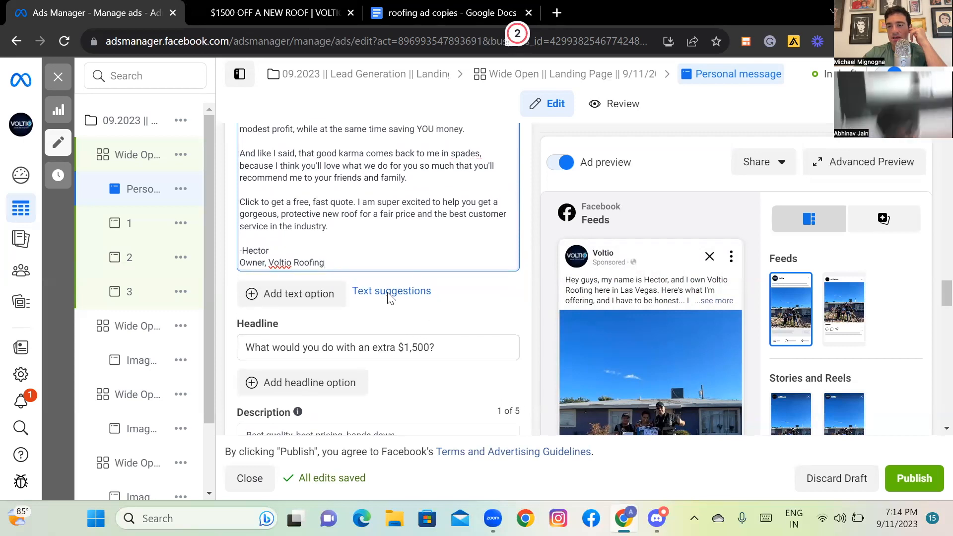
{"action": "scroll", "coordinate": [387, 297], "scroll_direction": "down", "scroll_amount": 5}
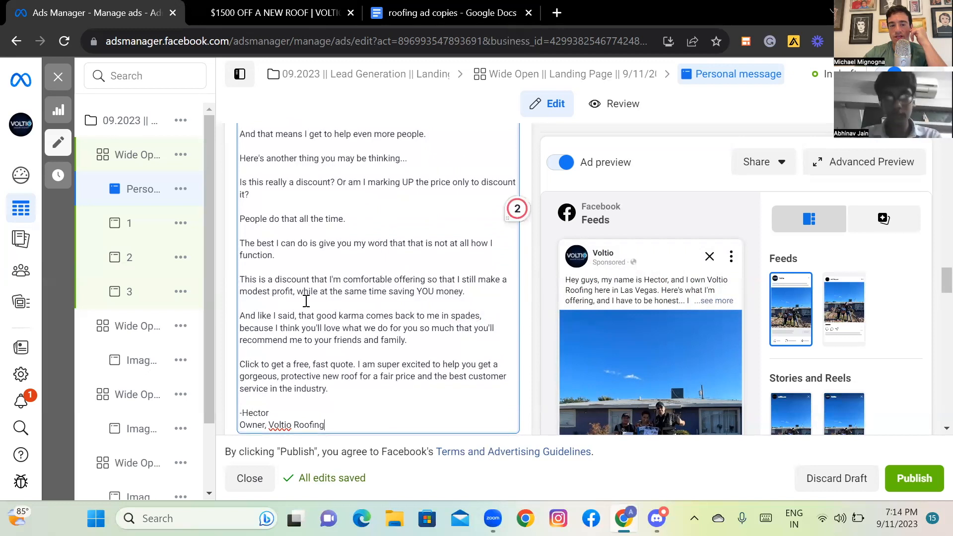
{"action": "scroll", "coordinate": [307, 301], "scroll_direction": "down", "scroll_amount": 3}
{"action": "scroll", "coordinate": [307, 301], "scroll_direction": "down", "scroll_amount": 2}
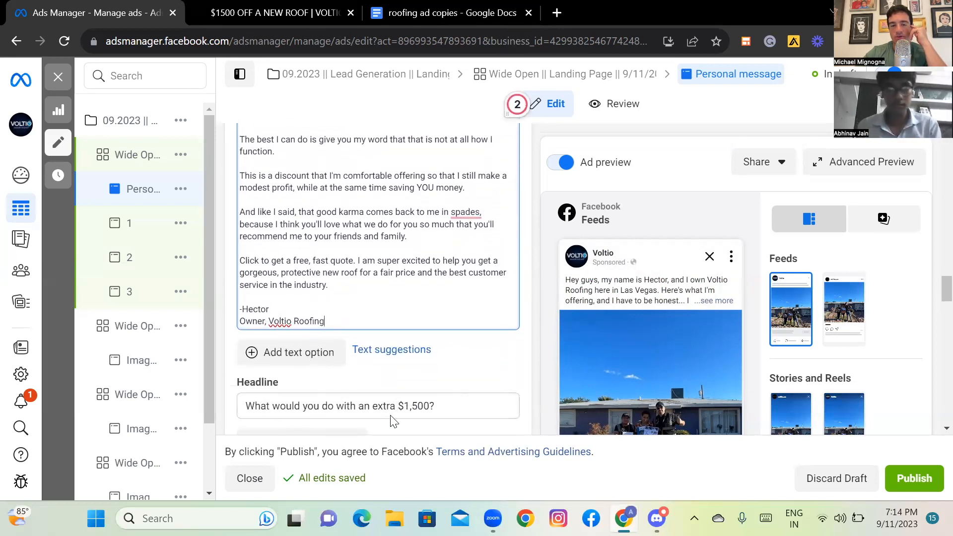
{"action": "triple_click", "coordinate": [318, 405]}
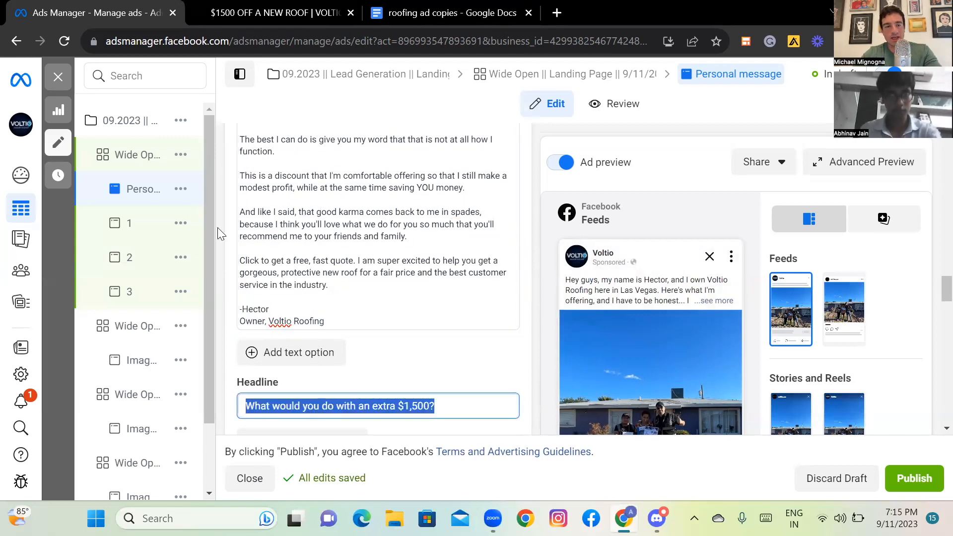
Duplicate the Personal message ad within the original campaign, making 2 copies.
{"action": "mouse_move", "coordinate": [189, 188]}
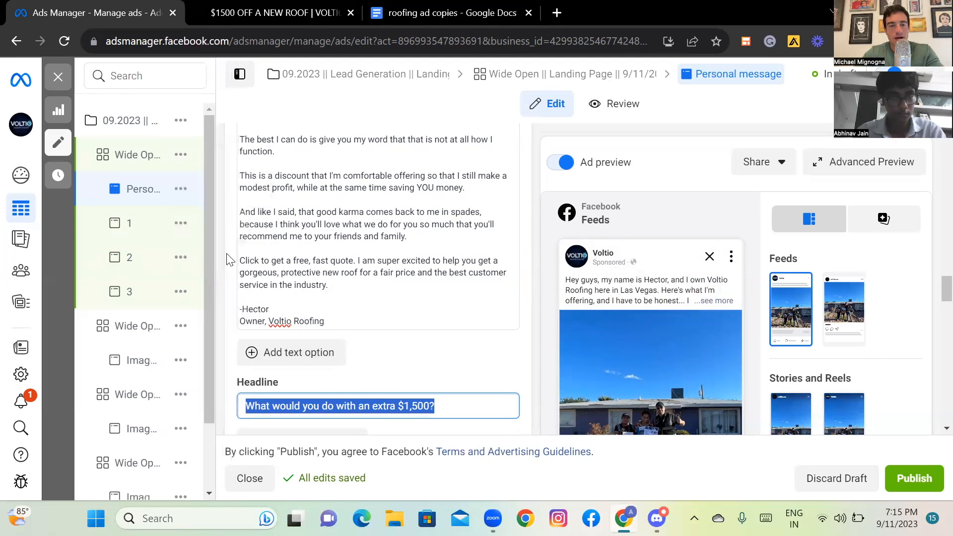
{"action": "left_click", "coordinate": [183, 194]}
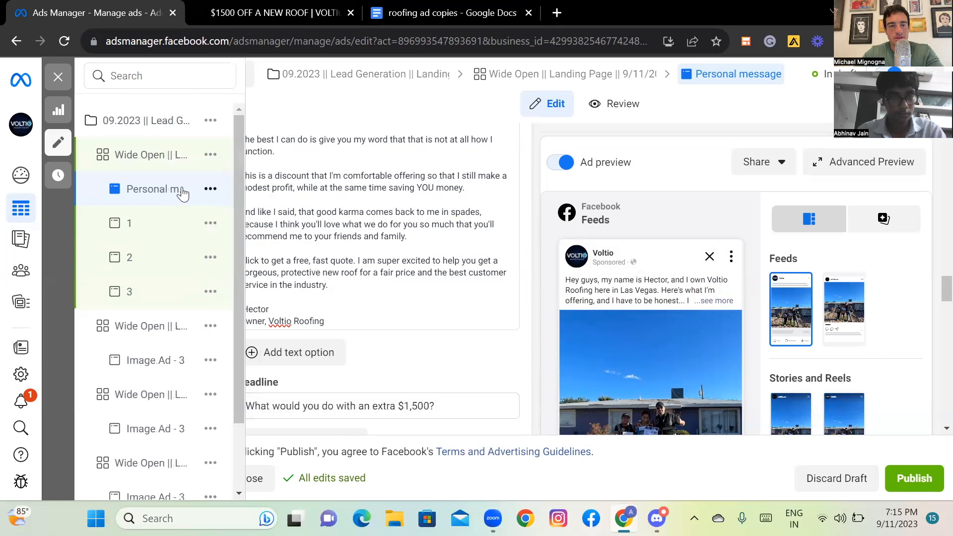
{"action": "left_click", "coordinate": [210, 190]}
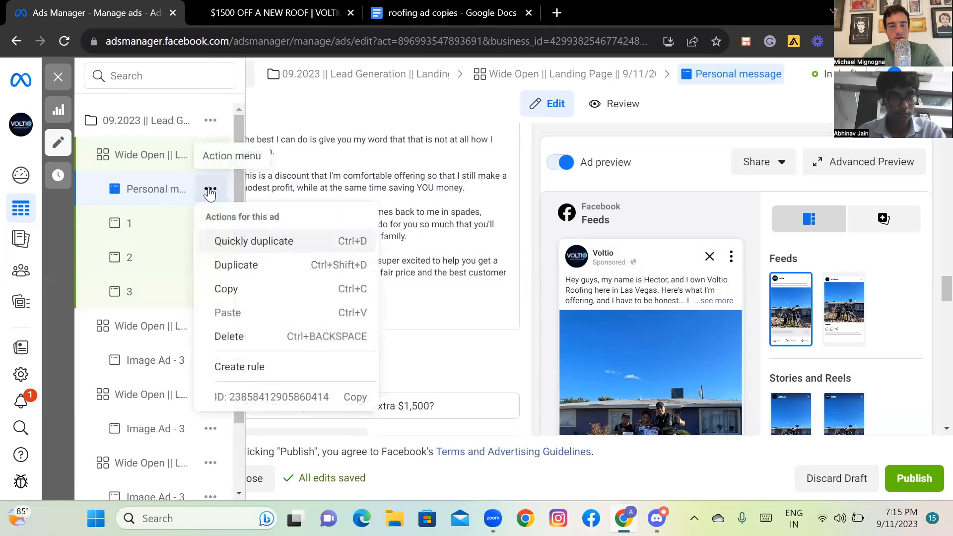
{"action": "left_click", "coordinate": [252, 266]}
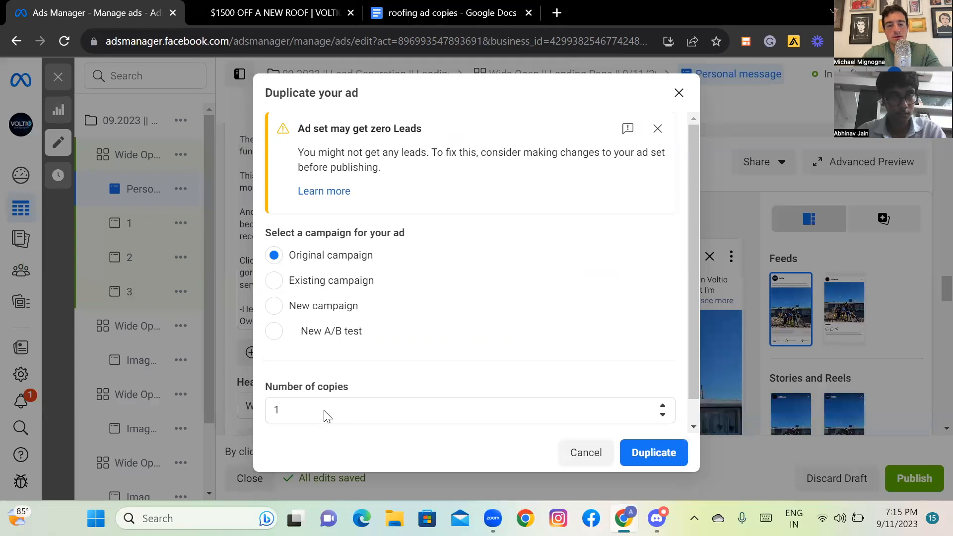
{"action": "left_click", "coordinate": [294, 409]}
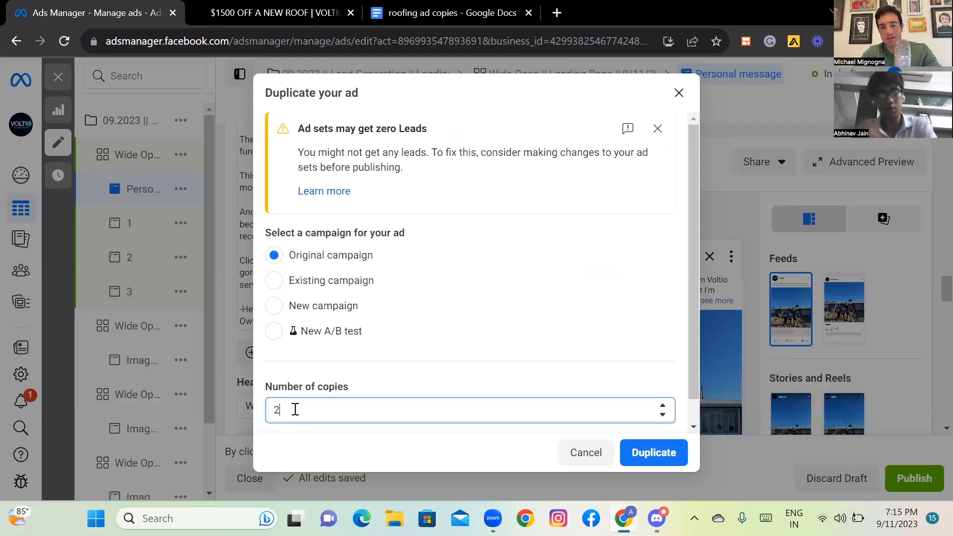
{"action": "left_click", "coordinate": [652, 455]}
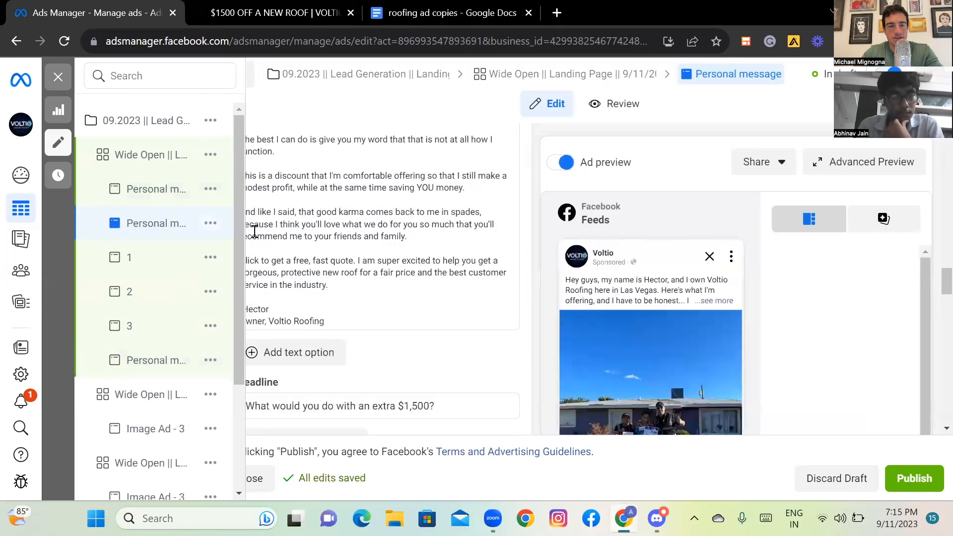
Rename the currently open Personal message ad as "Personal message 3".
{"action": "scroll", "coordinate": [255, 231], "scroll_direction": "up", "scroll_amount": 8}
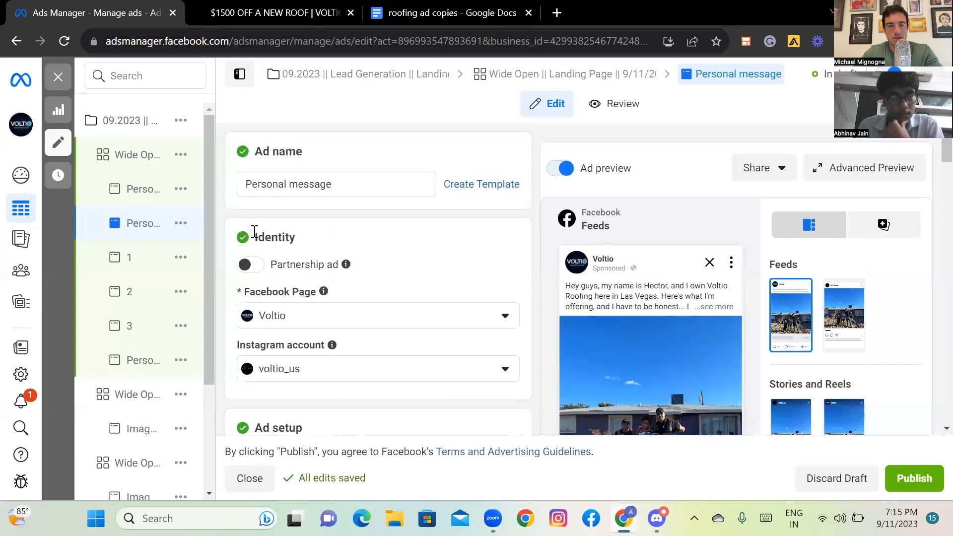
{"action": "left_click", "coordinate": [359, 184]}
{"action": "type", "text": "3"}
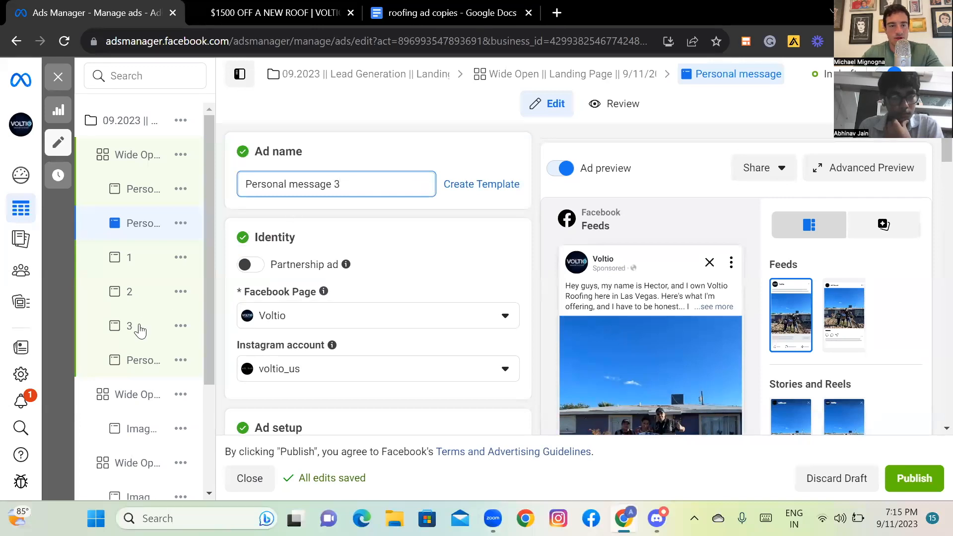
Copy the headline "New roof for $1,500 LESS" from ad 2 in the first Wide Open ad set.
{"action": "left_click", "coordinate": [134, 291]}
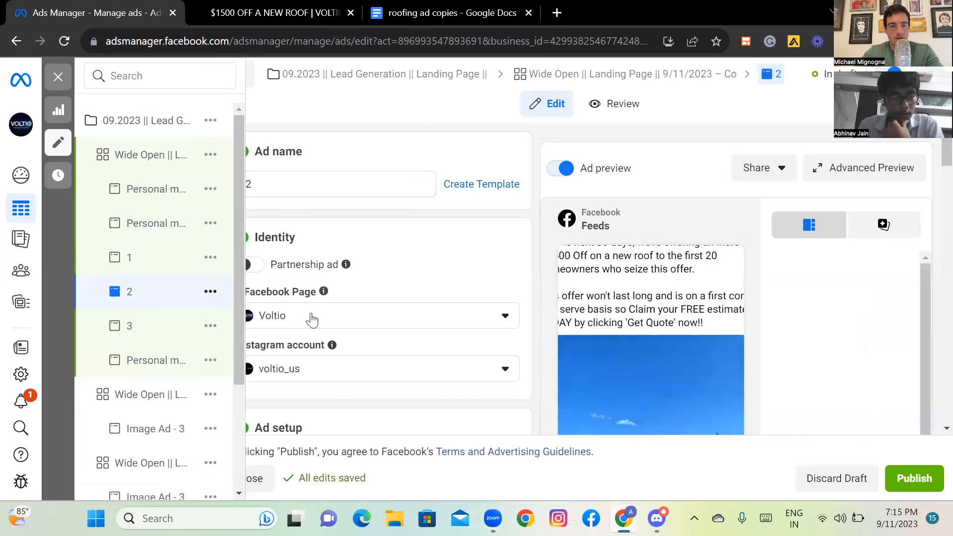
{"action": "scroll", "coordinate": [373, 328], "scroll_direction": "down", "scroll_amount": 5}
{"action": "scroll", "coordinate": [372, 328], "scroll_direction": "down", "scroll_amount": 15}
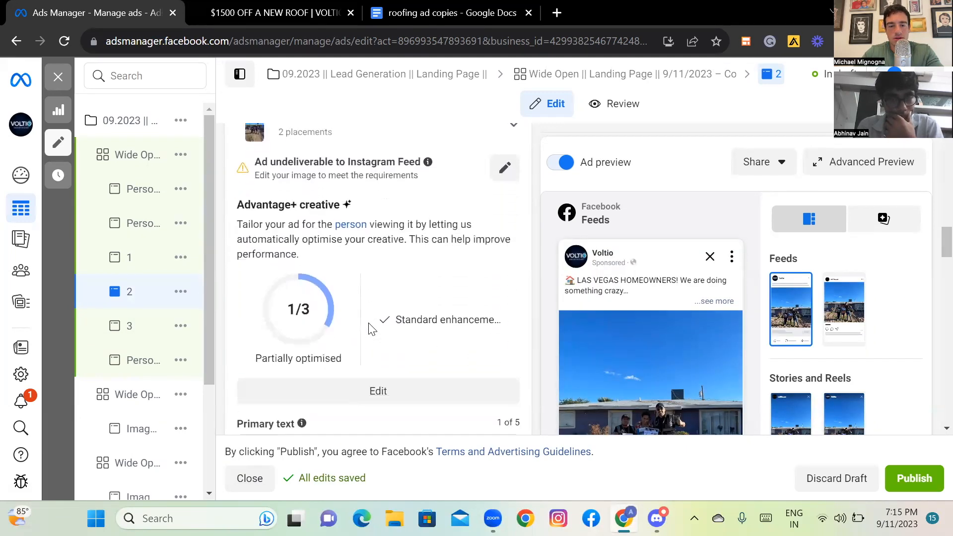
{"action": "scroll", "coordinate": [370, 329], "scroll_direction": "down", "scroll_amount": 15}
{"action": "scroll", "coordinate": [370, 328], "scroll_direction": "up", "scroll_amount": 1}
{"action": "scroll", "coordinate": [373, 330], "scroll_direction": "up", "scroll_amount": 2}
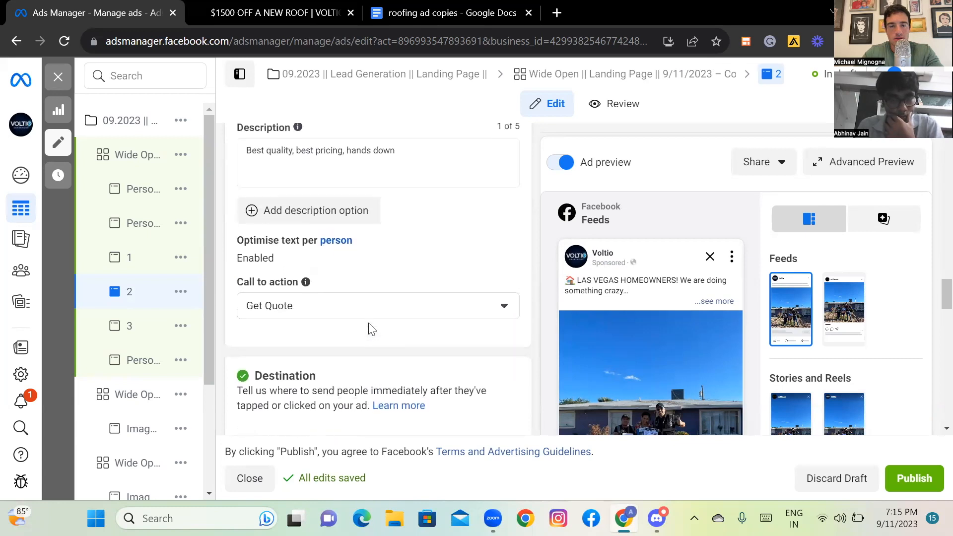
{"action": "scroll", "coordinate": [372, 329], "scroll_direction": "up", "scroll_amount": 1}
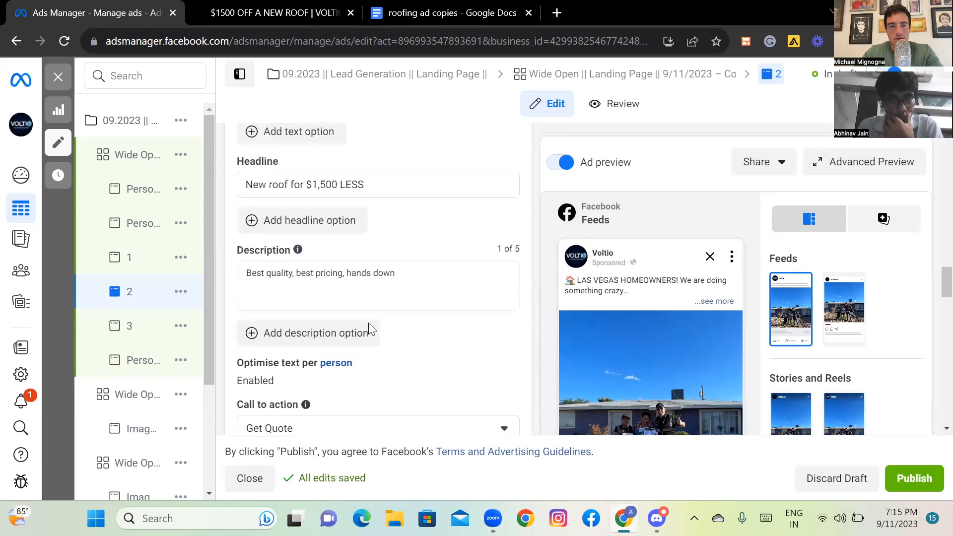
{"action": "triple_click", "coordinate": [319, 197]}
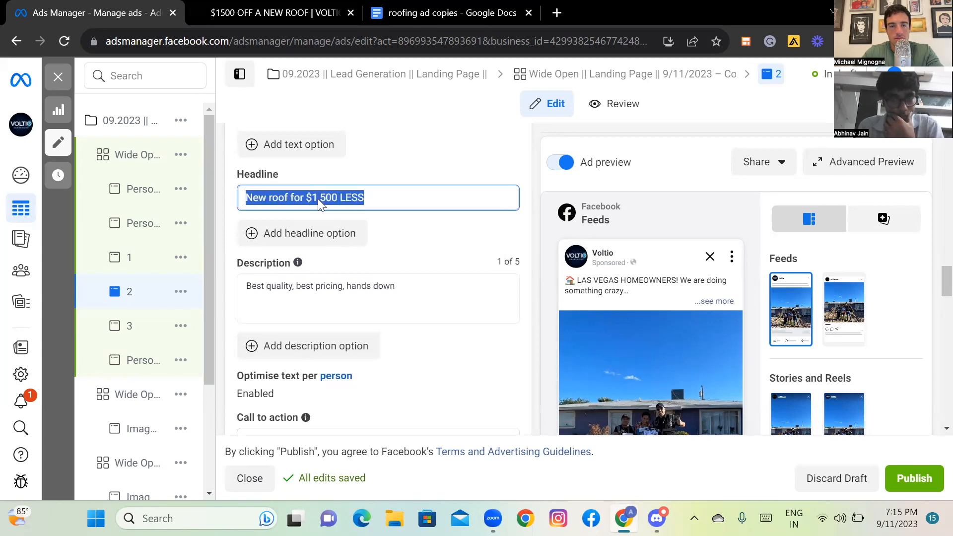
{"action": "right_click", "coordinate": [317, 199]}
{"action": "left_click", "coordinate": [336, 259]}
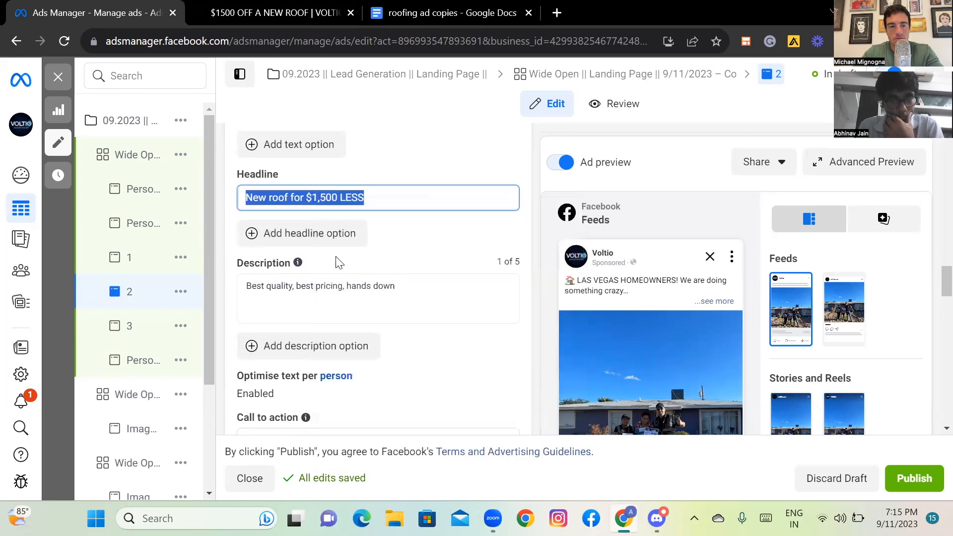
Rename the first "Personal message – Copy" ad in the ad set as "Personal message – 2".
{"action": "left_click", "coordinate": [134, 192]}
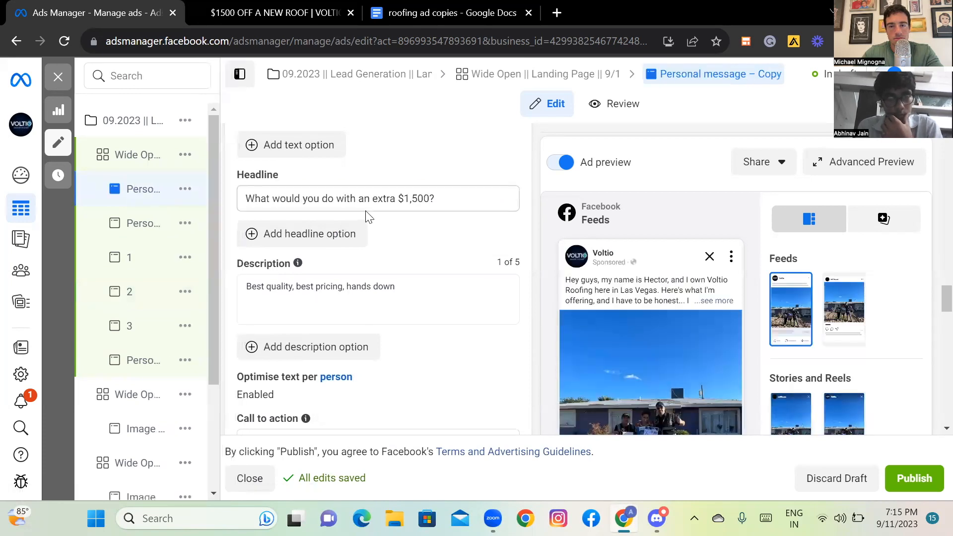
{"action": "scroll", "coordinate": [369, 217], "scroll_direction": "up", "scroll_amount": 7}
{"action": "scroll", "coordinate": [369, 217], "scroll_direction": "up", "scroll_amount": 5}
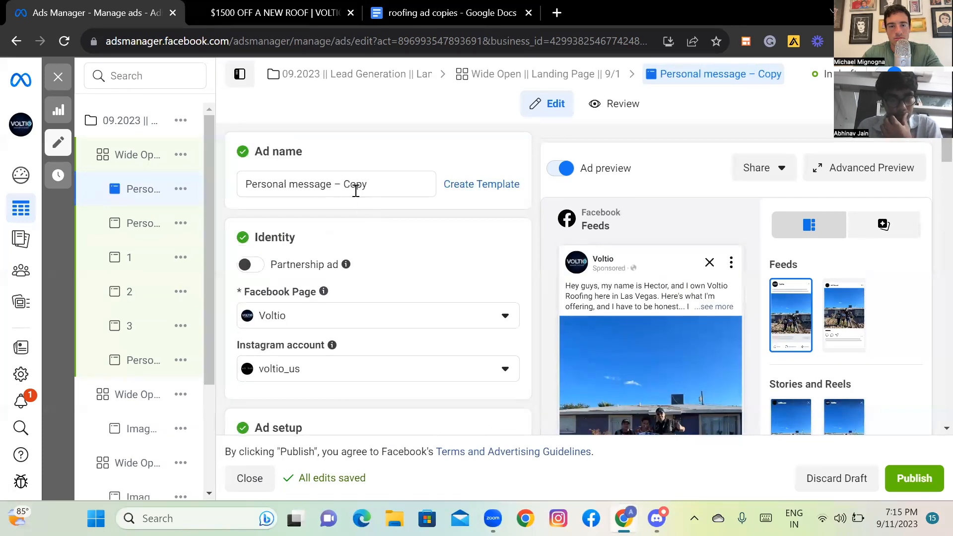
{"action": "left_click_drag", "start_coordinate": [345, 184], "coordinate": [379, 206]}
{"action": "type", "text": "3"}
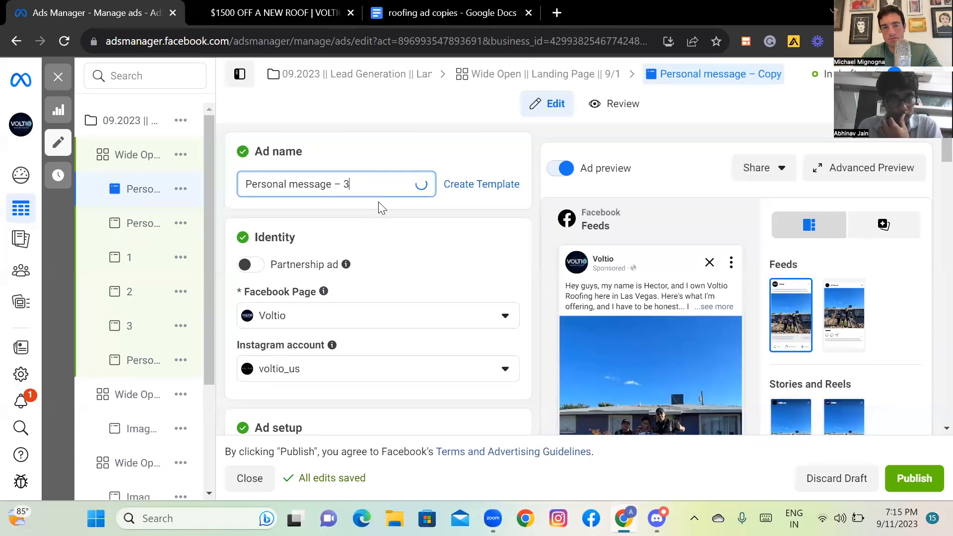
{"action": "key", "text": "BackSpace"}
{"action": "type", "text": "2"}
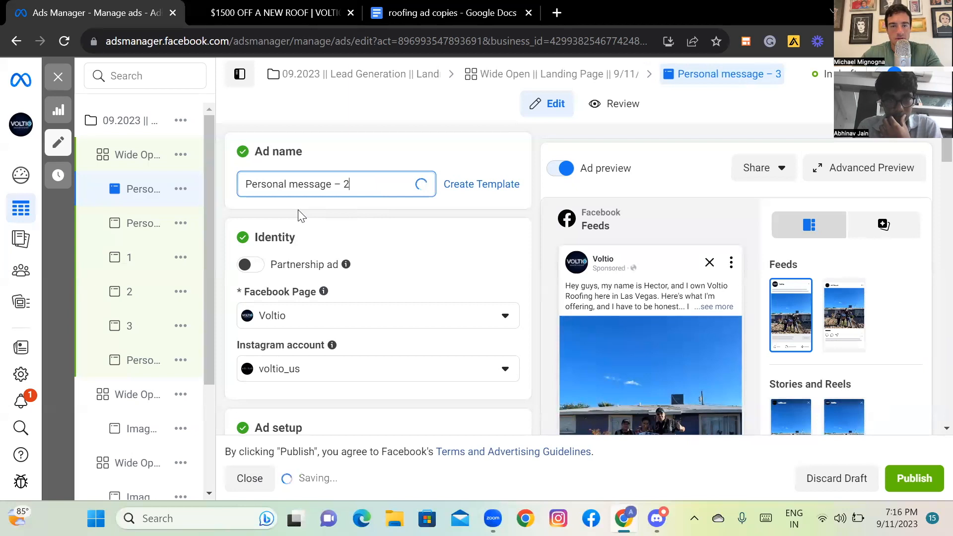
Replace the headline of the Personal message – 2 ad with the copied "New roof for $1,500 LESS".
{"action": "scroll", "coordinate": [387, 299], "scroll_direction": "down", "scroll_amount": 3}
{"action": "scroll", "coordinate": [387, 298], "scroll_direction": "down", "scroll_amount": 8}
{"action": "scroll", "coordinate": [388, 298], "scroll_direction": "down", "scroll_amount": 7}
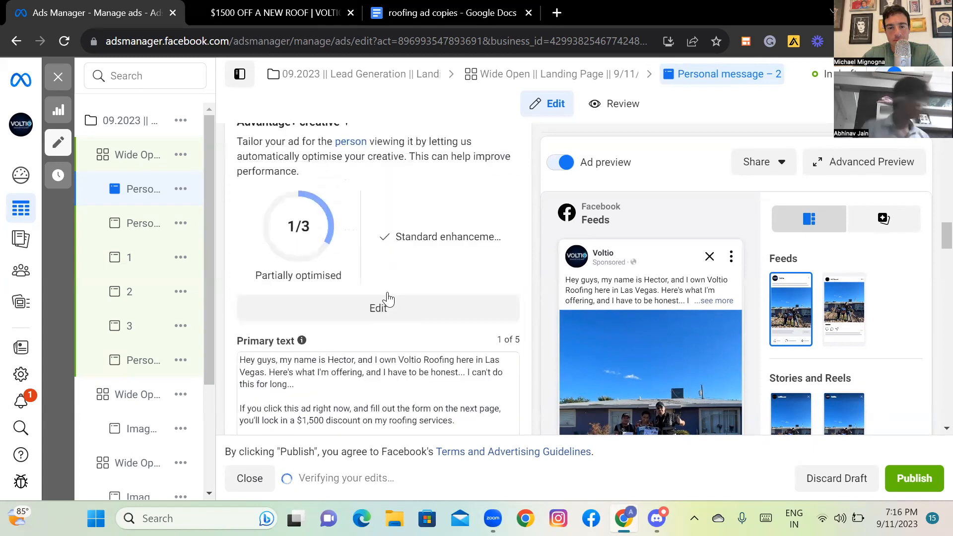
{"action": "scroll", "coordinate": [388, 299], "scroll_direction": "down", "scroll_amount": 8}
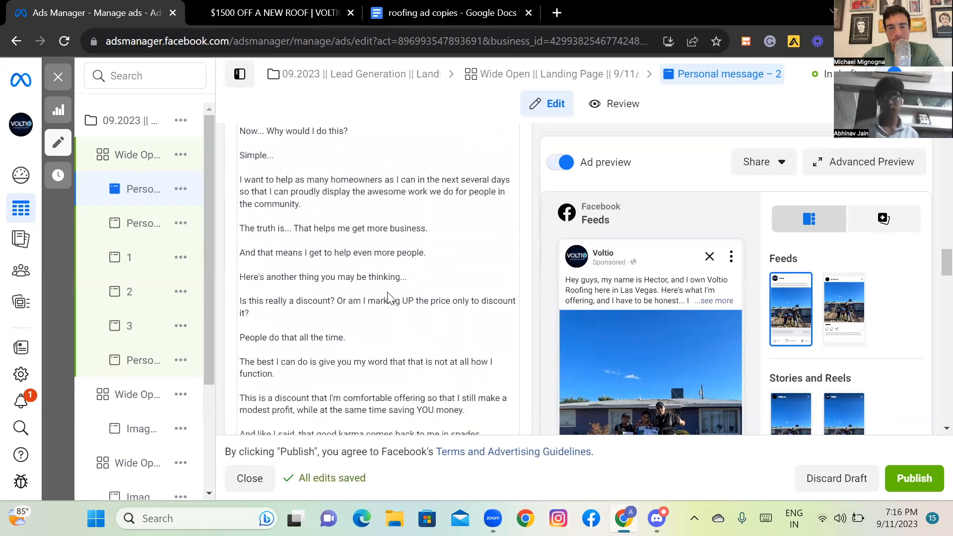
{"action": "scroll", "coordinate": [388, 299], "scroll_direction": "down", "scroll_amount": 12}
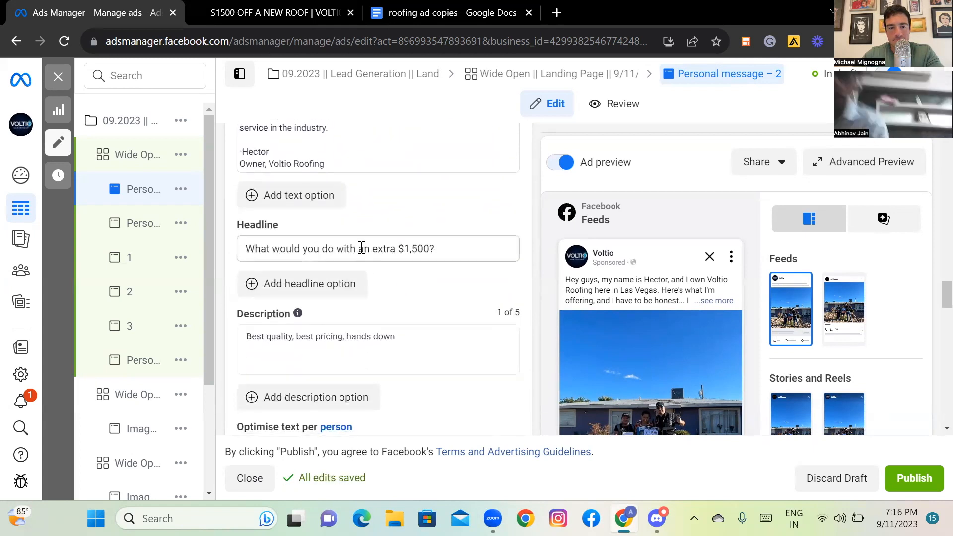
{"action": "triple_click", "coordinate": [362, 246]}
{"action": "right_click", "coordinate": [362, 247]}
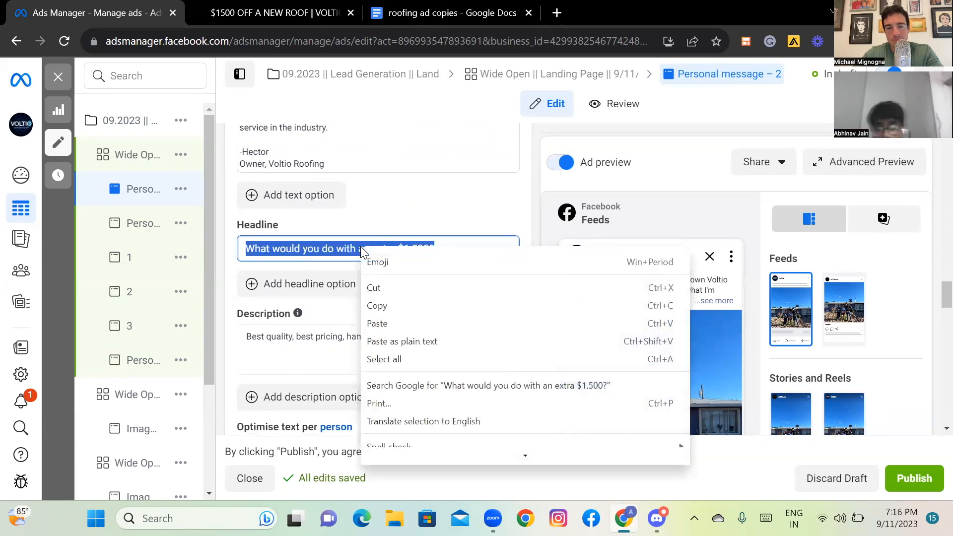
{"action": "left_click", "coordinate": [377, 323]}
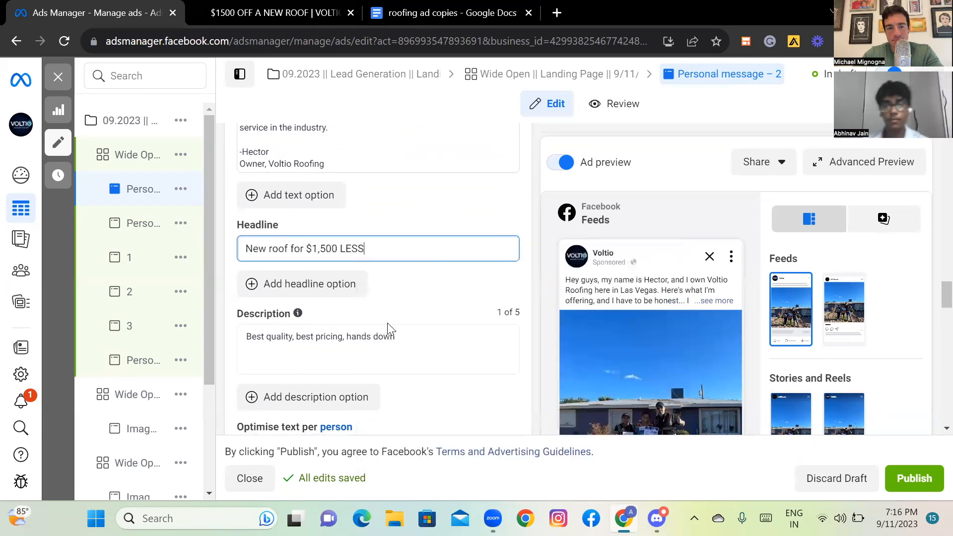
Rename the remaining "Personal message – Copy" ad as "Personal message – 1".
{"action": "left_click", "coordinate": [149, 362]}
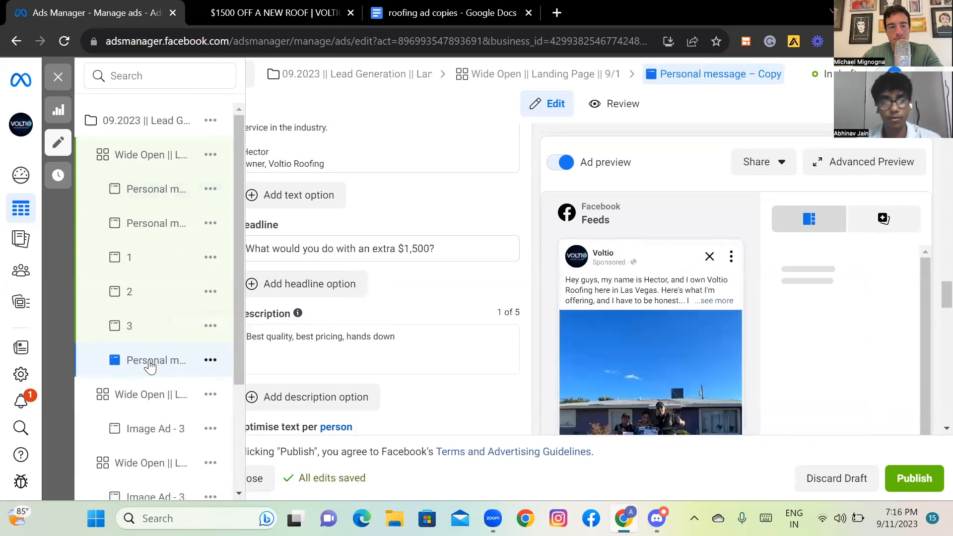
{"action": "scroll", "coordinate": [375, 271], "scroll_direction": "up", "scroll_amount": 5}
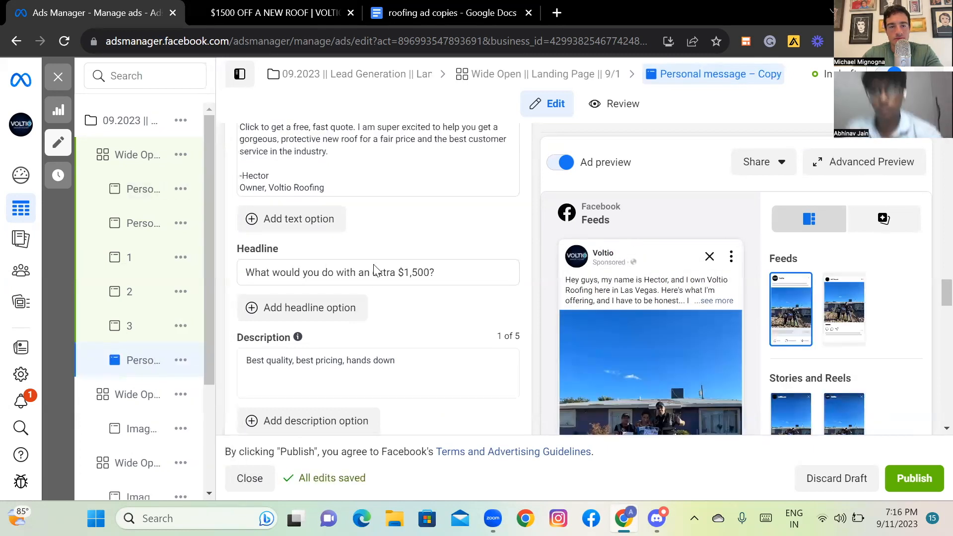
{"action": "left_click", "coordinate": [346, 182]}
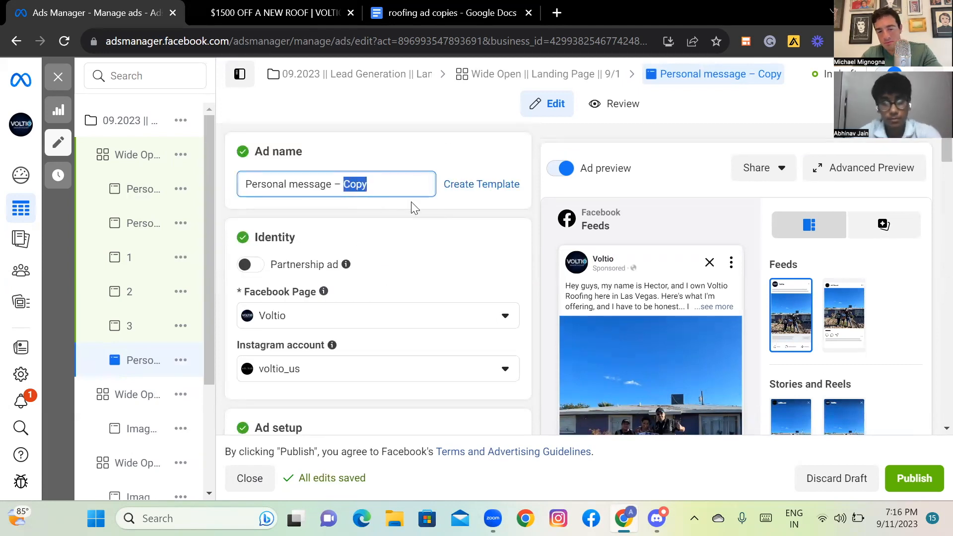
{"action": "type", "text": "1"}
Copy the headline "$1,500 OFF On A New Roof!" from ad 1 in the same ad set.
{"action": "left_click", "coordinate": [131, 259]}
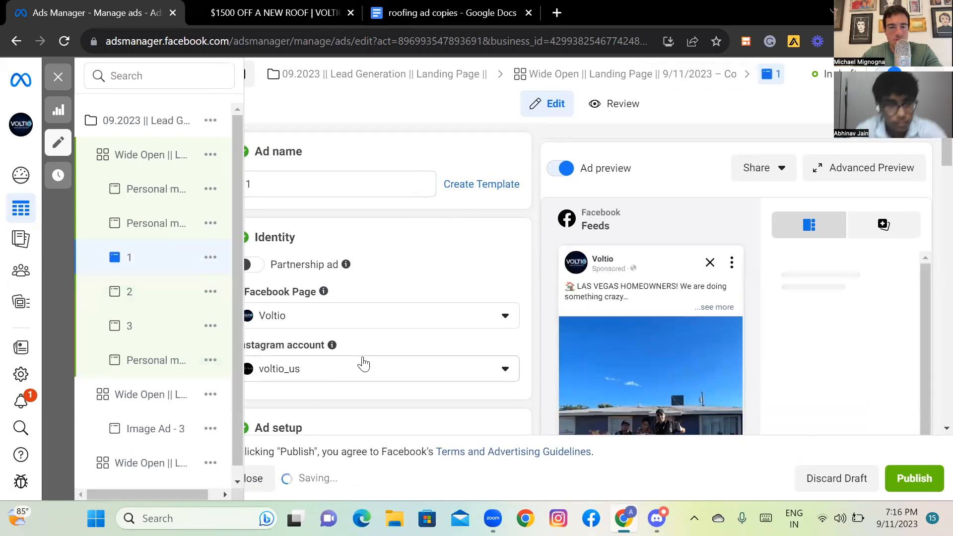
{"action": "scroll", "coordinate": [364, 364], "scroll_direction": "down", "scroll_amount": 8}
{"action": "scroll", "coordinate": [364, 364], "scroll_direction": "down", "scroll_amount": 10}
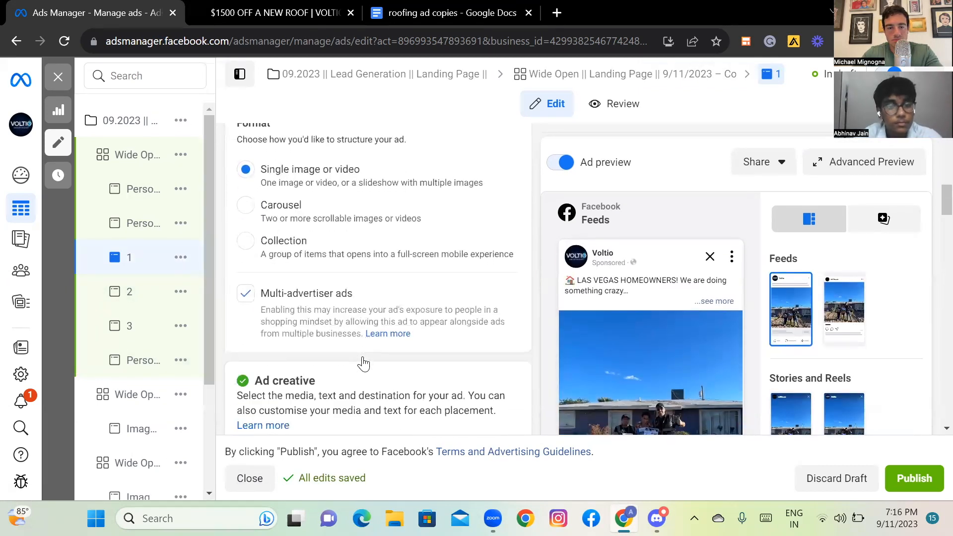
{"action": "scroll", "coordinate": [363, 364], "scroll_direction": "down", "scroll_amount": 5}
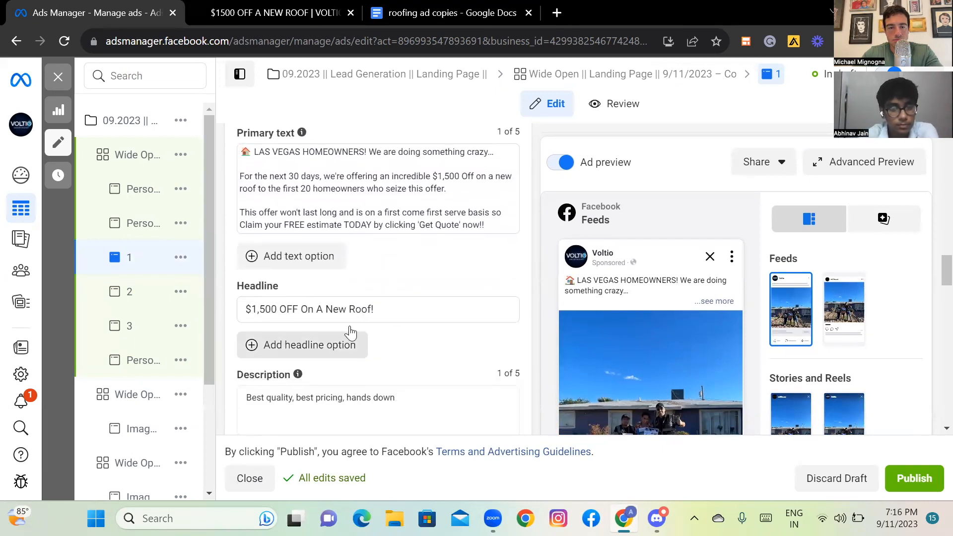
{"action": "triple_click", "coordinate": [333, 307]}
{"action": "right_click", "coordinate": [332, 308]}
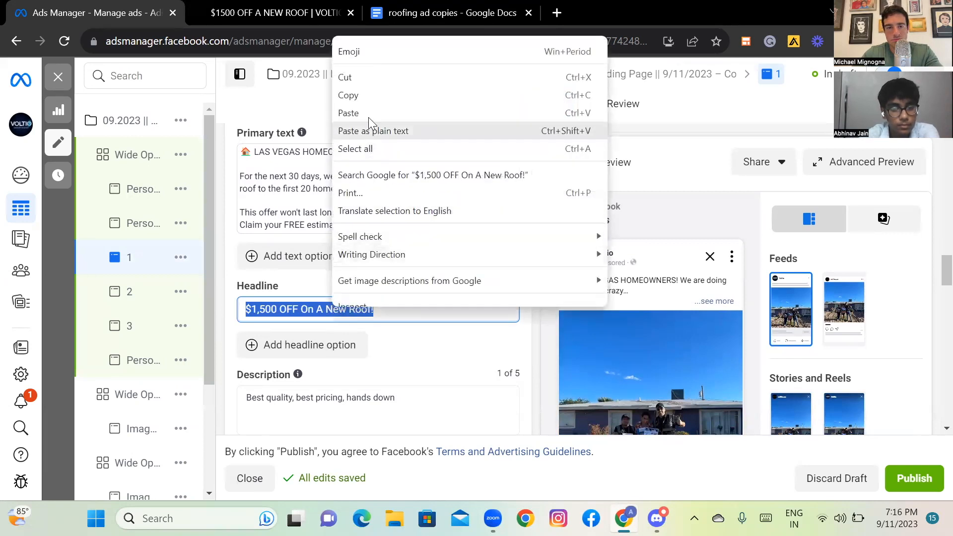
{"action": "left_click", "coordinate": [366, 95]}
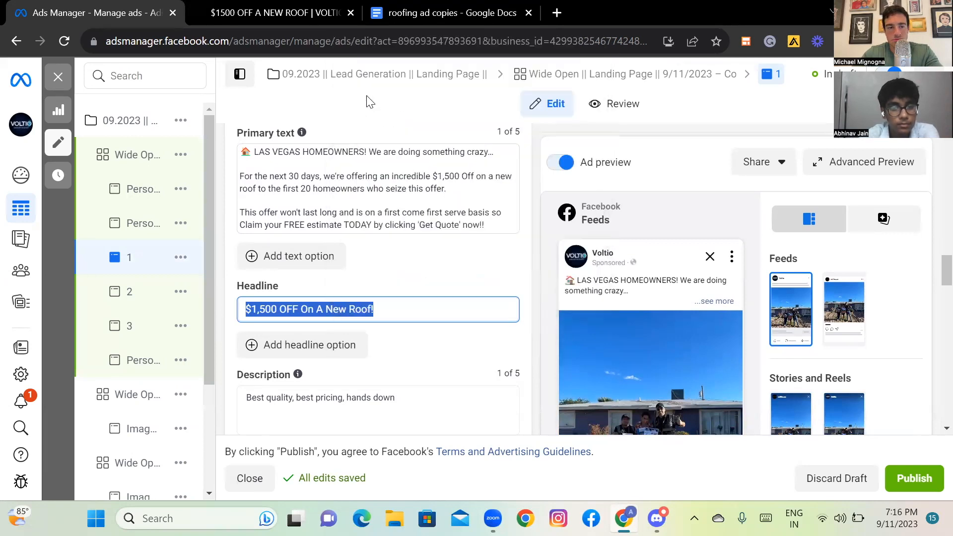
Replace the headline of the Personal message – 1 ad with the copied "$1,500 OFF On A New Roof!".
{"action": "left_click", "coordinate": [149, 361]}
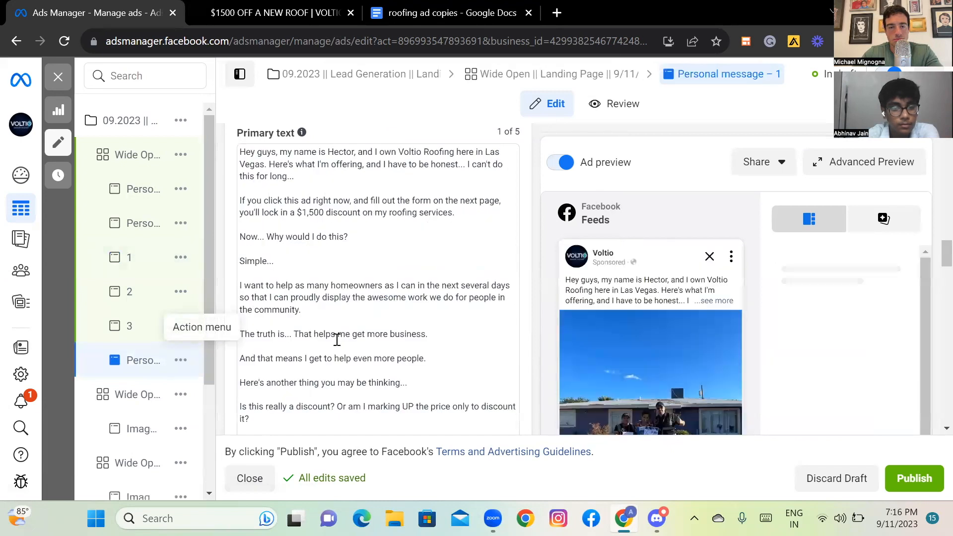
{"action": "scroll", "coordinate": [337, 340], "scroll_direction": "down", "scroll_amount": 15}
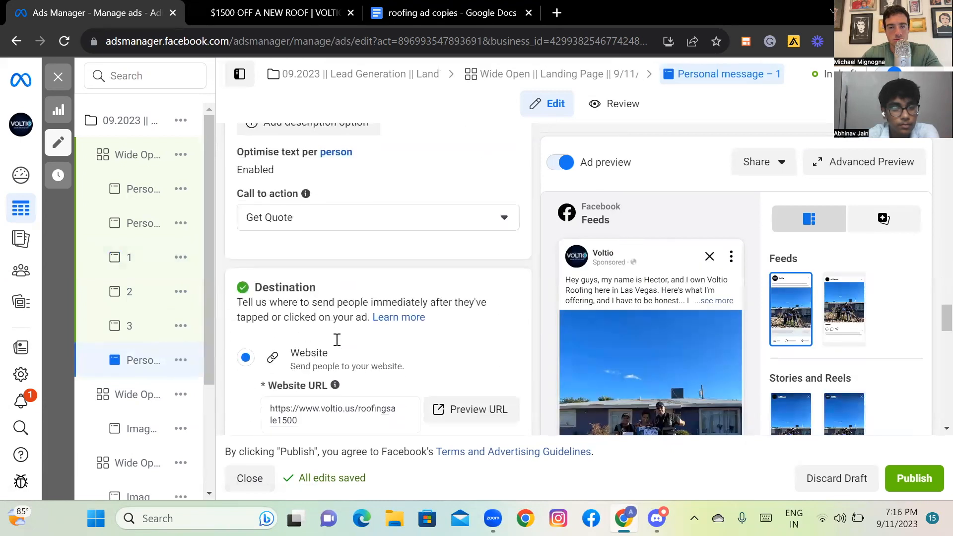
{"action": "scroll", "coordinate": [337, 340], "scroll_direction": "down", "scroll_amount": 1}
{"action": "scroll", "coordinate": [337, 347], "scroll_direction": "up", "scroll_amount": 4}
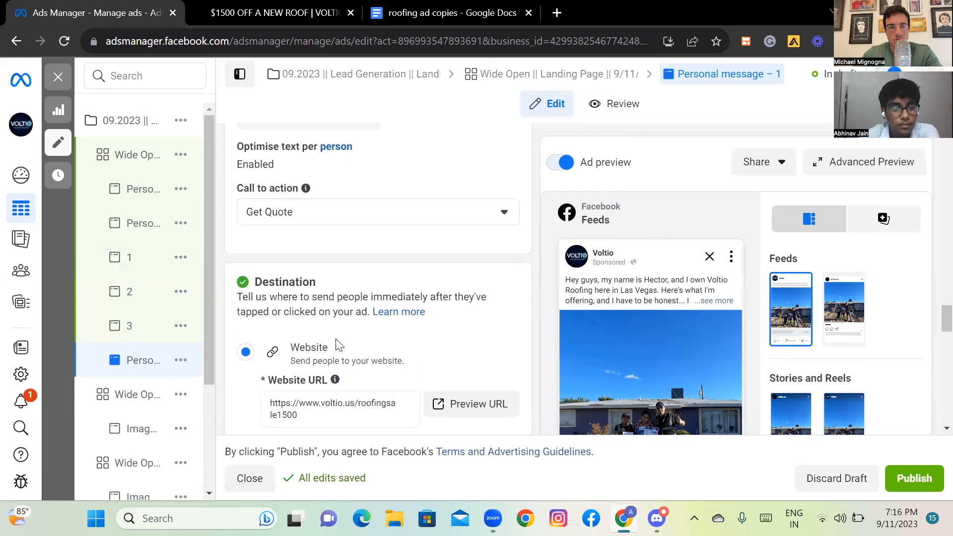
{"action": "scroll", "coordinate": [337, 345], "scroll_direction": "up", "scroll_amount": 5}
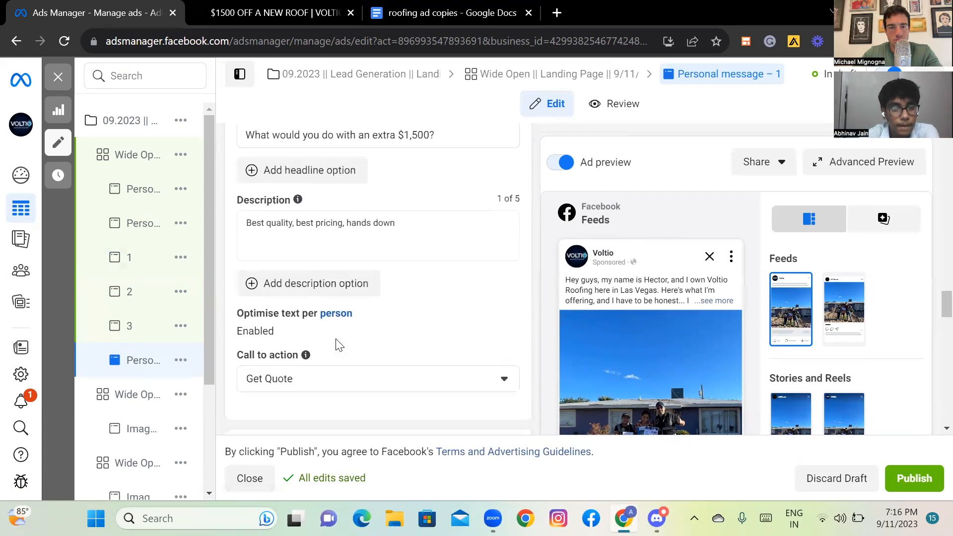
{"action": "triple_click", "coordinate": [325, 259]}
{"action": "left_click", "coordinate": [324, 258]}
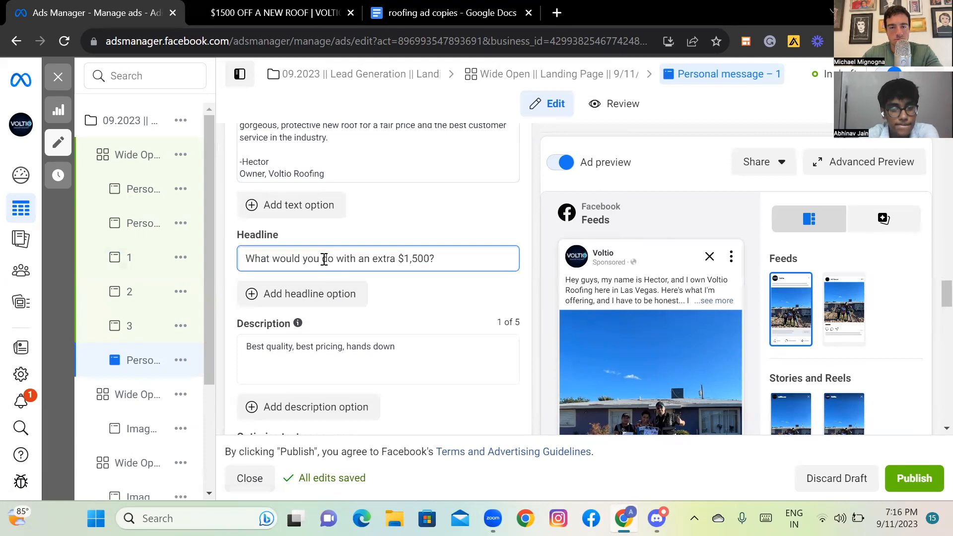
{"action": "triple_click", "coordinate": [325, 259]}
{"action": "right_click", "coordinate": [320, 259]}
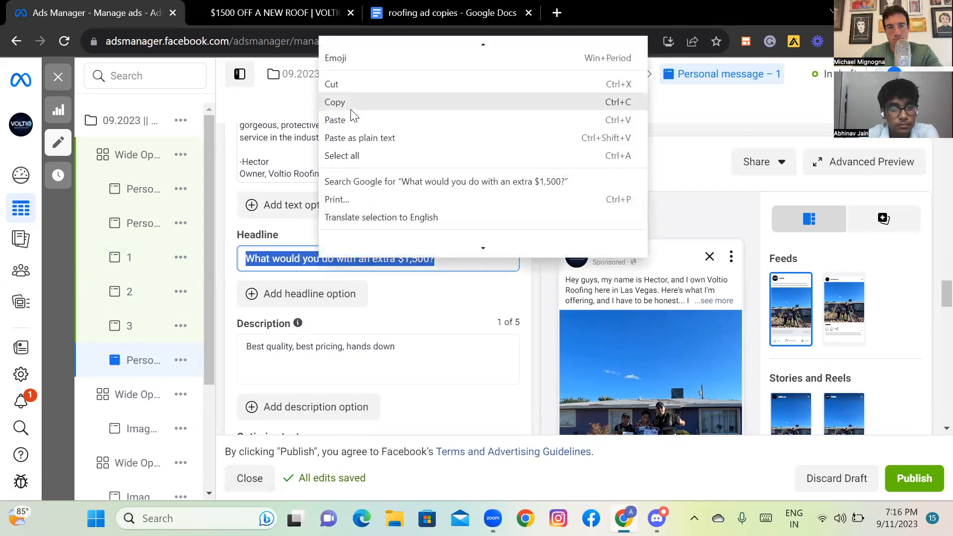
{"action": "left_click", "coordinate": [350, 118]}
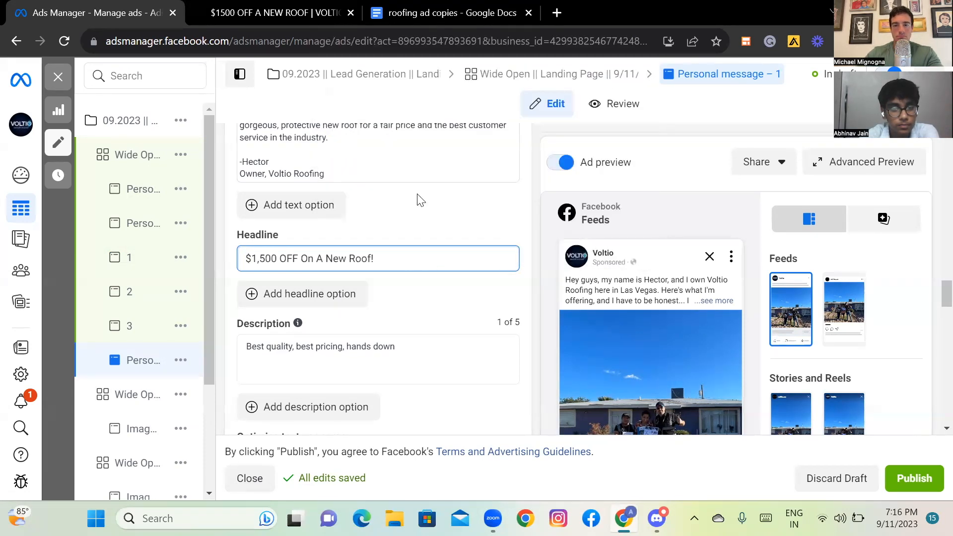
{"action": "left_click", "coordinate": [535, 309]}
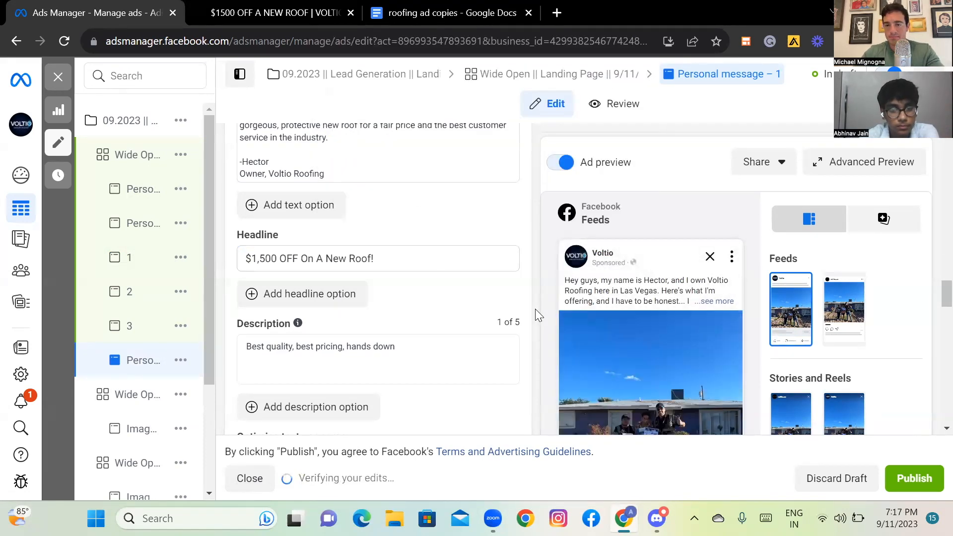
Switch to the Voltio $1,500-off roofing landing page and examine its heading and lead form down to the submit area.
{"action": "scroll", "coordinate": [454, 308], "scroll_direction": "down", "scroll_amount": 3}
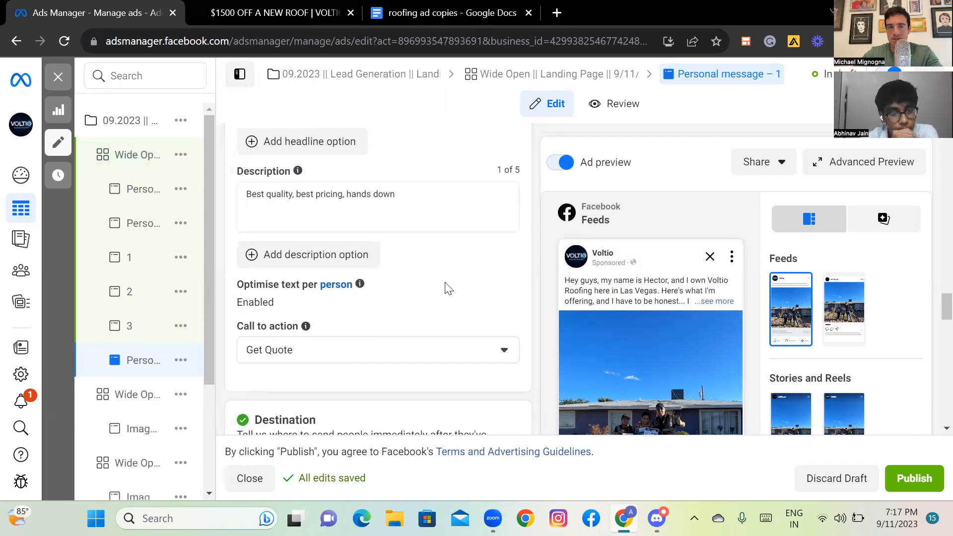
{"action": "left_click", "coordinate": [304, 11]}
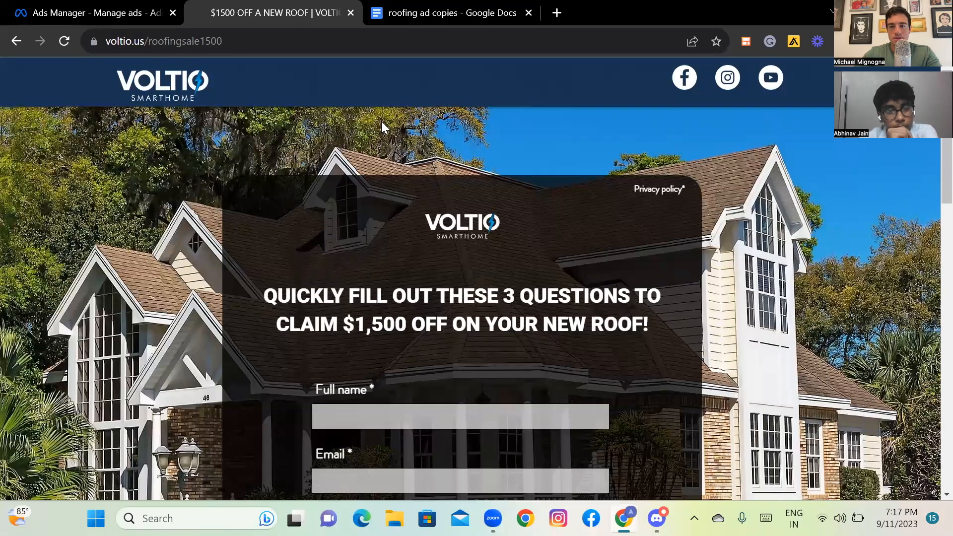
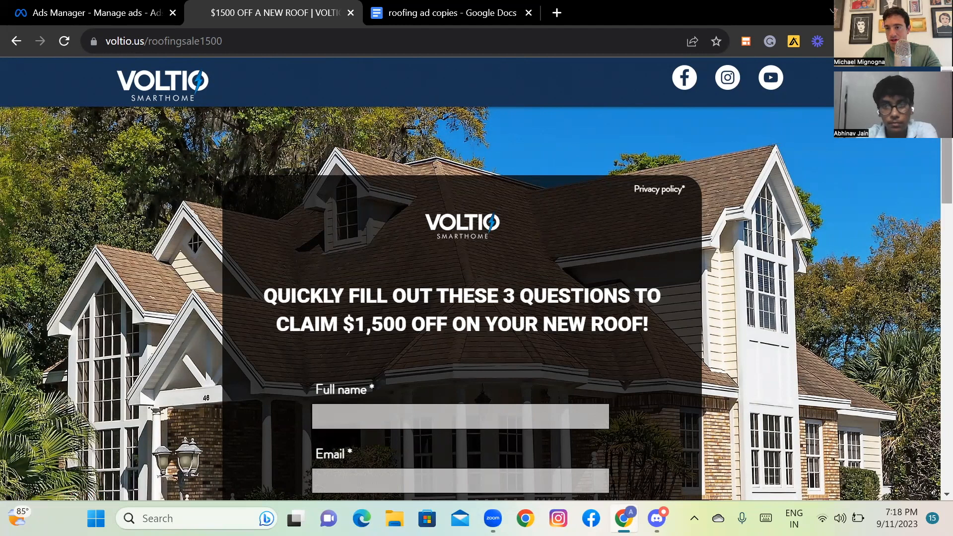
{"action": "scroll", "coordinate": [936, 323], "scroll_direction": "down", "scroll_amount": 4}
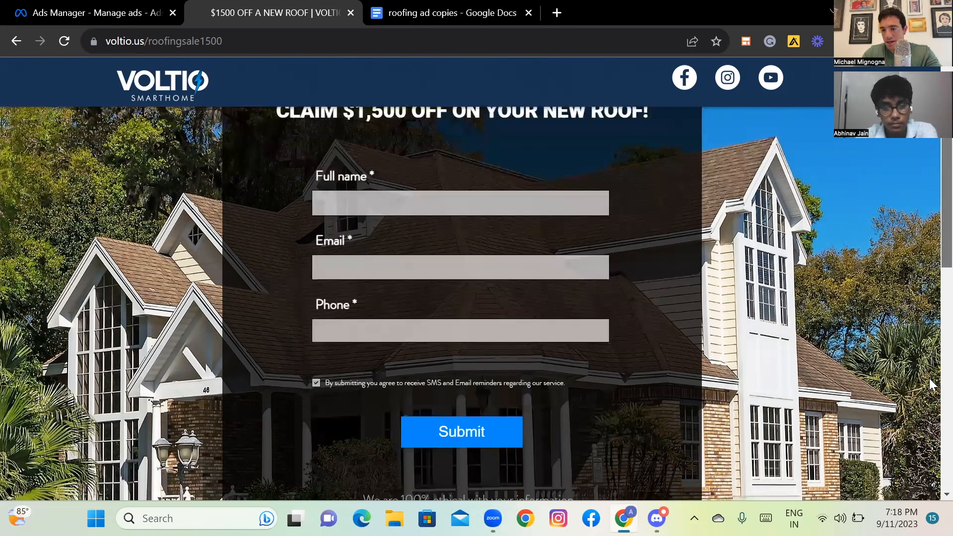
Examine the $1,500-off roofing landing page from its heading and lead form down to the footer contact details and social links.
{"action": "scroll", "coordinate": [932, 454], "scroll_direction": "down", "scroll_amount": 10}
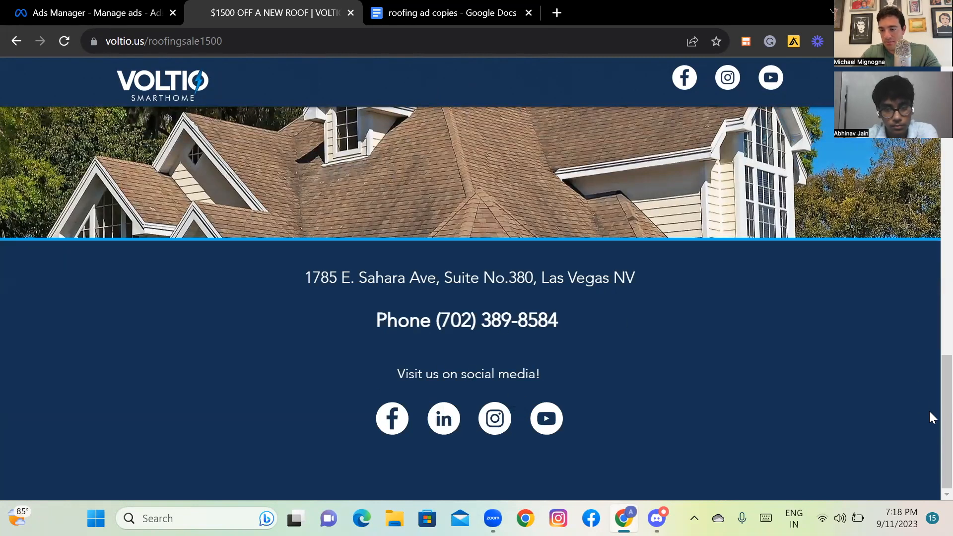
{"action": "scroll", "coordinate": [929, 298], "scroll_direction": "up", "scroll_amount": 1}
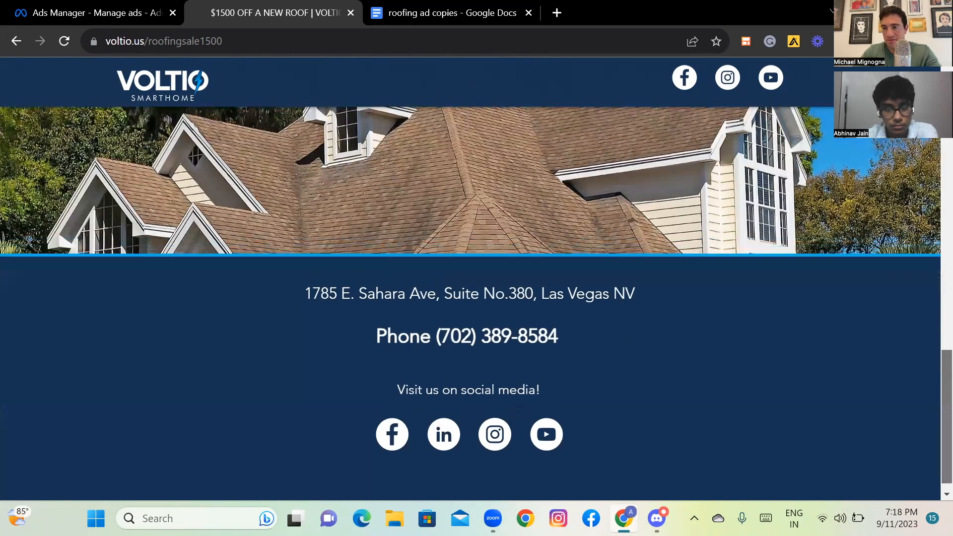
{"action": "scroll", "coordinate": [470, 295], "scroll_direction": "up", "scroll_amount": 3}
{"action": "scroll", "coordinate": [495, 287], "scroll_direction": "up", "scroll_amount": 5}
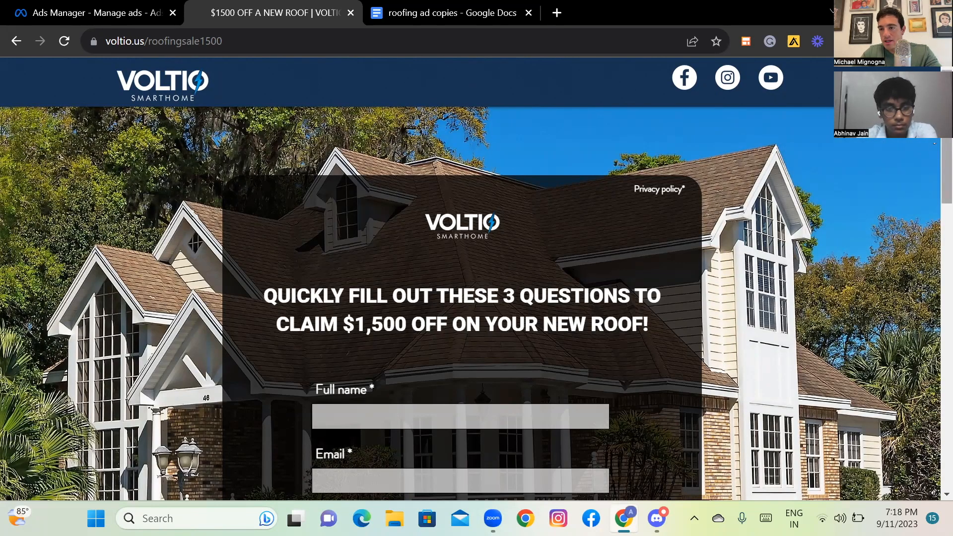
{"action": "scroll", "coordinate": [931, 233], "scroll_direction": "down", "scroll_amount": 7}
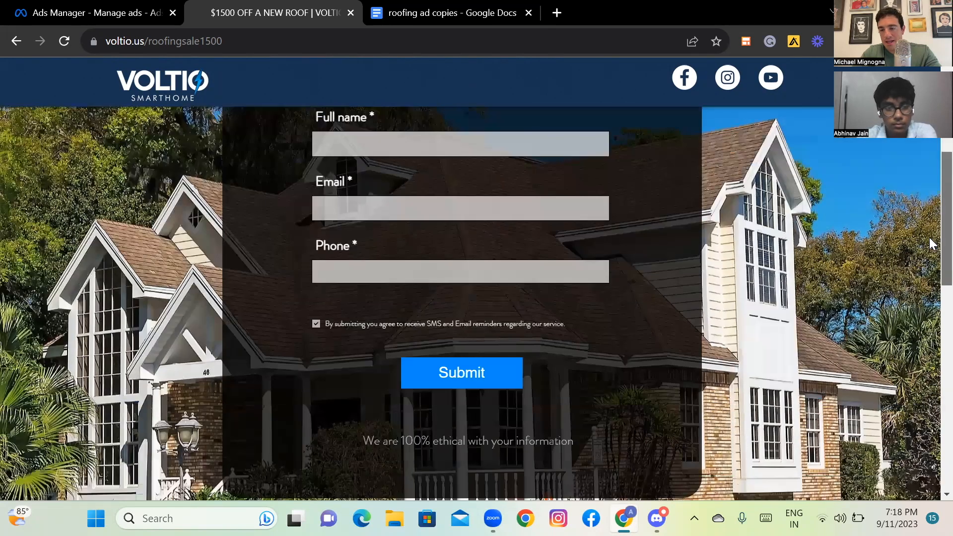
{"action": "scroll", "coordinate": [932, 243], "scroll_direction": "up", "scroll_amount": 1}
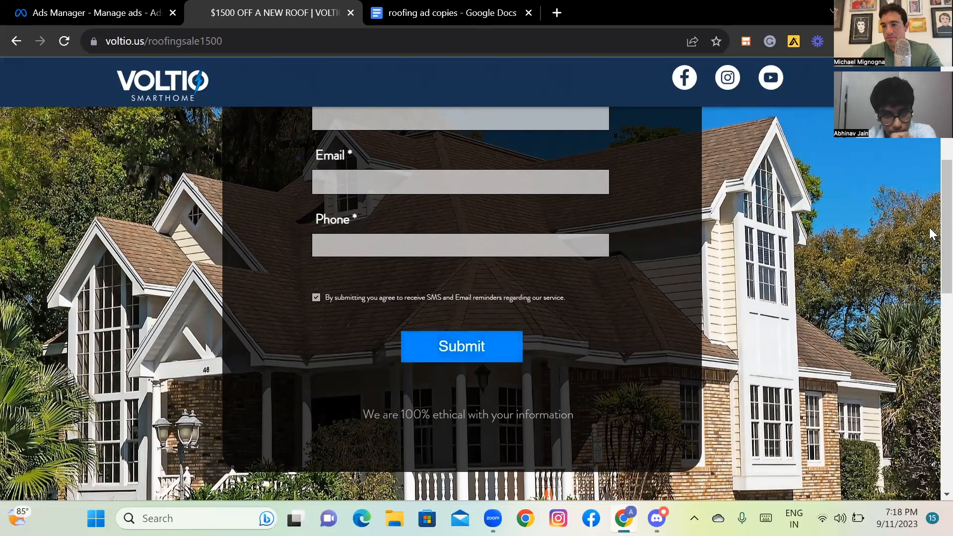
{"action": "left_click_drag", "start_coordinate": [945, 234], "coordinate": [946, 135]}
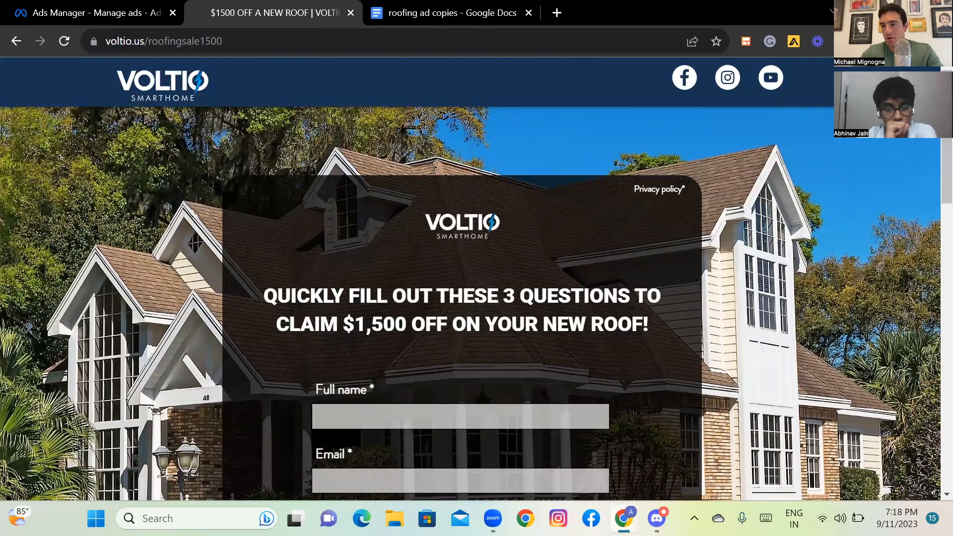
{"action": "scroll", "coordinate": [930, 149], "scroll_direction": "down", "scroll_amount": 3}
{"action": "left_click_drag", "start_coordinate": [930, 218], "coordinate": [930, 369]}
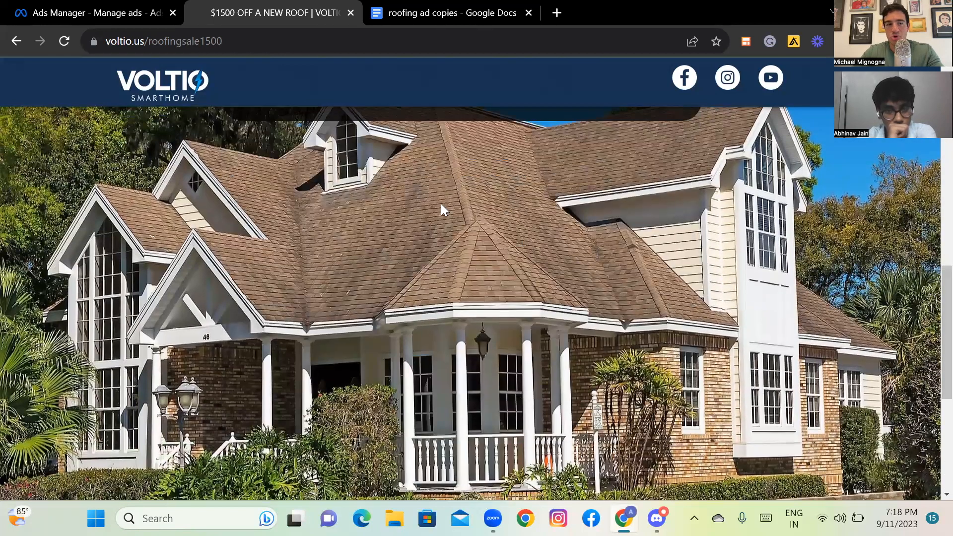
View the Personal message – 1 ad in Ads Manager, and review the landing page's submit area, lead form and heading again.
{"action": "left_click", "coordinate": [121, 13]}
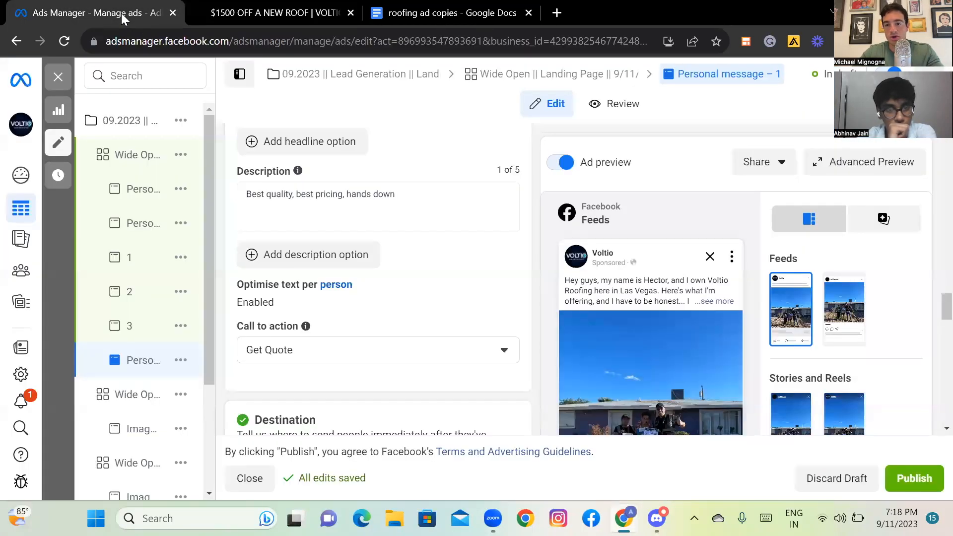
{"action": "mouse_move", "coordinate": [674, 397]}
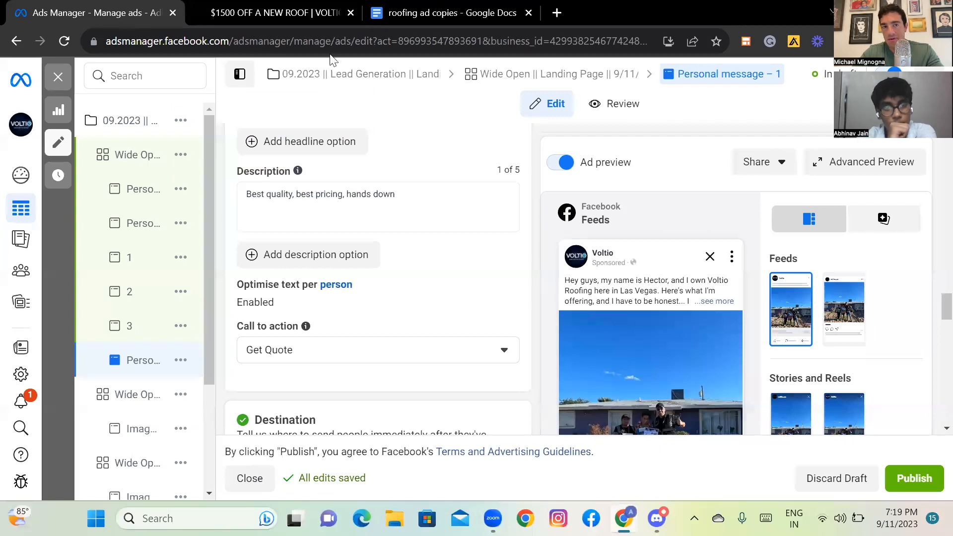
{"action": "left_click", "coordinate": [298, 12]}
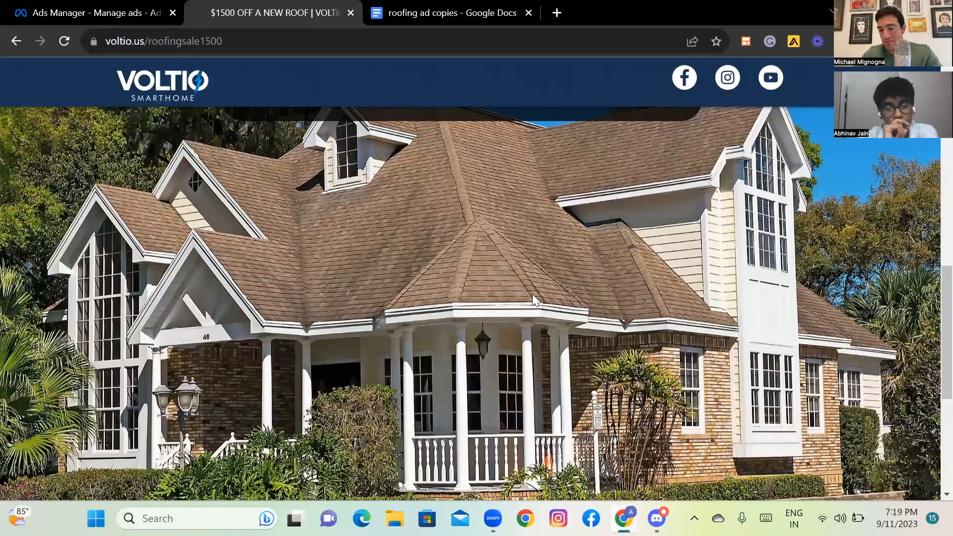
{"action": "scroll", "coordinate": [516, 214], "scroll_direction": "up", "scroll_amount": 5}
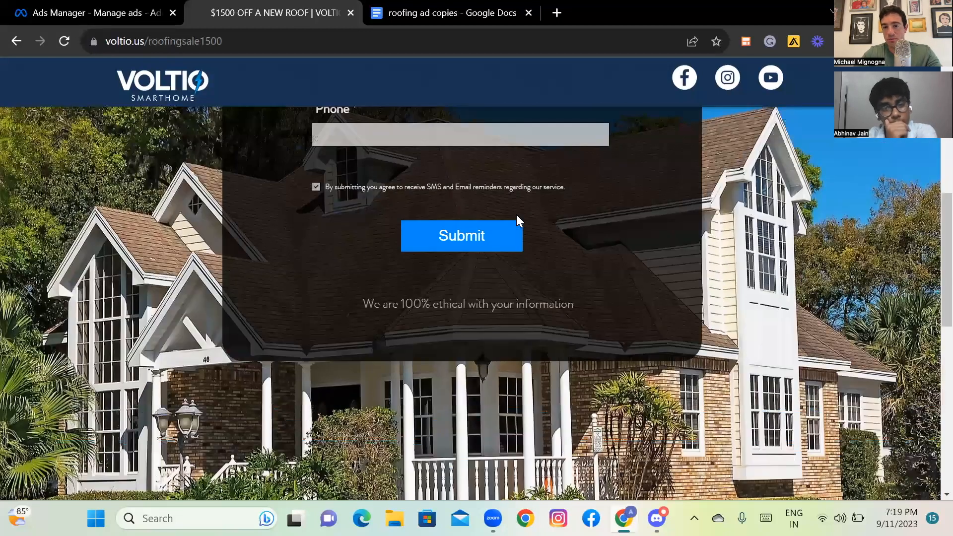
{"action": "scroll", "coordinate": [516, 214], "scroll_direction": "up", "scroll_amount": 8}
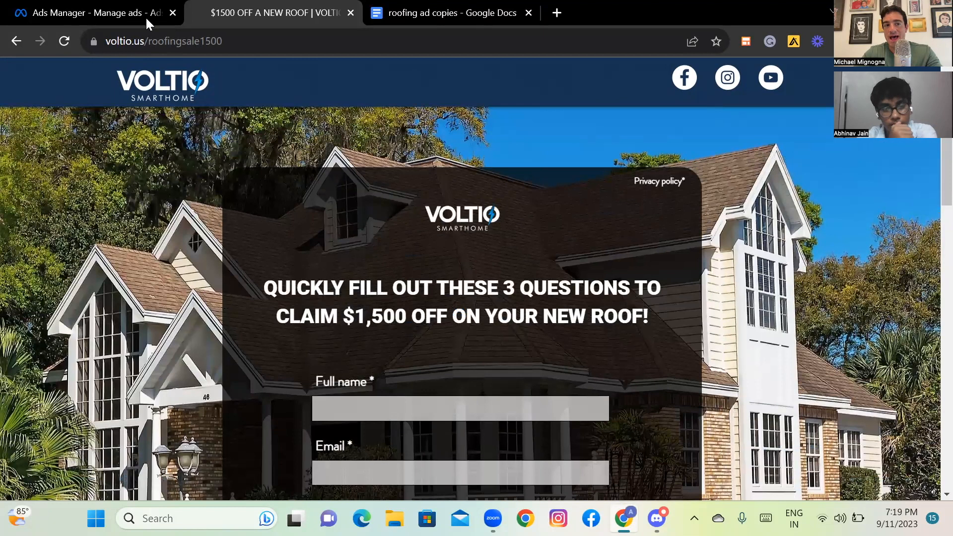
Duplicate the "09.2023 || Lead Generation || Landing Page || Lifetime Budget" campaign once in Ads Manager, without showing existing reactions, comments and shares.
{"action": "left_click", "coordinate": [116, 16]}
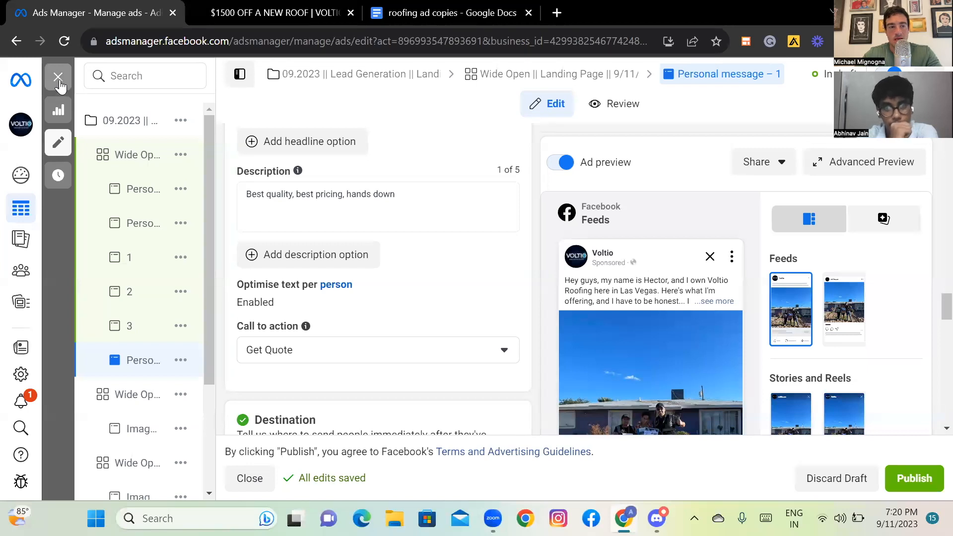
{"action": "left_click", "coordinate": [58, 78]}
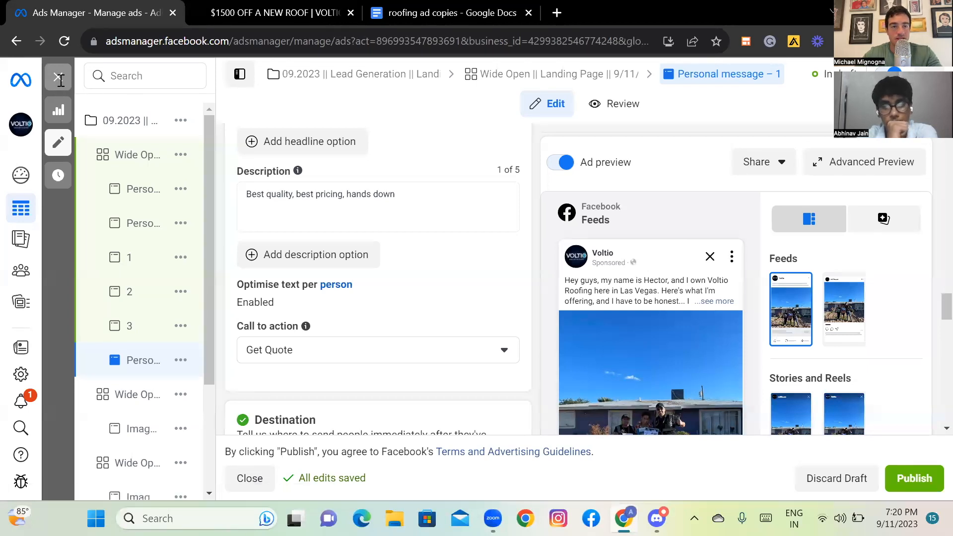
{"action": "left_click", "coordinate": [180, 155]}
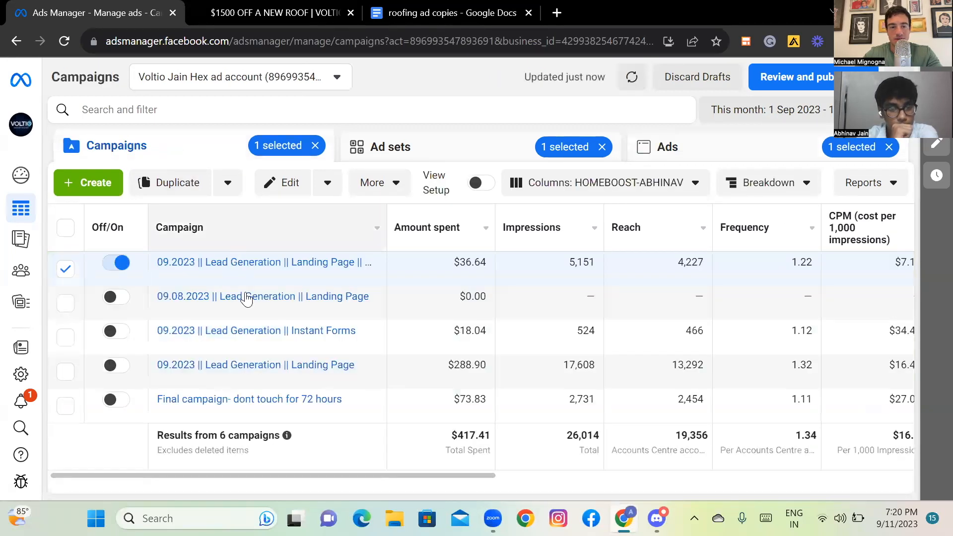
{"action": "mouse_move", "coordinate": [244, 279]}
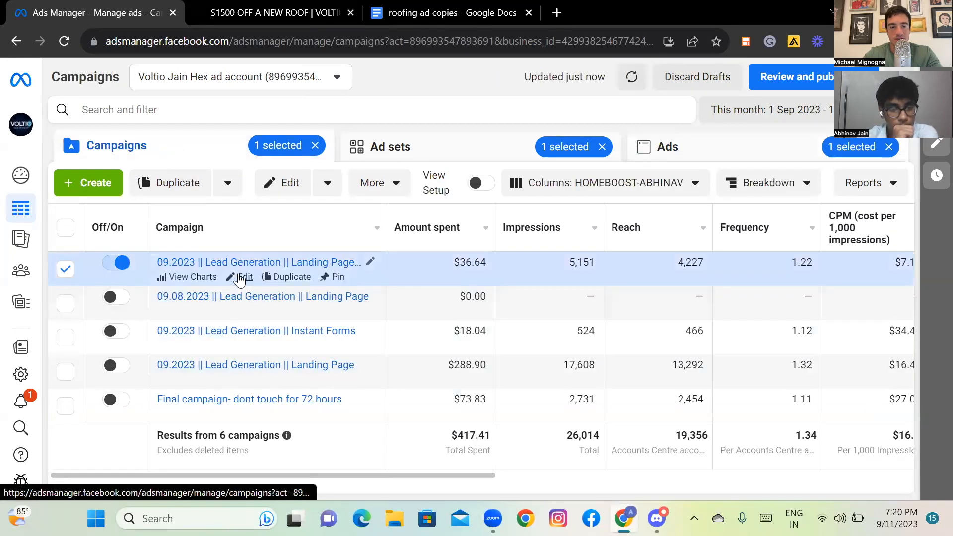
{"action": "left_click", "coordinate": [287, 278]}
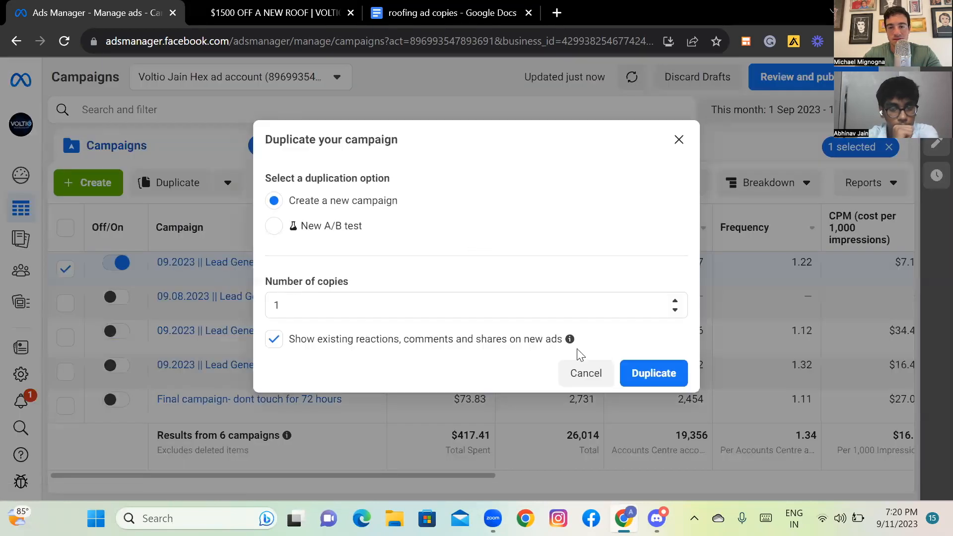
{"action": "left_click", "coordinate": [531, 342]}
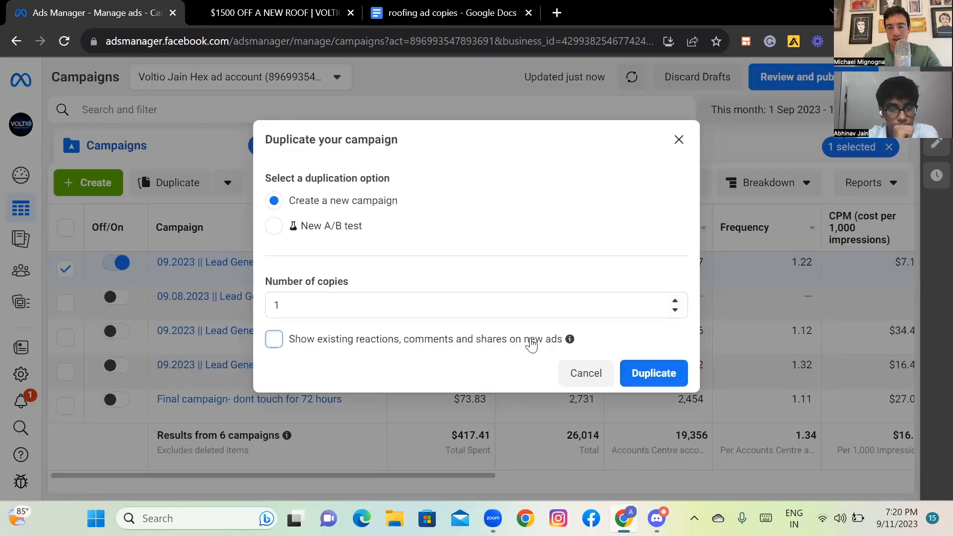
{"action": "left_click", "coordinate": [674, 377]}
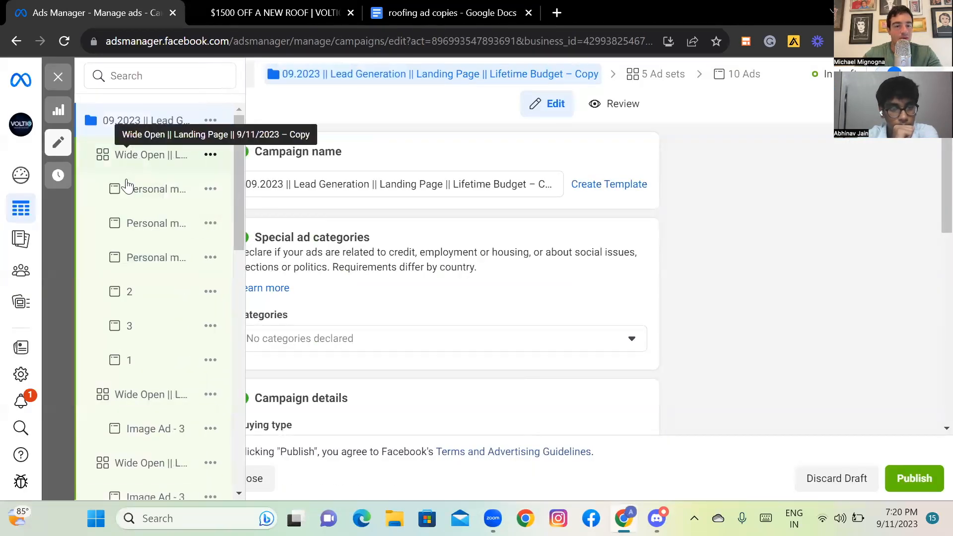
Delete the single-ad "Wide Open || Landing Page" ad sets dated 9/10/2023 and 9/11/2023 from the copied campaign and close the editor.
{"action": "left_click", "coordinate": [210, 398]}
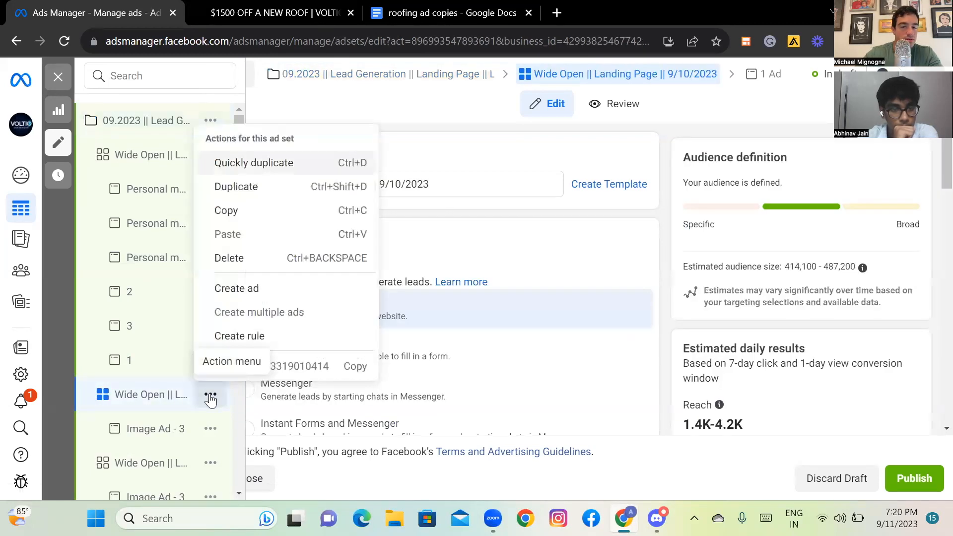
{"action": "left_click", "coordinate": [244, 258]}
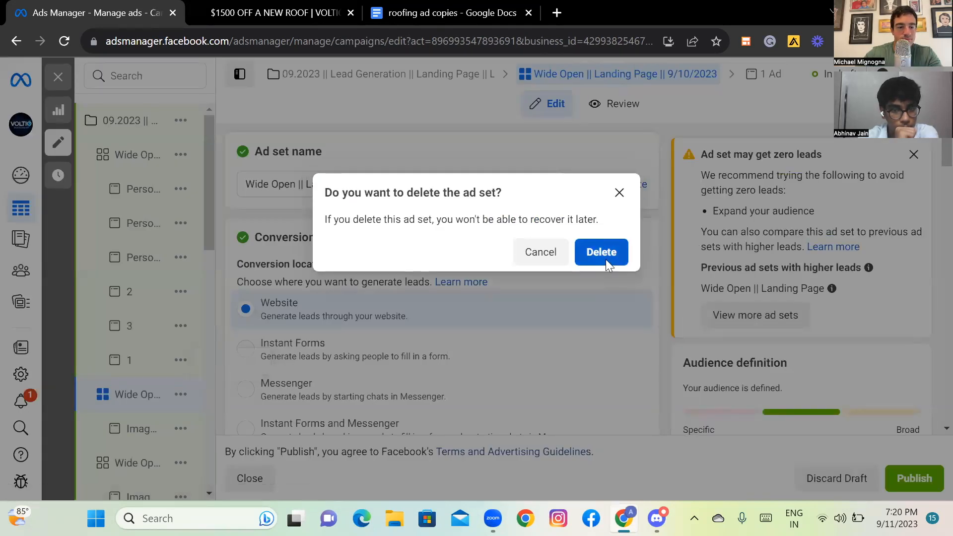
{"action": "left_click", "coordinate": [602, 253]}
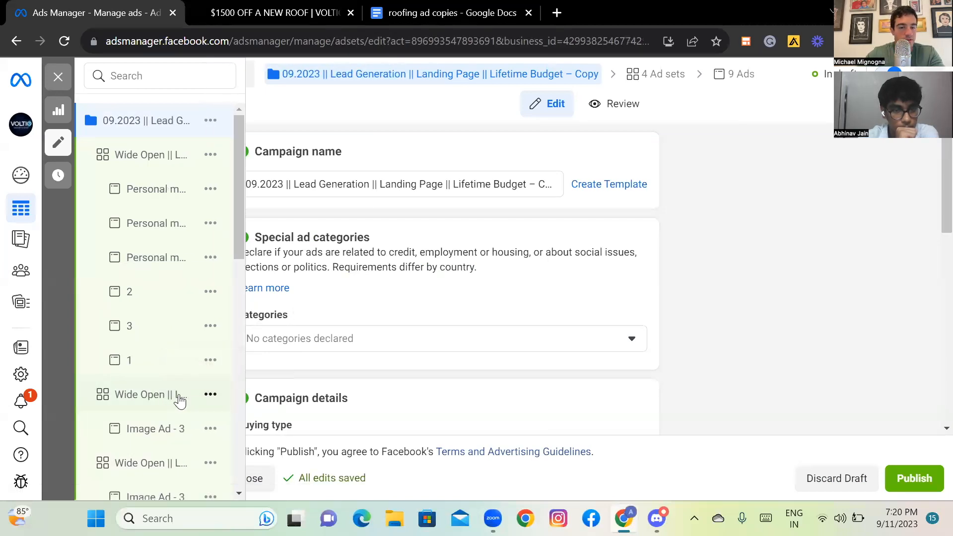
{"action": "left_click", "coordinate": [206, 398]}
{"action": "left_click", "coordinate": [210, 396]}
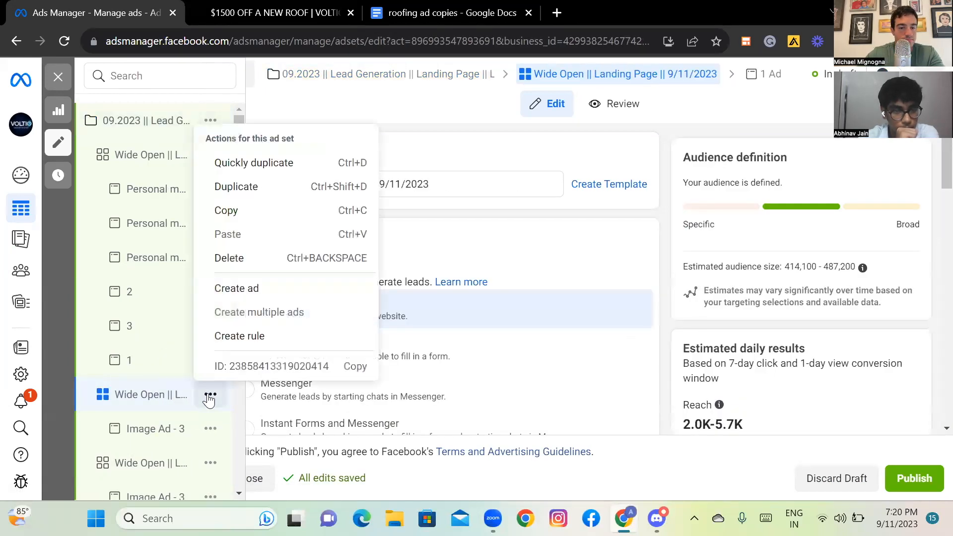
{"action": "left_click", "coordinate": [246, 258]}
{"action": "left_click", "coordinate": [607, 252]}
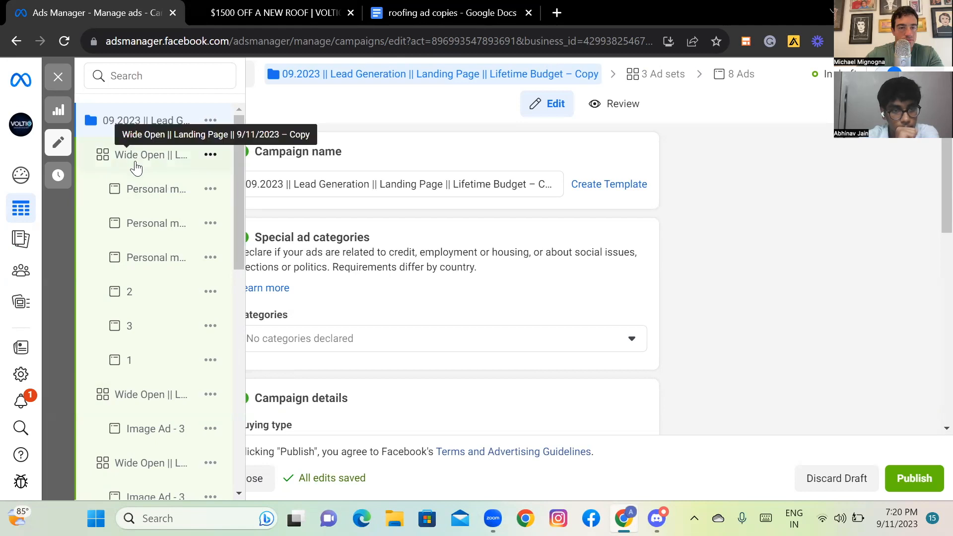
{"action": "left_click", "coordinate": [58, 82]}
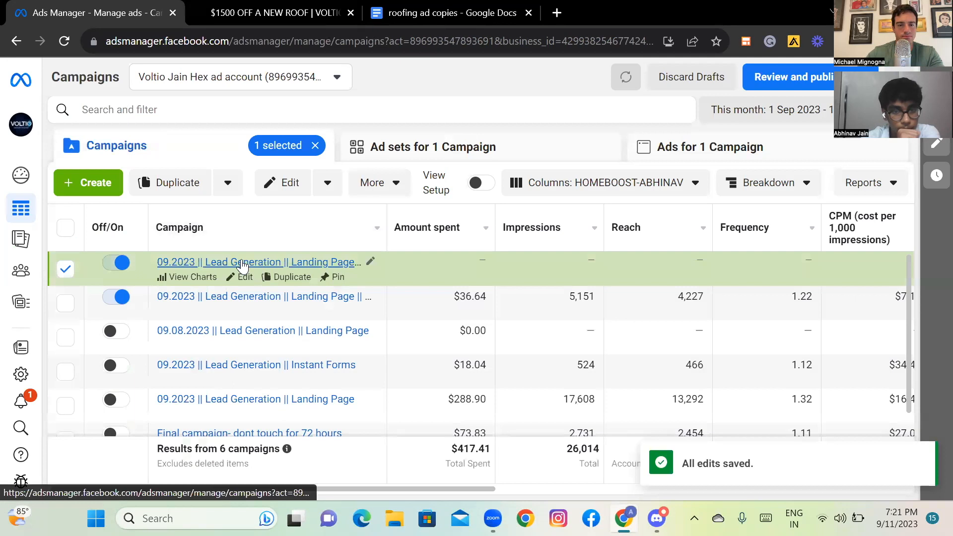
Rename the copied campaign's first ad set, "Wide Open || Landing Page || 9/11/2023 – Copy", as "new ideas".
{"action": "left_click", "coordinate": [244, 277]}
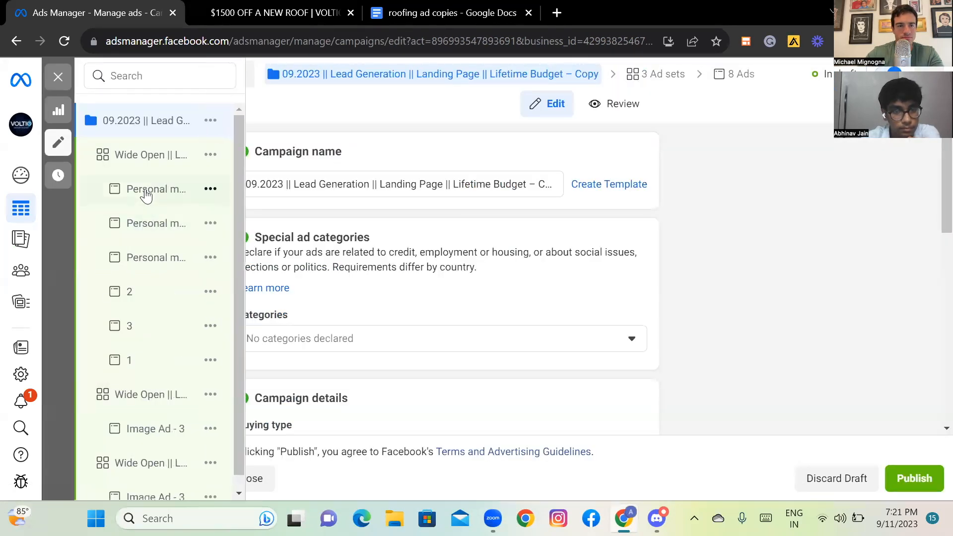
{"action": "left_click", "coordinate": [58, 77]}
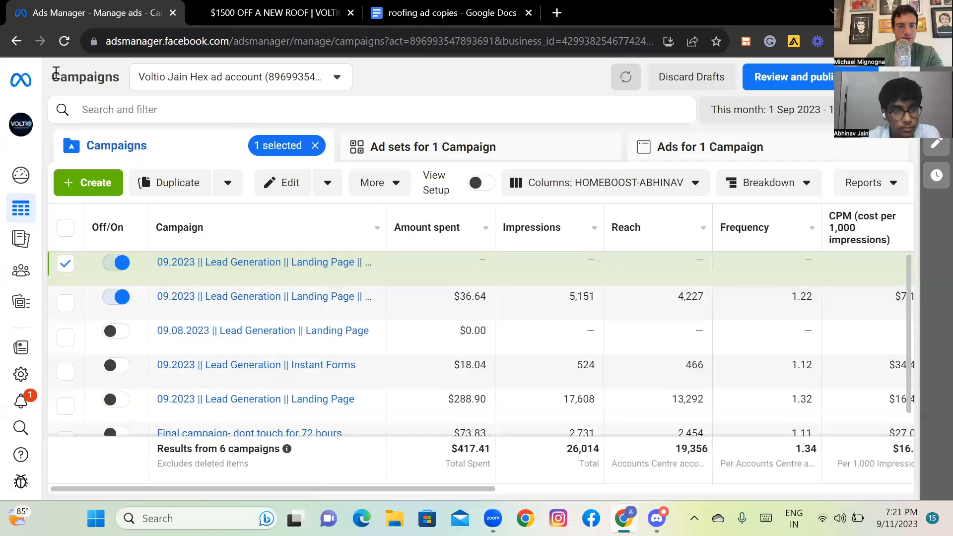
{"action": "mouse_move", "coordinate": [212, 271]}
{"action": "left_click", "coordinate": [240, 281]}
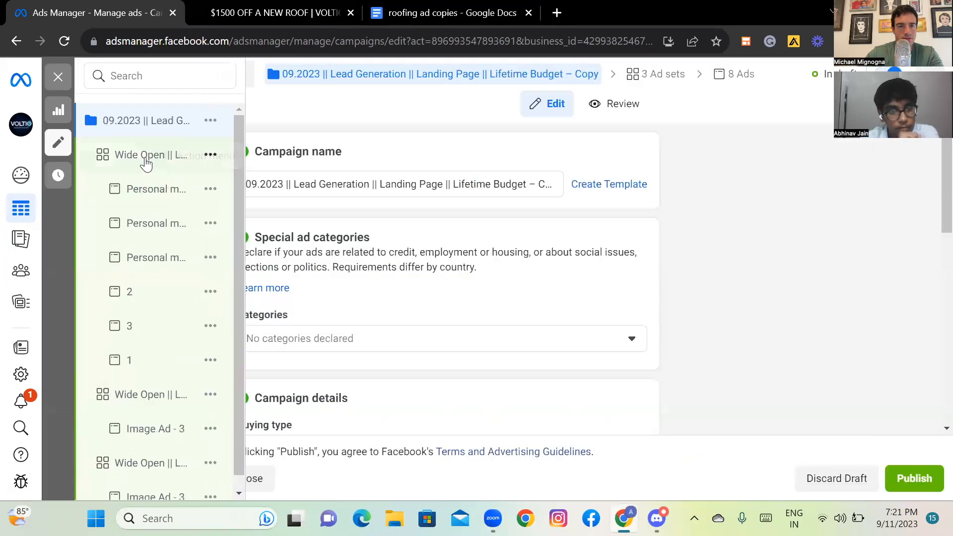
{"action": "left_click", "coordinate": [164, 158]}
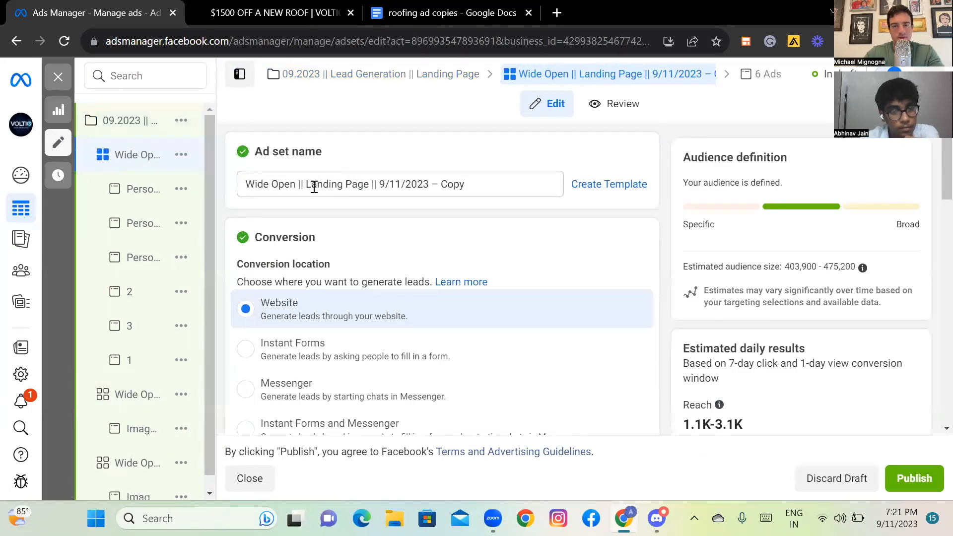
{"action": "triple_click", "coordinate": [313, 187]}
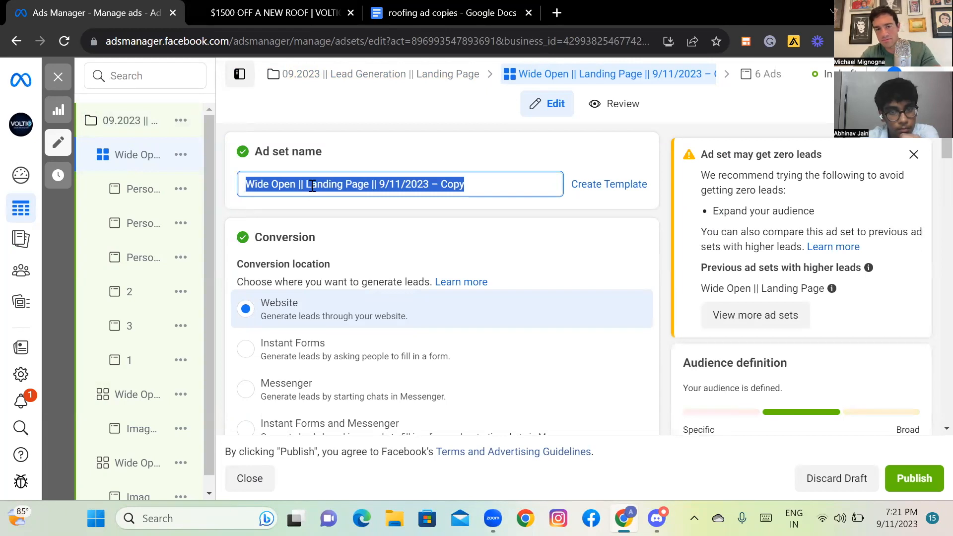
{"action": "type", "text": "new ideas"}
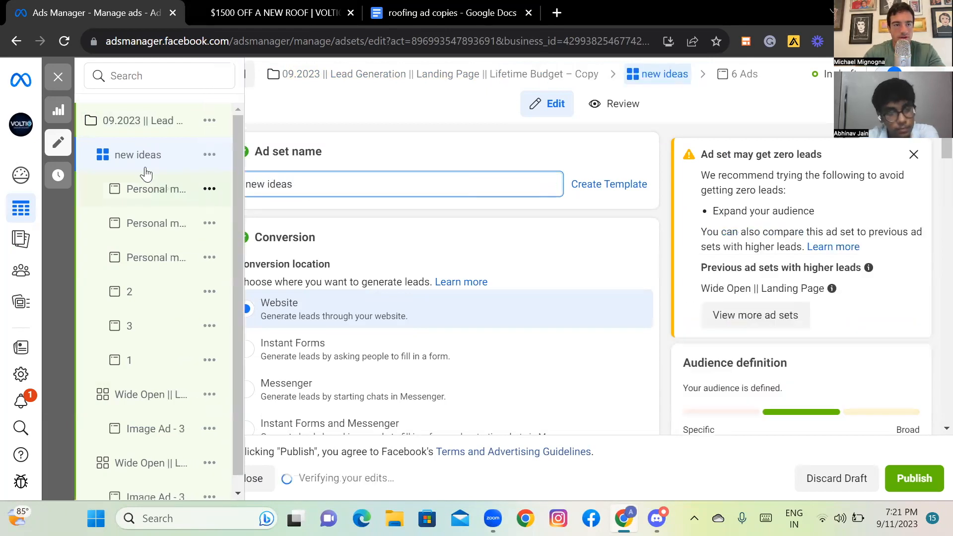
Close the ad set editor and add the "Wide Open || Landing Page || 9/11/2023 – Copy" ad set to the selection.
{"action": "left_click", "coordinate": [58, 79]}
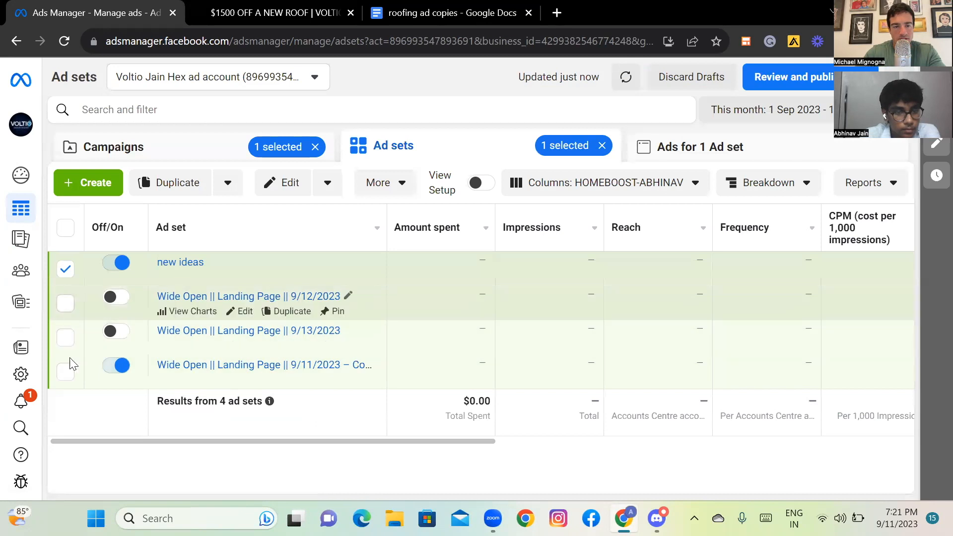
{"action": "left_click", "coordinate": [65, 372]}
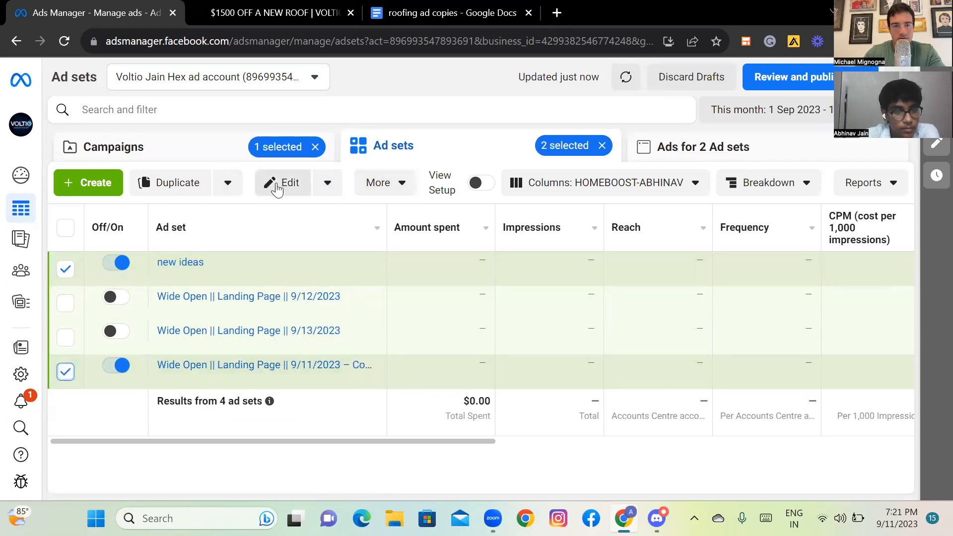
{"action": "left_click", "coordinate": [323, 184]}
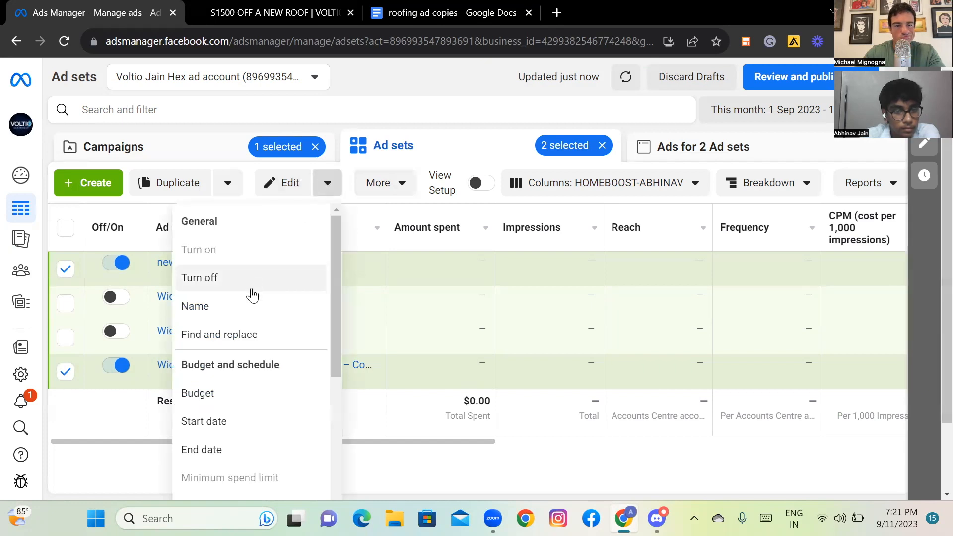
{"action": "left_click", "coordinate": [228, 184]}
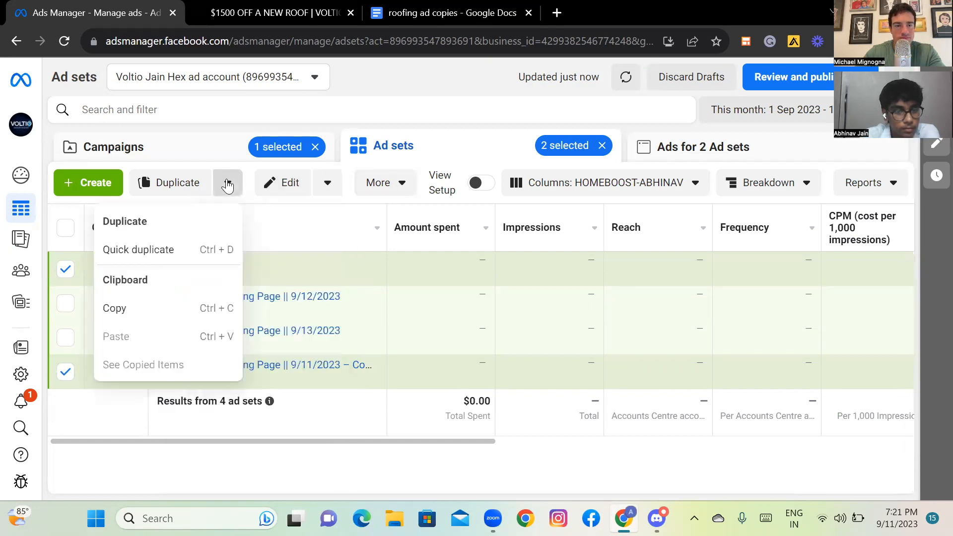
{"action": "left_click", "coordinate": [228, 183]}
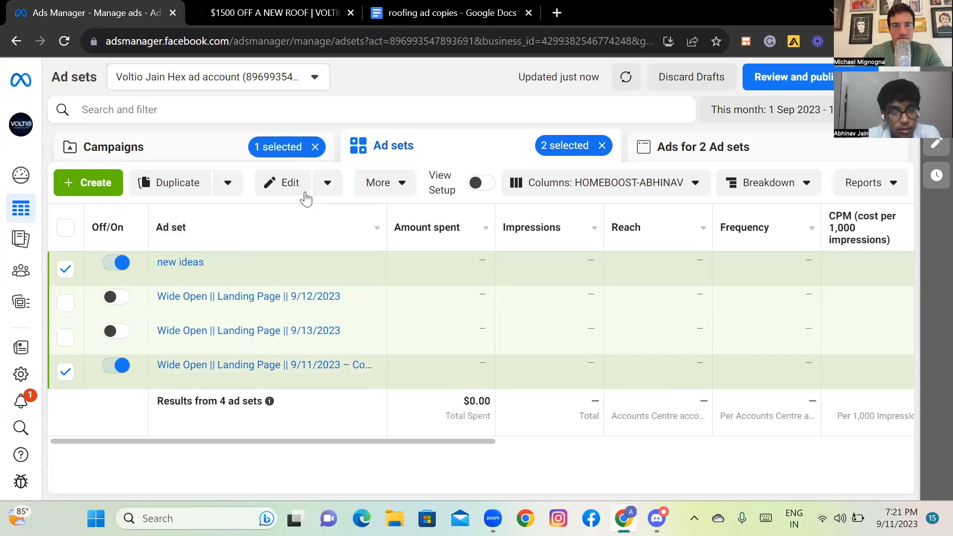
{"action": "left_click", "coordinate": [402, 185]}
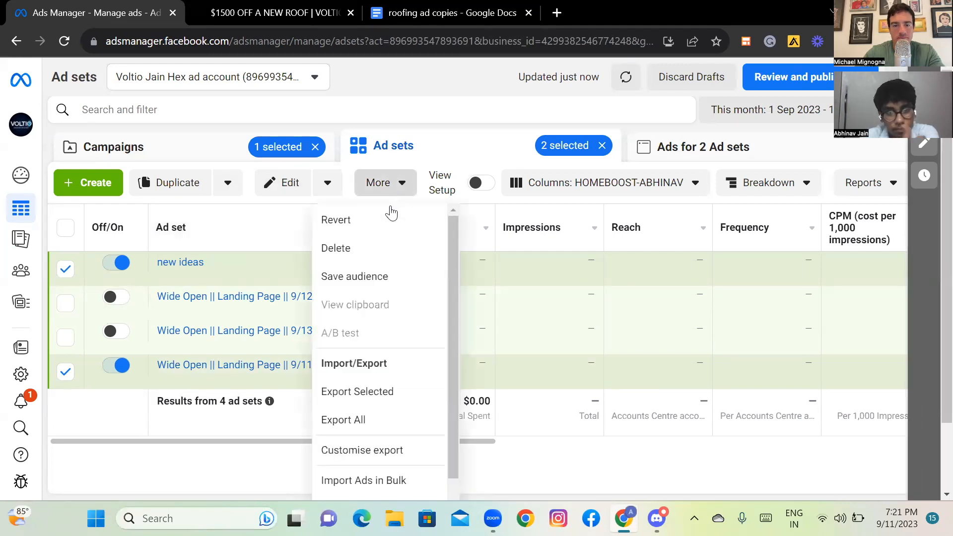
{"action": "left_click", "coordinate": [369, 254]}
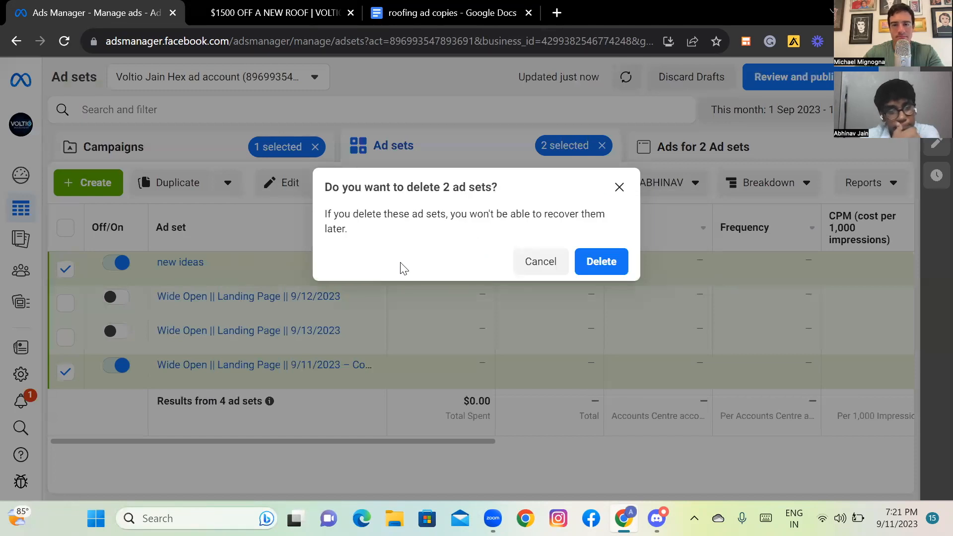
{"action": "left_click", "coordinate": [539, 262]}
Leave "new ideas" out of the selection and delete the "Wide Open || Landing Page || 9/11/2023 – Copy" ad set.
{"action": "left_click", "coordinate": [65, 269]}
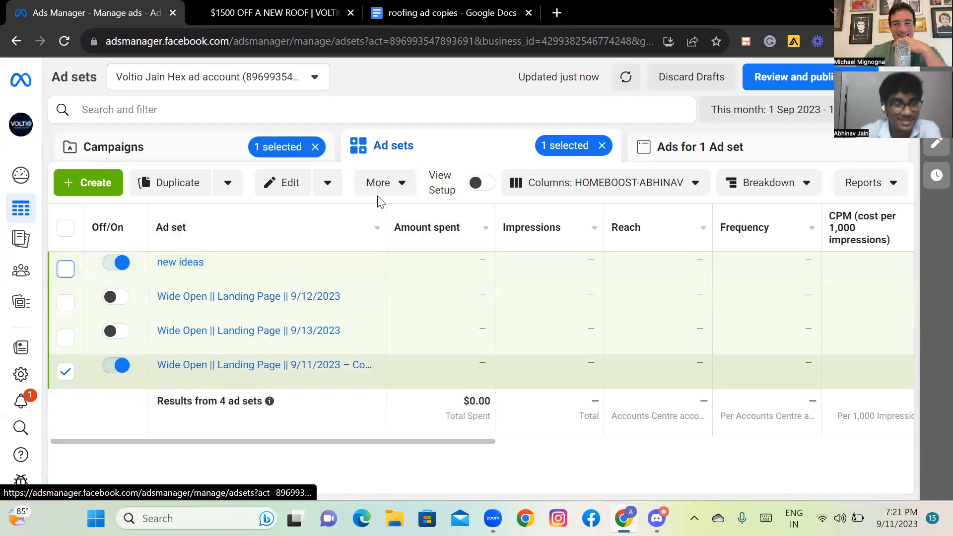
{"action": "left_click", "coordinate": [401, 184]}
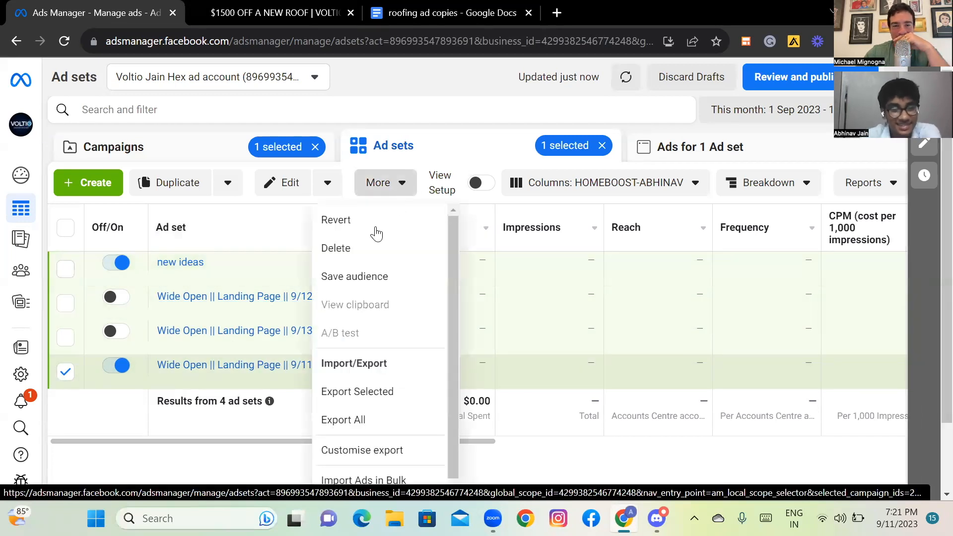
{"action": "left_click", "coordinate": [336, 249]}
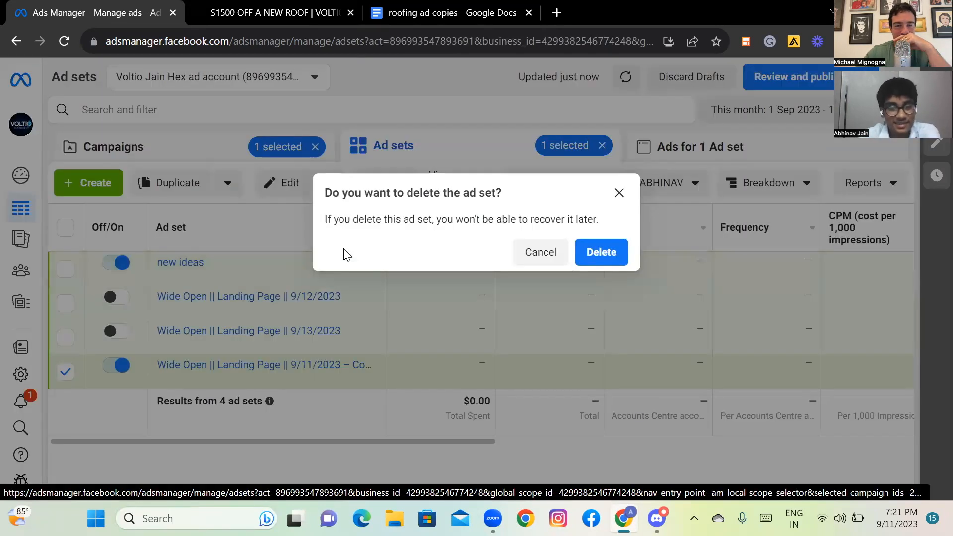
{"action": "left_click", "coordinate": [602, 252]}
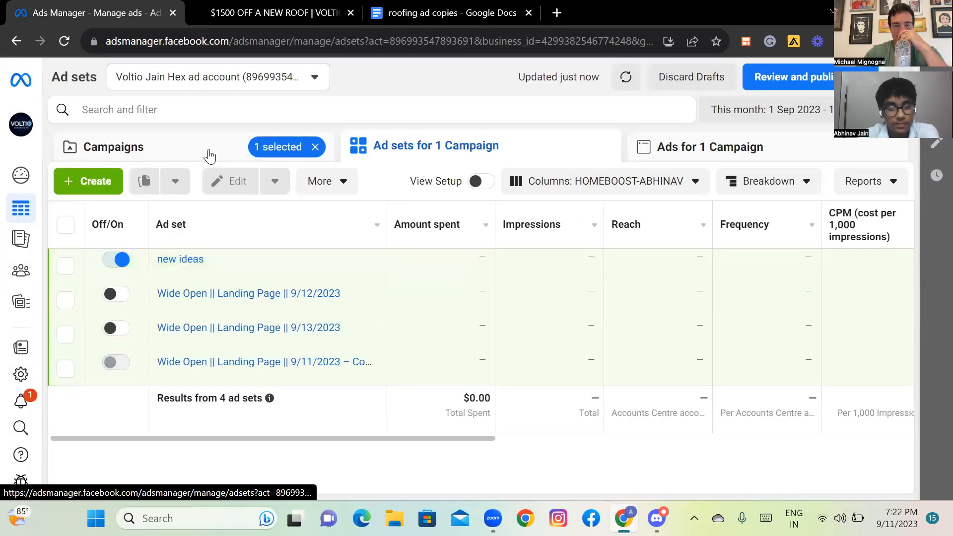
Check the copied campaign's remaining ad sets and turn off the original "09.2023 || Lead Generation || Landing Page || Lifetime Budget" campaign.
{"action": "left_click", "coordinate": [174, 153]}
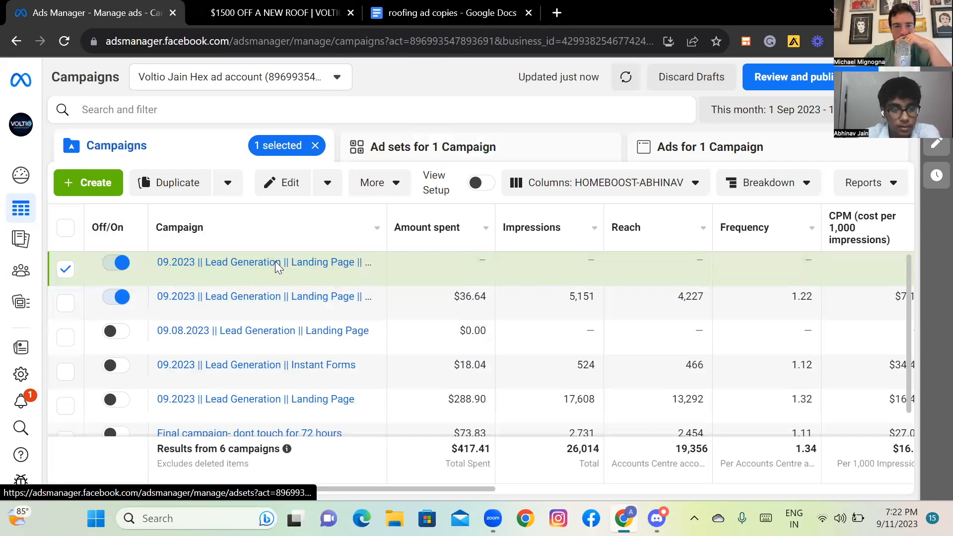
{"action": "left_click", "coordinate": [66, 304]}
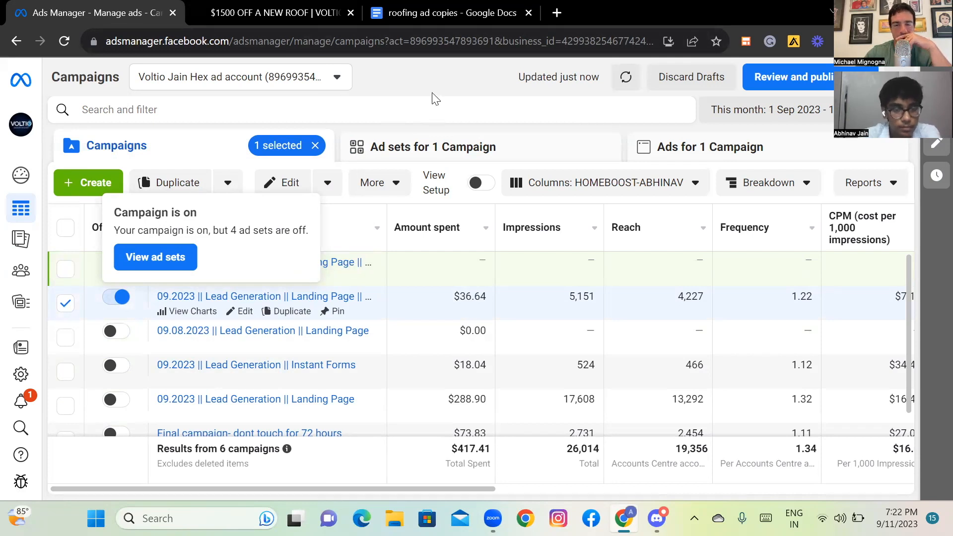
{"action": "left_click", "coordinate": [341, 261]}
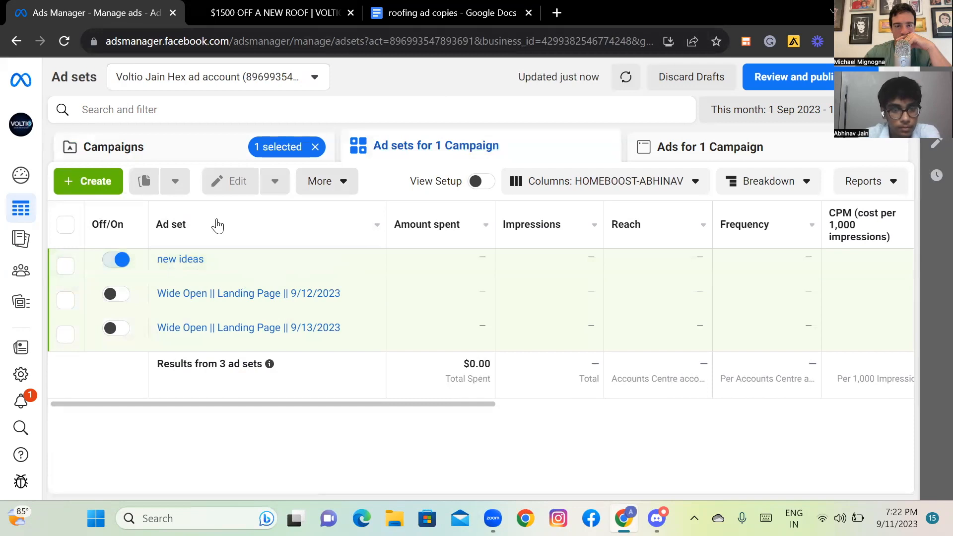
{"action": "left_click", "coordinate": [209, 150]}
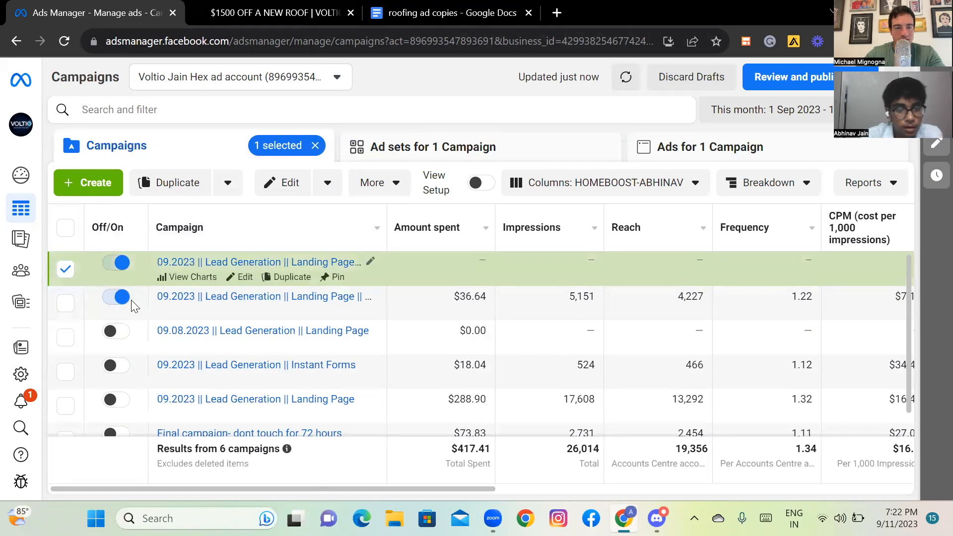
{"action": "left_click", "coordinate": [111, 295]}
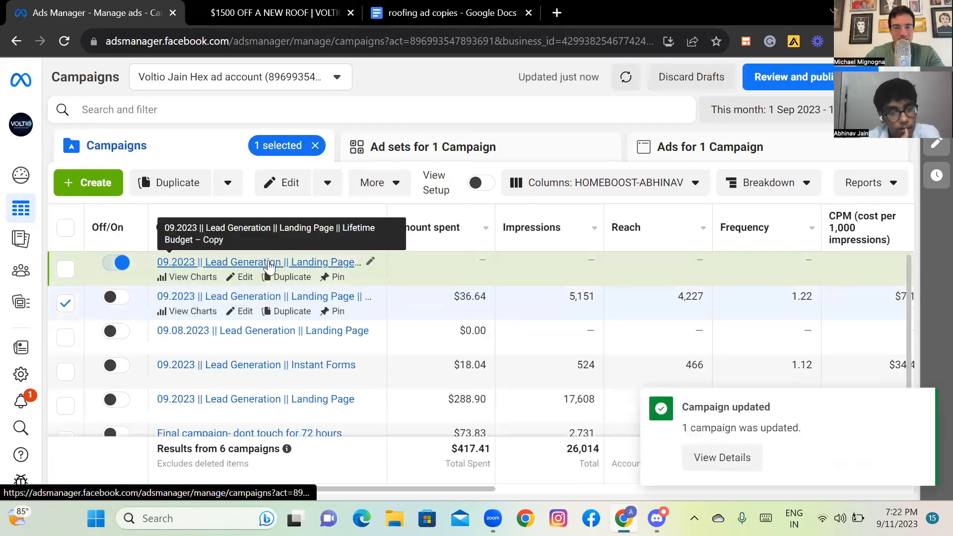
Rename the copied campaign with the two collaborators' names followed by "Roofing Leads", and save the name to draft.
{"action": "left_click", "coordinate": [370, 262]}
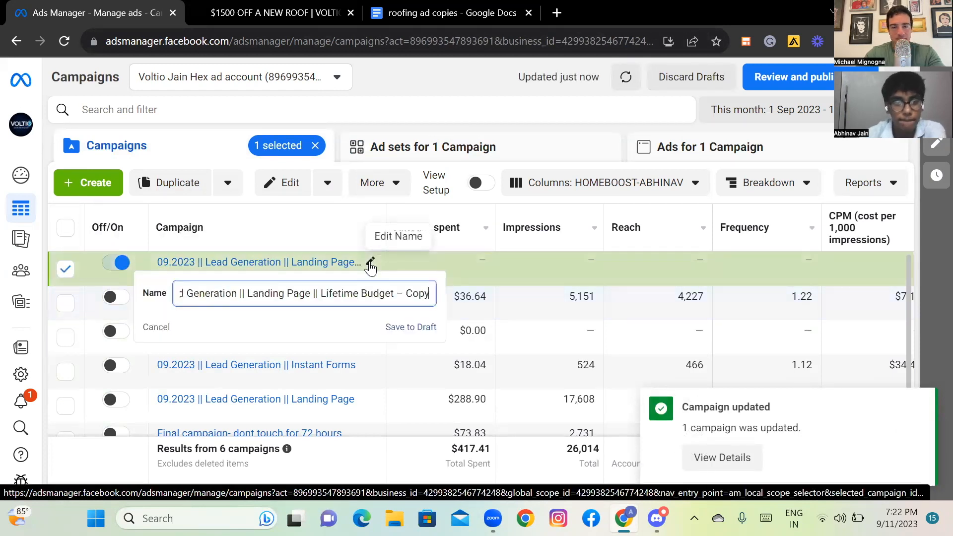
{"action": "triple_click", "coordinate": [251, 294]}
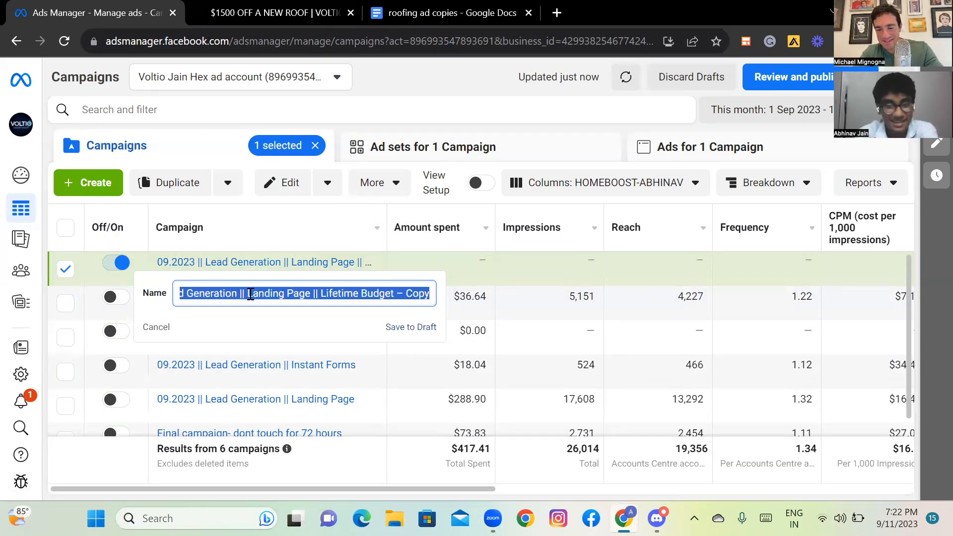
{"action": "type", "text": "Minyona and Abhinav"}
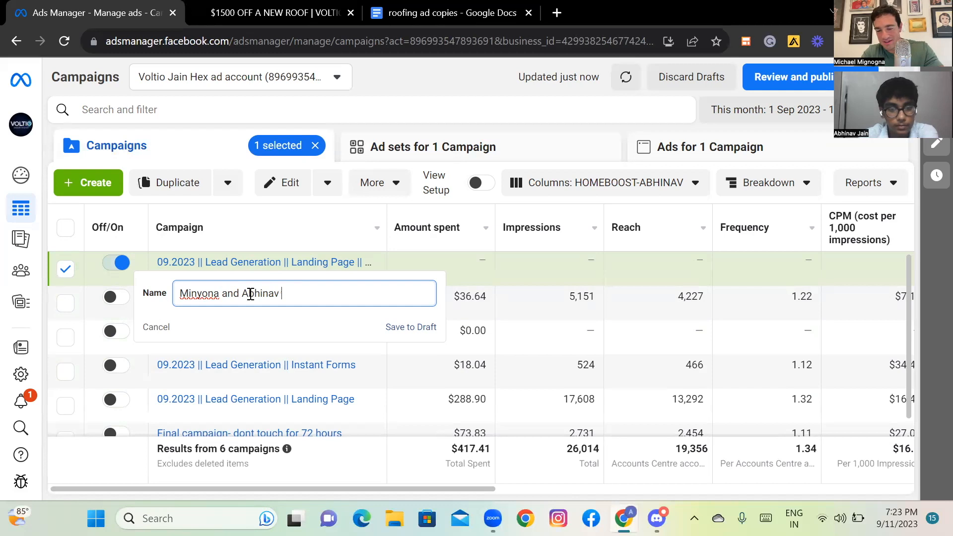
{"action": "type", "text": "Leads"}
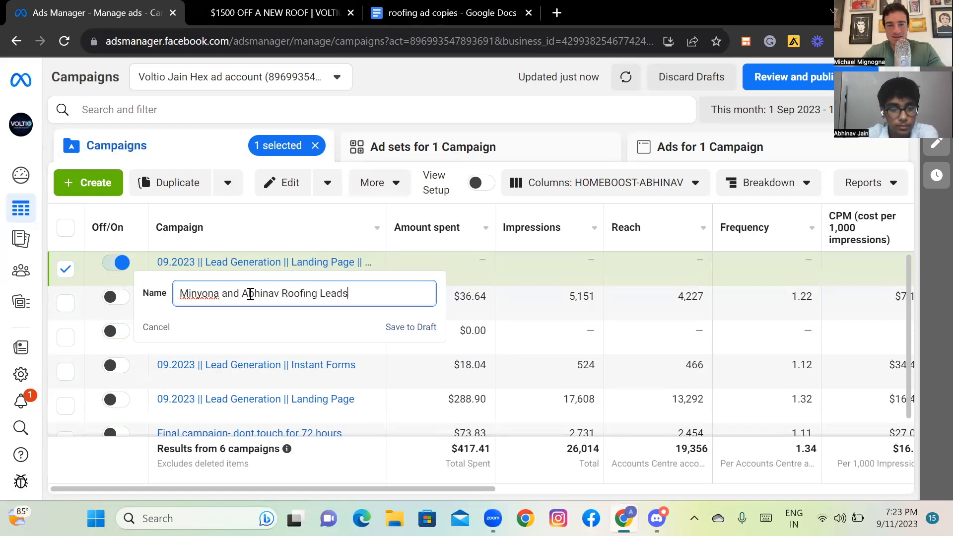
{"action": "left_click", "coordinate": [410, 99]}
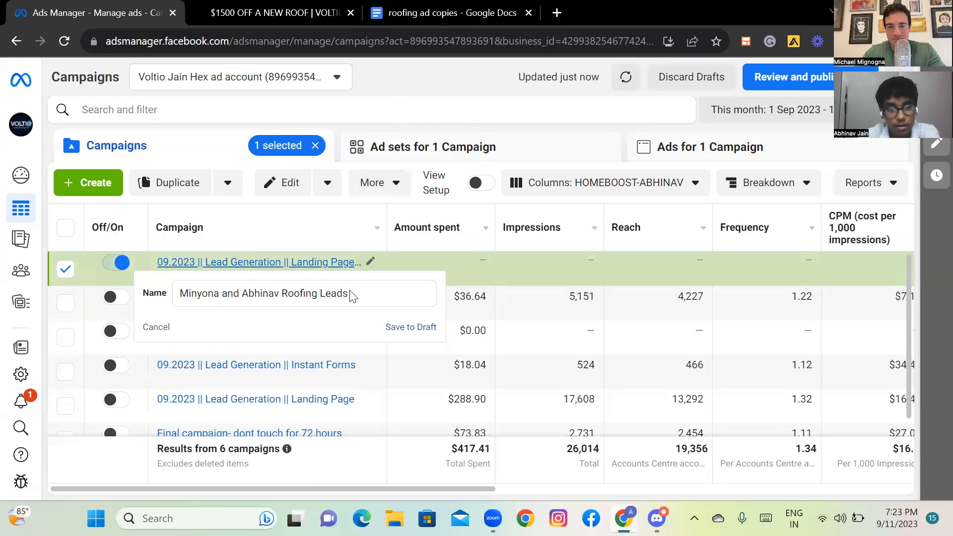
{"action": "left_click", "coordinate": [406, 328]}
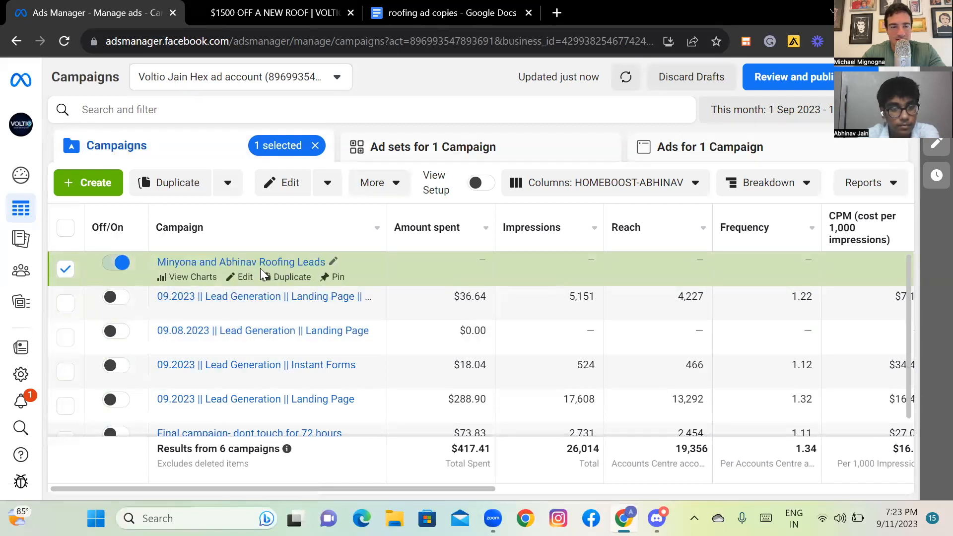
Review the ad sets and ads inside the renamed Roofing Leads campaign, and reload the campaign list.
{"action": "left_click", "coordinate": [445, 151]}
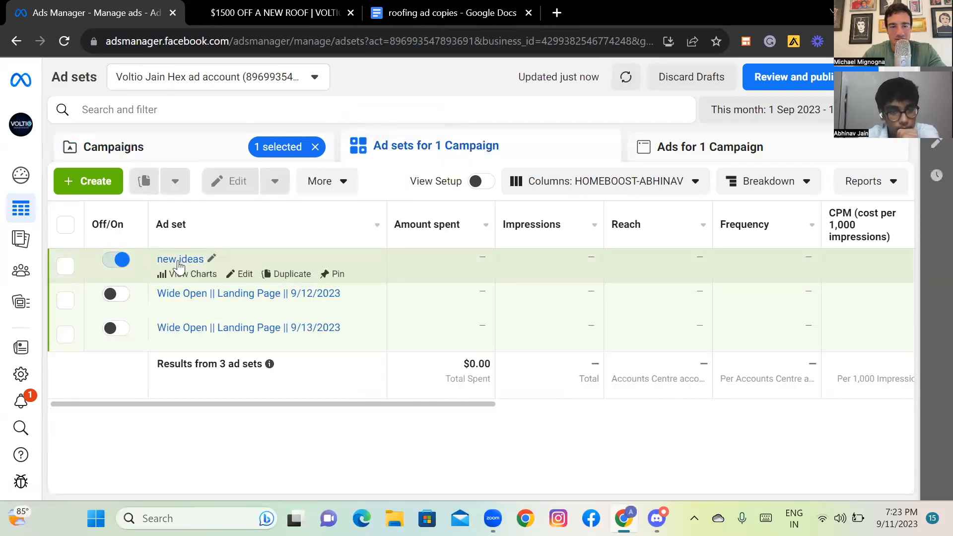
{"action": "left_click", "coordinate": [743, 152]}
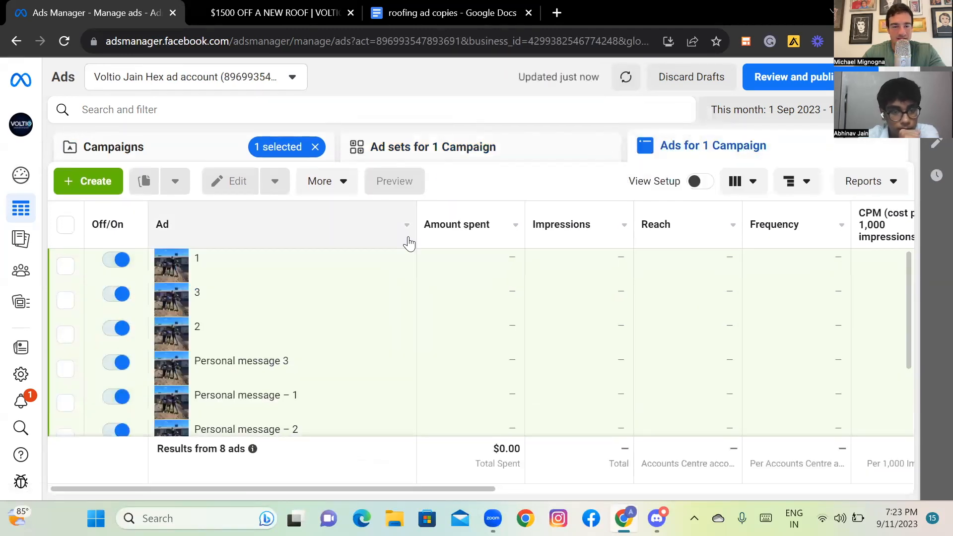
{"action": "scroll", "coordinate": [407, 242], "scroll_direction": "down", "scroll_amount": 2}
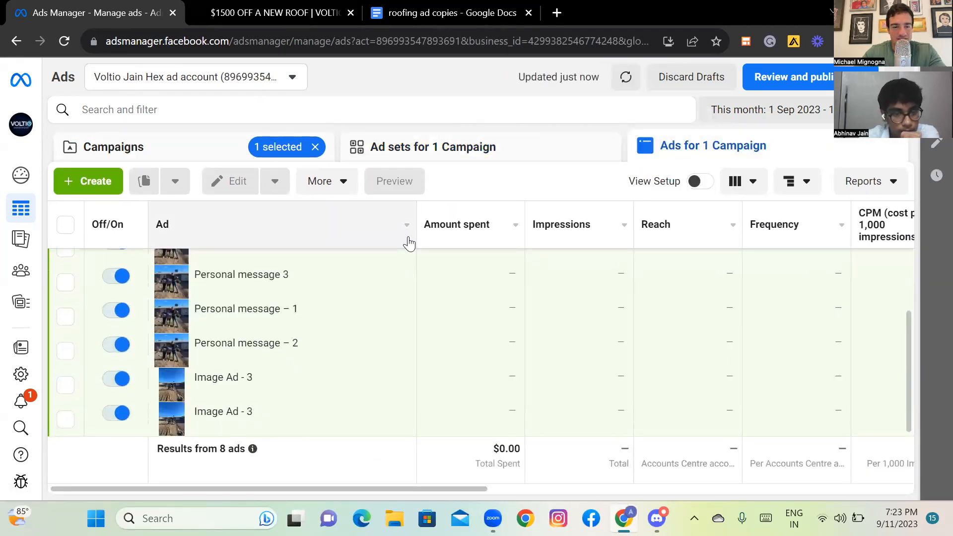
{"action": "scroll", "coordinate": [407, 241], "scroll_direction": "up", "scroll_amount": 2}
{"action": "scroll", "coordinate": [408, 244], "scroll_direction": "right", "scroll_amount": 2}
{"action": "scroll", "coordinate": [409, 243], "scroll_direction": "down", "scroll_amount": 2}
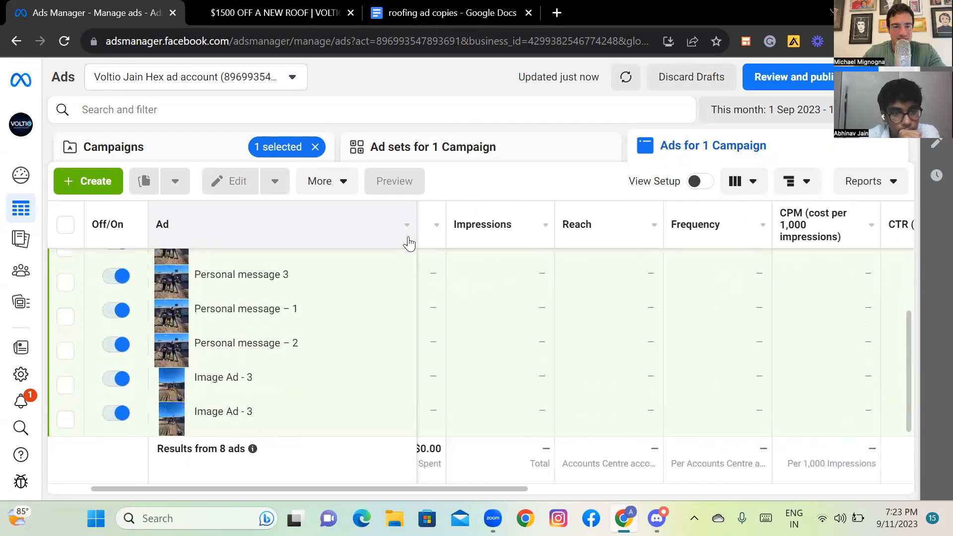
{"action": "mouse_move", "coordinate": [268, 412]}
{"action": "scroll", "coordinate": [268, 412], "scroll_direction": "up", "scroll_amount": 2}
{"action": "left_click", "coordinate": [355, 146]}
{"action": "left_click", "coordinate": [200, 151]}
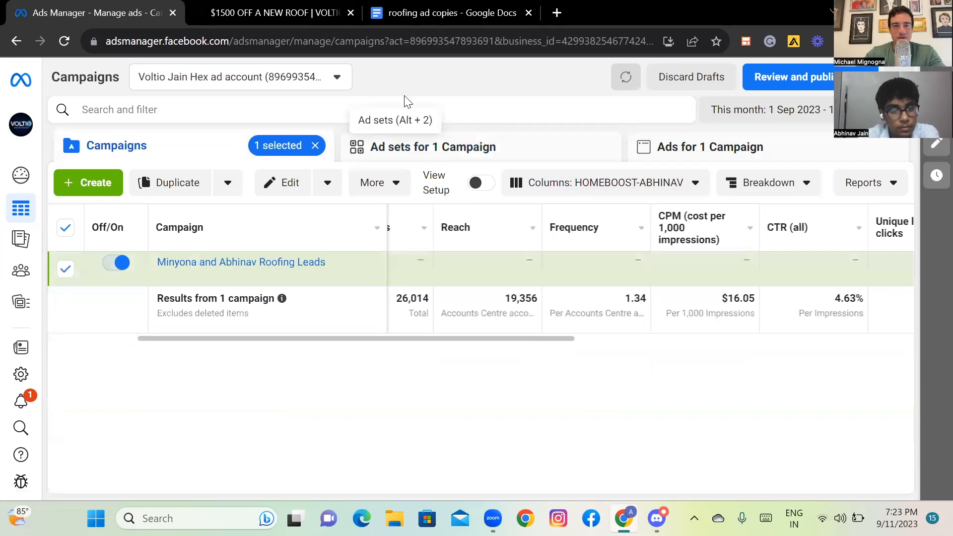
{"action": "left_click", "coordinate": [411, 41]}
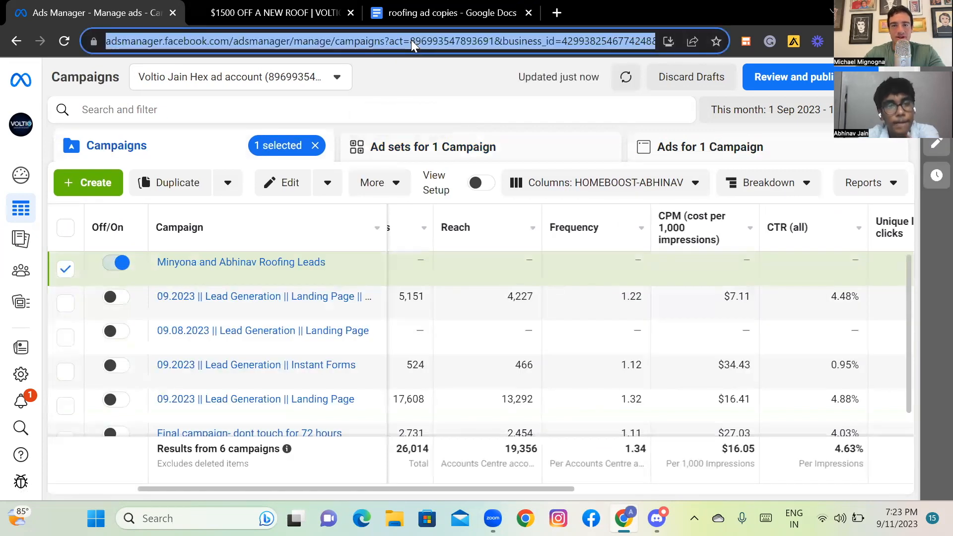
{"action": "key", "text": "Return"}
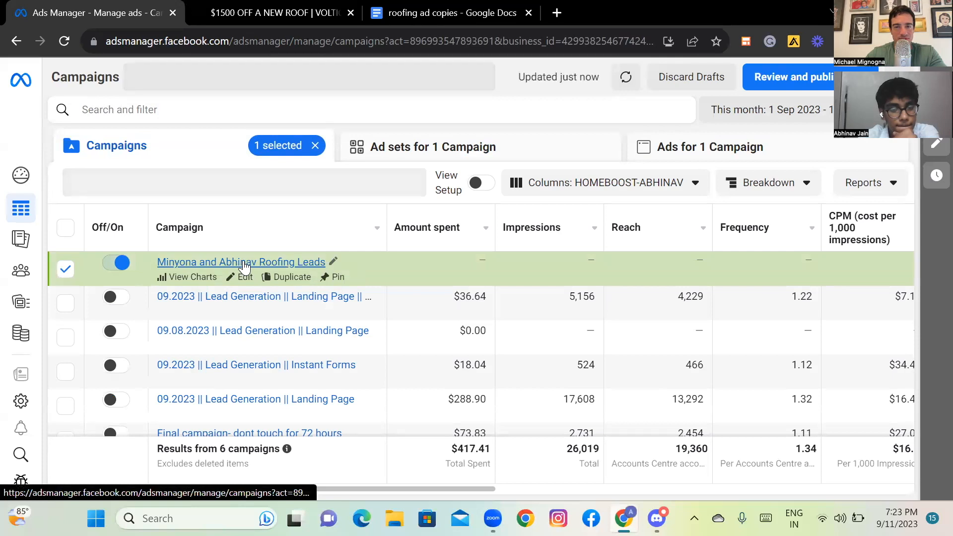
Delete the "Wide Open || Landing Page" ad sets dated 9/12/2023 and 9/13/2023 from the Roofing Leads campaign.
{"action": "left_click", "coordinate": [430, 152]}
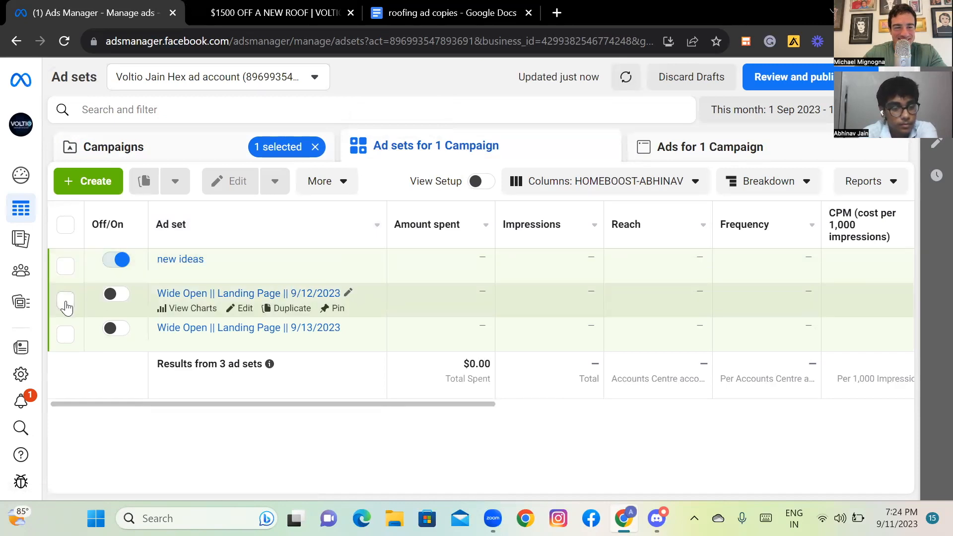
{"action": "left_click", "coordinate": [66, 304]}
{"action": "left_click", "coordinate": [66, 336]}
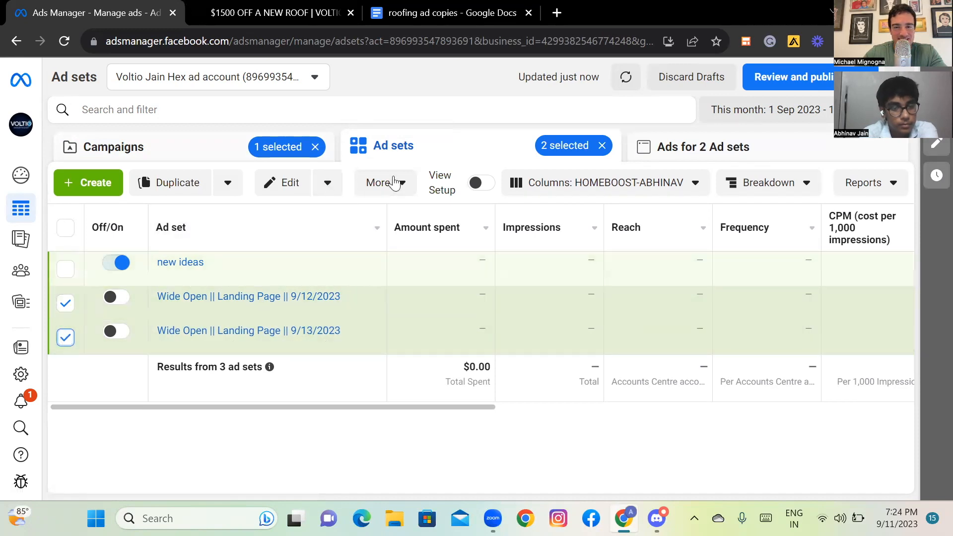
{"action": "left_click", "coordinate": [400, 187]}
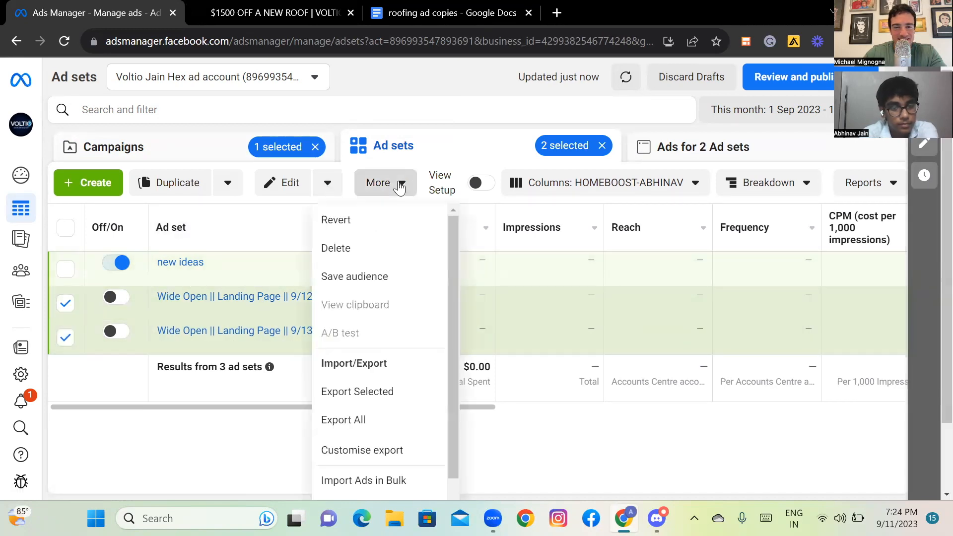
{"action": "left_click", "coordinate": [358, 248]}
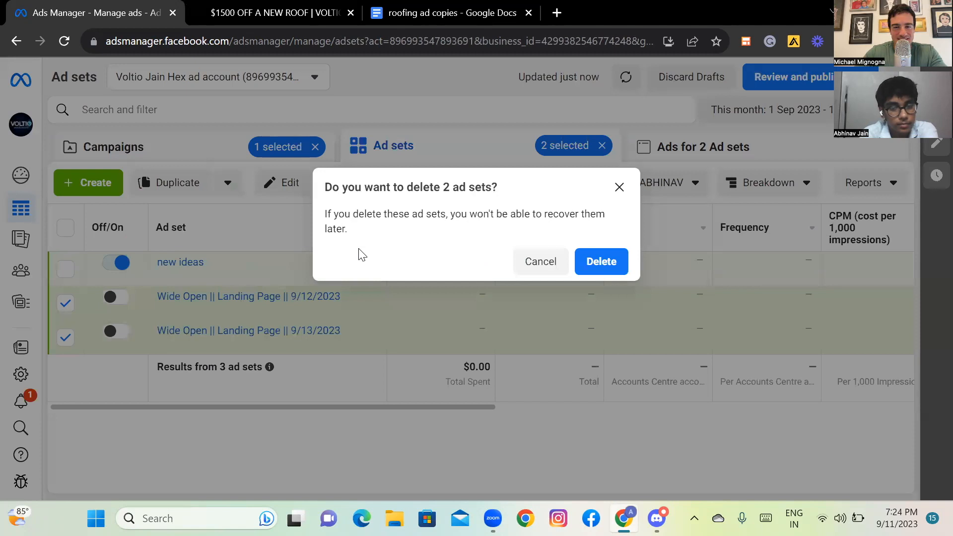
{"action": "left_click", "coordinate": [603, 272]}
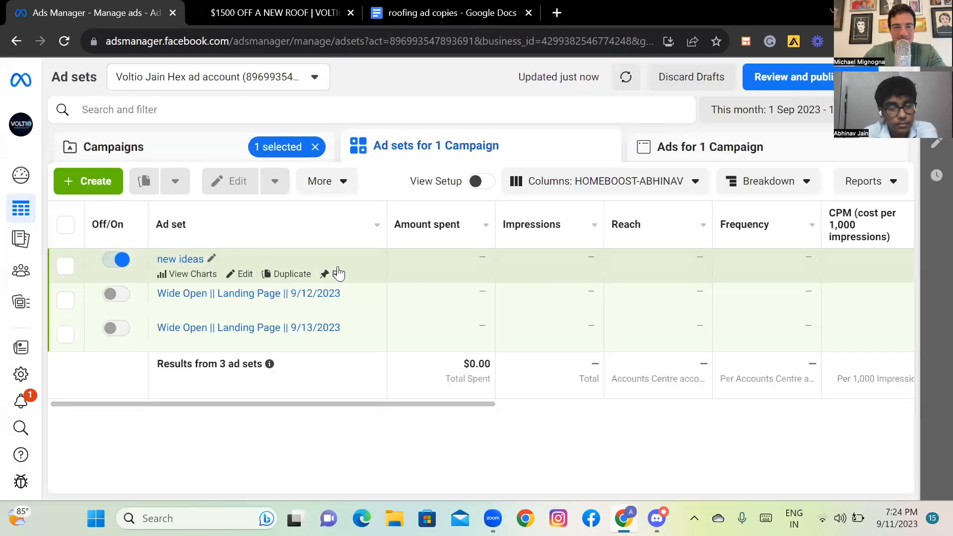
Show only the ads that belong to the "new ideas" ad set.
{"action": "left_click", "coordinate": [65, 269]}
{"action": "left_click", "coordinate": [703, 149]}
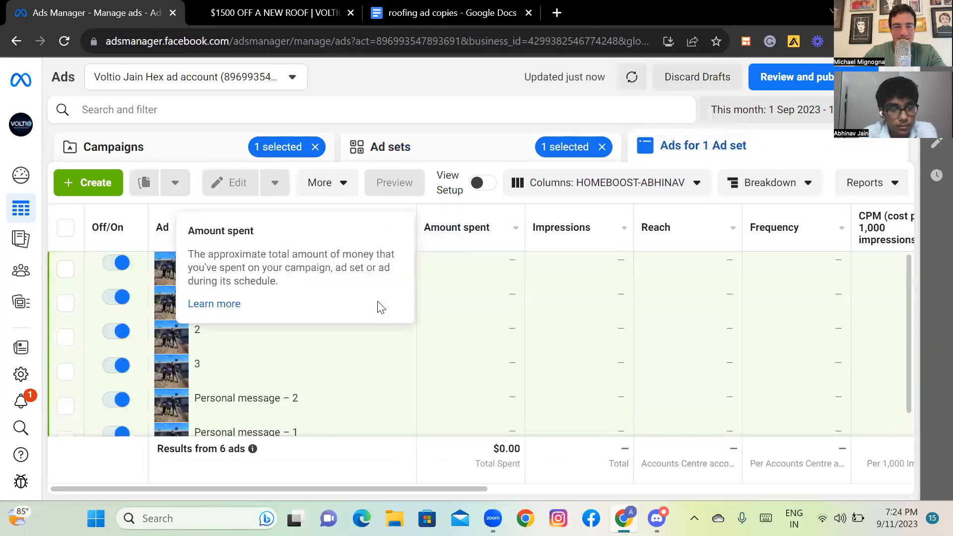
Rename the ad "Personal message 3" to "Personal message - 3" in draft, and check the pending draft items without publishing.
{"action": "scroll", "coordinate": [358, 345], "scroll_direction": "down", "scroll_amount": 1}
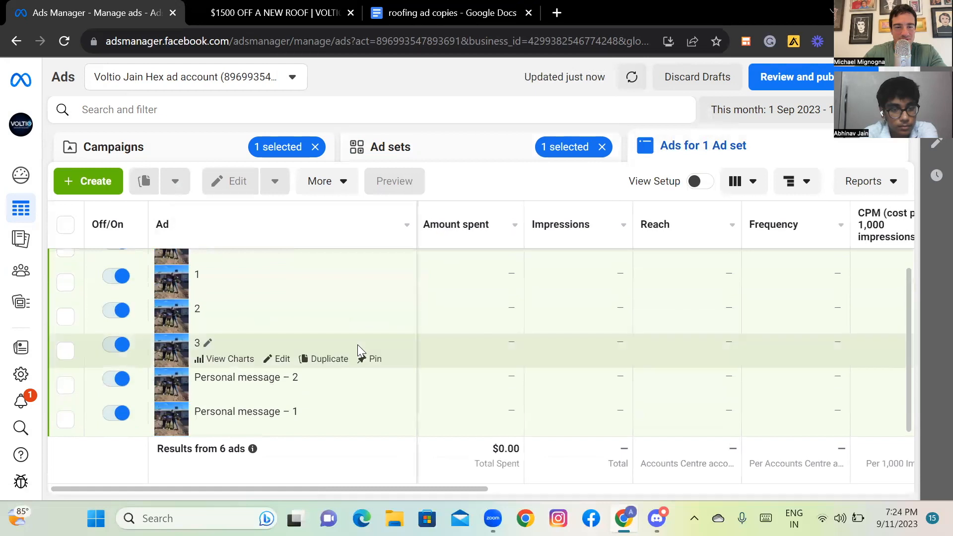
{"action": "scroll", "coordinate": [358, 347], "scroll_direction": "up", "scroll_amount": 1}
{"action": "scroll", "coordinate": [300, 281], "scroll_direction": "right", "scroll_amount": 2}
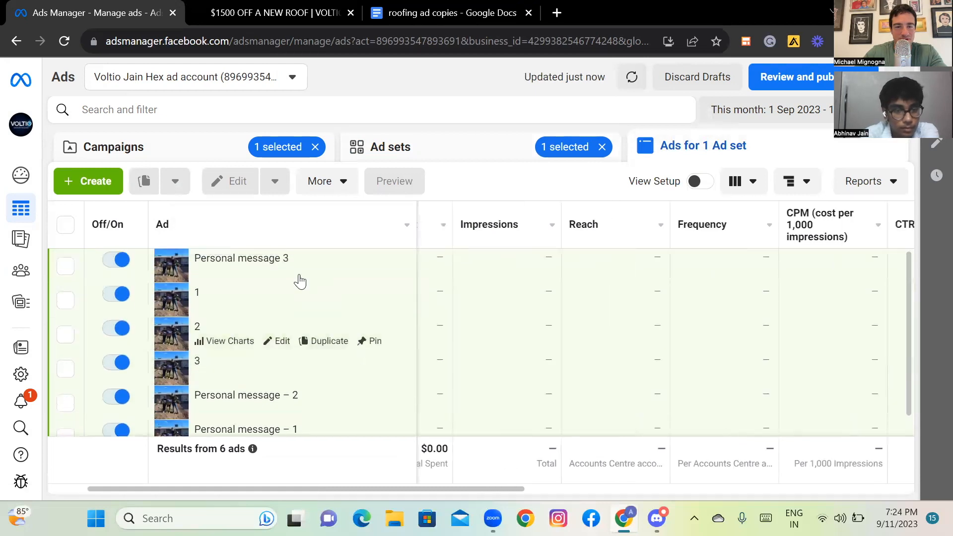
{"action": "left_click", "coordinate": [297, 259]}
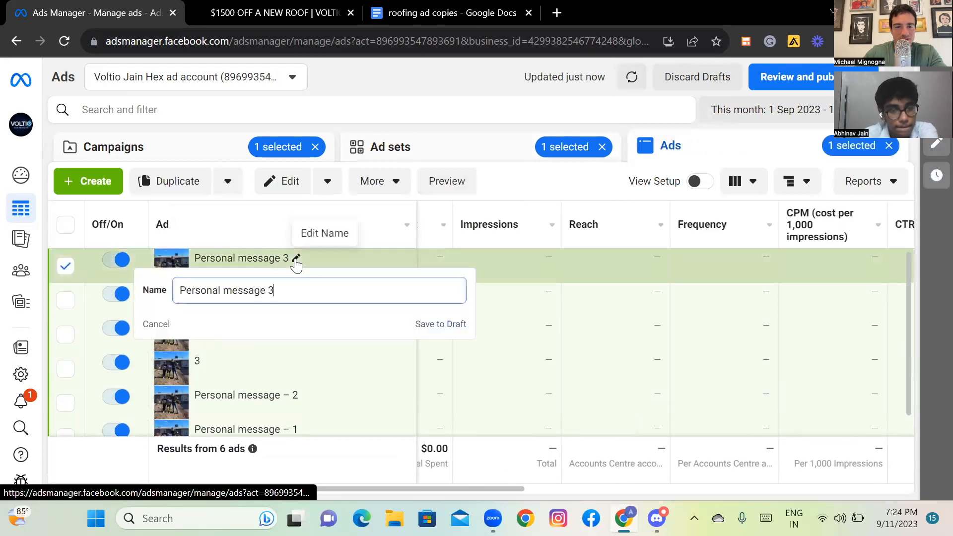
{"action": "left_click", "coordinate": [267, 292]}
{"action": "type", "text": "-"}
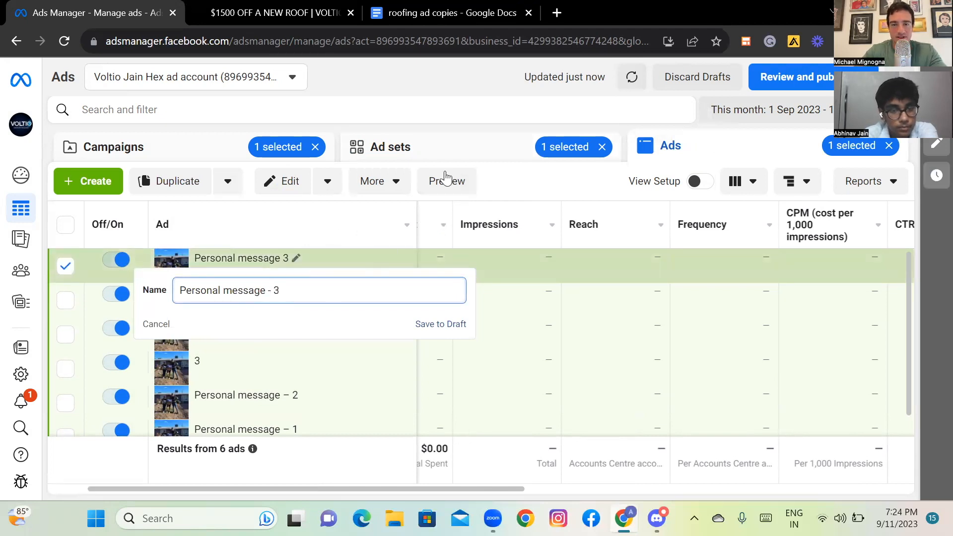
{"action": "left_click", "coordinate": [439, 325]}
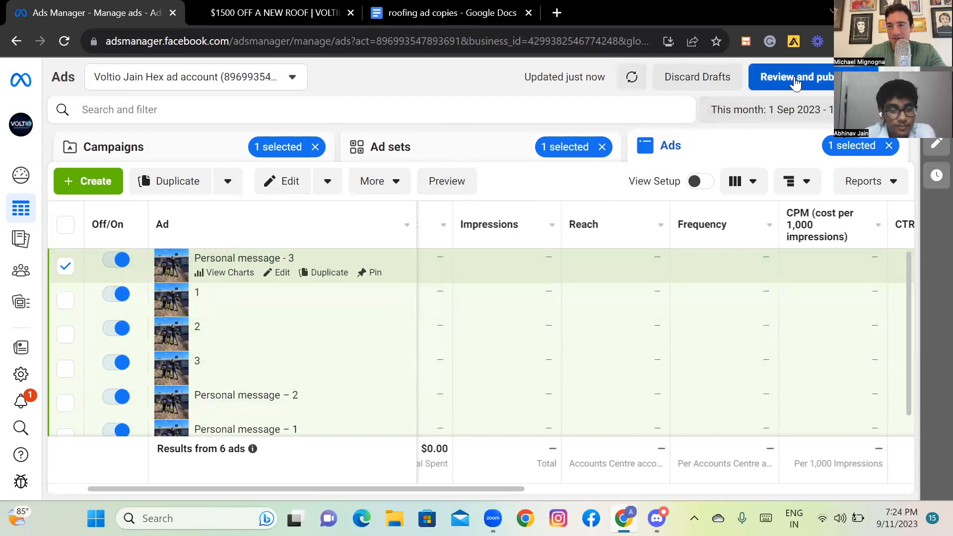
{"action": "left_click", "coordinate": [794, 78]}
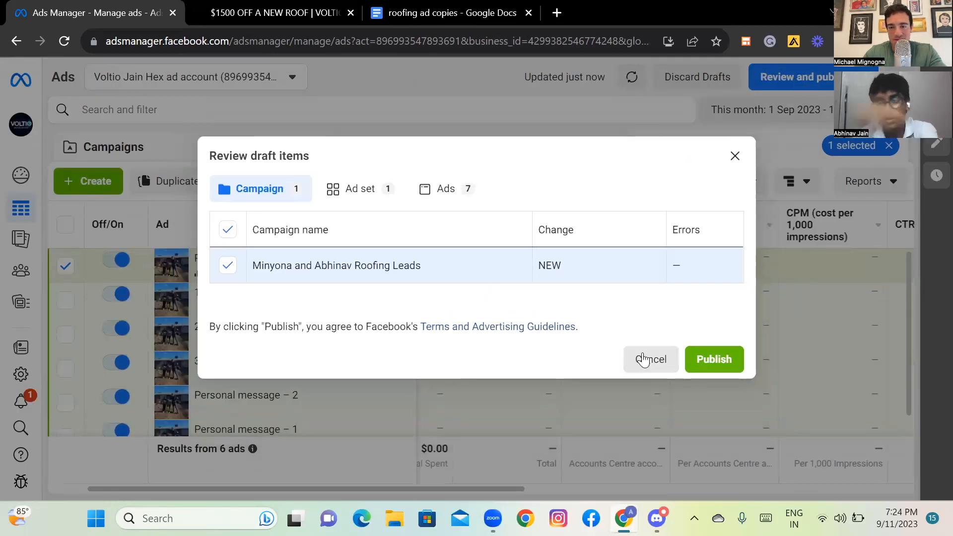
{"action": "left_click", "coordinate": [651, 360]}
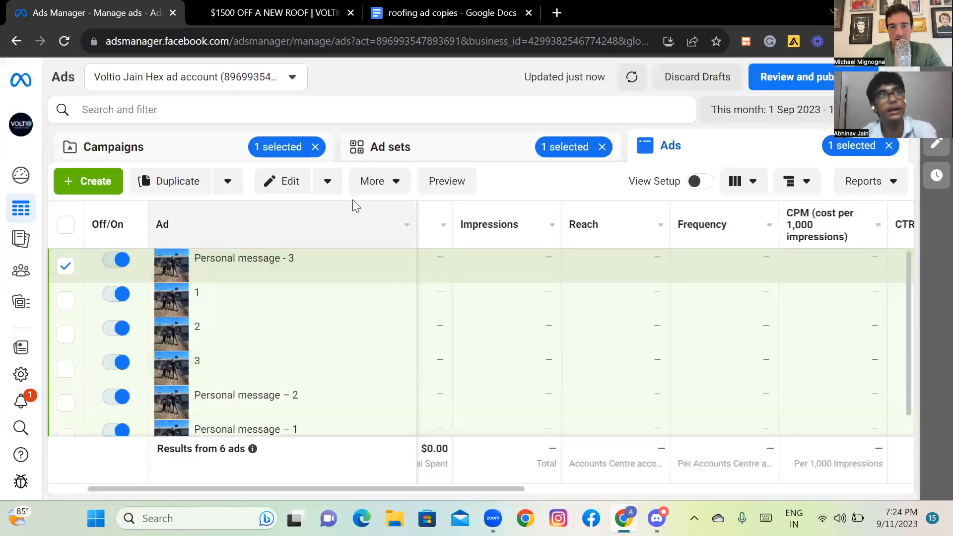
Set the lifetime budget of the "new ideas" ad set in the Roofing Leads campaign to $700.
{"action": "left_click", "coordinate": [220, 148]}
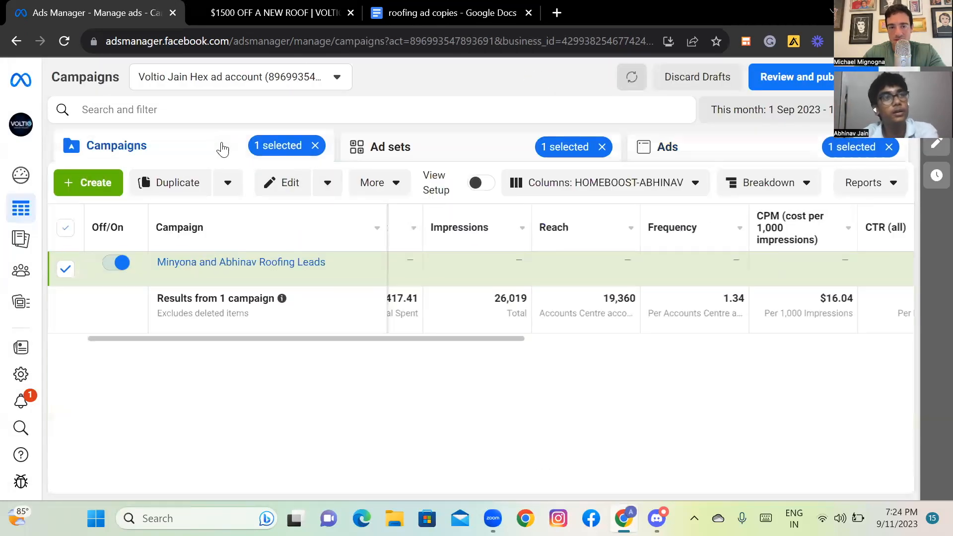
{"action": "mouse_move", "coordinate": [236, 278]}
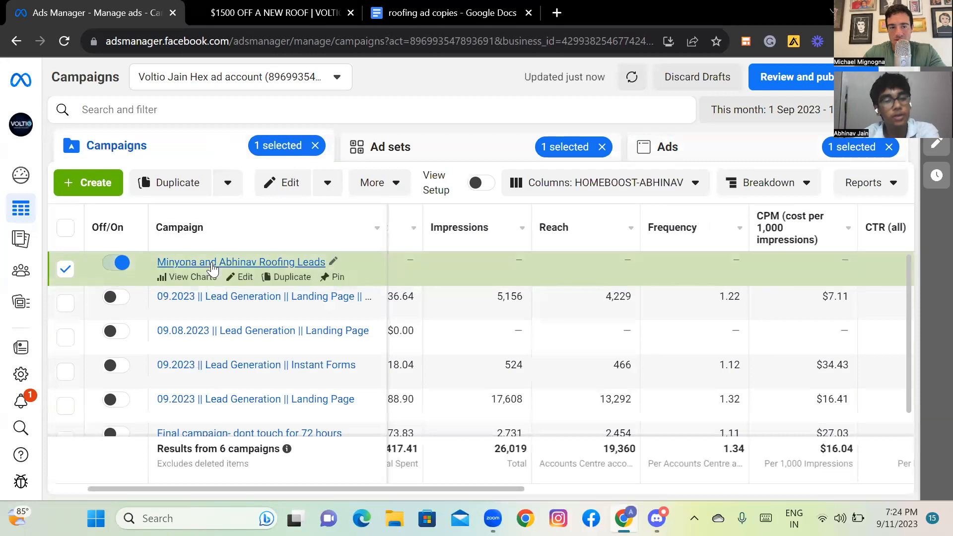
{"action": "left_click", "coordinate": [245, 280]}
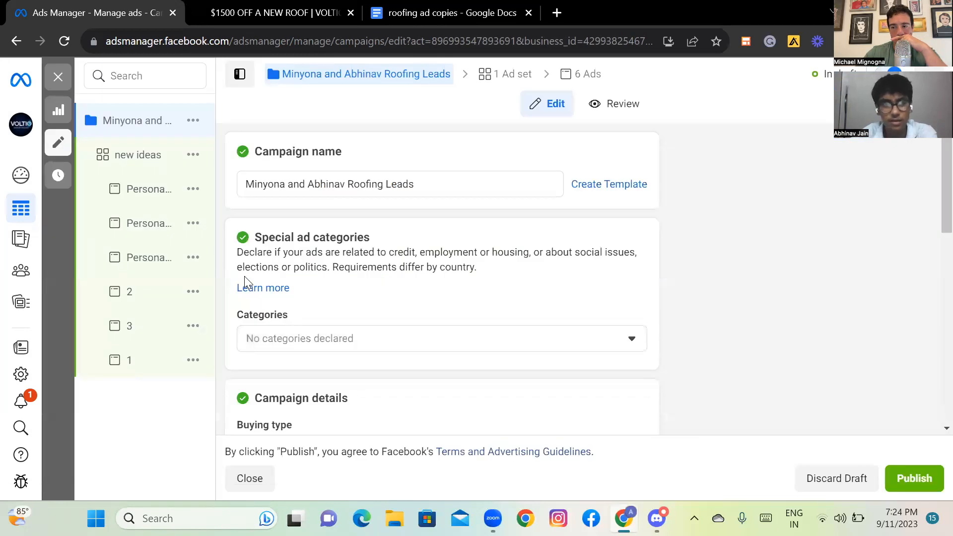
{"action": "left_click", "coordinate": [123, 162]}
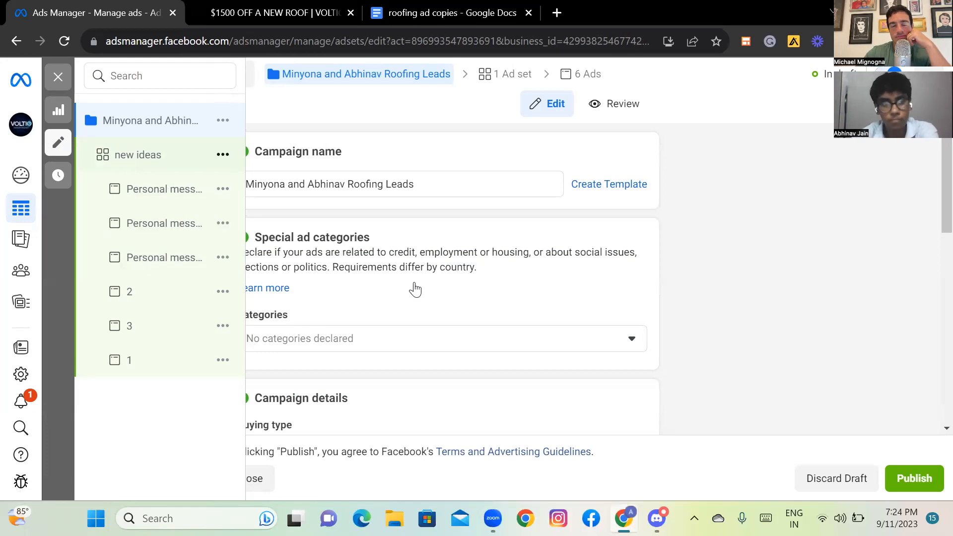
{"action": "scroll", "coordinate": [416, 283], "scroll_direction": "down", "scroll_amount": 3}
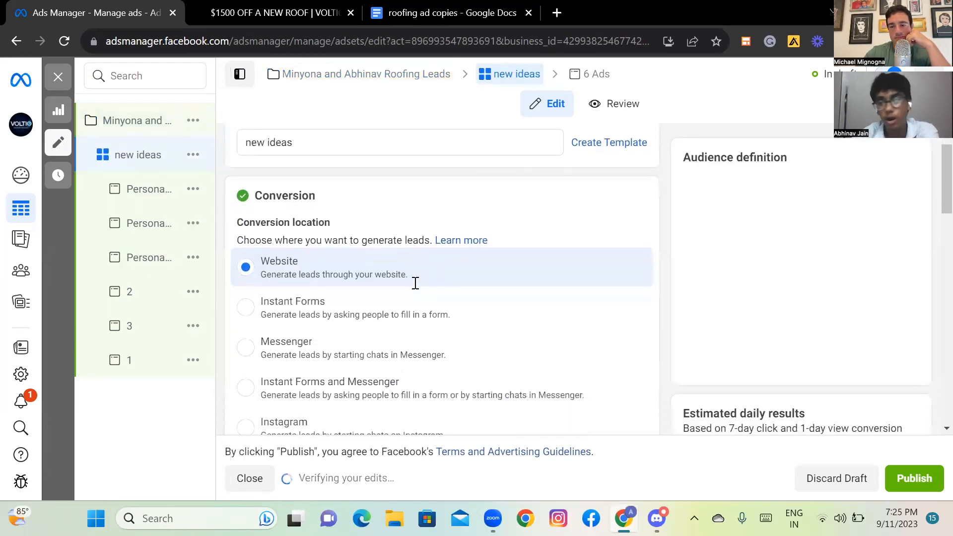
{"action": "scroll", "coordinate": [416, 282], "scroll_direction": "down", "scroll_amount": 5}
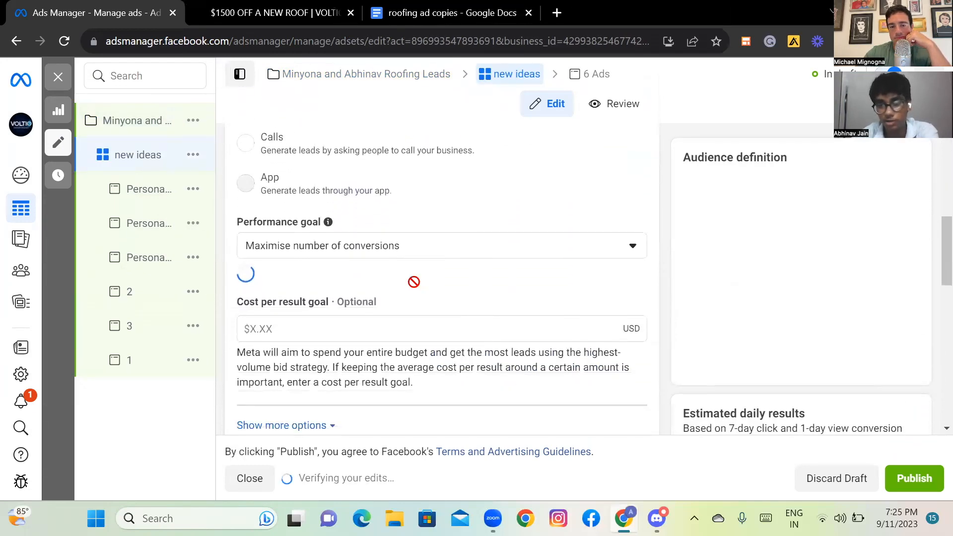
{"action": "scroll", "coordinate": [413, 282], "scroll_direction": "down", "scroll_amount": 3}
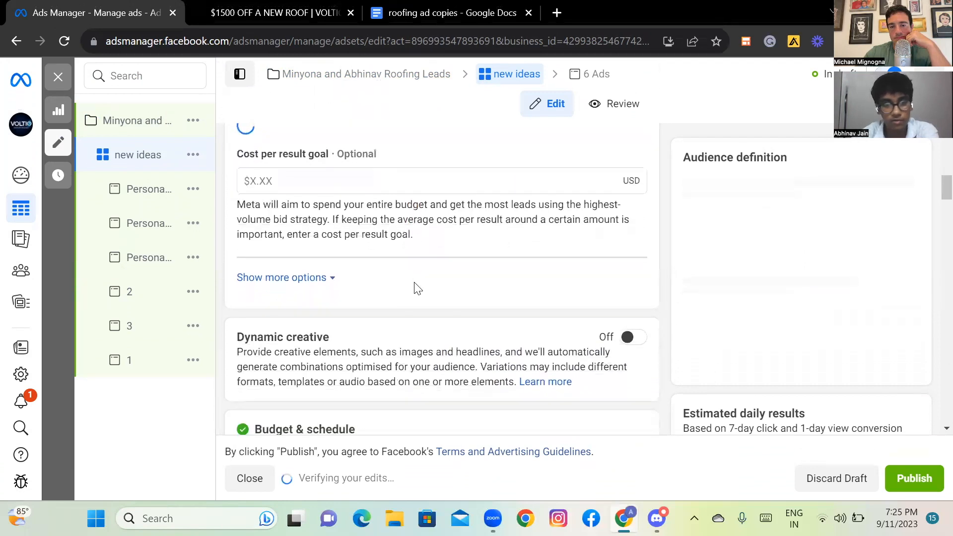
{"action": "scroll", "coordinate": [416, 288], "scroll_direction": "down", "scroll_amount": 3}
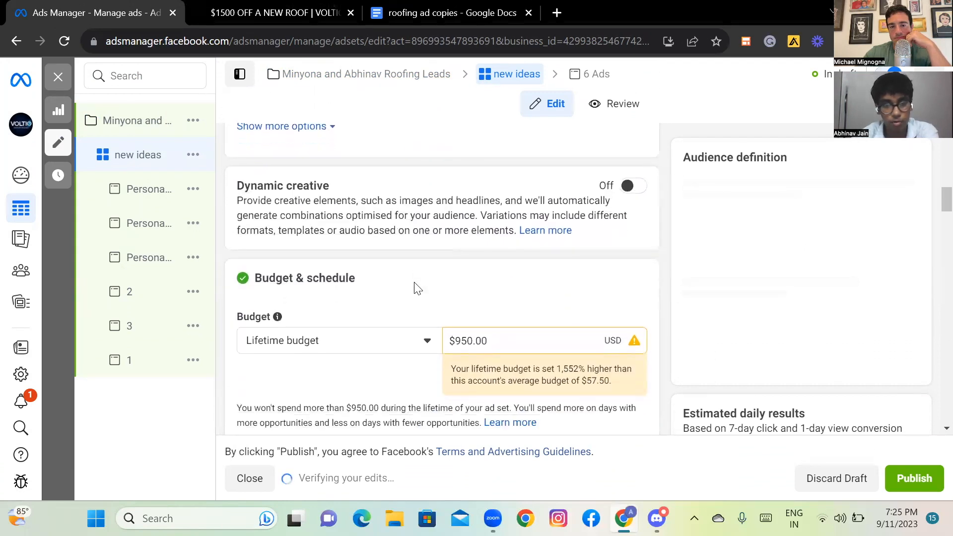
{"action": "scroll", "coordinate": [470, 323], "scroll_direction": "up", "scroll_amount": 2}
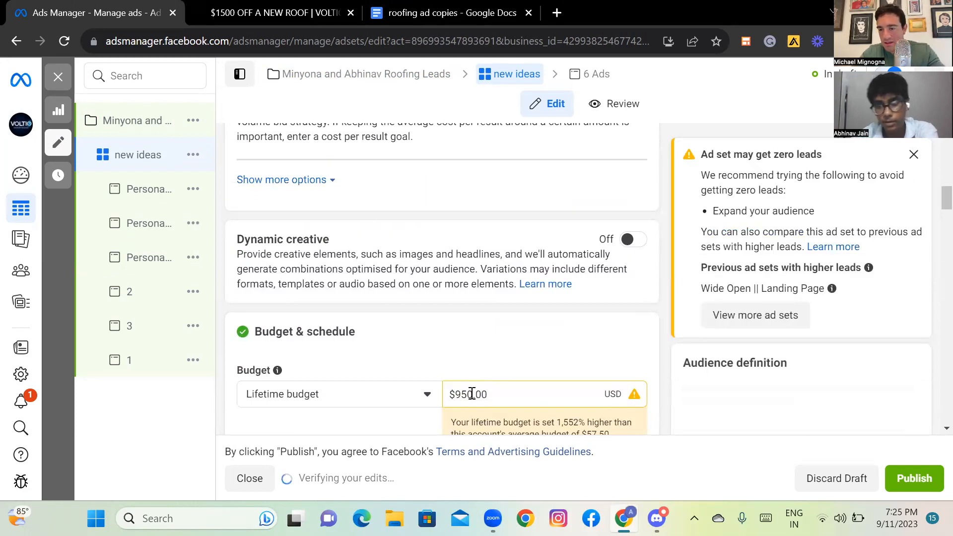
{"action": "left_click_drag", "start_coordinate": [472, 394], "coordinate": [458, 393]}
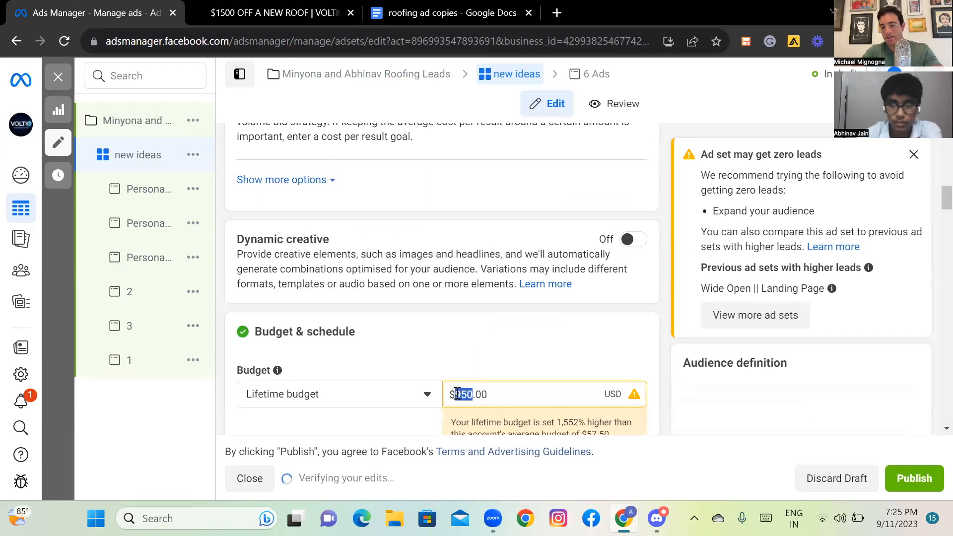
{"action": "type", "text": "700"}
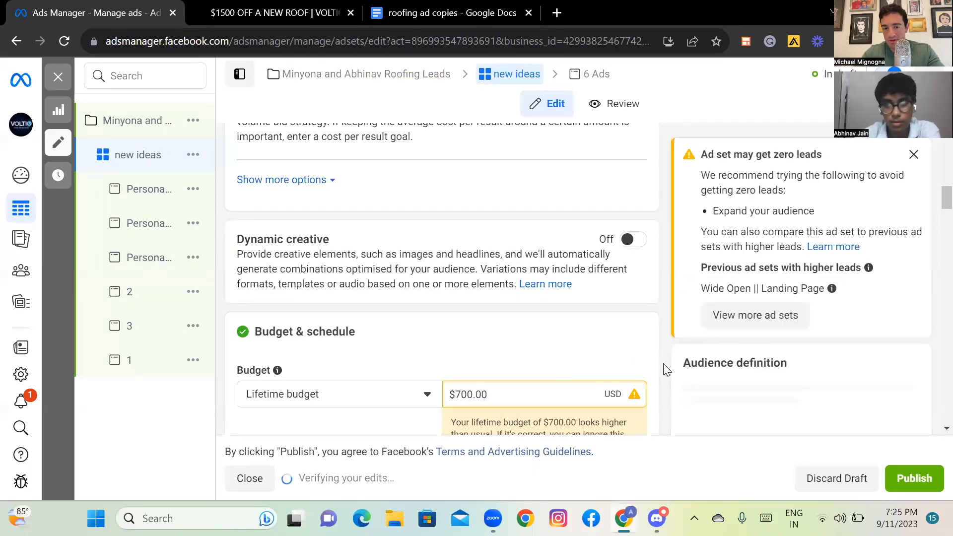
Set the end date of the "new ideas" ad set's schedule to 18/9/2023 and close the editor.
{"action": "scroll", "coordinate": [663, 367], "scroll_direction": "down", "scroll_amount": 3}
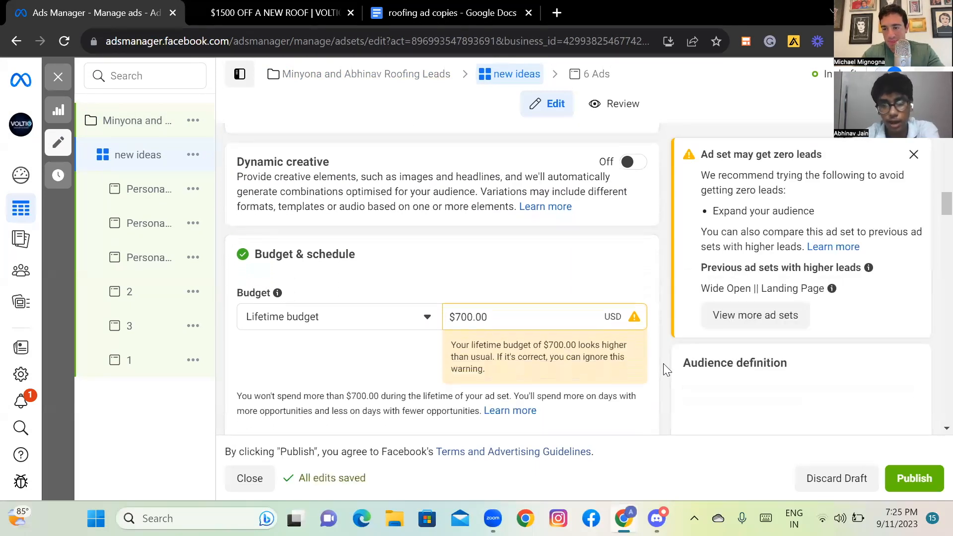
{"action": "scroll", "coordinate": [663, 369], "scroll_direction": "down", "scroll_amount": 3}
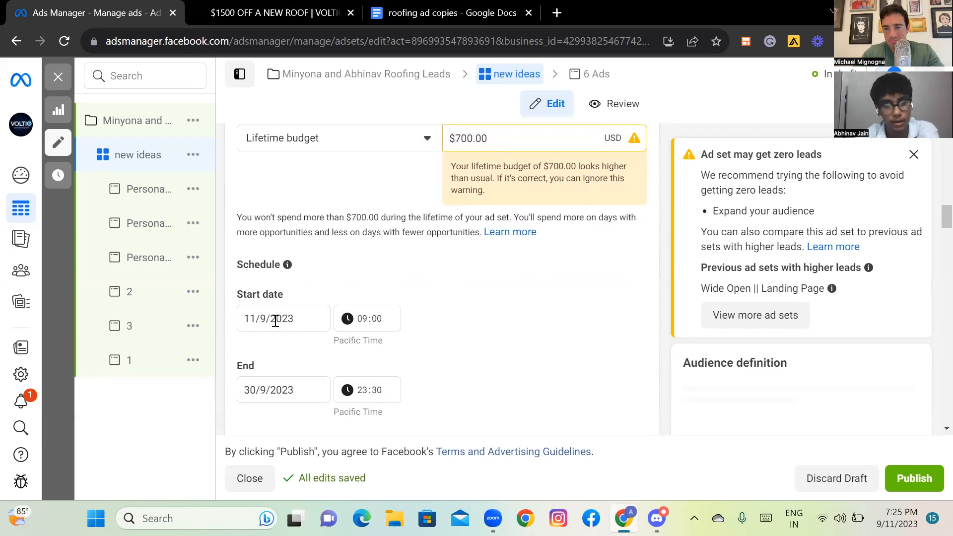
{"action": "left_click", "coordinate": [261, 389]}
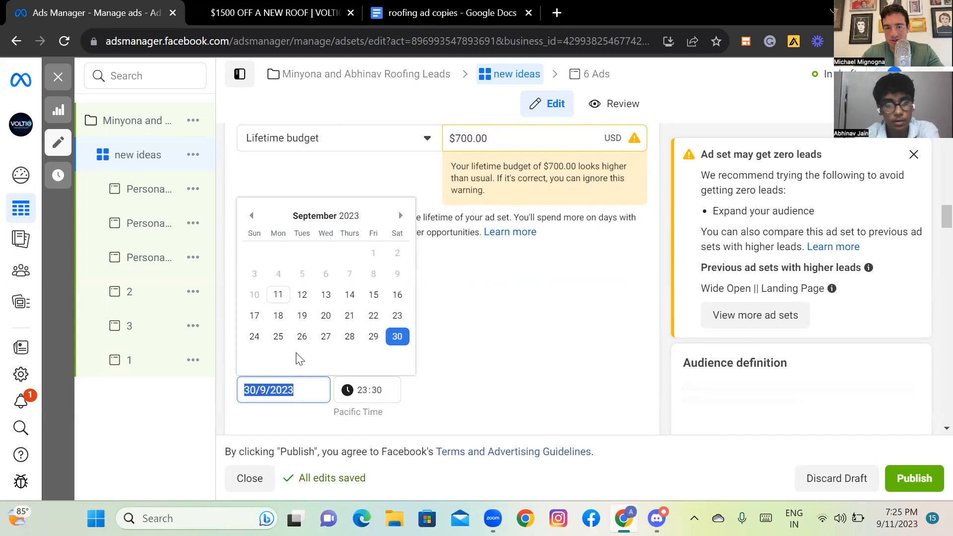
{"action": "left_click", "coordinate": [278, 318]}
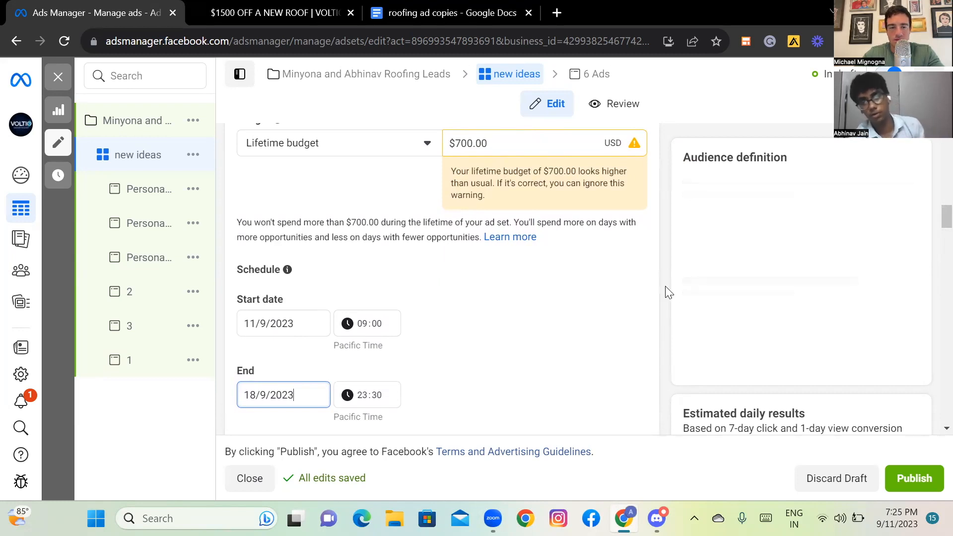
{"action": "scroll", "coordinate": [665, 286], "scroll_direction": "up", "scroll_amount": 5}
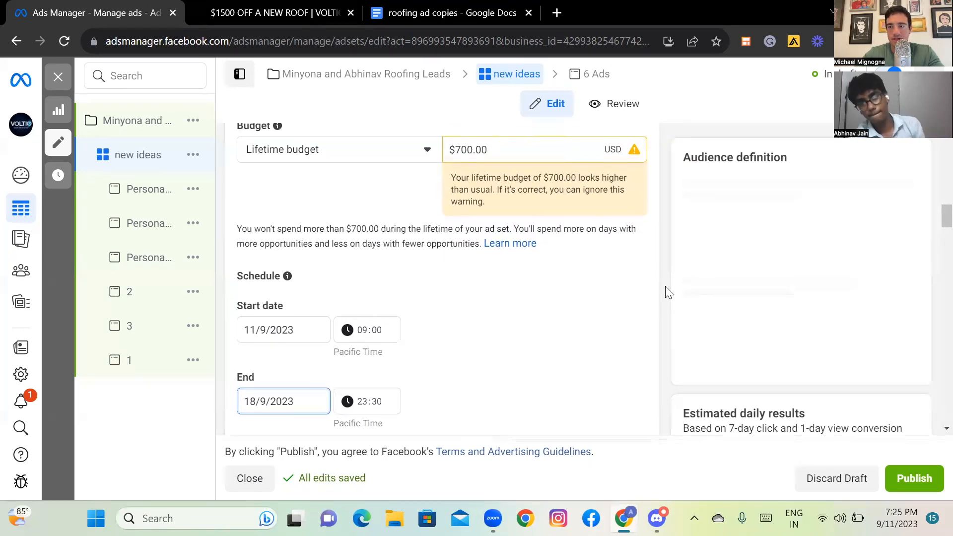
{"action": "scroll", "coordinate": [665, 171], "scroll_direction": "up", "scroll_amount": 5}
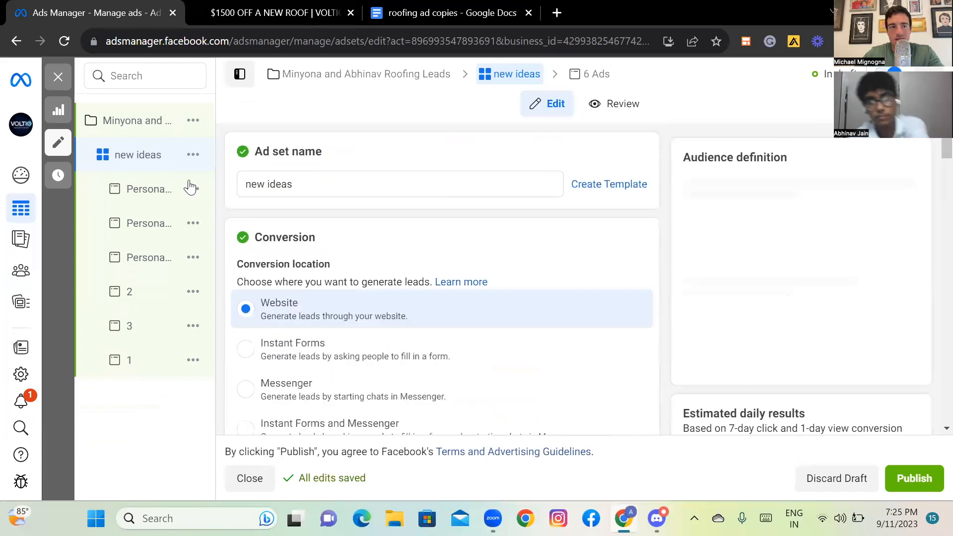
{"action": "left_click", "coordinate": [65, 84]}
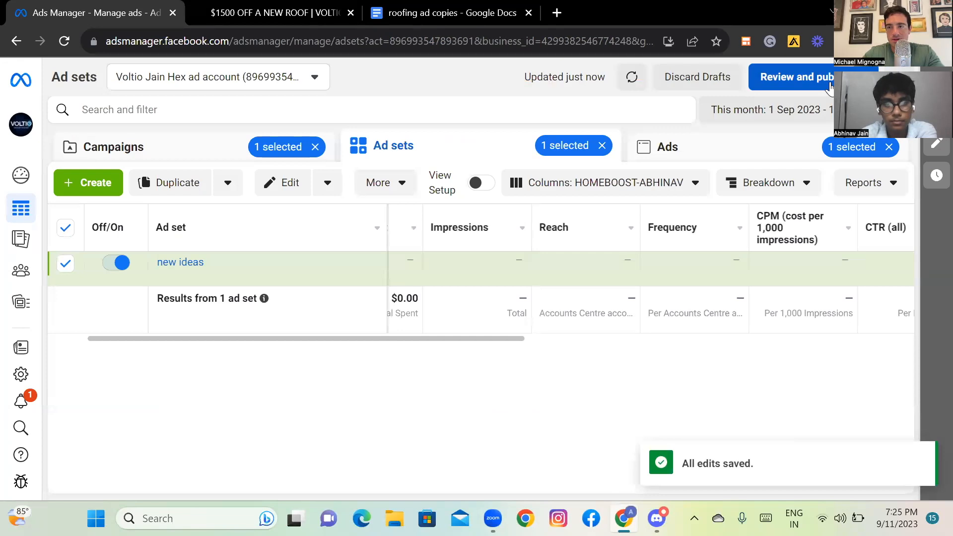
Publish the drafted Roofing Leads campaign with its ad set and ads, and return to the campaign list.
{"action": "left_click", "coordinate": [830, 85]}
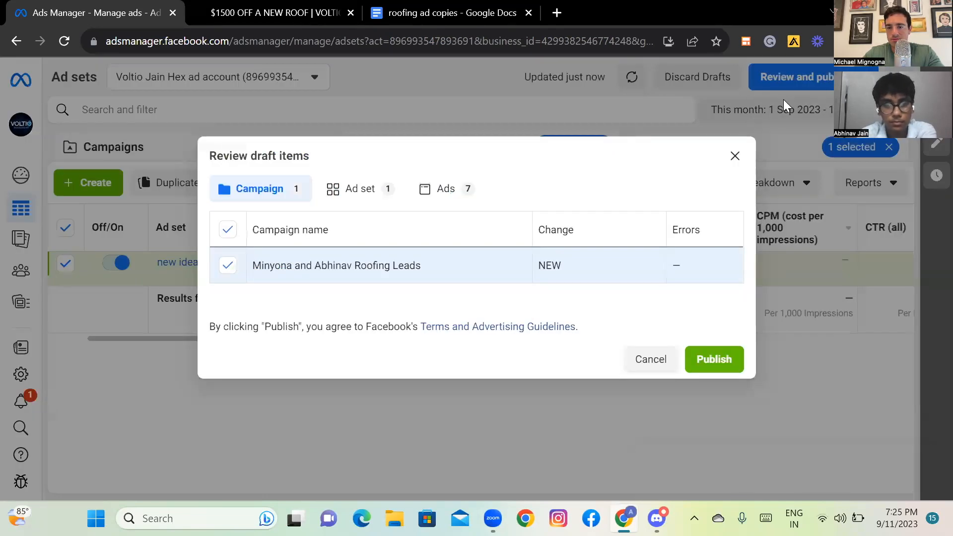
{"action": "left_click", "coordinate": [716, 357]}
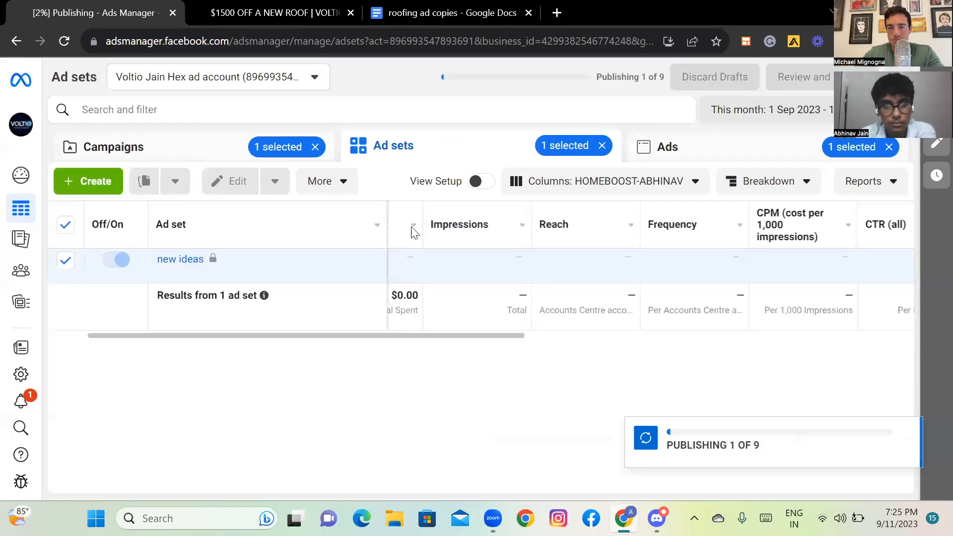
{"action": "left_click", "coordinate": [215, 152]}
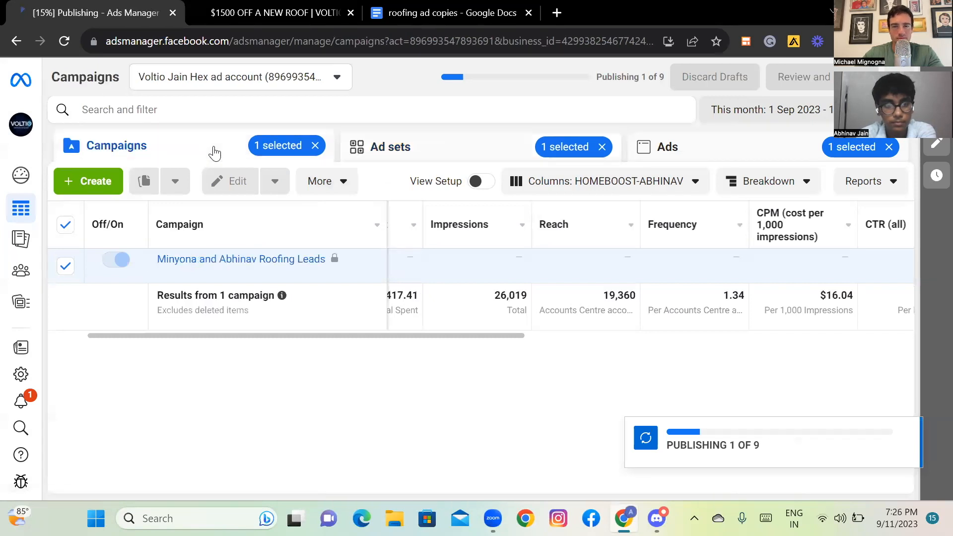